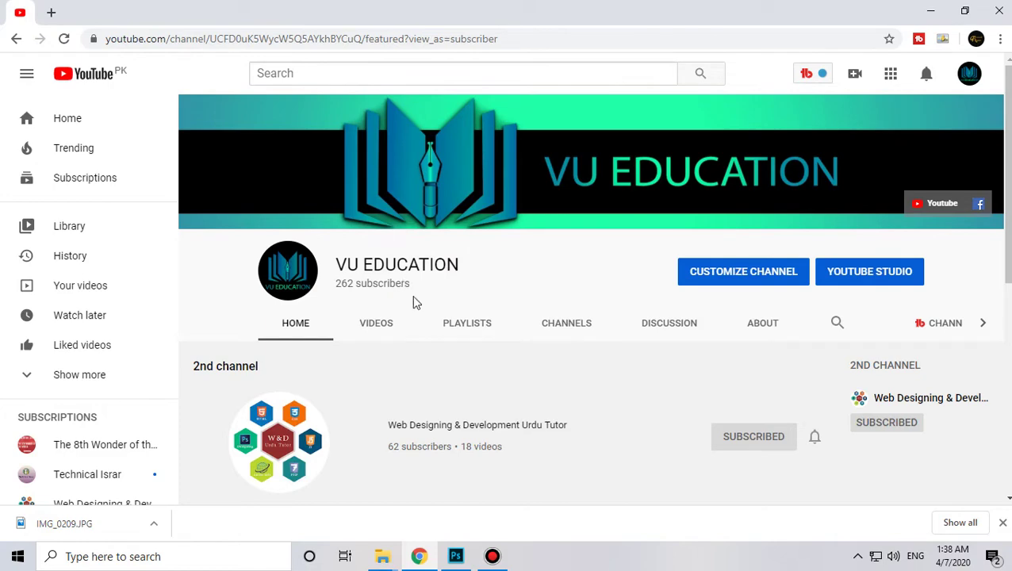
Step: Switch from Chrome to the Orignal.psd portrait open in Photoshop
{"action": "left_click", "coordinate": [456, 557]}
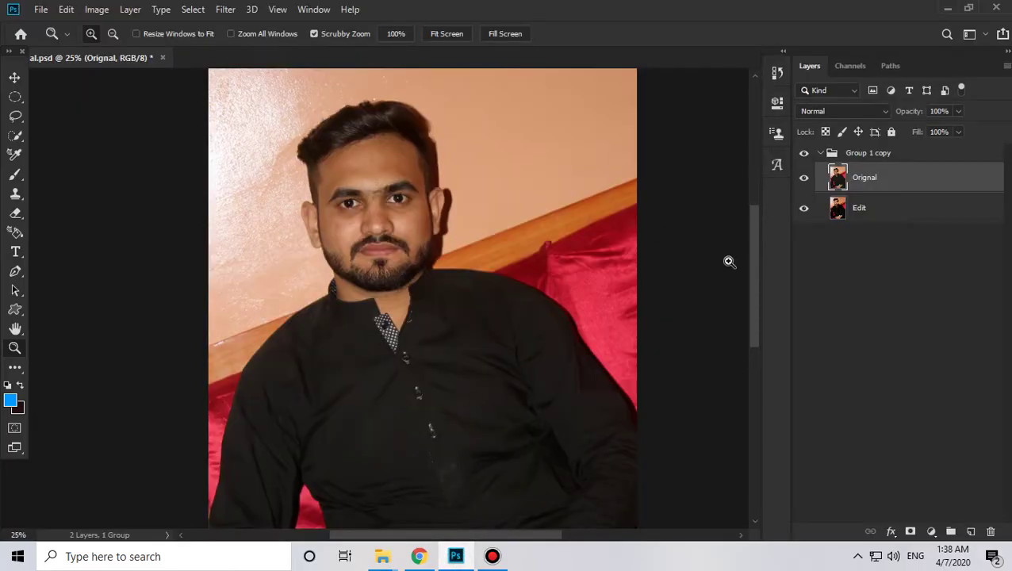
Step: Zoom in on the face and toggle the Orignal layer to compare the original with the retouch
{"action": "mouse_move", "coordinate": [420, 380]}
{"action": "left_mouse_down"}
{"action": "mouse_move", "coordinate": [441, 282]}
{"action": "mouse_move", "coordinate": [440, 365]}
{"action": "left_mouse_up"}
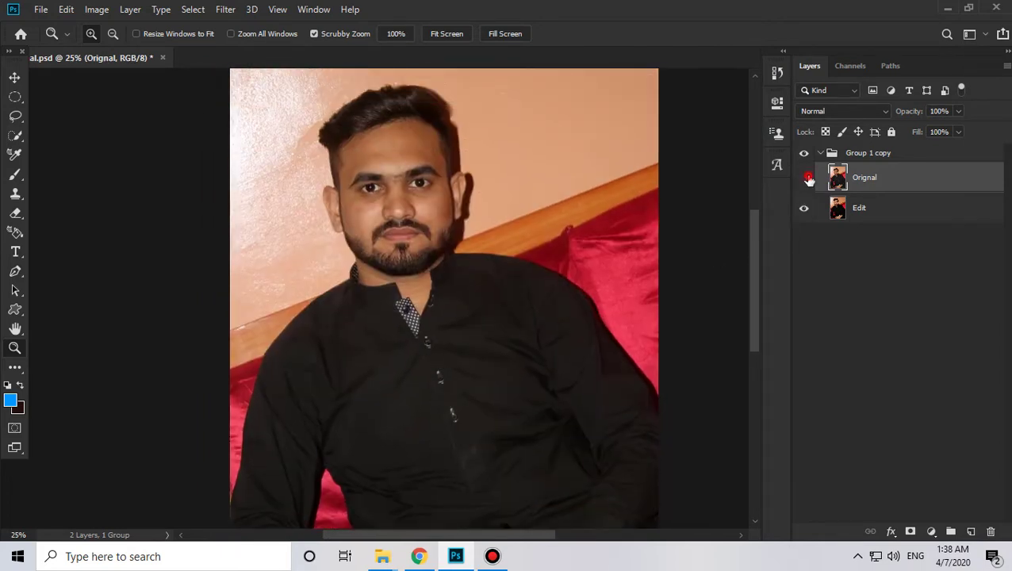
{"action": "left_click", "coordinate": [806, 177]}
{"action": "left_click", "coordinate": [415, 176]}
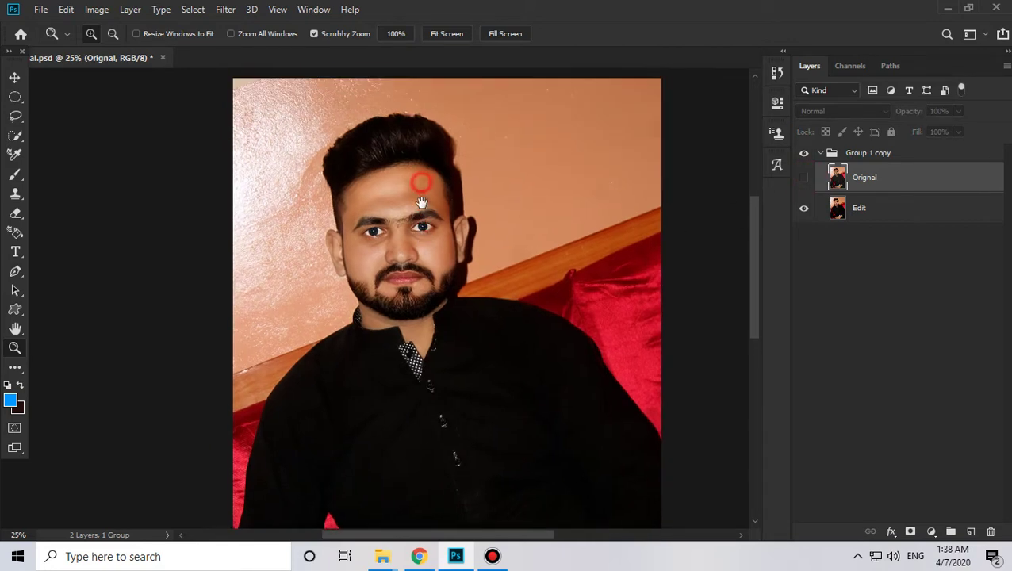
{"action": "left_click", "coordinate": [803, 179]}
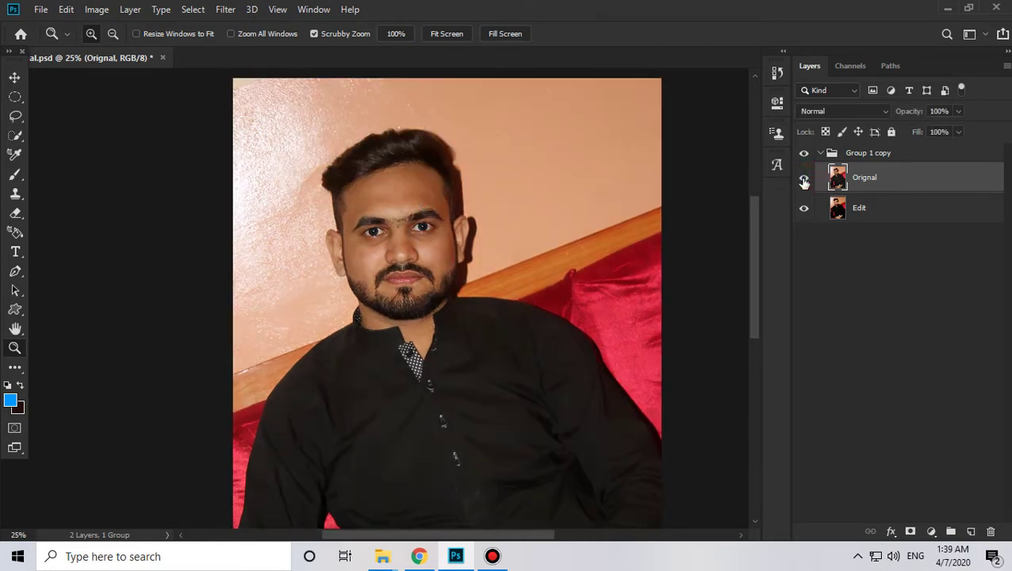
{"action": "left_click", "coordinate": [803, 179]}
{"action": "left_click", "coordinate": [446, 202]}
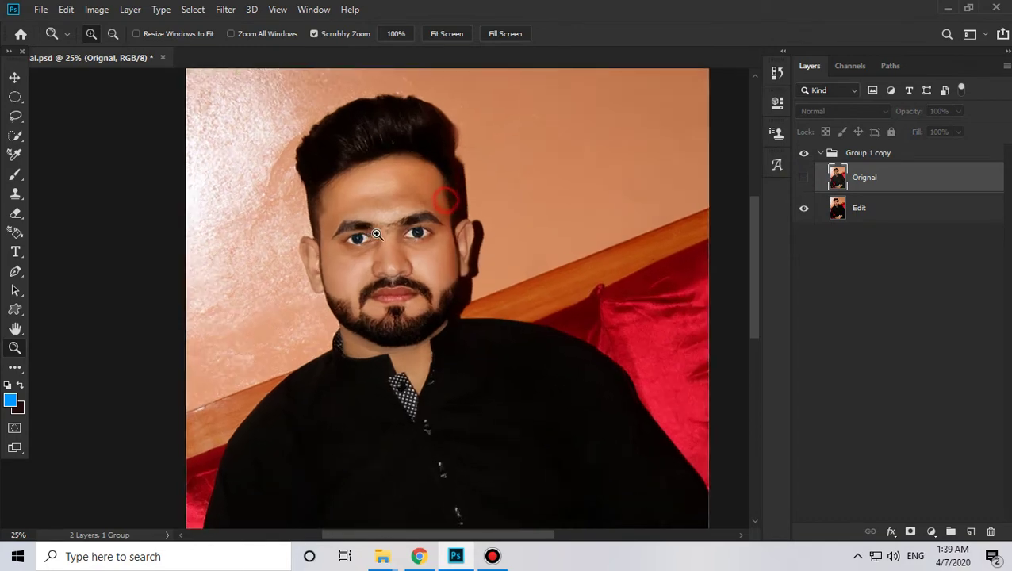
{"action": "left_click", "coordinate": [388, 227]}
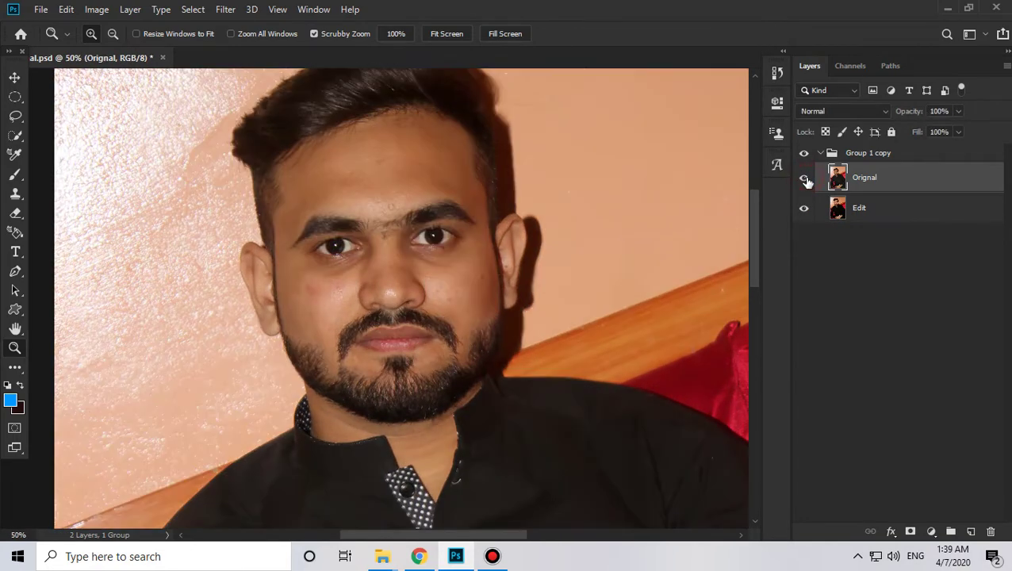
{"action": "left_click", "coordinate": [804, 179]}
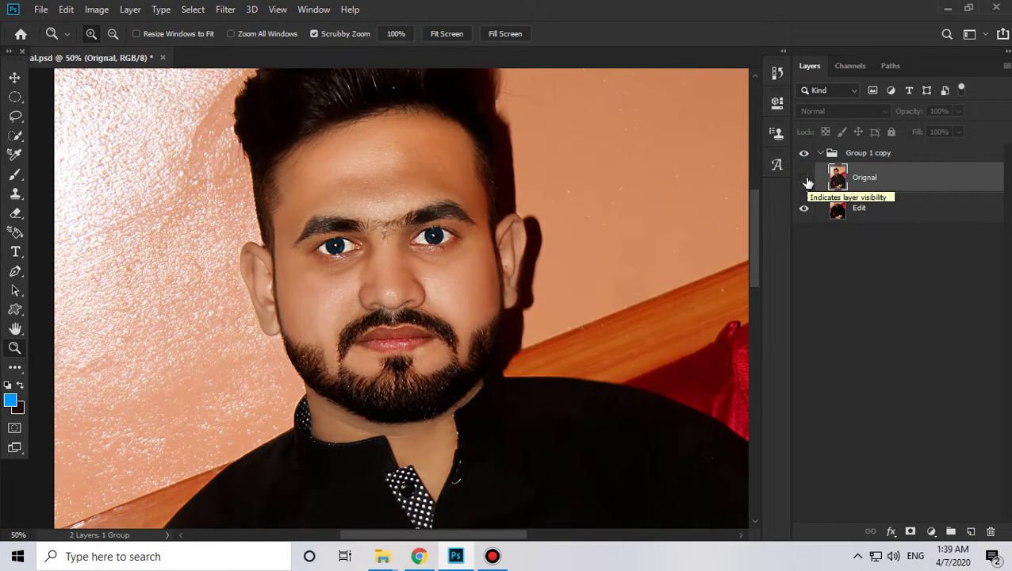
{"action": "left_click", "coordinate": [804, 179]}
Step: Zoom out to the full portrait, compare once more, then duplicate the Edit layer as Edit copy
{"action": "left_click", "coordinate": [631, 301], "text": "alt"}
{"action": "left_click", "coordinate": [537, 327], "text": "alt"}
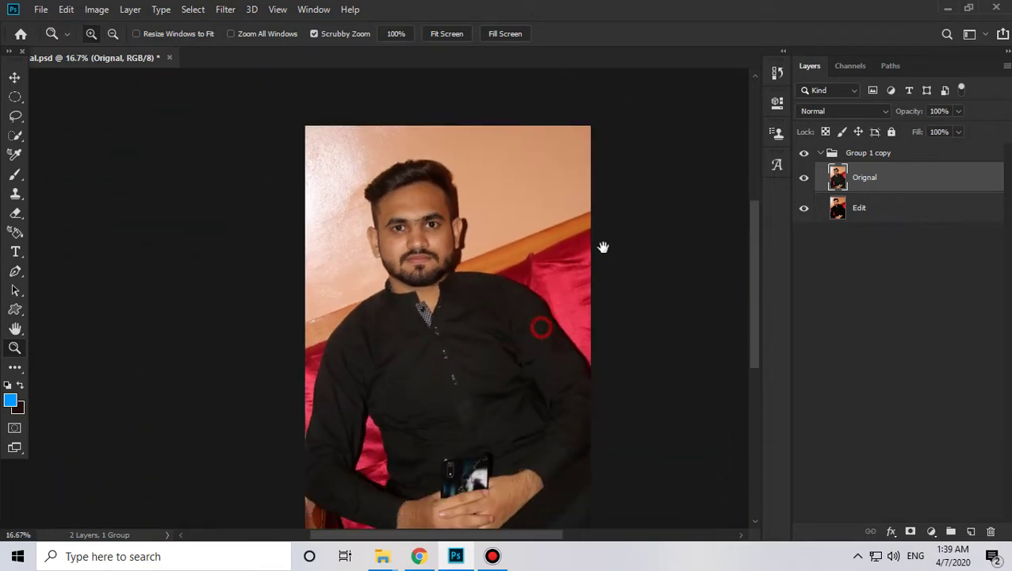
{"action": "left_click", "coordinate": [805, 182]}
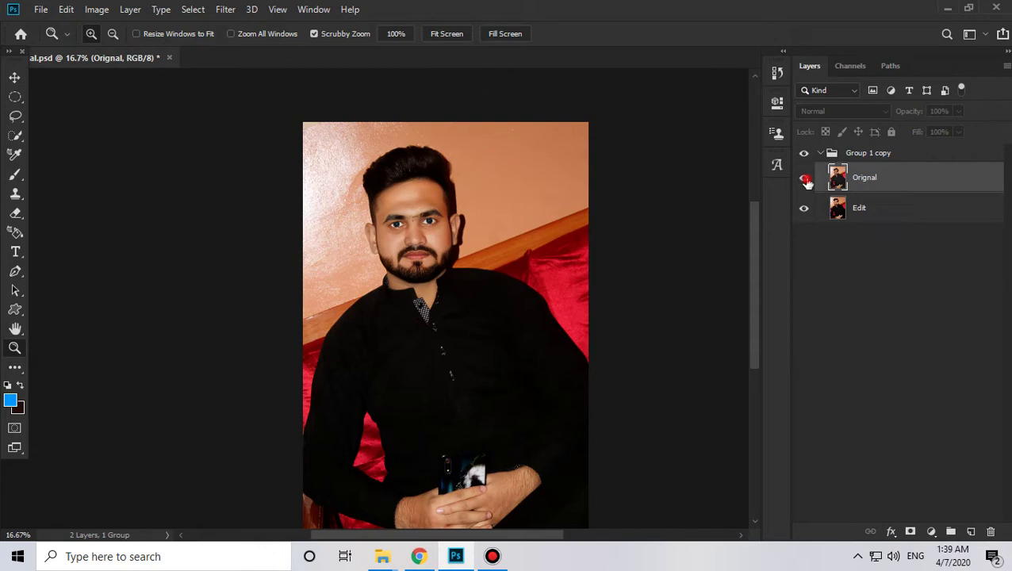
{"action": "left_click", "coordinate": [804, 181]}
{"action": "left_click", "coordinate": [878, 216]}
{"action": "key", "text": "ctrl+j"}
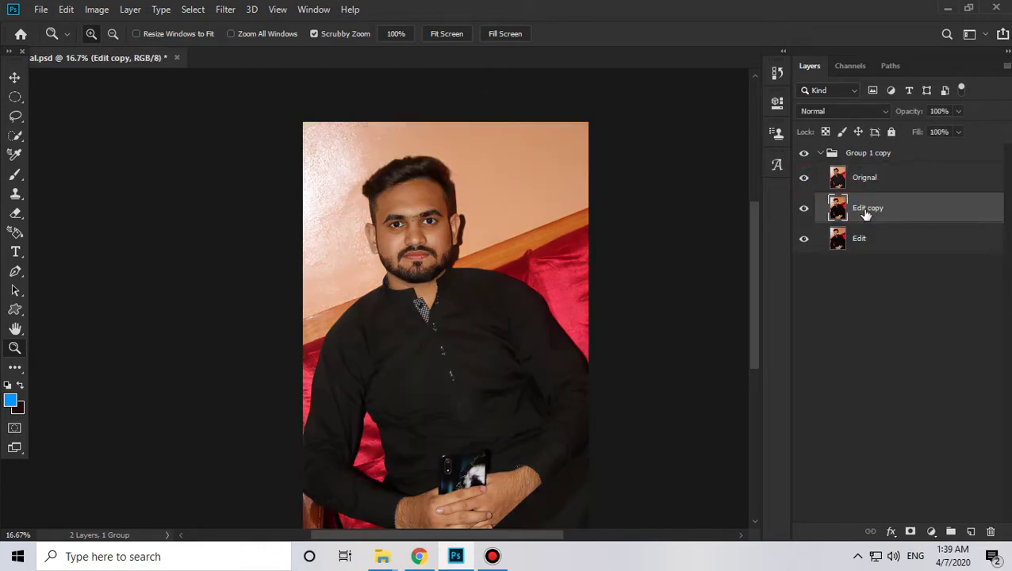
Step: Move Edit copy above Group 1 copy and hide the group
{"action": "left_click_drag", "start_coordinate": [878, 216], "coordinate": [842, 183]}
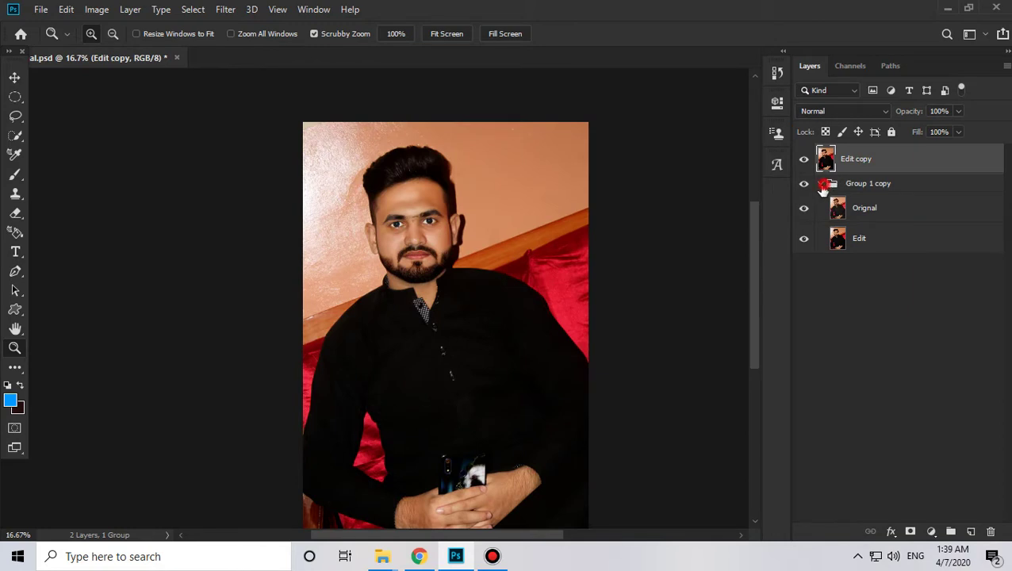
{"action": "left_click", "coordinate": [821, 183]}
{"action": "left_click", "coordinate": [801, 184]}
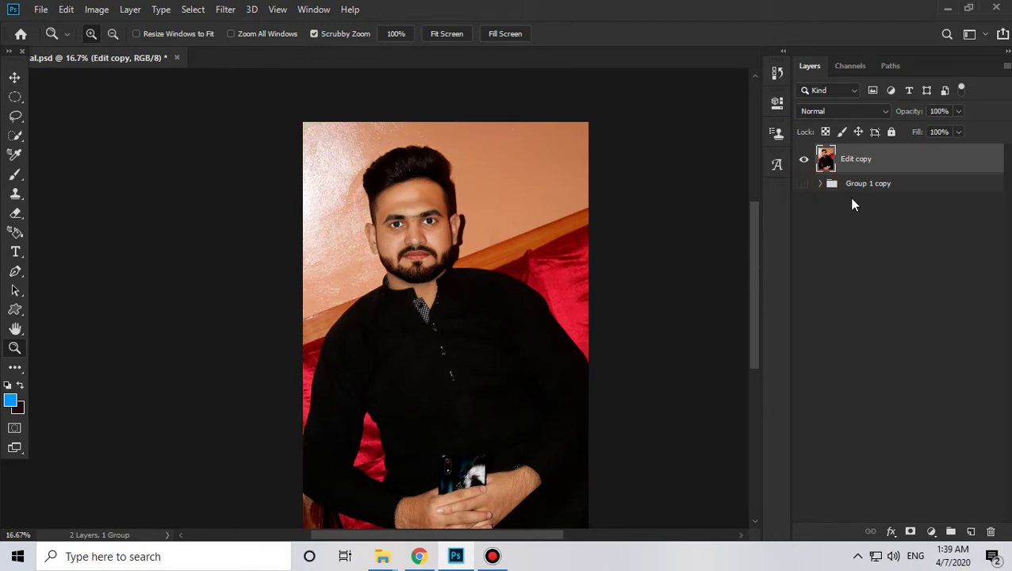
{"action": "left_click", "coordinate": [820, 183]}
Step: Duplicate Orignal, move Orignal copy above the group, delete Edit copy, and hide Group 1 copy
{"action": "left_click", "coordinate": [869, 220]}
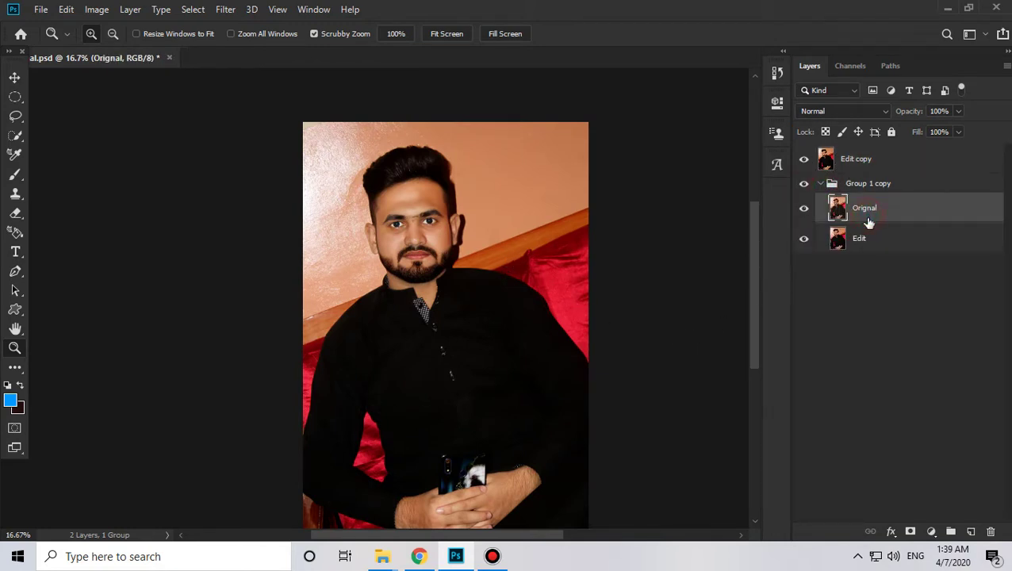
{"action": "key", "text": "ctrl+j"}
{"action": "left_click_drag", "start_coordinate": [871, 215], "coordinate": [873, 160]}
{"action": "left_click", "coordinate": [871, 158]}
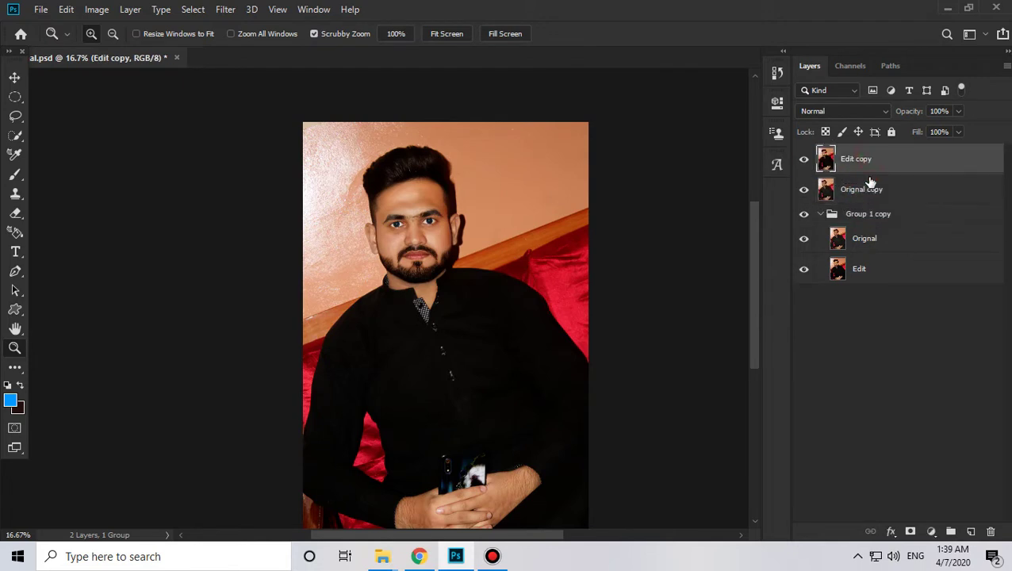
{"action": "key", "text": "Delete"}
{"action": "left_click", "coordinate": [820, 184]}
{"action": "left_click", "coordinate": [802, 183]}
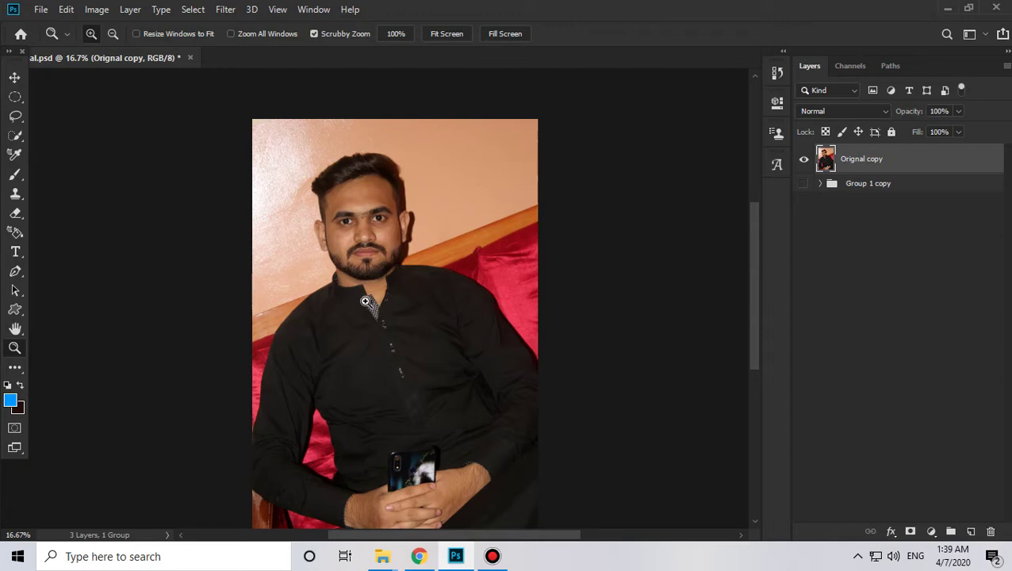
Step: Create Orignal copy 2 and Orignal copy 3, hiding Orignal copy
{"action": "key", "text": "ctrl+j"}
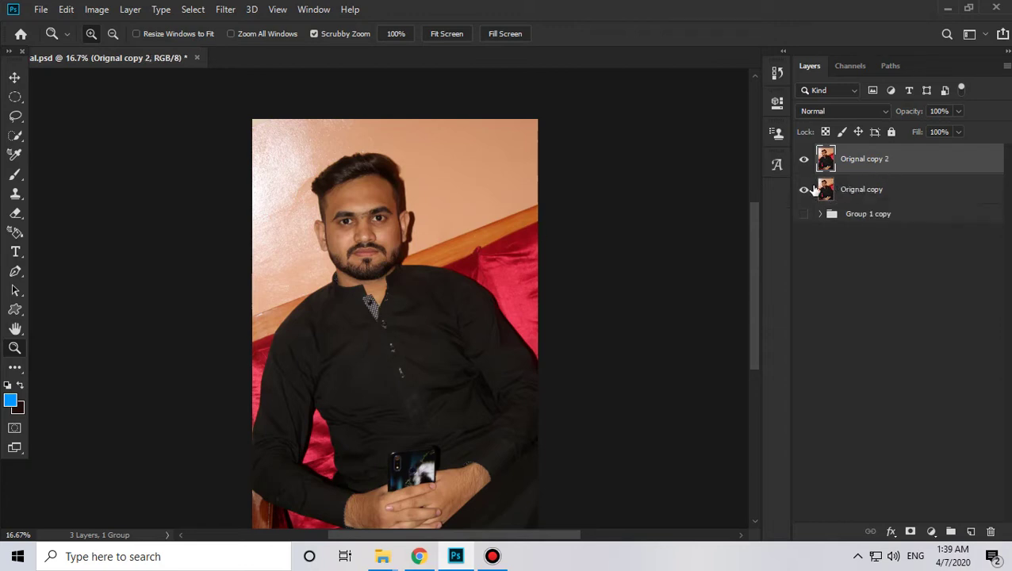
{"action": "left_click", "coordinate": [804, 190]}
{"action": "key", "text": "ctrl+j"}
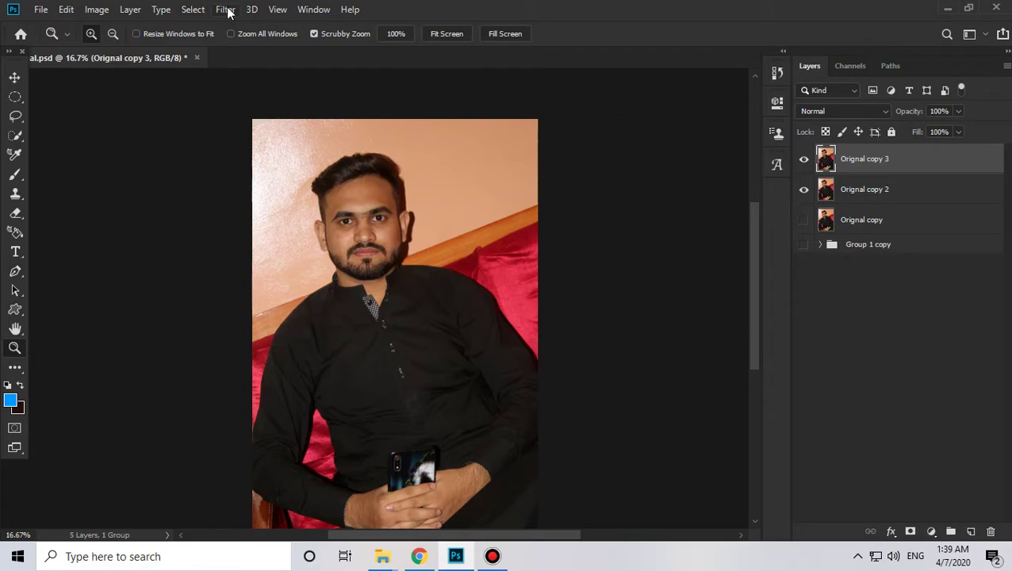
Step: Apply Filter > Other > High Pass with a 3.8-pixel radius to Orignal copy 3
{"action": "left_click", "coordinate": [227, 10]}
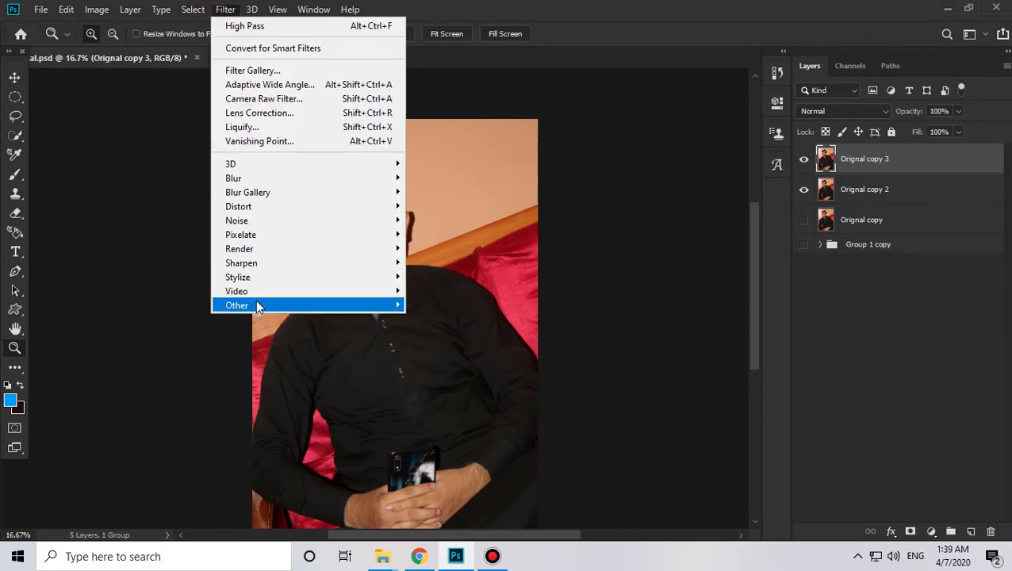
{"action": "mouse_move", "coordinate": [257, 307]}
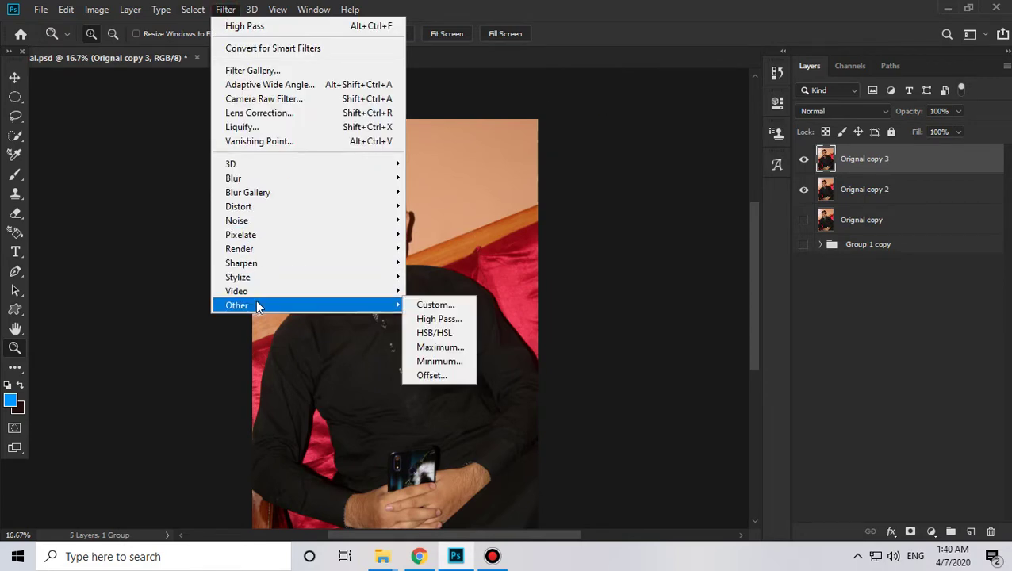
{"action": "left_click", "coordinate": [439, 318]}
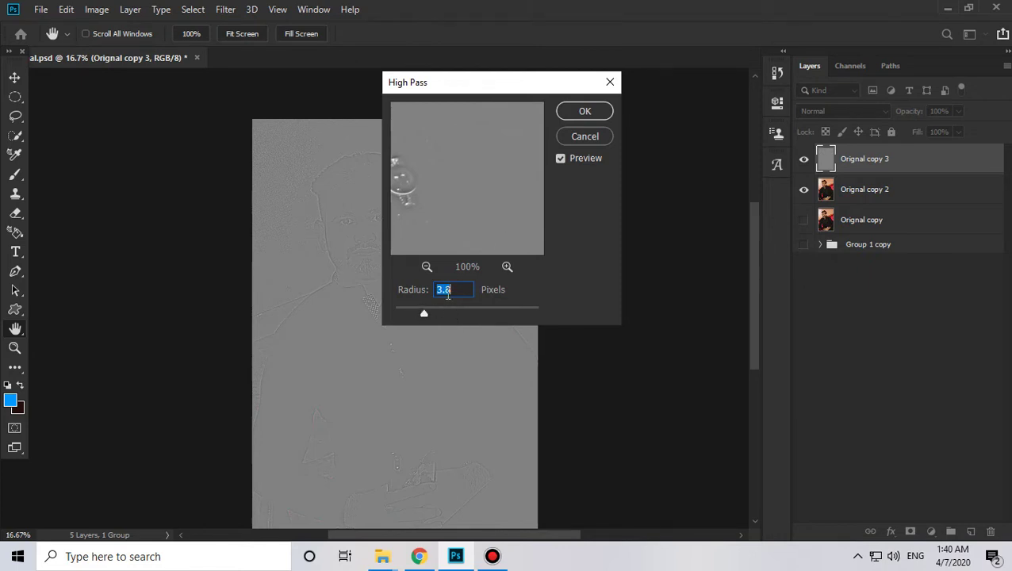
{"action": "left_click", "coordinate": [582, 113]}
{"action": "left_click", "coordinate": [823, 111]}
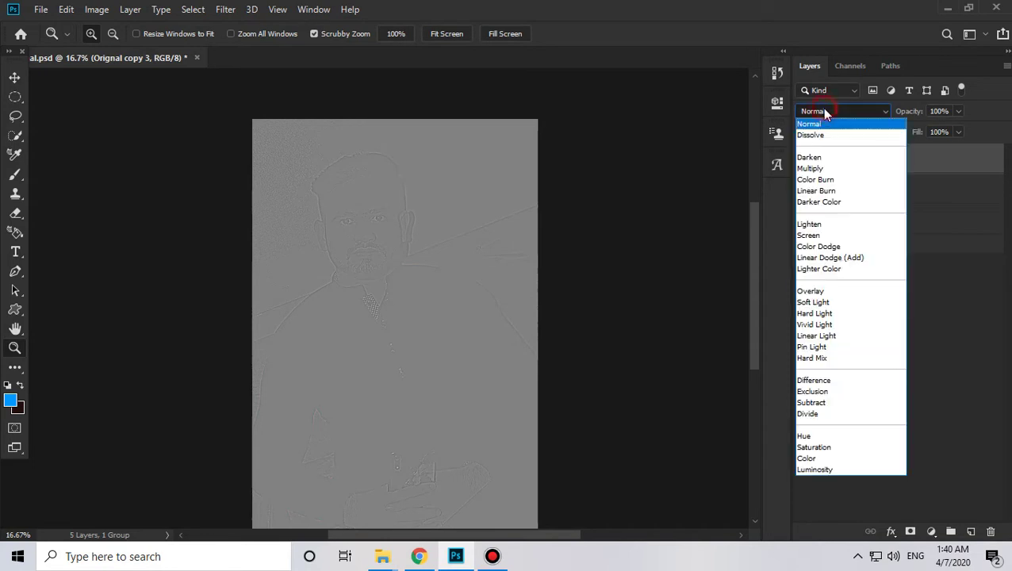
Step: Set Orignal copy 3 to Vivid Light, then zoom in and toggle it to compare the sharpening
{"action": "left_click", "coordinate": [822, 325]}
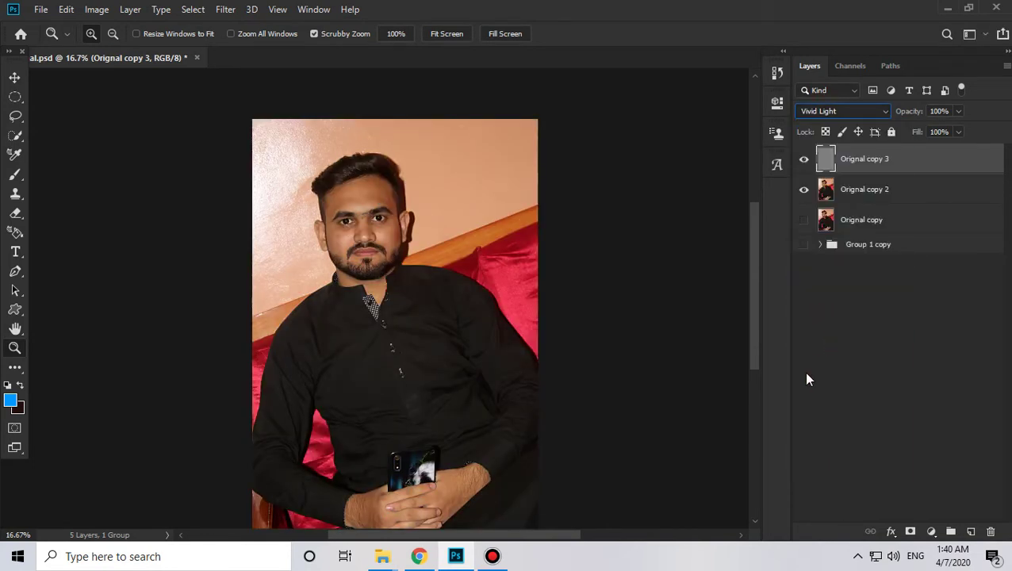
{"action": "left_click", "coordinate": [346, 259]}
{"action": "left_click", "coordinate": [347, 260]}
{"action": "left_click", "coordinate": [346, 259]}
{"action": "left_click", "coordinate": [347, 260]}
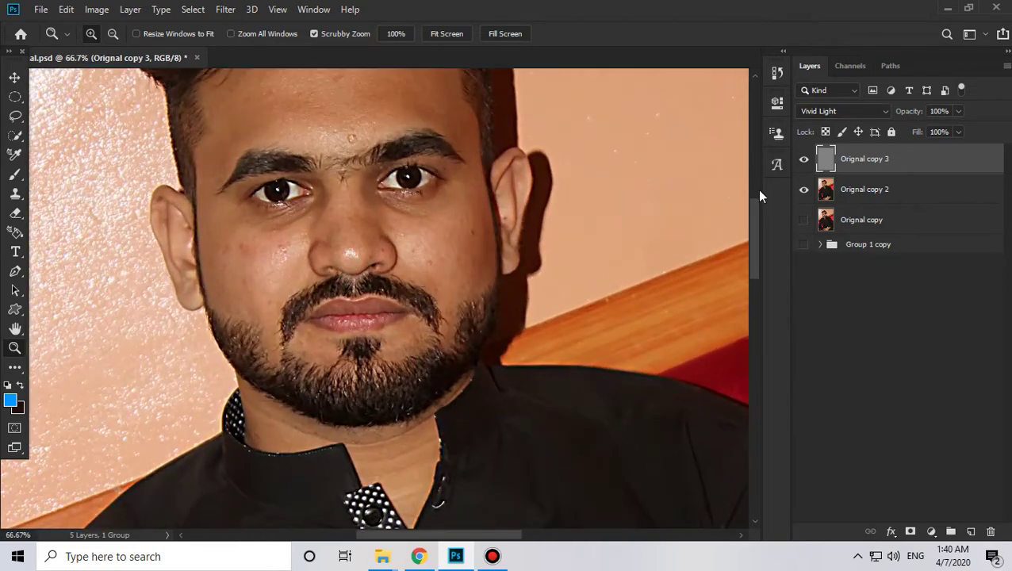
{"action": "left_click", "coordinate": [805, 161]}
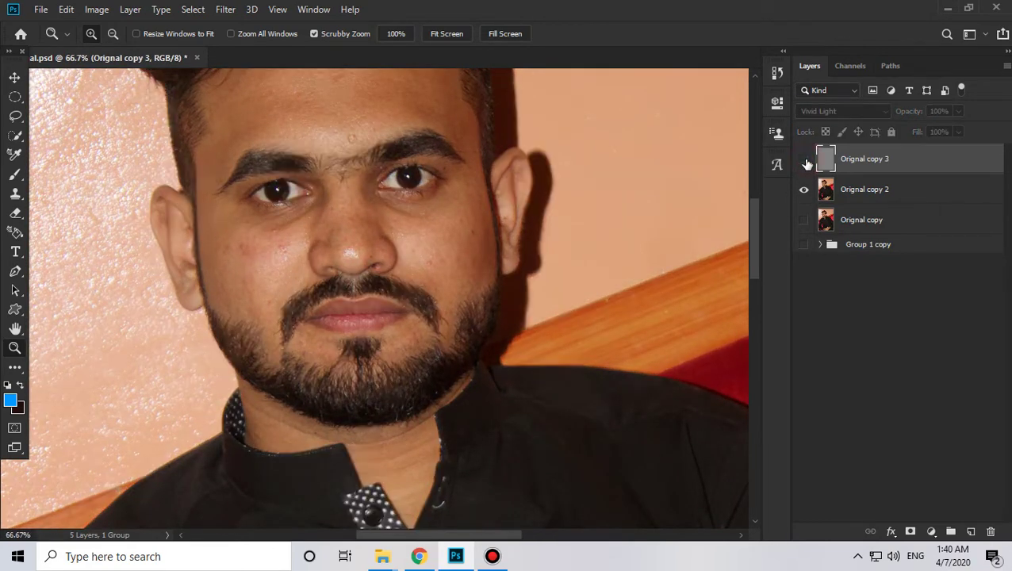
{"action": "left_click", "coordinate": [804, 162]}
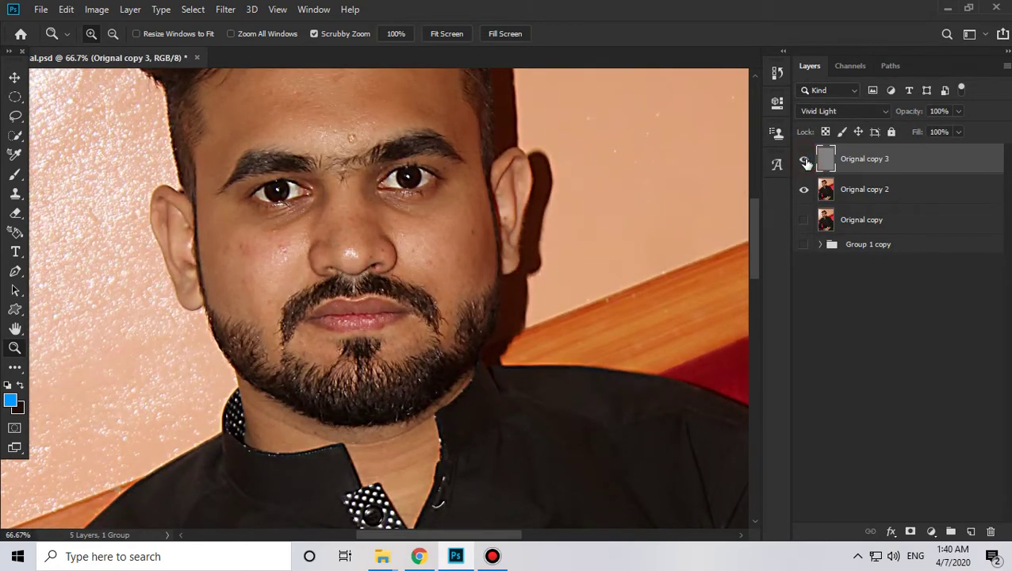
{"action": "left_click", "coordinate": [805, 162]}
{"action": "left_click", "coordinate": [805, 162]}
{"action": "scroll", "coordinate": [621, 271], "scroll_direction": "up", "scroll_amount": 3}
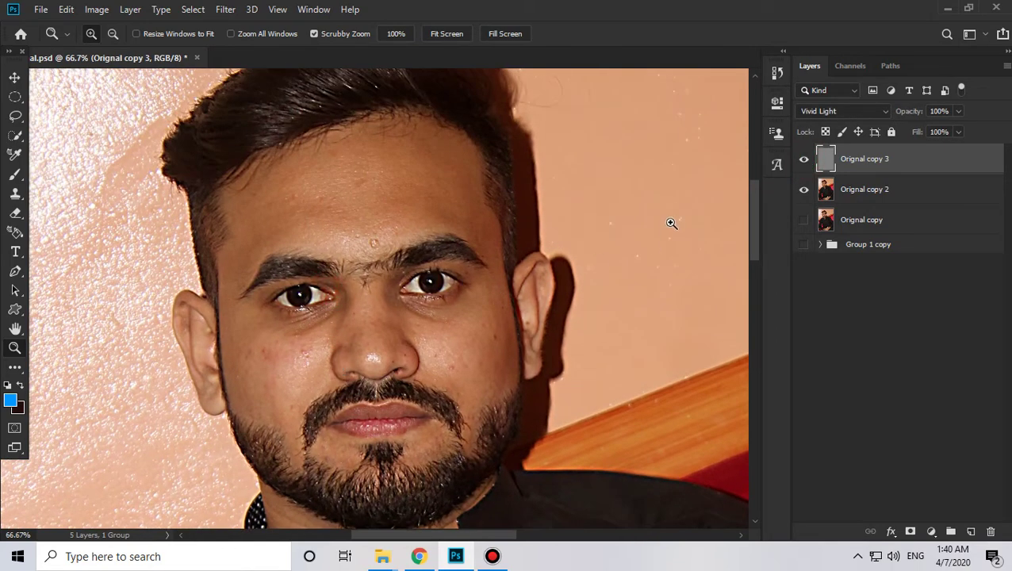
{"action": "left_click", "coordinate": [868, 191]}
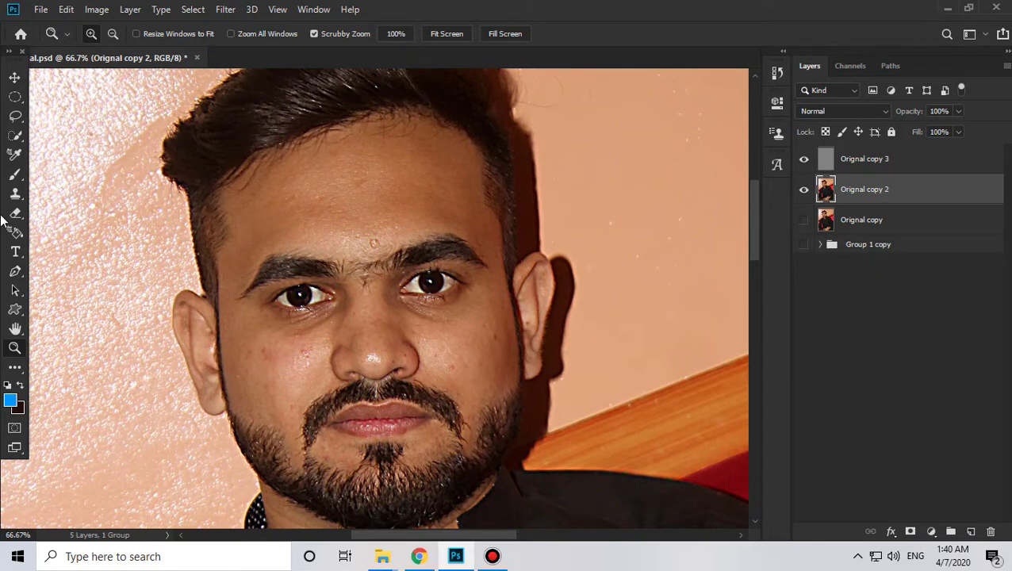
Step: Choose the Mixer Brush tool and toggle its clean-after-each-stroke option
{"action": "left_click", "coordinate": [14, 174]}
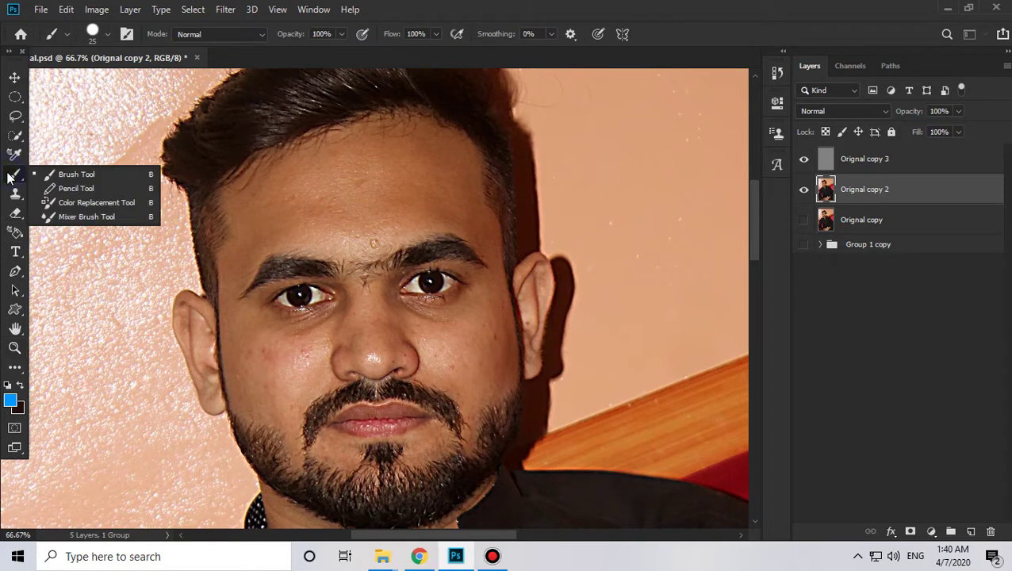
{"action": "left_click", "coordinate": [90, 218]}
{"action": "left_click", "coordinate": [203, 35]}
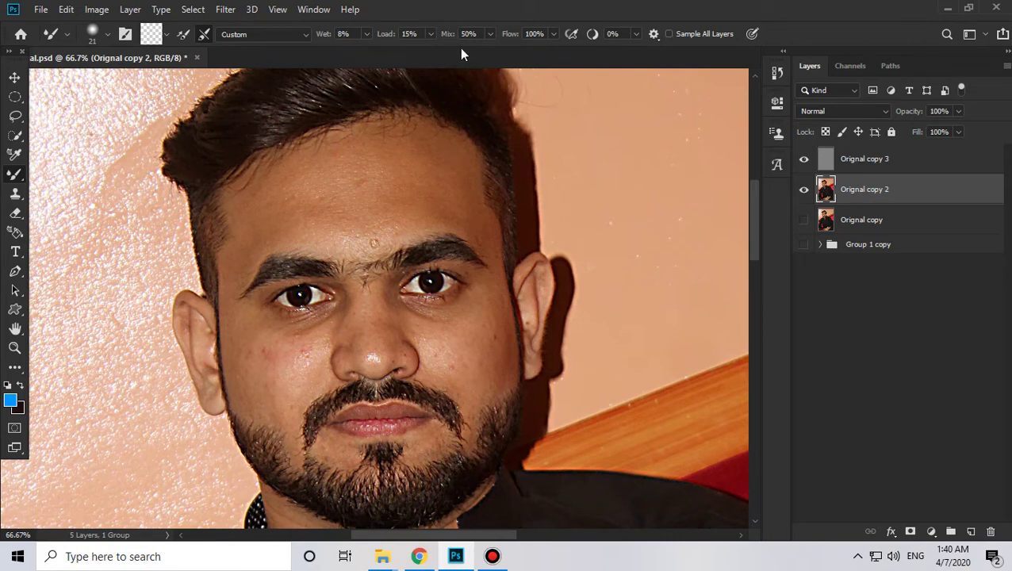
Step: Set the brush to 92 px with 17% hardness and blend the forehead skin
{"action": "right_click", "coordinate": [443, 157]}
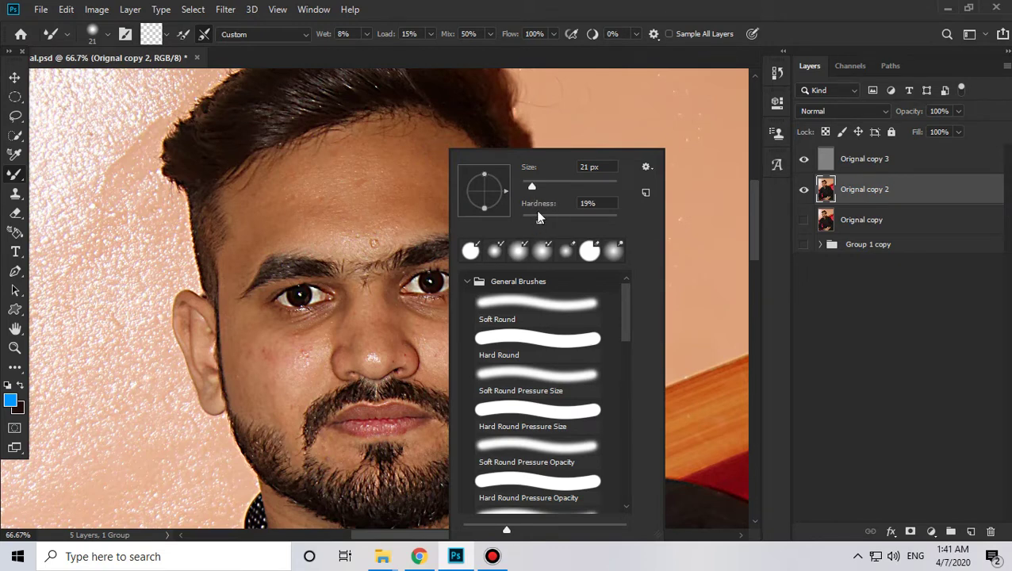
{"action": "left_click", "coordinate": [539, 224]}
{"action": "left_click_drag", "start_coordinate": [531, 184], "coordinate": [544, 185]}
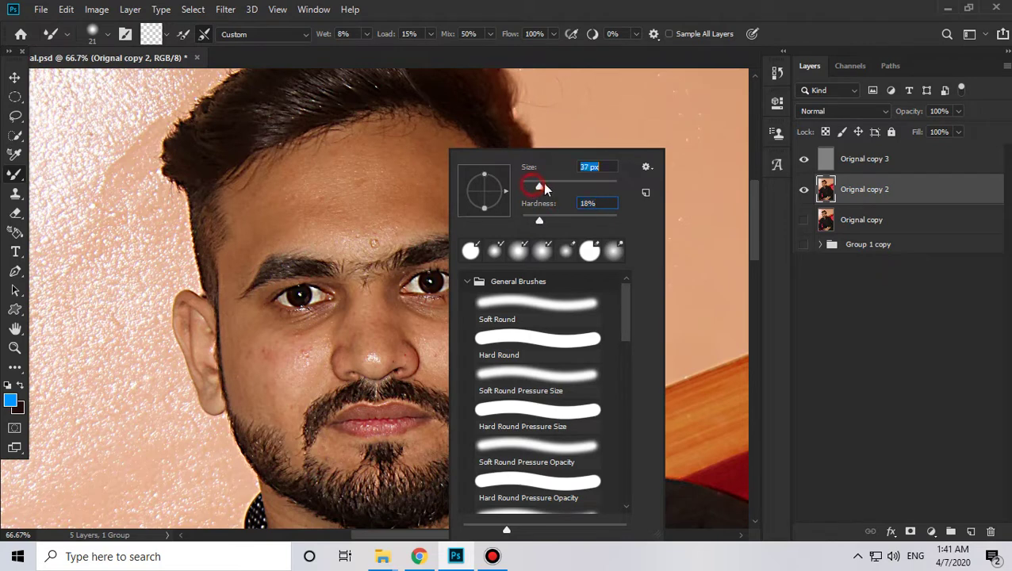
{"action": "left_click", "coordinate": [538, 223]}
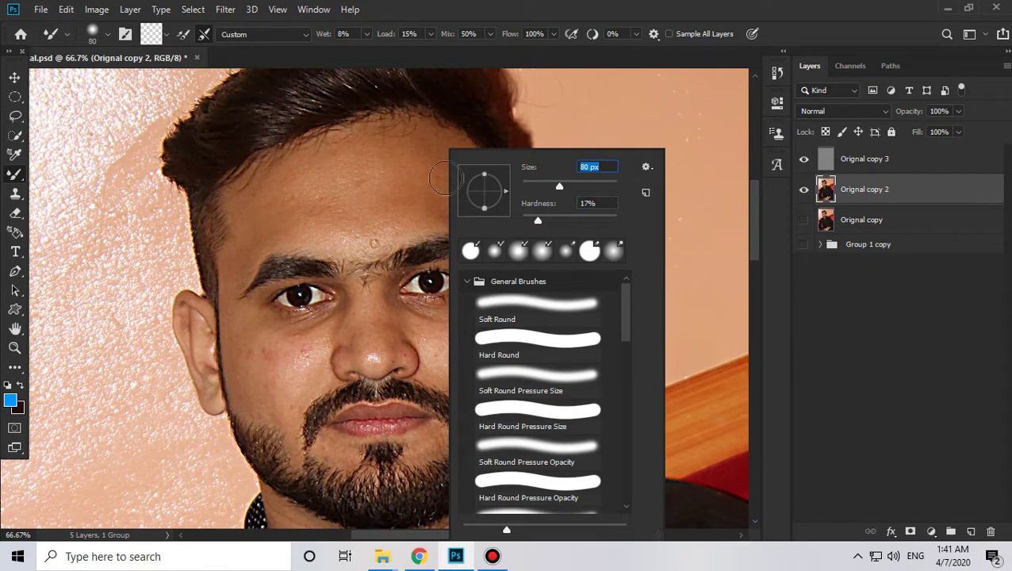
{"action": "left_click_drag", "start_coordinate": [564, 185], "coordinate": [567, 186]}
{"action": "left_click", "coordinate": [337, 161]}
{"action": "mouse_move", "coordinate": [348, 162]}
{"action": "left_mouse_down"}
{"action": "mouse_move", "coordinate": [385, 144]}
{"action": "mouse_move", "coordinate": [375, 152]}
{"action": "mouse_move", "coordinate": [441, 134]}
{"action": "mouse_move", "coordinate": [415, 150]}
{"action": "mouse_move", "coordinate": [434, 146]}
{"action": "mouse_move", "coordinate": [452, 171]}
{"action": "mouse_move", "coordinate": [454, 160]}
{"action": "mouse_move", "coordinate": [392, 146]}
{"action": "mouse_move", "coordinate": [387, 131]}
{"action": "mouse_move", "coordinate": [383, 144]}
{"action": "mouse_move", "coordinate": [351, 137]}
{"action": "mouse_move", "coordinate": [352, 151]}
{"action": "mouse_move", "coordinate": [332, 146]}
{"action": "mouse_move", "coordinate": [349, 155]}
{"action": "mouse_move", "coordinate": [296, 165]}
{"action": "mouse_move", "coordinate": [312, 169]}
{"action": "mouse_move", "coordinate": [241, 198]}
{"action": "mouse_move", "coordinate": [270, 195]}
{"action": "mouse_move", "coordinate": [265, 205]}
{"action": "mouse_move", "coordinate": [300, 187]}
{"action": "mouse_move", "coordinate": [278, 231]}
{"action": "mouse_move", "coordinate": [313, 191]}
{"action": "mouse_move", "coordinate": [314, 224]}
{"action": "mouse_move", "coordinate": [331, 177]}
{"action": "mouse_move", "coordinate": [344, 223]}
{"action": "mouse_move", "coordinate": [354, 171]}
{"action": "mouse_move", "coordinate": [384, 217]}
{"action": "left_mouse_up"}
Step: Blend small forehead patches and smooth the left and central forehead skin
{"action": "left_click", "coordinate": [389, 189]}
{"action": "left_click", "coordinate": [414, 193]}
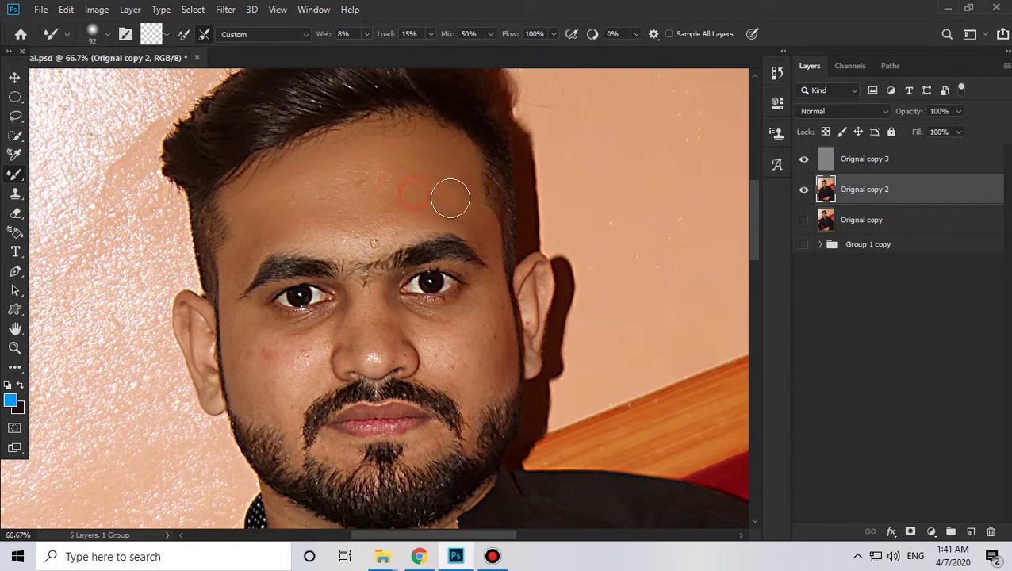
{"action": "left_click", "coordinate": [448, 198]}
{"action": "left_click", "coordinate": [306, 179]}
{"action": "mouse_move", "coordinate": [244, 195]}
{"action": "left_mouse_down"}
{"action": "mouse_move", "coordinate": [269, 163]}
{"action": "mouse_move", "coordinate": [276, 173]}
{"action": "left_mouse_up"}
{"action": "key", "text": "space"}
{"action": "left_click_drag", "start_coordinate": [365, 234], "coordinate": [456, 156]}
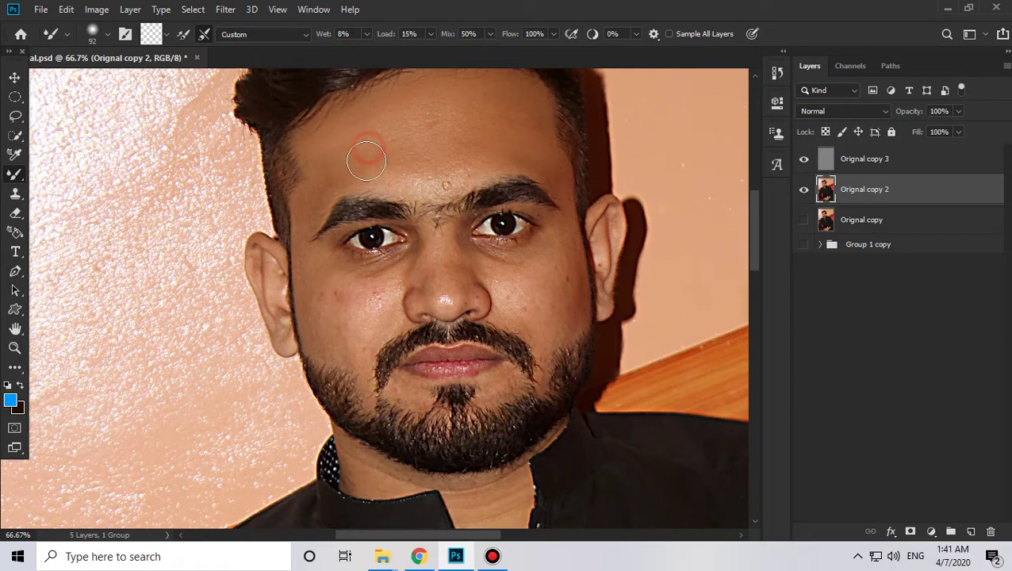
{"action": "key", "text": "space"}
{"action": "left_click_drag", "start_coordinate": [364, 272], "coordinate": [341, 276]}
{"action": "mouse_move", "coordinate": [403, 147]}
{"action": "left_mouse_down"}
{"action": "mouse_move", "coordinate": [364, 174]}
{"action": "mouse_move", "coordinate": [434, 169]}
{"action": "mouse_move", "coordinate": [366, 156]}
{"action": "mouse_move", "coordinate": [393, 174]}
{"action": "left_mouse_up"}
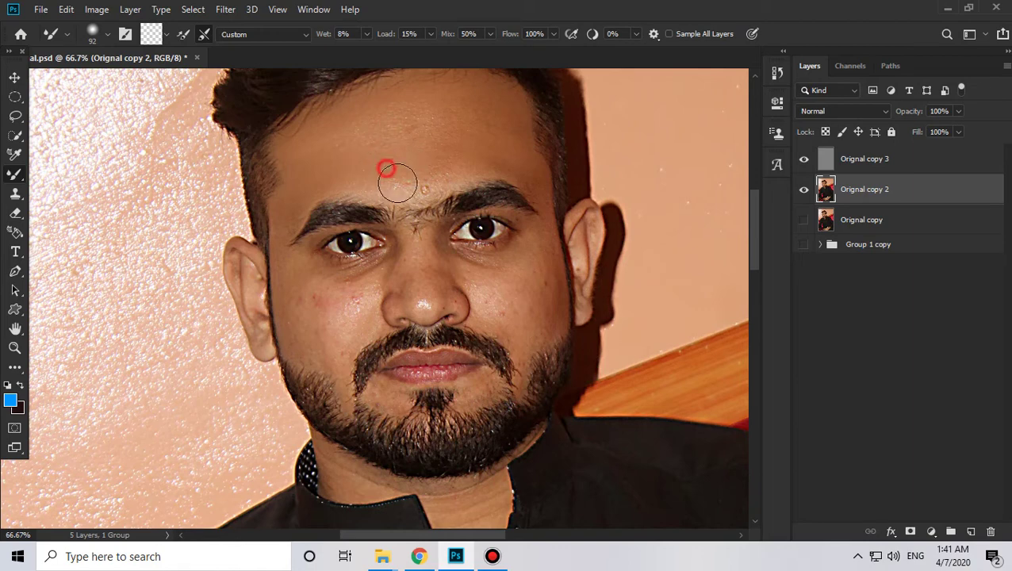
{"action": "key", "text": "space"}
{"action": "left_click_drag", "start_coordinate": [506, 211], "coordinate": [444, 203]}
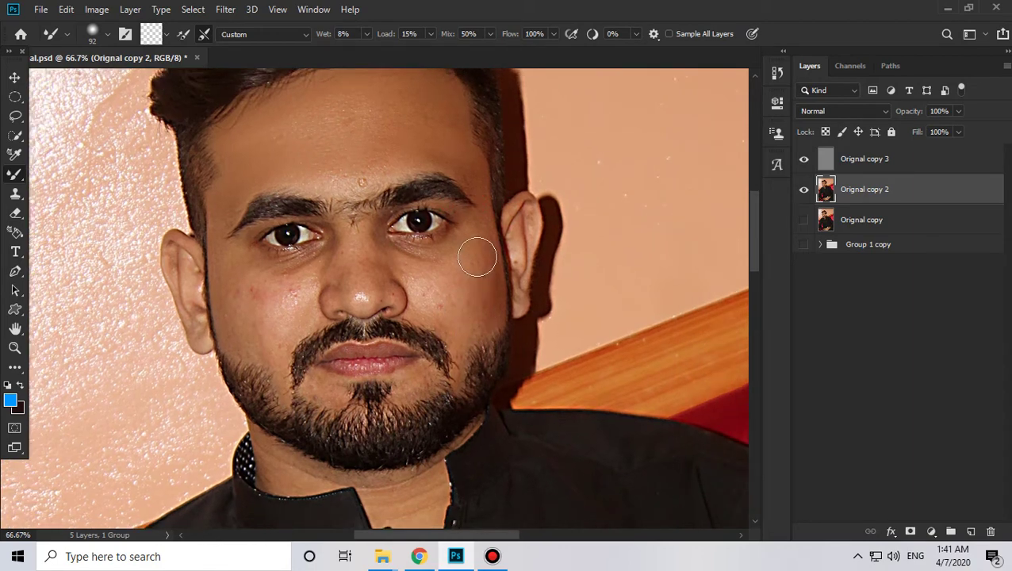
Step: Smooth the blemishes on the right cheek, then zoom in on the face
{"action": "left_click", "coordinate": [469, 262]}
{"action": "mouse_move", "coordinate": [453, 271]}
{"action": "left_mouse_down"}
{"action": "mouse_move", "coordinate": [431, 287]}
{"action": "mouse_move", "coordinate": [461, 266]}
{"action": "mouse_move", "coordinate": [453, 334]}
{"action": "left_mouse_up"}
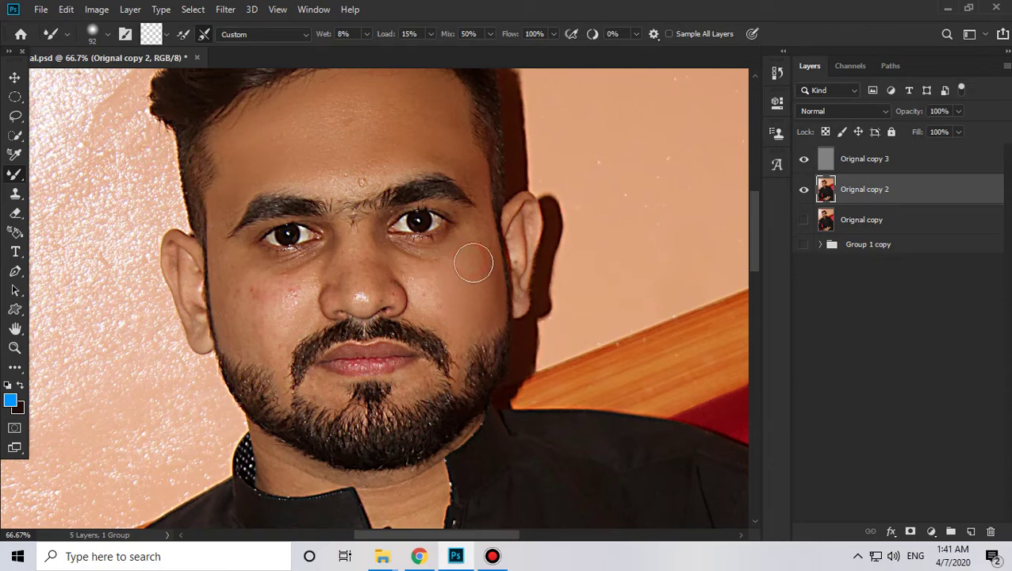
{"action": "mouse_move", "coordinate": [474, 262]}
{"action": "left_mouse_down"}
{"action": "mouse_move", "coordinate": [489, 288]}
{"action": "mouse_move", "coordinate": [473, 240]}
{"action": "mouse_move", "coordinate": [477, 298]}
{"action": "mouse_move", "coordinate": [455, 354]}
{"action": "left_mouse_up"}
{"action": "left_click_drag", "start_coordinate": [215, 379], "coordinate": [276, 352]}
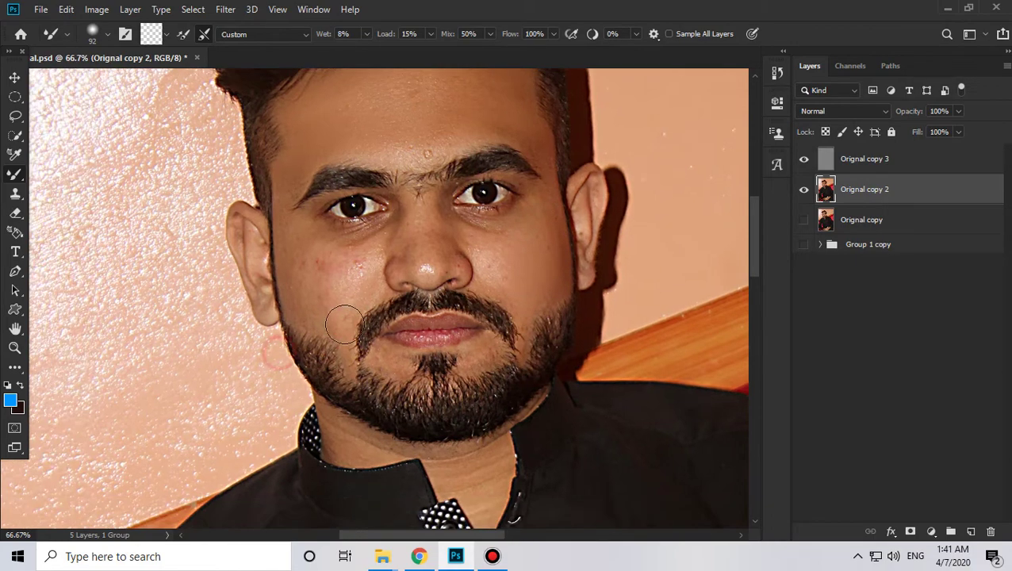
{"action": "key", "text": "z"}
{"action": "left_click", "coordinate": [352, 220]}
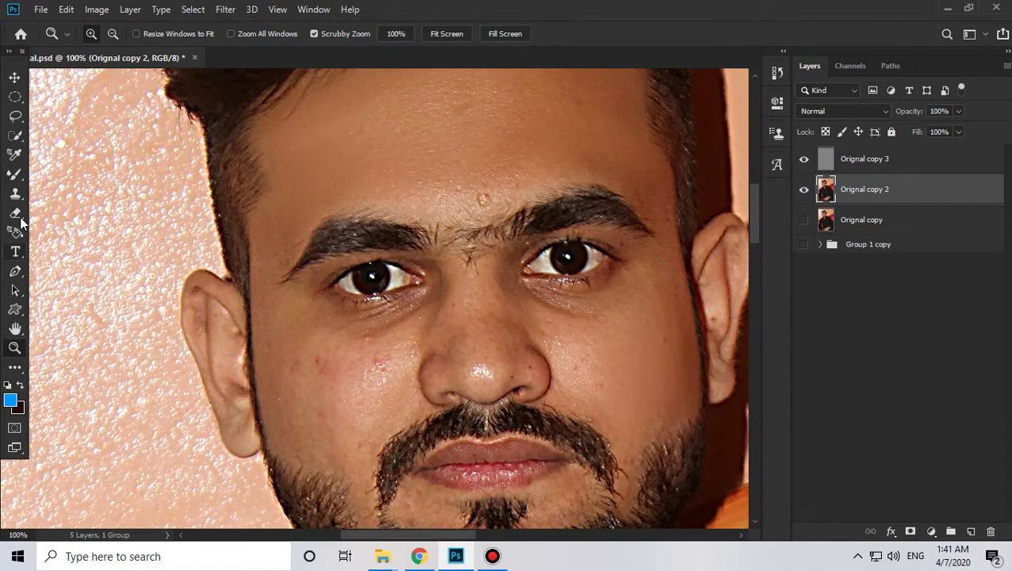
Step: Resize the Mixer Brush to 64 px and smooth the left temple, cheek and jaw edge
{"action": "left_click", "coordinate": [14, 173]}
{"action": "left_click", "coordinate": [85, 217]}
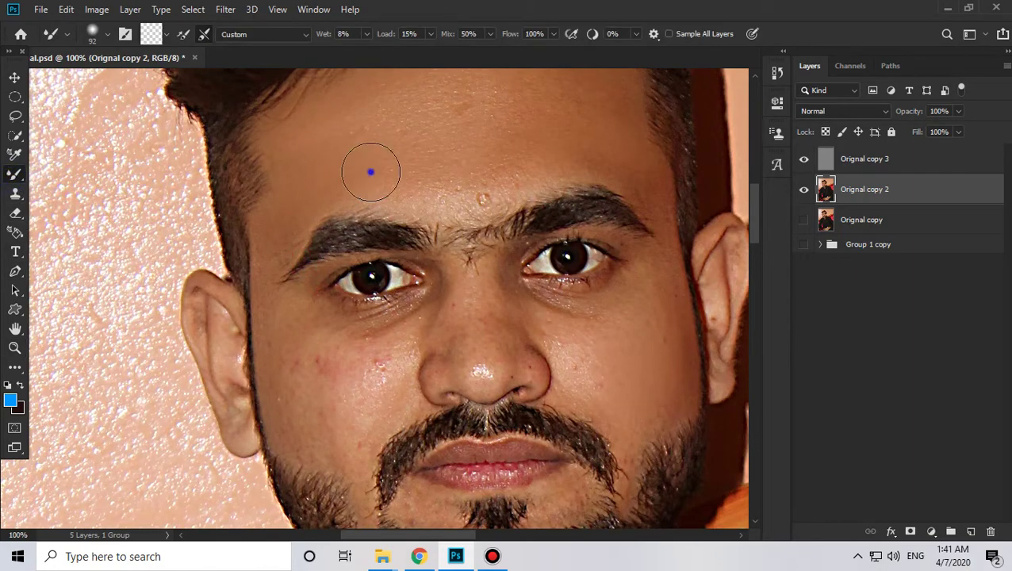
{"action": "right_click", "coordinate": [371, 170]}
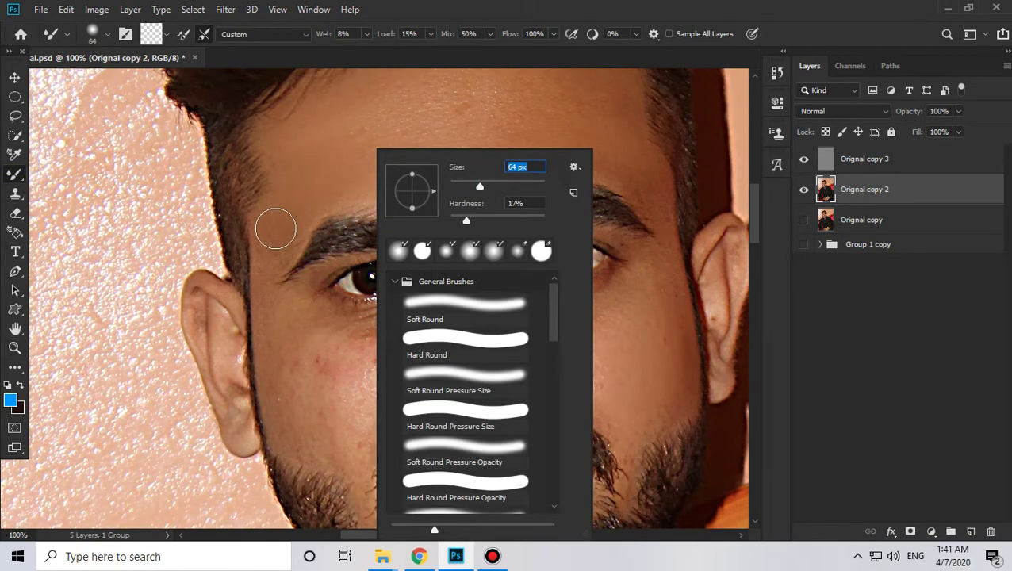
{"action": "left_click", "coordinate": [275, 226]}
{"action": "left_click", "coordinate": [278, 225]}
{"action": "mouse_move", "coordinate": [278, 224]}
{"action": "left_mouse_down"}
{"action": "mouse_move", "coordinate": [295, 328]}
{"action": "mouse_move", "coordinate": [280, 314]}
{"action": "mouse_move", "coordinate": [275, 323]}
{"action": "mouse_move", "coordinate": [334, 362]}
{"action": "mouse_move", "coordinate": [346, 349]}
{"action": "mouse_move", "coordinate": [368, 352]}
{"action": "mouse_move", "coordinate": [351, 418]}
{"action": "left_mouse_up"}
{"action": "mouse_move", "coordinate": [347, 368]}
{"action": "left_mouse_down"}
{"action": "mouse_move", "coordinate": [346, 408]}
{"action": "mouse_move", "coordinate": [347, 334]}
{"action": "left_mouse_up"}
{"action": "mouse_move", "coordinate": [302, 268]}
{"action": "left_mouse_down"}
{"action": "mouse_move", "coordinate": [303, 323]}
{"action": "mouse_move", "coordinate": [311, 314]}
{"action": "mouse_move", "coordinate": [358, 320]}
{"action": "left_mouse_up"}
{"action": "mouse_move", "coordinate": [371, 355]}
{"action": "left_mouse_down"}
{"action": "mouse_move", "coordinate": [369, 431]}
{"action": "mouse_move", "coordinate": [378, 437]}
{"action": "left_mouse_up"}
{"action": "left_click_drag", "start_coordinate": [305, 342], "coordinate": [306, 361]}
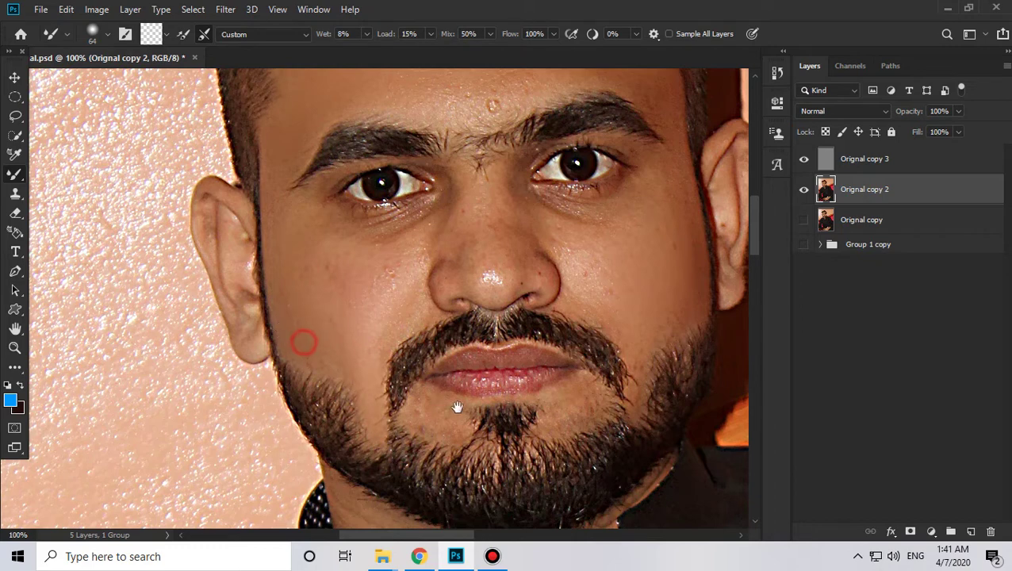
Step: Smooth the right cheek along the beard edge and beside the nose
{"action": "left_click_drag", "start_coordinate": [456, 408], "coordinate": [358, 390]}
{"action": "mouse_move", "coordinate": [512, 253]}
{"action": "left_mouse_down"}
{"action": "mouse_move", "coordinate": [544, 376]}
{"action": "mouse_move", "coordinate": [539, 358]}
{"action": "mouse_move", "coordinate": [537, 392]}
{"action": "left_mouse_up"}
{"action": "mouse_move", "coordinate": [560, 321]}
{"action": "left_mouse_down"}
{"action": "mouse_move", "coordinate": [539, 357]}
{"action": "mouse_move", "coordinate": [558, 341]}
{"action": "left_mouse_up"}
{"action": "left_click_drag", "start_coordinate": [558, 303], "coordinate": [572, 306]}
{"action": "left_click_drag", "start_coordinate": [562, 266], "coordinate": [553, 319]}
{"action": "left_click_drag", "start_coordinate": [545, 311], "coordinate": [551, 351]}
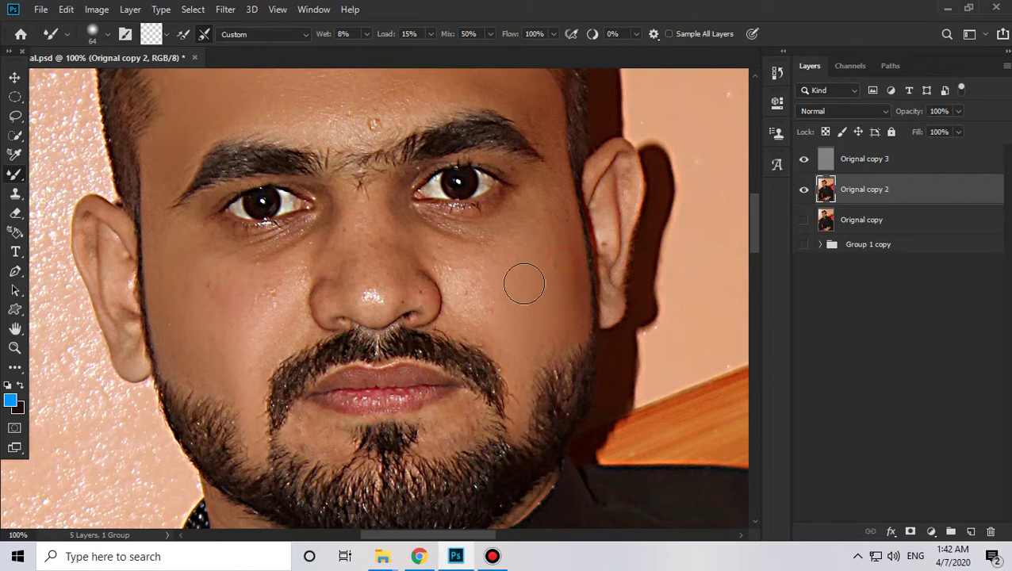
{"action": "left_click_drag", "start_coordinate": [482, 270], "coordinate": [497, 291]}
{"action": "left_click_drag", "start_coordinate": [479, 257], "coordinate": [427, 240]}
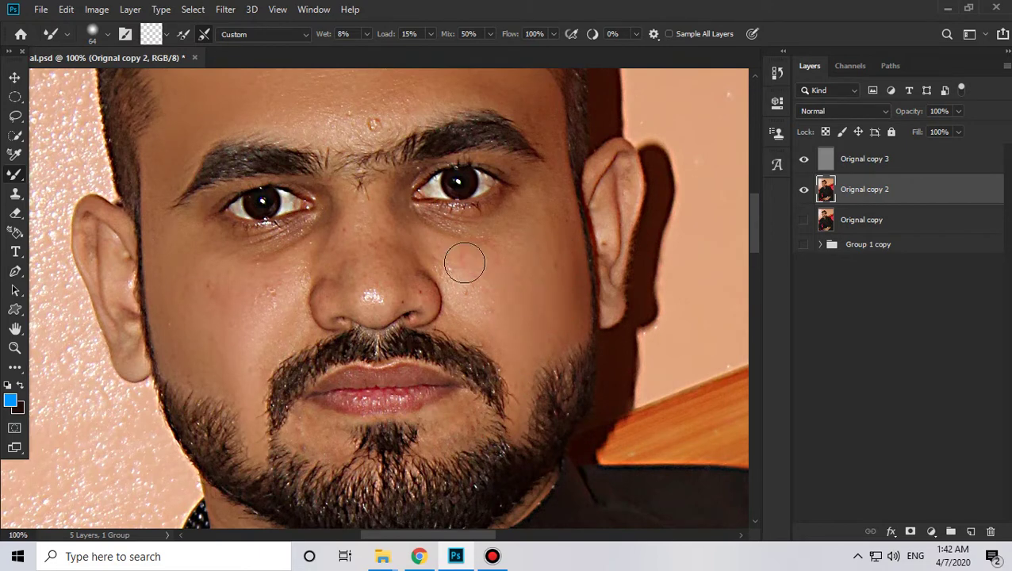
{"action": "left_click_drag", "start_coordinate": [452, 272], "coordinate": [422, 259]}
Step: Shrink the brush to 40 px and smooth blemishes and dark spots on the nose's right side
{"action": "scroll", "coordinate": [526, 309], "scroll_direction": "up", "scroll_amount": 2}
{"action": "right_click", "coordinate": [555, 248]}
{"action": "left_click", "coordinate": [655, 184]}
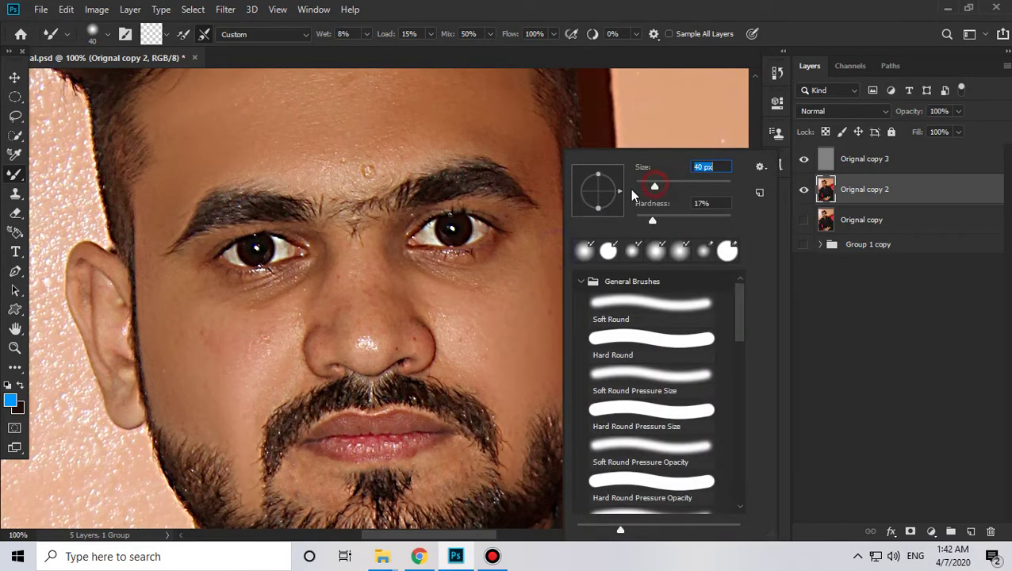
{"action": "key", "text": "Return"}
{"action": "left_click_drag", "start_coordinate": [380, 206], "coordinate": [429, 253]}
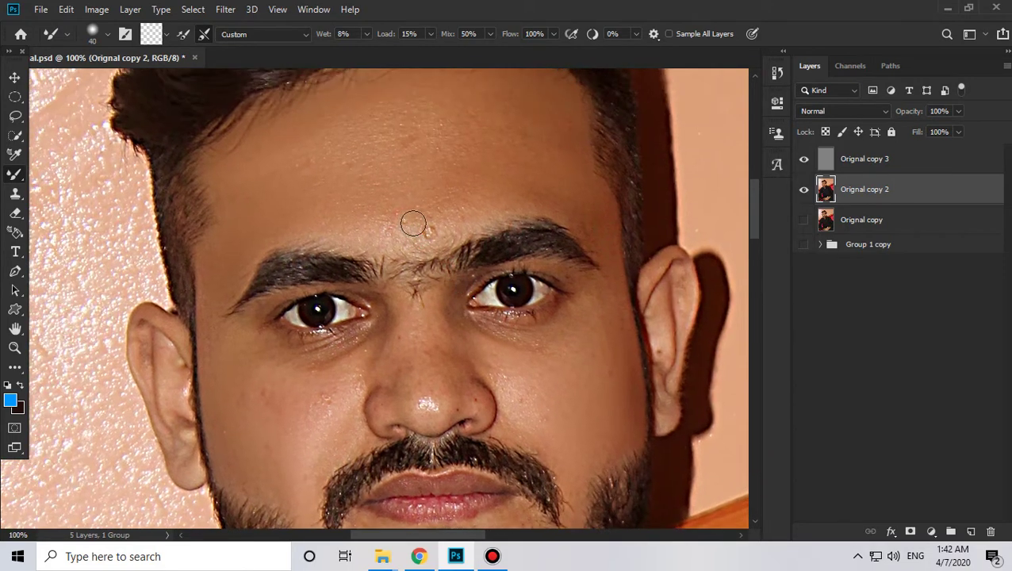
{"action": "mouse_move", "coordinate": [337, 351]}
{"action": "left_mouse_down"}
{"action": "mouse_move", "coordinate": [359, 456]}
{"action": "mouse_move", "coordinate": [380, 187]}
{"action": "mouse_move", "coordinate": [415, 229]}
{"action": "left_mouse_up"}
{"action": "mouse_move", "coordinate": [415, 181]}
{"action": "left_mouse_down"}
{"action": "mouse_move", "coordinate": [414, 227]}
{"action": "mouse_move", "coordinate": [436, 229]}
{"action": "left_mouse_up"}
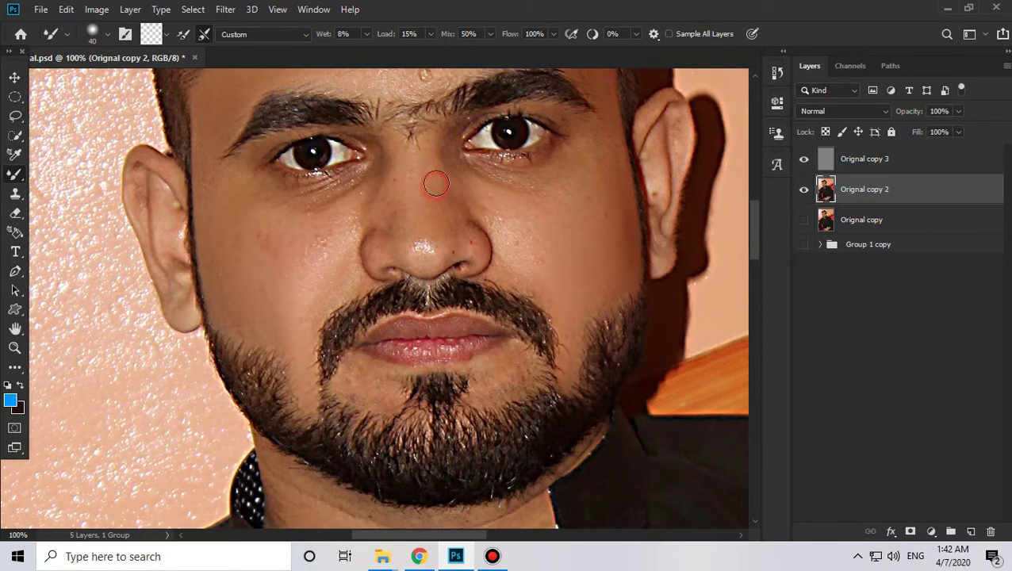
{"action": "left_click_drag", "start_coordinate": [433, 183], "coordinate": [454, 223]}
{"action": "left_click_drag", "start_coordinate": [452, 200], "coordinate": [469, 227]}
{"action": "mouse_move", "coordinate": [469, 230]}
{"action": "left_mouse_down"}
{"action": "mouse_move", "coordinate": [485, 250]}
{"action": "mouse_move", "coordinate": [472, 218]}
{"action": "mouse_move", "coordinate": [489, 264]}
{"action": "mouse_move", "coordinate": [486, 236]}
{"action": "mouse_move", "coordinate": [488, 280]}
{"action": "left_mouse_up"}
Step: Smooth the left side of the nose and the upper nose bridge
{"action": "left_click_drag", "start_coordinate": [430, 268], "coordinate": [449, 293]}
{"action": "left_click_drag", "start_coordinate": [400, 257], "coordinate": [385, 279]}
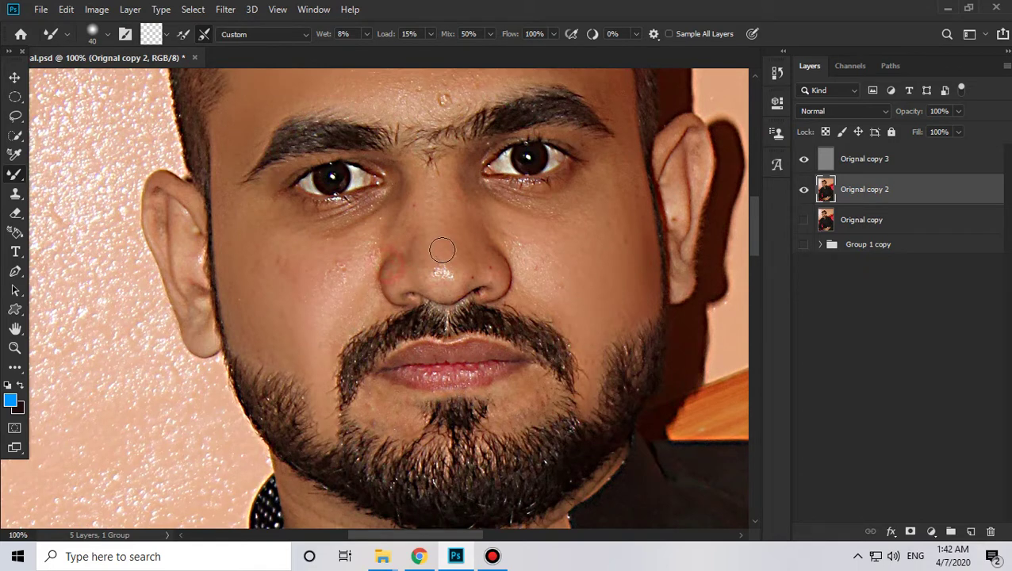
{"action": "left_click_drag", "start_coordinate": [442, 251], "coordinate": [430, 277]}
{"action": "left_click_drag", "start_coordinate": [421, 267], "coordinate": [411, 277]}
{"action": "left_click_drag", "start_coordinate": [410, 273], "coordinate": [424, 264]}
{"action": "mouse_move", "coordinate": [434, 230]}
{"action": "left_mouse_down"}
{"action": "mouse_move", "coordinate": [433, 264]}
{"action": "mouse_move", "coordinate": [401, 255]}
{"action": "left_mouse_up"}
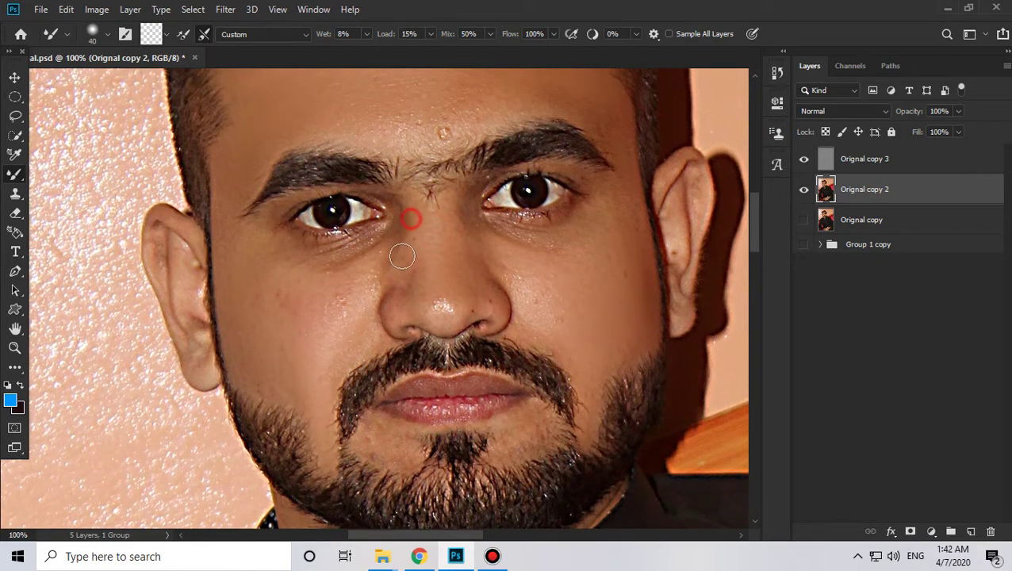
{"action": "left_click_drag", "start_coordinate": [405, 220], "coordinate": [420, 260]}
{"action": "mouse_move", "coordinate": [436, 220]}
{"action": "left_mouse_down"}
{"action": "mouse_move", "coordinate": [454, 248]}
{"action": "mouse_move", "coordinate": [464, 244]}
{"action": "mouse_move", "coordinate": [367, 283]}
{"action": "mouse_move", "coordinate": [377, 256]}
{"action": "left_mouse_up"}
Step: Smooth the skin under the left eye and its outer corner, reducing the brush to 23 px
{"action": "left_click_drag", "start_coordinate": [283, 248], "coordinate": [354, 244]}
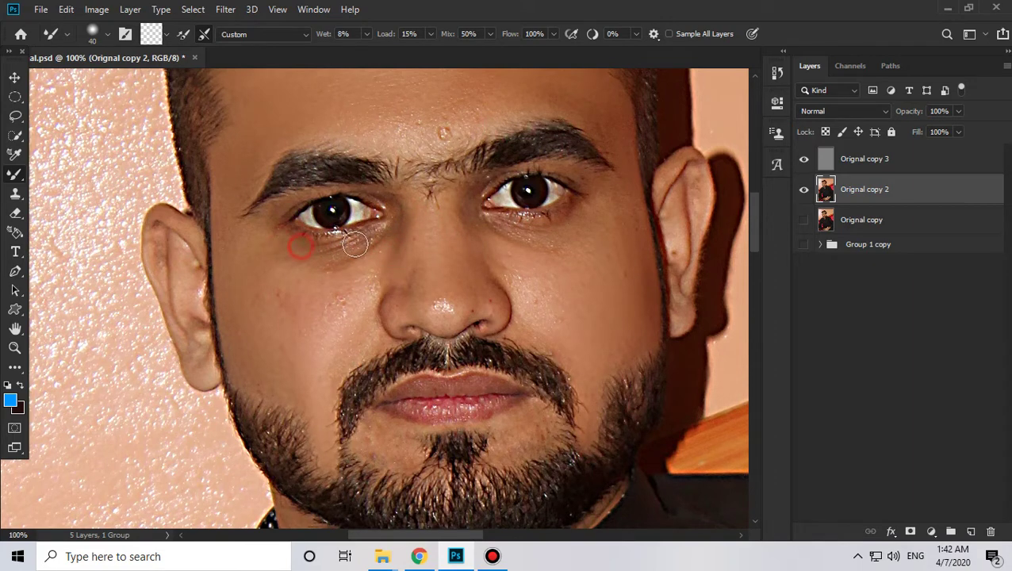
{"action": "left_click", "coordinate": [287, 209]}
{"action": "right_click", "coordinate": [605, 165]}
{"action": "left_click", "coordinate": [552, 169]}
Step: Shrink the Mixer Brush to 32 px and smooth the skin around the lip corners and moustache
{"action": "left_click_drag", "start_coordinate": [471, 332], "coordinate": [470, 301]}
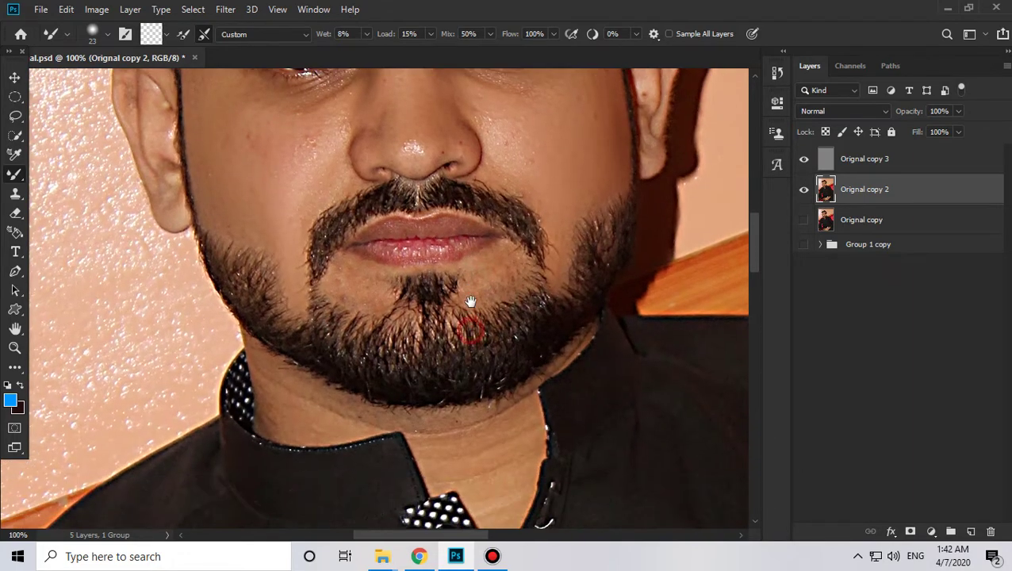
{"action": "right_click", "coordinate": [435, 276]}
{"action": "left_click_drag", "start_coordinate": [526, 185], "coordinate": [529, 186]}
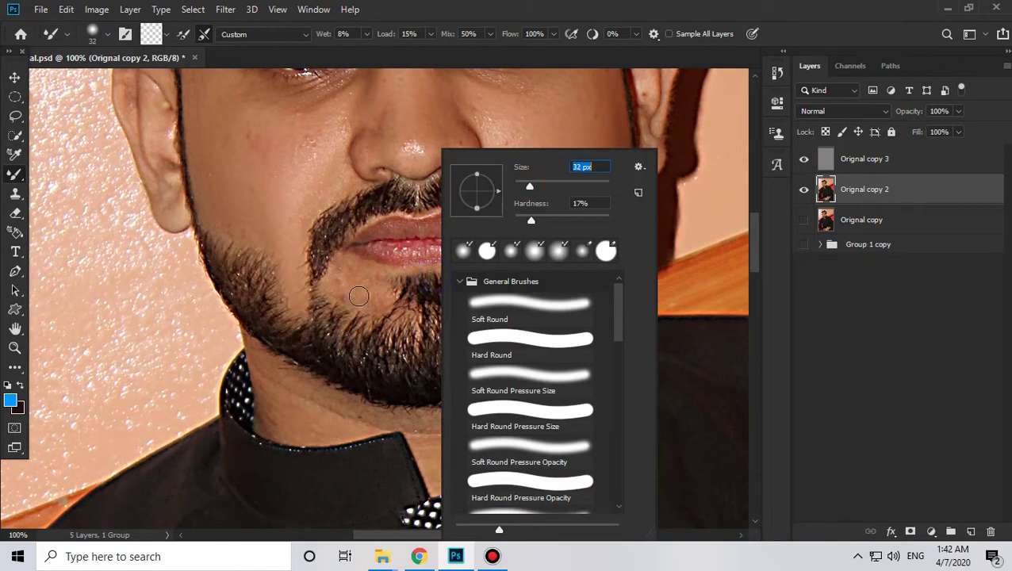
{"action": "left_click", "coordinate": [356, 282]}
{"action": "mouse_move", "coordinate": [360, 287]}
{"action": "left_mouse_down"}
{"action": "mouse_move", "coordinate": [338, 260]}
{"action": "mouse_move", "coordinate": [359, 279]}
{"action": "mouse_move", "coordinate": [384, 281]}
{"action": "mouse_move", "coordinate": [347, 284]}
{"action": "mouse_move", "coordinate": [369, 292]}
{"action": "mouse_move", "coordinate": [346, 296]}
{"action": "mouse_move", "coordinate": [376, 307]}
{"action": "mouse_move", "coordinate": [339, 285]}
{"action": "mouse_move", "coordinate": [383, 299]}
{"action": "mouse_move", "coordinate": [376, 282]}
{"action": "mouse_move", "coordinate": [350, 294]}
{"action": "left_mouse_up"}
{"action": "mouse_move", "coordinate": [468, 275]}
{"action": "left_mouse_down"}
{"action": "mouse_move", "coordinate": [496, 280]}
{"action": "mouse_move", "coordinate": [510, 266]}
{"action": "mouse_move", "coordinate": [493, 291]}
{"action": "mouse_move", "coordinate": [513, 279]}
{"action": "mouse_move", "coordinate": [486, 289]}
{"action": "mouse_move", "coordinate": [507, 281]}
{"action": "mouse_move", "coordinate": [493, 270]}
{"action": "mouse_move", "coordinate": [475, 294]}
{"action": "left_mouse_up"}
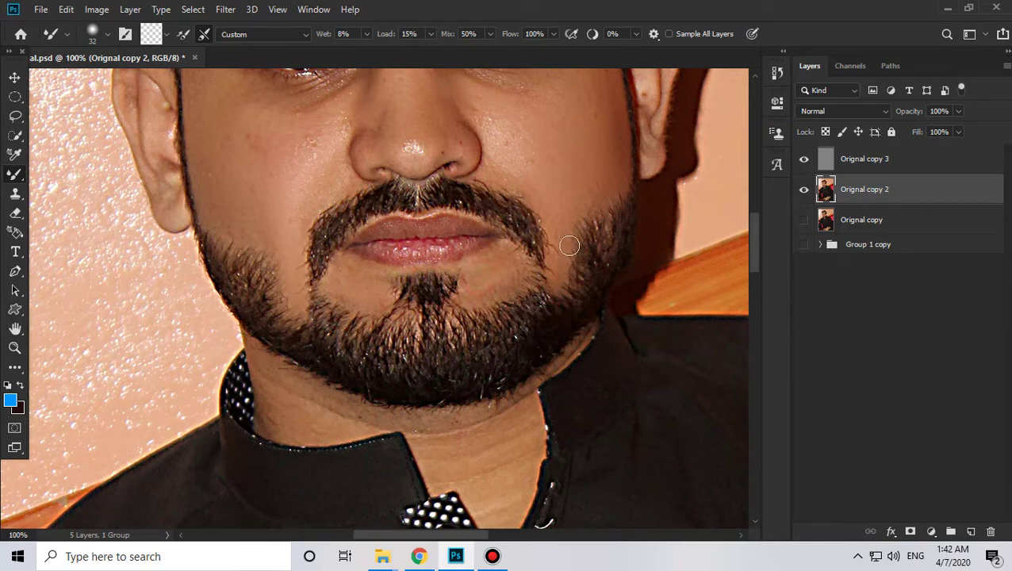
{"action": "left_click_drag", "start_coordinate": [560, 236], "coordinate": [564, 228]}
Step: Blend the neck skin below the beard down into the collar's V
{"action": "mouse_move", "coordinate": [436, 440]}
{"action": "left_mouse_down"}
{"action": "mouse_move", "coordinate": [460, 271]}
{"action": "mouse_move", "coordinate": [495, 341]}
{"action": "left_mouse_up"}
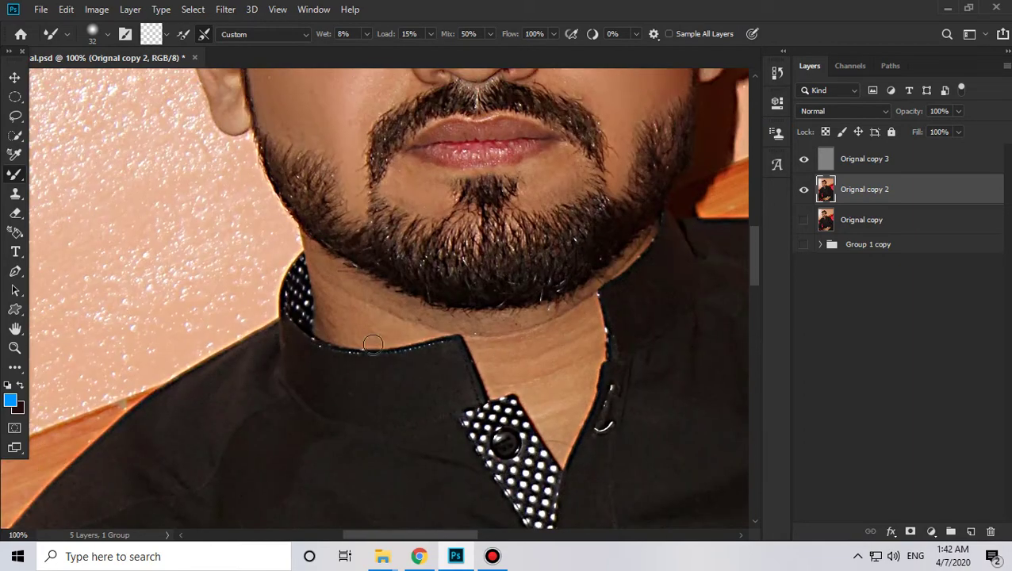
{"action": "mouse_move", "coordinate": [373, 345]}
{"action": "left_mouse_down"}
{"action": "mouse_move", "coordinate": [343, 311]}
{"action": "mouse_move", "coordinate": [356, 302]}
{"action": "mouse_move", "coordinate": [319, 267]}
{"action": "mouse_move", "coordinate": [348, 288]}
{"action": "mouse_move", "coordinate": [326, 283]}
{"action": "mouse_move", "coordinate": [329, 294]}
{"action": "mouse_move", "coordinate": [321, 279]}
{"action": "mouse_move", "coordinate": [335, 326]}
{"action": "left_mouse_up"}
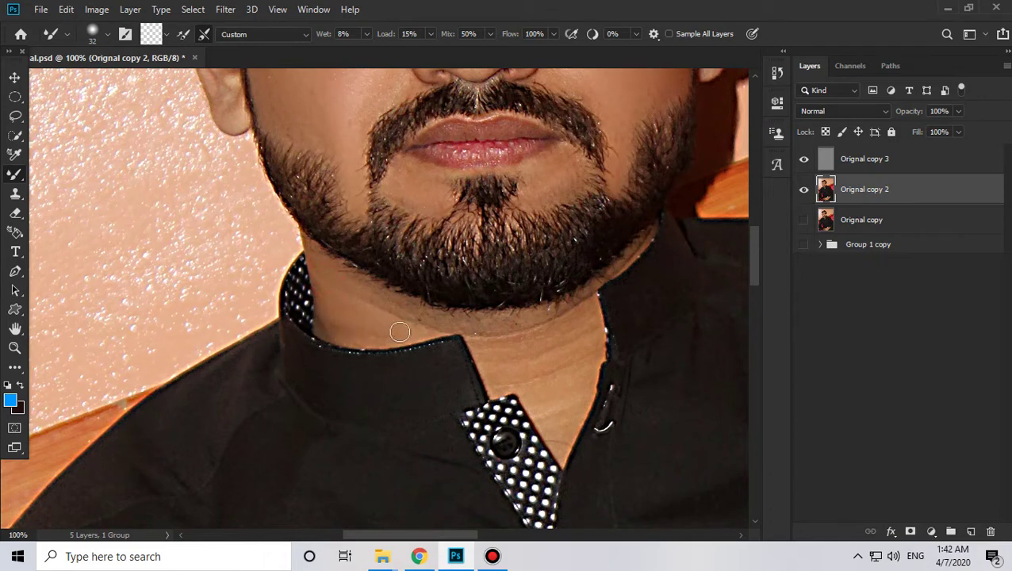
{"action": "left_click_drag", "start_coordinate": [352, 290], "coordinate": [493, 331]}
{"action": "mouse_move", "coordinate": [361, 298]}
{"action": "left_mouse_down"}
{"action": "mouse_move", "coordinate": [439, 319]}
{"action": "mouse_move", "coordinate": [503, 361]}
{"action": "left_mouse_up"}
{"action": "mouse_move", "coordinate": [363, 306]}
{"action": "left_mouse_down"}
{"action": "mouse_move", "coordinate": [424, 318]}
{"action": "mouse_move", "coordinate": [427, 310]}
{"action": "mouse_move", "coordinate": [432, 320]}
{"action": "left_mouse_up"}
{"action": "mouse_move", "coordinate": [526, 372]}
{"action": "left_mouse_down"}
{"action": "mouse_move", "coordinate": [501, 382]}
{"action": "mouse_move", "coordinate": [480, 337]}
{"action": "mouse_move", "coordinate": [512, 381]}
{"action": "mouse_move", "coordinate": [552, 331]}
{"action": "mouse_move", "coordinate": [526, 348]}
{"action": "mouse_move", "coordinate": [538, 335]}
{"action": "mouse_move", "coordinate": [523, 339]}
{"action": "mouse_move", "coordinate": [556, 325]}
{"action": "mouse_move", "coordinate": [509, 333]}
{"action": "mouse_move", "coordinate": [561, 315]}
{"action": "mouse_move", "coordinate": [520, 335]}
{"action": "mouse_move", "coordinate": [525, 288]}
{"action": "left_mouse_up"}
{"action": "left_click_drag", "start_coordinate": [539, 362], "coordinate": [539, 316]}
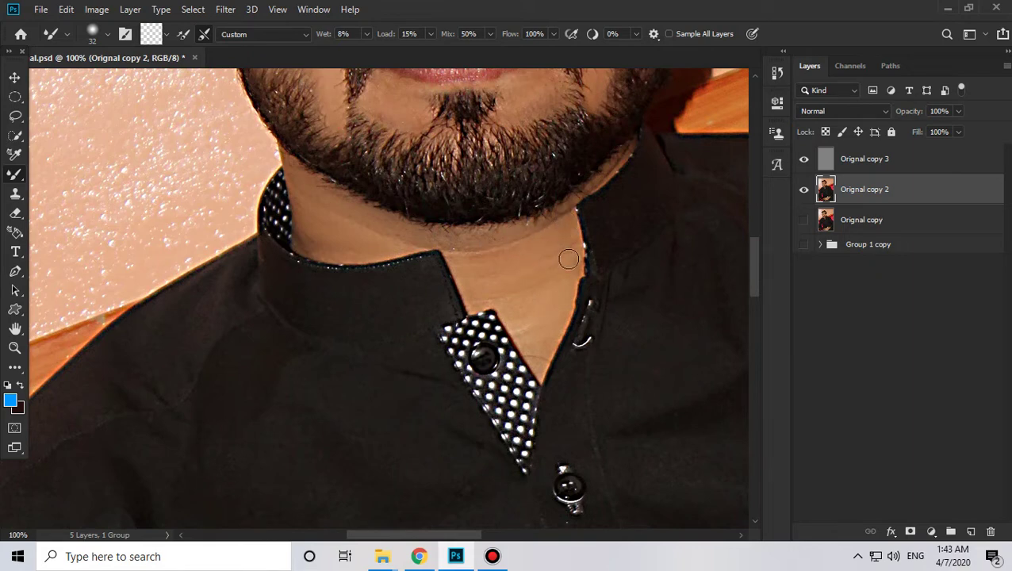
Step: With the brush at 36 px, smooth the neck skin inside the collar
{"action": "right_click", "coordinate": [551, 319]}
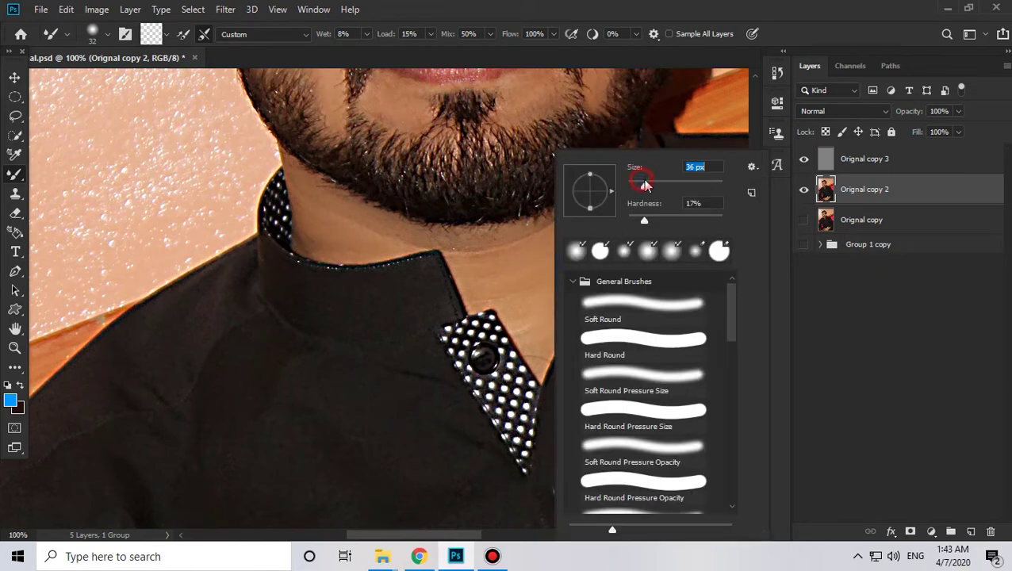
{"action": "left_click", "coordinate": [519, 290]}
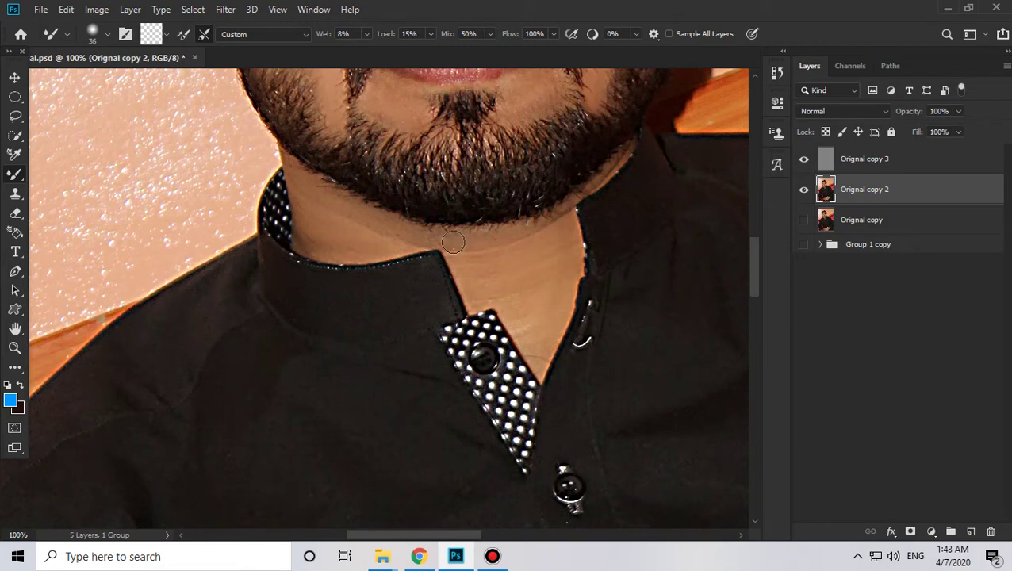
{"action": "mouse_move", "coordinate": [412, 237]}
{"action": "left_mouse_down"}
{"action": "mouse_move", "coordinate": [470, 239]}
{"action": "mouse_move", "coordinate": [534, 261]}
{"action": "left_mouse_up"}
{"action": "left_click_drag", "start_coordinate": [508, 300], "coordinate": [483, 285]}
{"action": "scroll", "coordinate": [551, 261], "scroll_direction": "right", "scroll_amount": 2}
{"action": "scroll", "coordinate": [551, 262], "scroll_direction": "up", "scroll_amount": 1}
Step: Reduce the brush to 28 px and briefly zoom in on the jaw beside the collar
{"action": "right_click", "coordinate": [544, 225]}
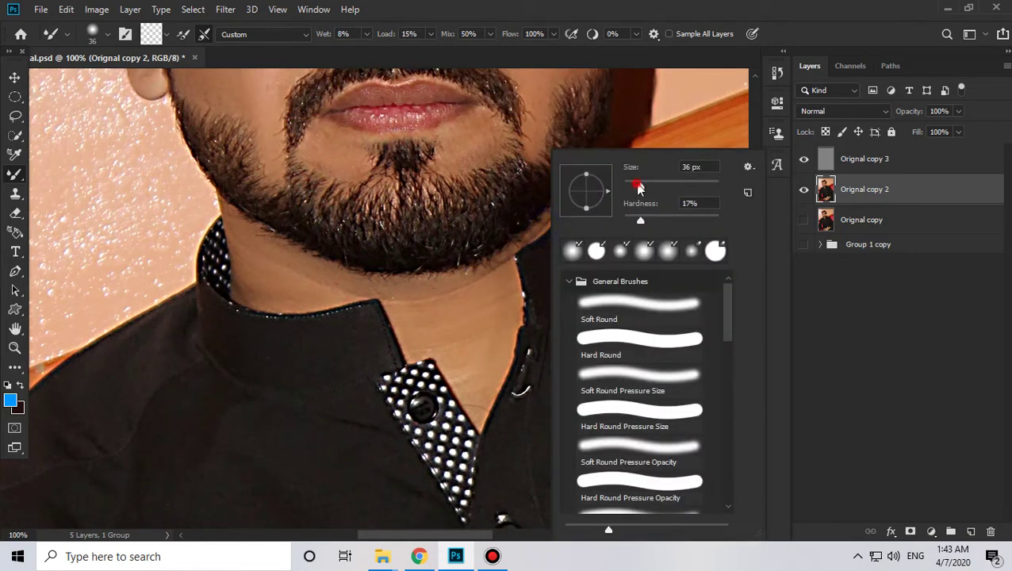
{"action": "left_click_drag", "start_coordinate": [637, 183], "coordinate": [635, 184]}
{"action": "left_click", "coordinate": [495, 277]}
{"action": "right_click", "coordinate": [584, 208]}
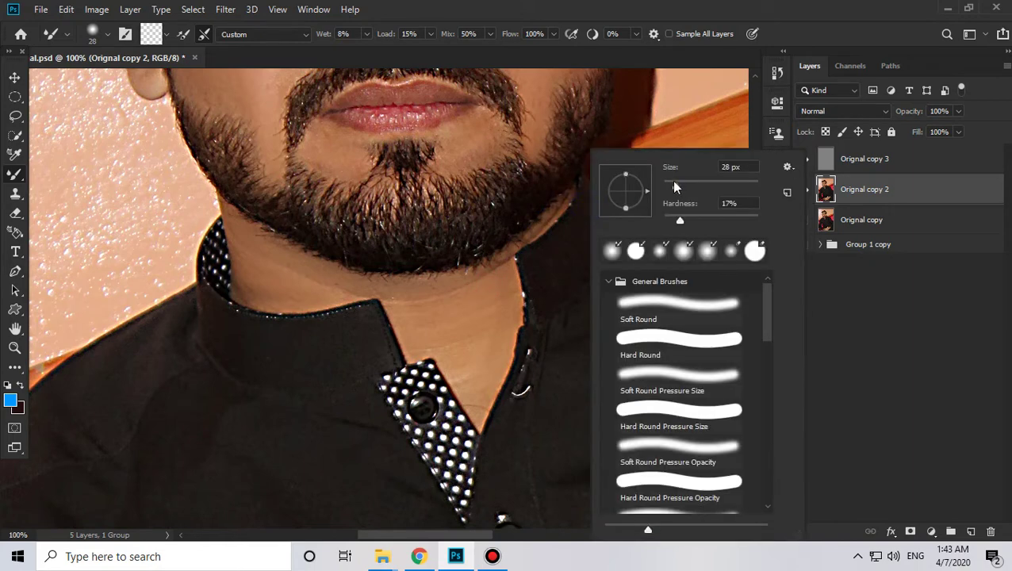
{"action": "left_click", "coordinate": [540, 228]}
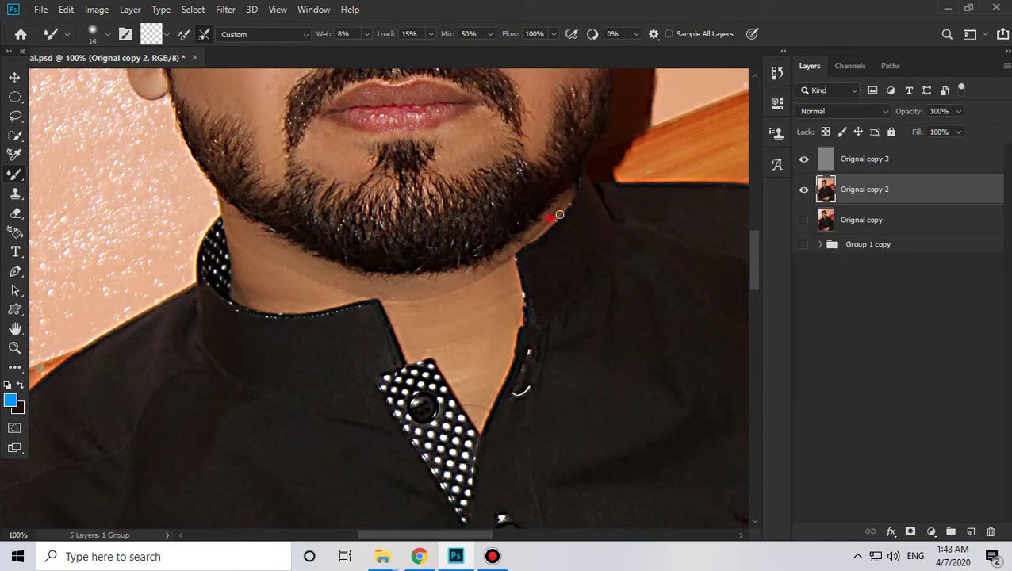
{"action": "key", "text": "z"}
{"action": "left_click", "coordinate": [573, 199]}
{"action": "left_click", "coordinate": [491, 237], "text": "alt"}
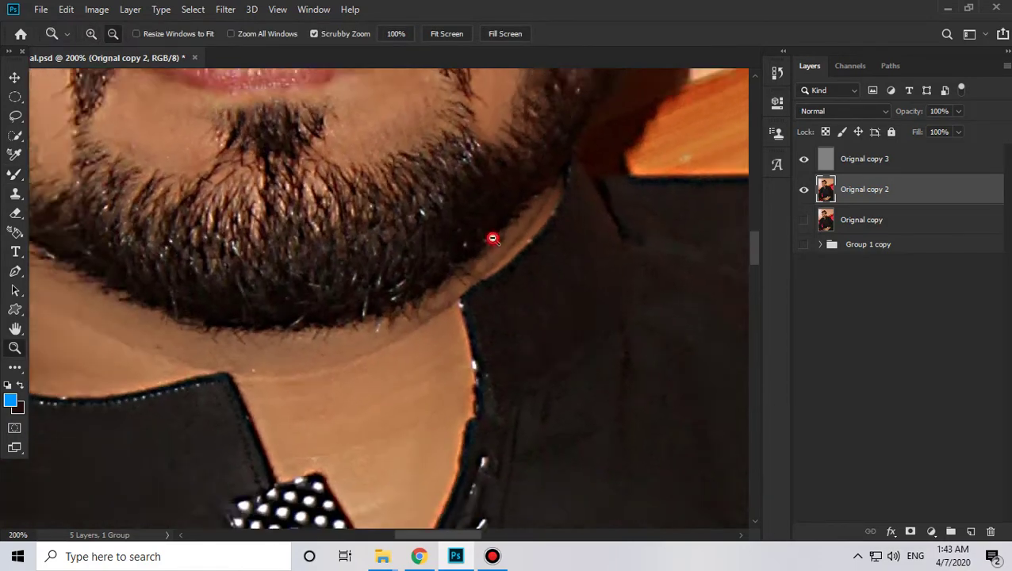
Step: Frame the face and switch back to the Mixer Brush at 37 px
{"action": "left_click", "coordinate": [491, 237], "text": "alt"}
{"action": "left_click_drag", "start_coordinate": [564, 404], "coordinate": [537, 425]}
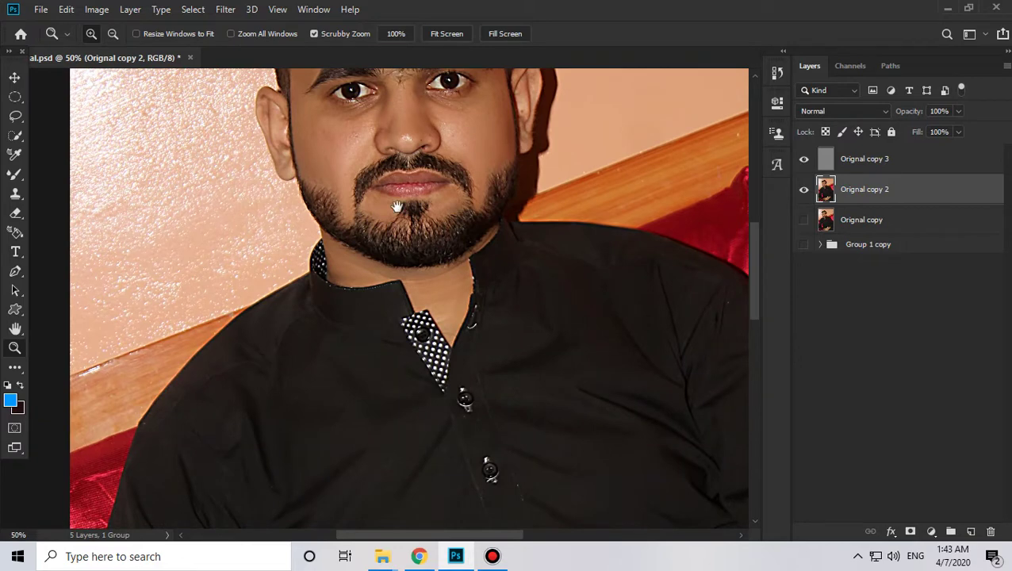
{"action": "left_click_drag", "start_coordinate": [396, 206], "coordinate": [390, 336]}
{"action": "left_click", "coordinate": [243, 238]}
{"action": "right_click", "coordinate": [15, 174]}
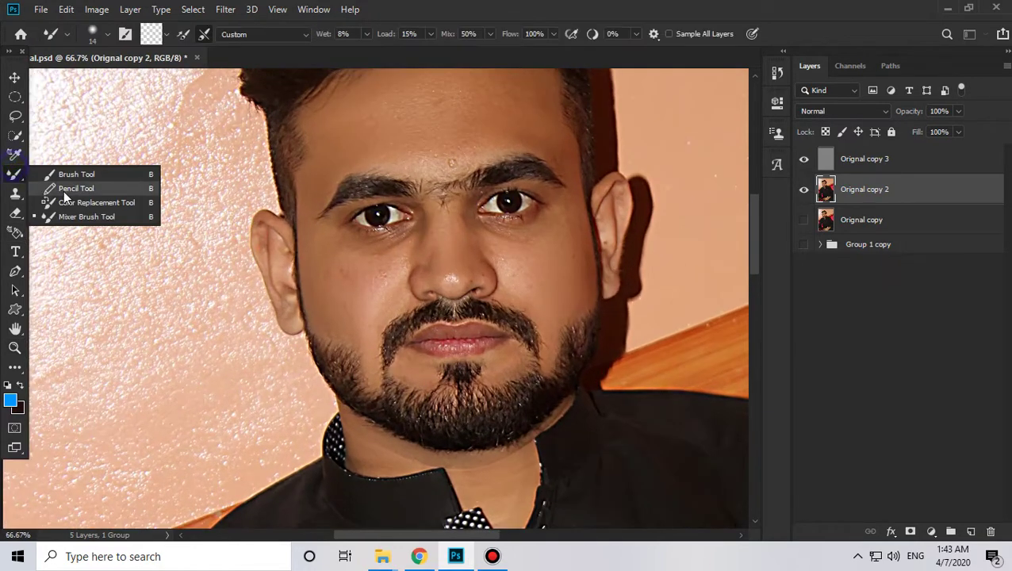
{"action": "left_click", "coordinate": [73, 216]}
{"action": "right_click", "coordinate": [270, 229]}
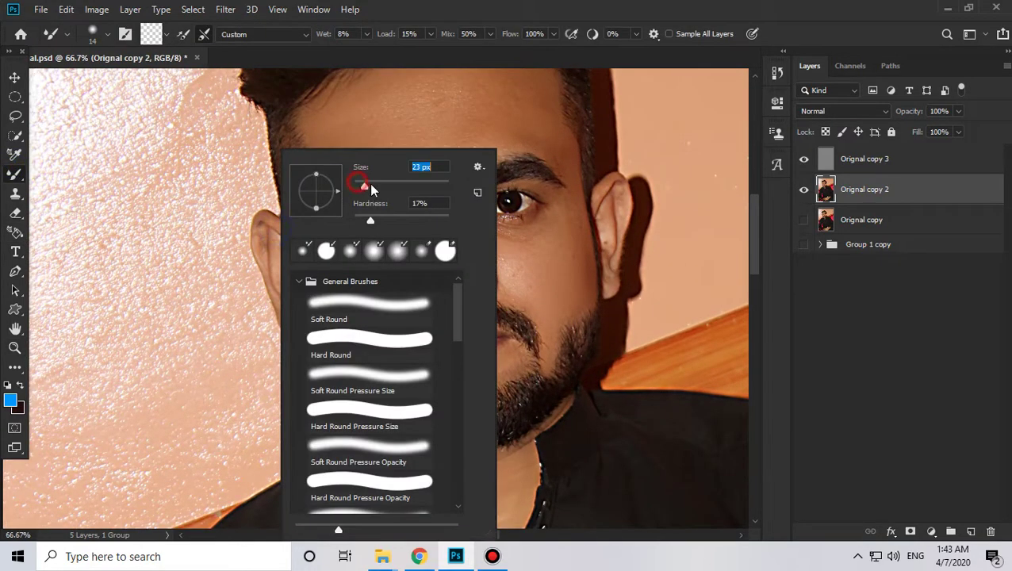
{"action": "left_click_drag", "start_coordinate": [371, 185], "coordinate": [377, 186]}
{"action": "left_click", "coordinate": [265, 238]}
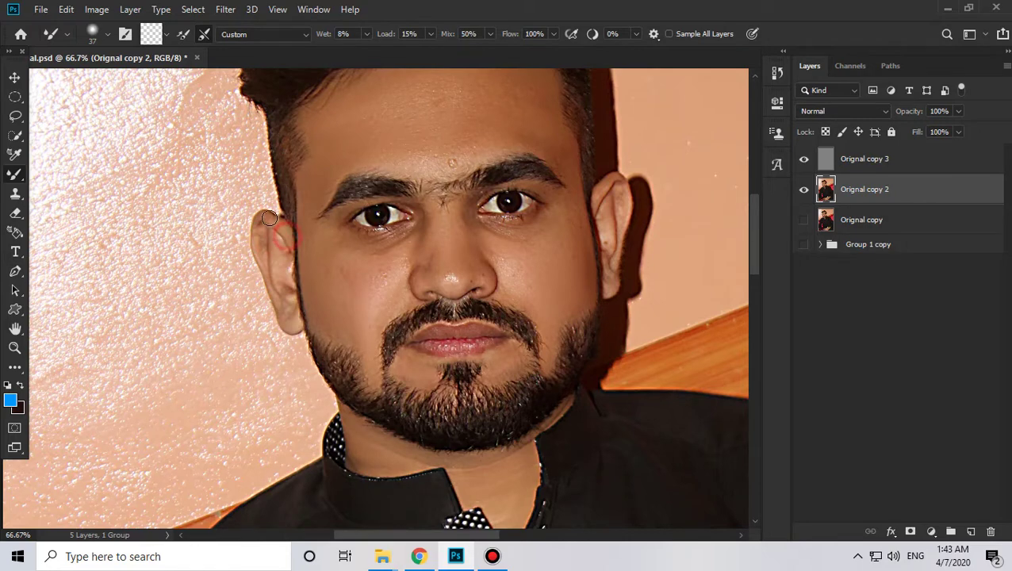
Step: Smooth the edges of the left and right ears
{"action": "mouse_move", "coordinate": [258, 235]}
{"action": "left_mouse_down"}
{"action": "mouse_move", "coordinate": [257, 267]}
{"action": "mouse_move", "coordinate": [274, 256]}
{"action": "mouse_move", "coordinate": [287, 326]}
{"action": "mouse_move", "coordinate": [281, 305]}
{"action": "left_mouse_up"}
{"action": "scroll", "coordinate": [557, 296], "scroll_direction": "right", "scroll_amount": 3}
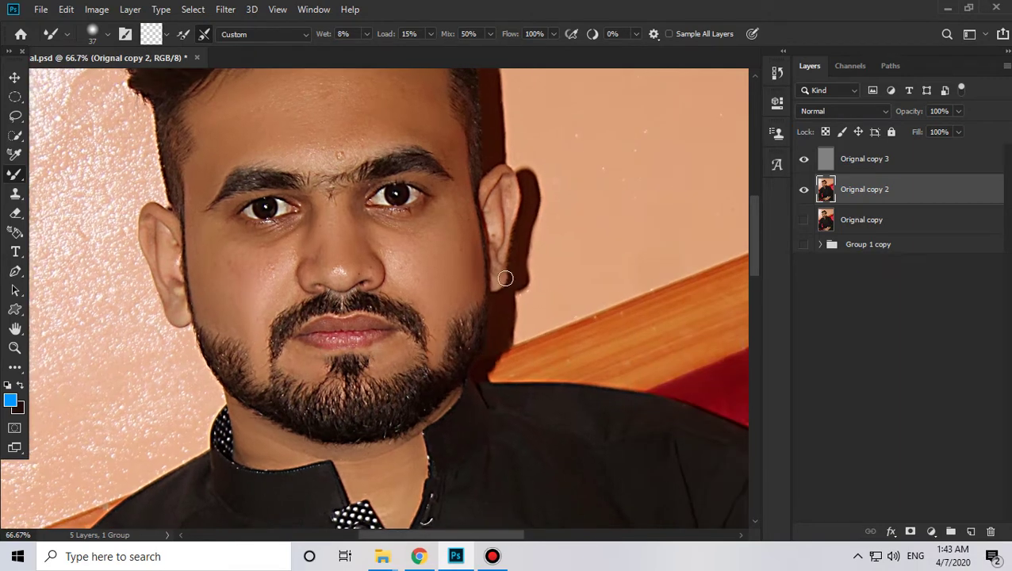
{"action": "mouse_move", "coordinate": [500, 266]}
{"action": "left_mouse_down"}
{"action": "mouse_move", "coordinate": [520, 189]}
{"action": "mouse_move", "coordinate": [514, 203]}
{"action": "mouse_move", "coordinate": [490, 183]}
{"action": "left_mouse_up"}
{"action": "left_click_drag", "start_coordinate": [400, 261], "coordinate": [432, 315]}
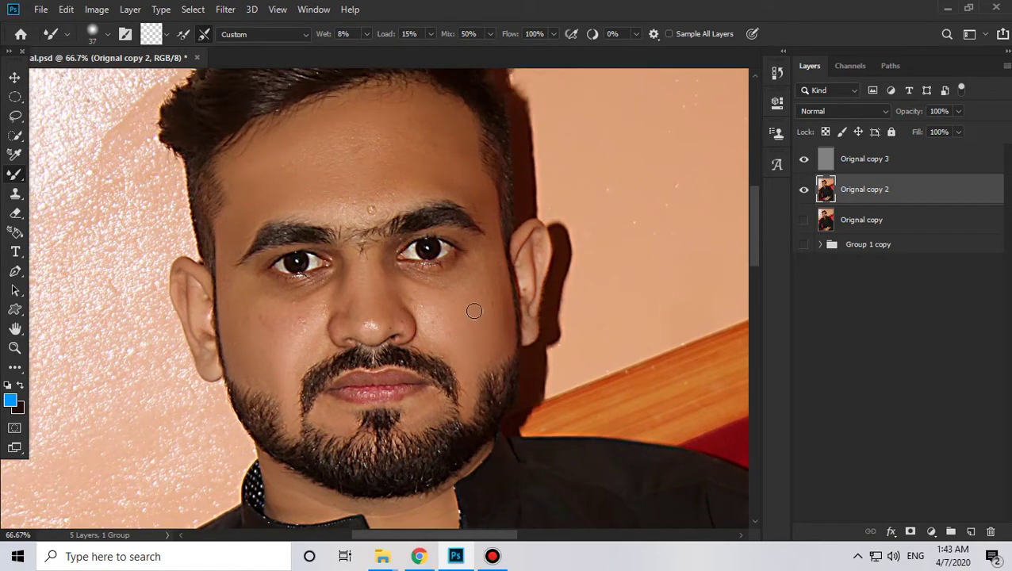
{"action": "mouse_move", "coordinate": [314, 298]}
{"action": "left_mouse_down"}
{"action": "mouse_move", "coordinate": [341, 250]}
{"action": "mouse_move", "coordinate": [341, 206]}
{"action": "left_mouse_up"}
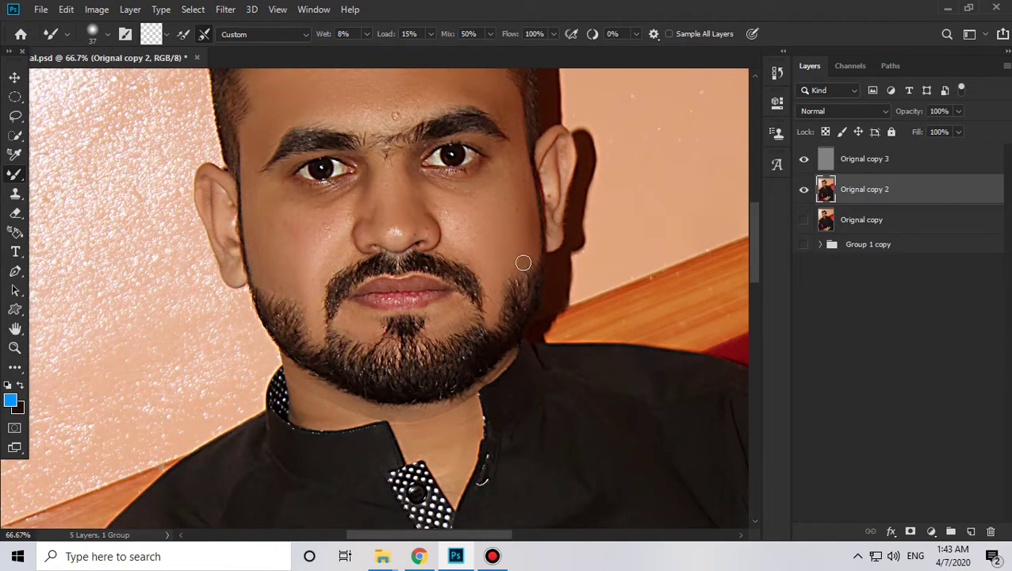
Step: Blend the beard edge, chin and neck at the collar, then zoom out to 25%
{"action": "left_click", "coordinate": [497, 284]}
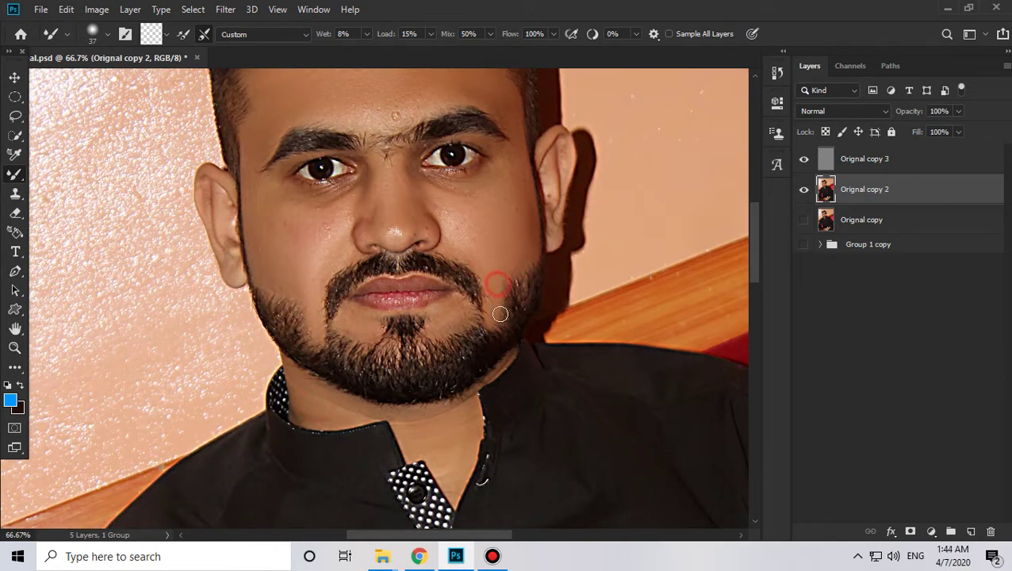
{"action": "left_click", "coordinate": [306, 315]}
{"action": "left_click_drag", "start_coordinate": [403, 390], "coordinate": [422, 318]}
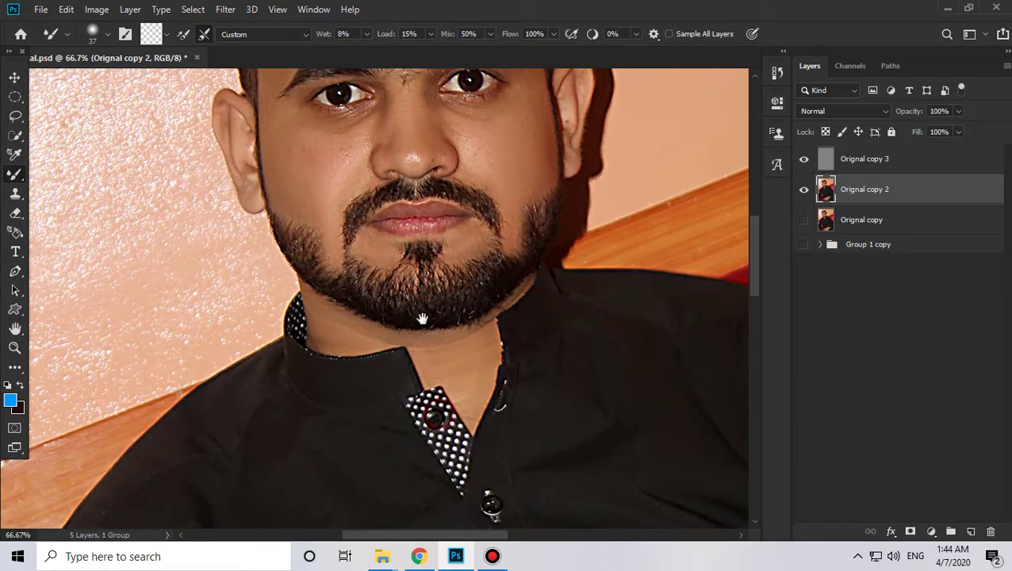
{"action": "left_click", "coordinate": [449, 247]}
{"action": "left_click_drag", "start_coordinate": [464, 408], "coordinate": [479, 291]}
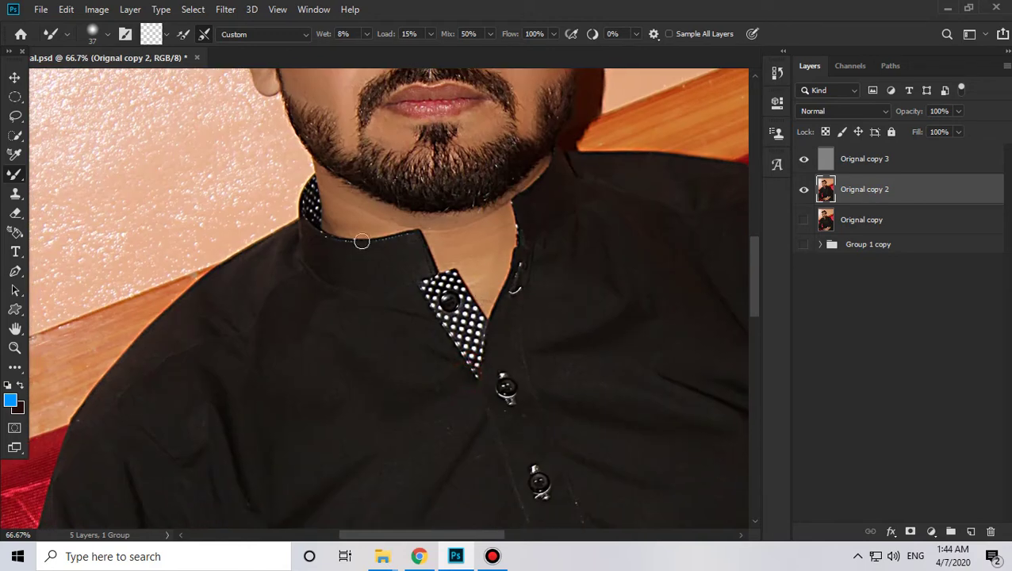
{"action": "left_click", "coordinate": [351, 226]}
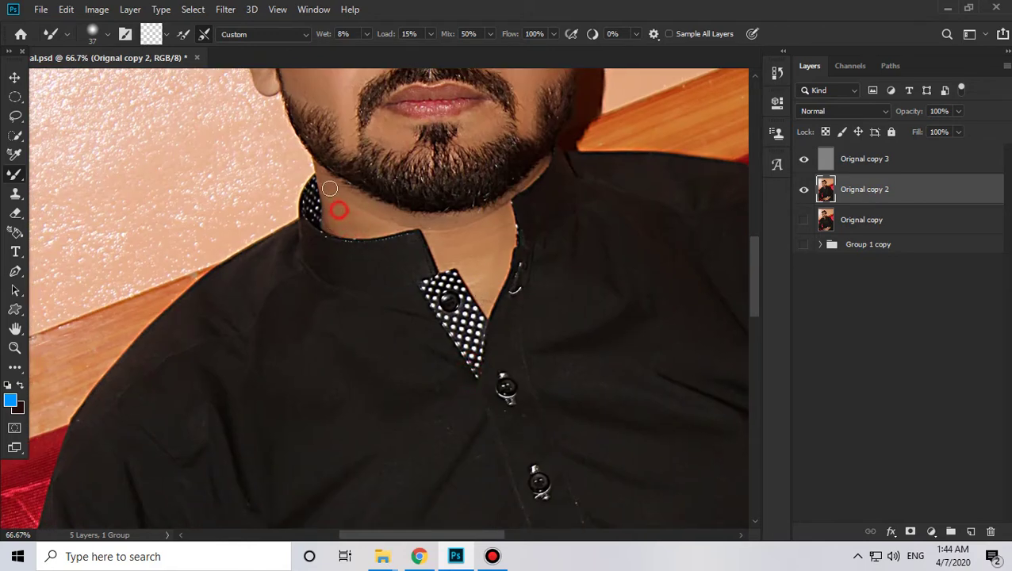
{"action": "left_click_drag", "start_coordinate": [514, 287], "coordinate": [488, 350]}
{"action": "left_click_drag", "start_coordinate": [407, 283], "coordinate": [405, 288]}
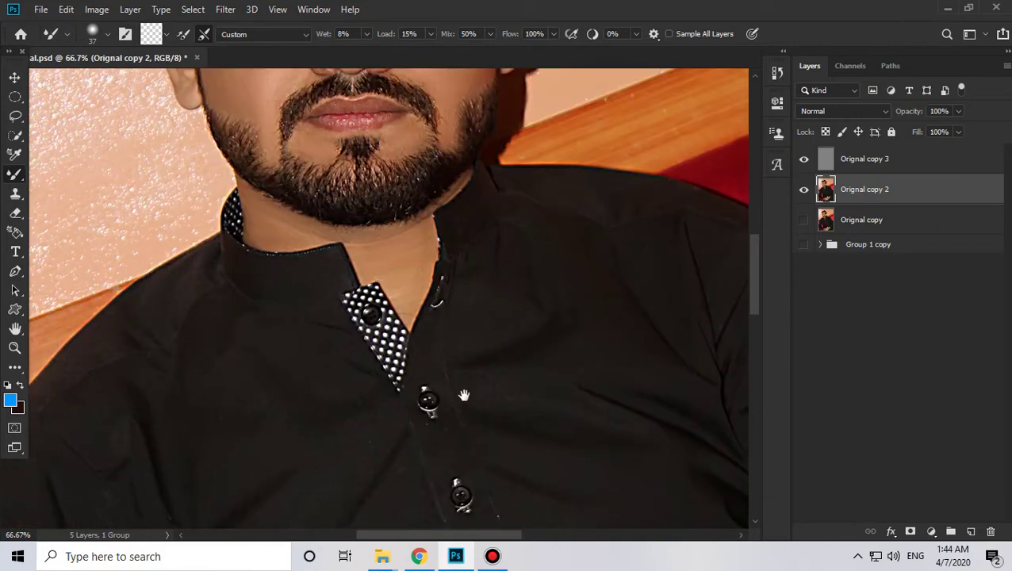
{"action": "left_click_drag", "start_coordinate": [463, 395], "coordinate": [461, 314]}
{"action": "left_click", "coordinate": [363, 277], "text": "alt"}
{"action": "left_click", "coordinate": [363, 278], "text": "alt"}
{"action": "left_click", "coordinate": [363, 278], "text": "alt"}
{"action": "left_click_drag", "start_coordinate": [392, 344], "coordinate": [401, 200]}
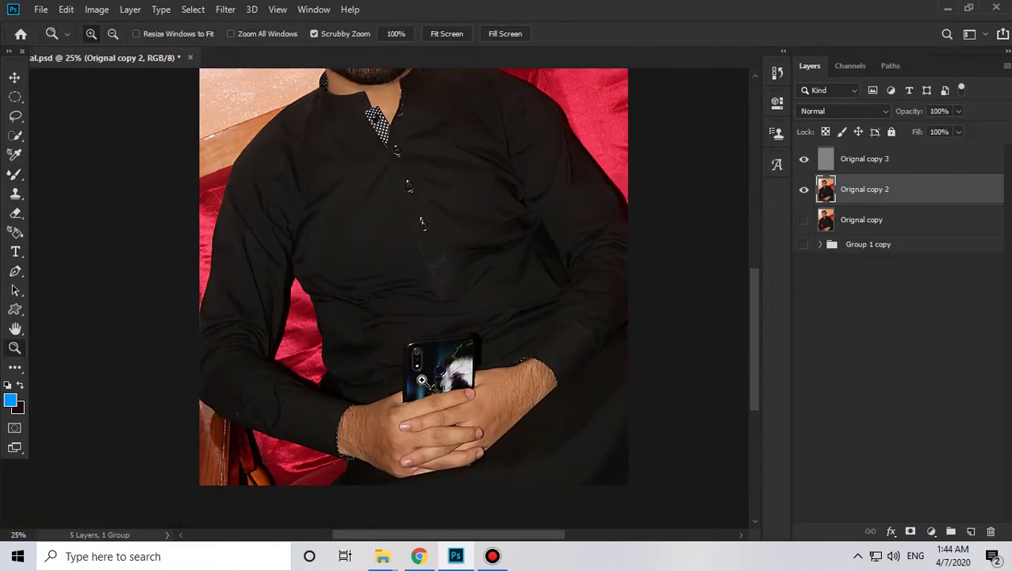
Step: At 33.3%, hide Orignal copy 2 and show Orignal copy to compare
{"action": "left_click", "coordinate": [420, 397]}
{"action": "left_click", "coordinate": [394, 476], "text": "alt"}
{"action": "left_click_drag", "start_coordinate": [407, 340], "coordinate": [424, 413]}
{"action": "left_click", "coordinate": [364, 196]}
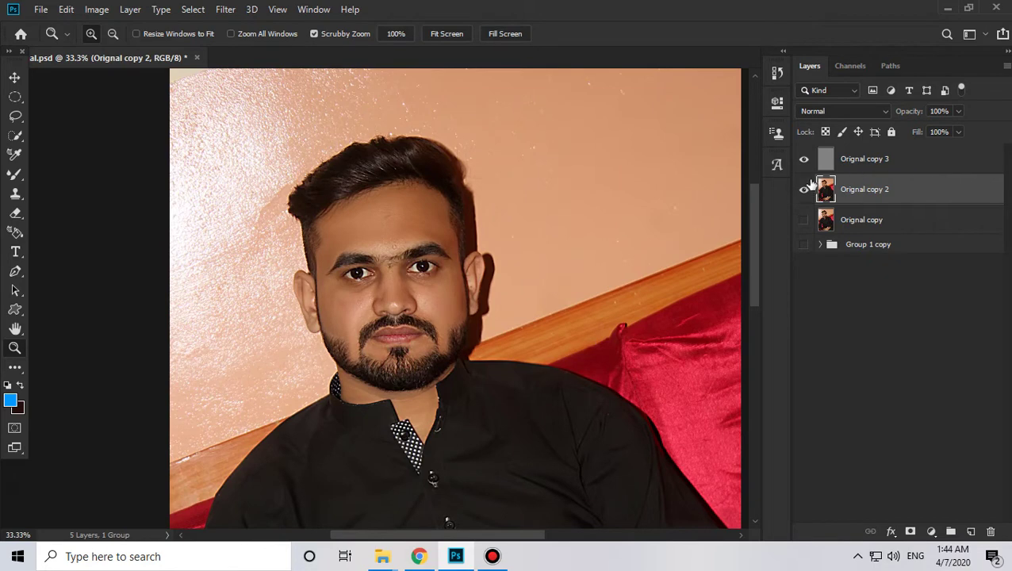
{"action": "left_click", "coordinate": [804, 191]}
{"action": "left_click", "coordinate": [806, 221]}
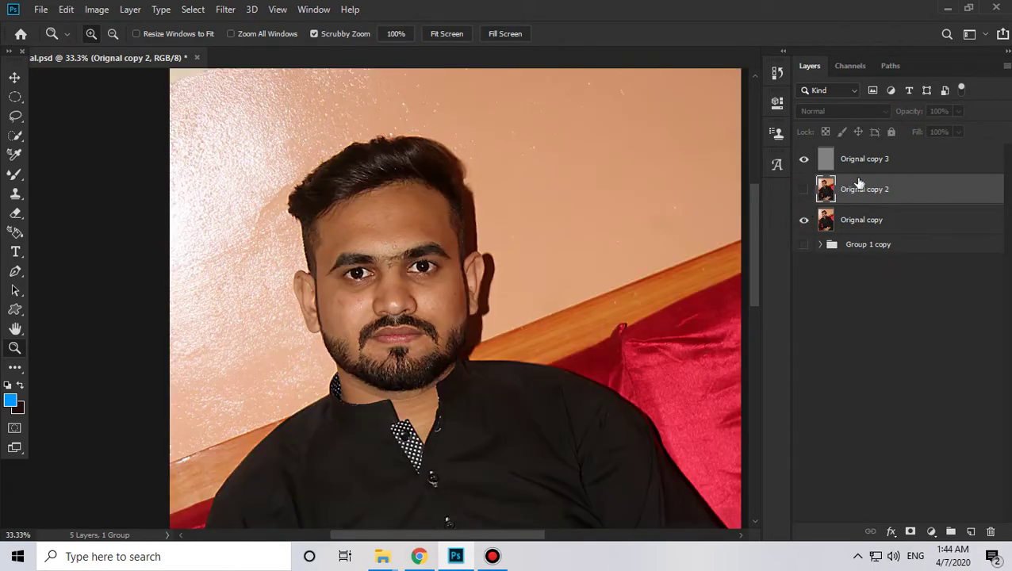
Step: Select Orignal copy 3 and Orignal copy 2 and merge them with Ctrl+E
{"action": "left_click", "coordinate": [864, 159]}
{"action": "left_click", "coordinate": [803, 191]}
{"action": "left_click", "coordinate": [867, 196], "text": "ctrl"}
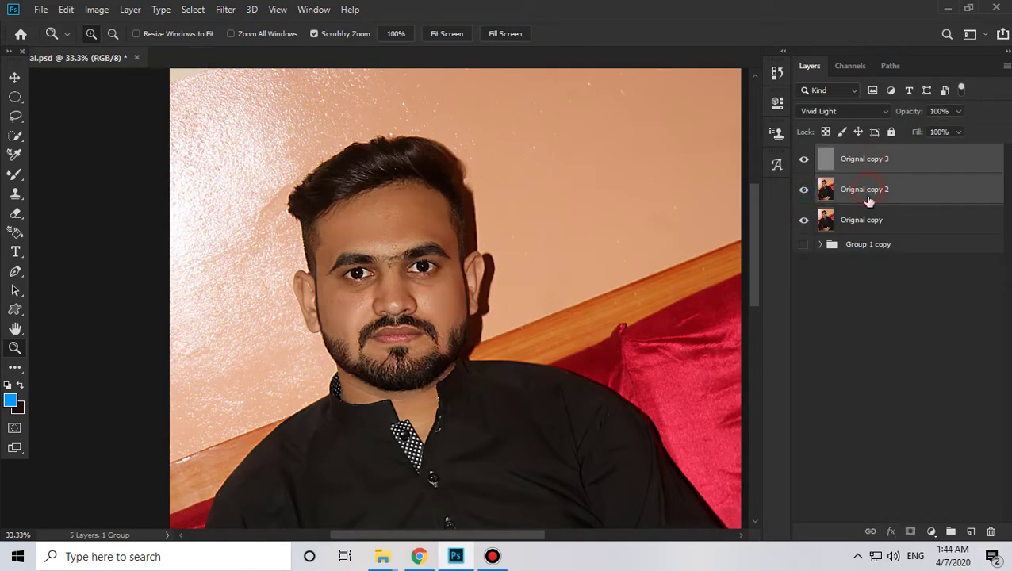
{"action": "key", "text": "ctrl+e"}
Step: Toggle the merged Orignal copy 3 layer on and off to compare before and after
{"action": "left_click", "coordinate": [804, 161]}
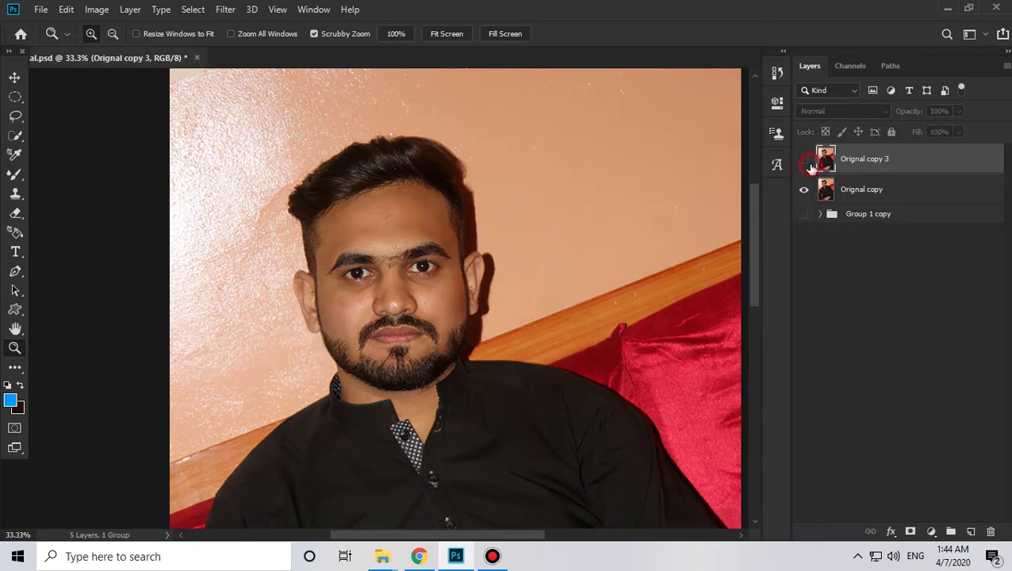
{"action": "left_click", "coordinate": [804, 161]}
{"action": "left_click", "coordinate": [804, 161]}
{"action": "left_click", "coordinate": [804, 161]}
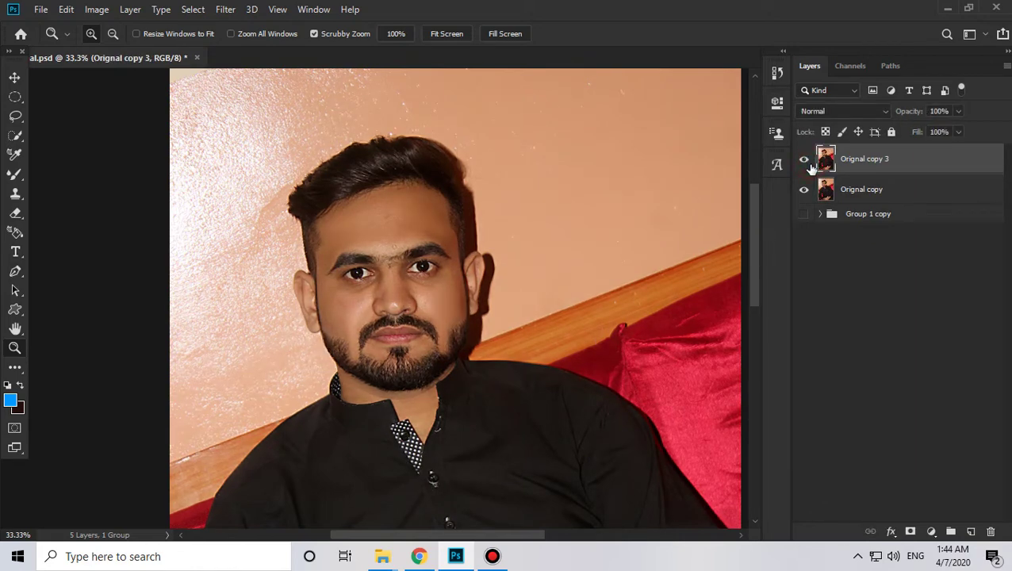
{"action": "left_click", "coordinate": [804, 161]}
{"action": "left_click", "coordinate": [804, 161]}
{"action": "left_click_drag", "start_coordinate": [442, 383], "coordinate": [435, 383]}
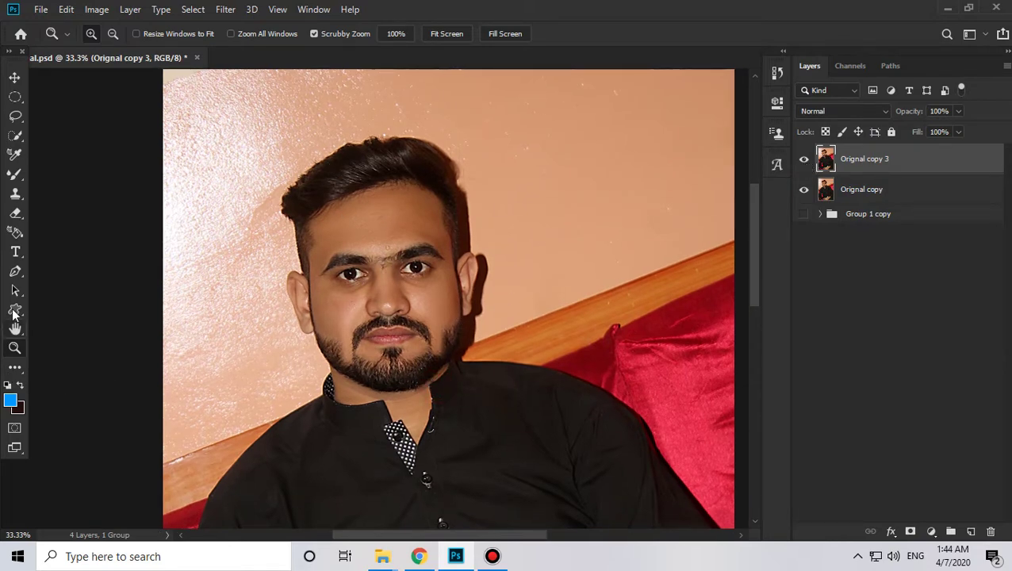
Step: Pick the Dodge Tool and lighten the left cheek down to the chin
{"action": "left_click", "coordinate": [19, 370]}
{"action": "left_click", "coordinate": [82, 405]}
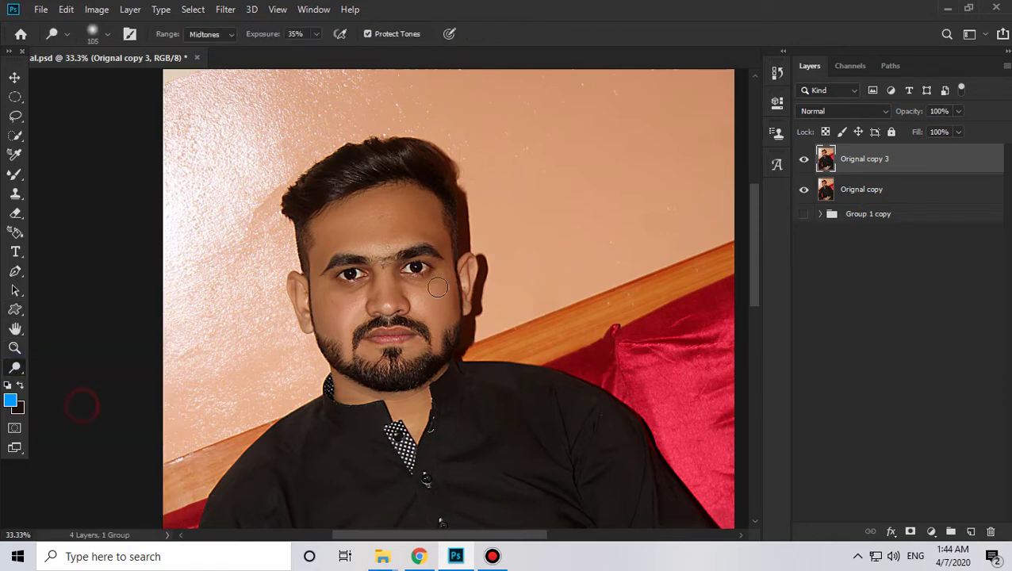
{"action": "right_click", "coordinate": [450, 276]}
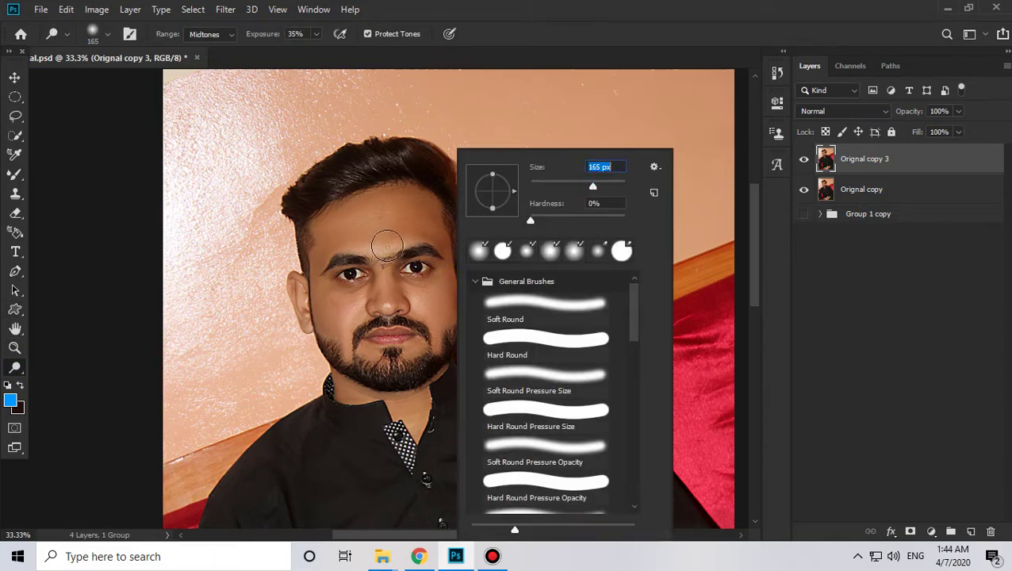
{"action": "left_click", "coordinate": [363, 212]}
{"action": "mouse_move", "coordinate": [334, 249]}
{"action": "left_mouse_down"}
{"action": "mouse_move", "coordinate": [327, 305]}
{"action": "mouse_move", "coordinate": [344, 334]}
{"action": "mouse_move", "coordinate": [398, 357]}
{"action": "mouse_move", "coordinate": [440, 352]}
{"action": "mouse_move", "coordinate": [372, 375]}
{"action": "mouse_move", "coordinate": [440, 349]}
{"action": "mouse_move", "coordinate": [447, 282]}
{"action": "mouse_move", "coordinate": [419, 297]}
{"action": "left_mouse_up"}
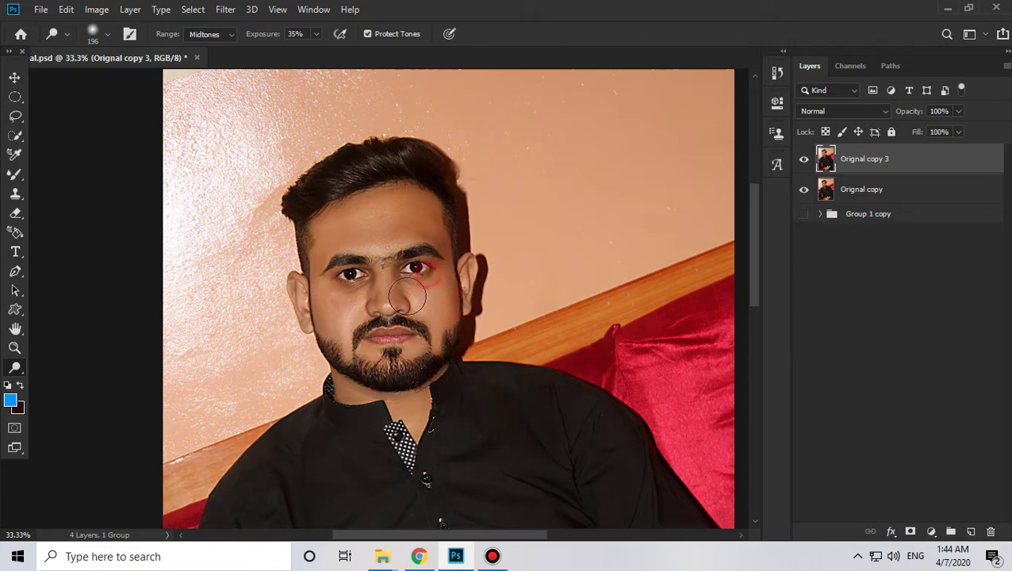
Step: At 77 px, lighten beside the ear, the earlobe and the neck at the collar
{"action": "right_click", "coordinate": [343, 287]}
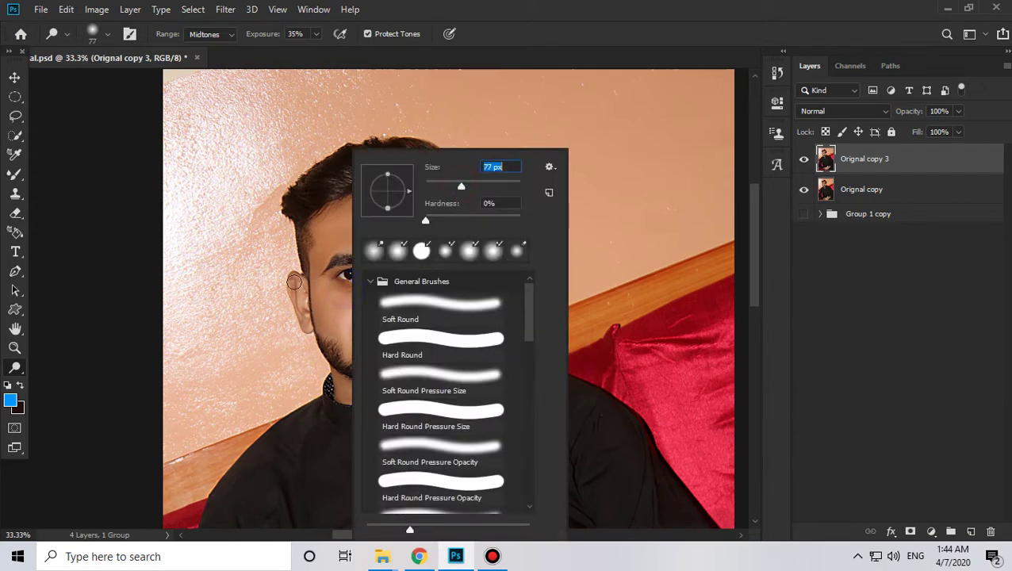
{"action": "left_click", "coordinate": [294, 281]}
{"action": "left_click", "coordinate": [302, 297]}
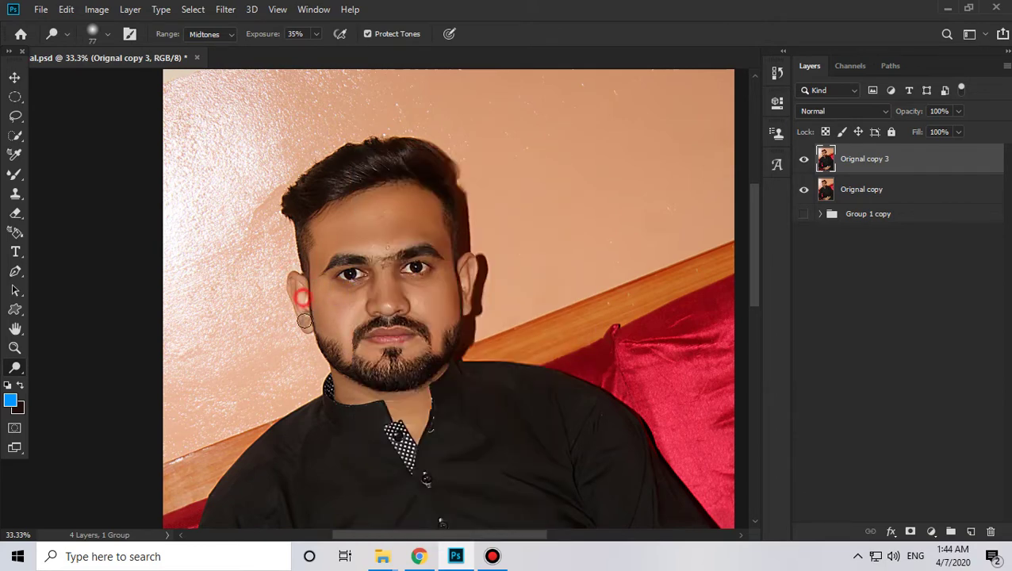
{"action": "left_click", "coordinate": [304, 322]}
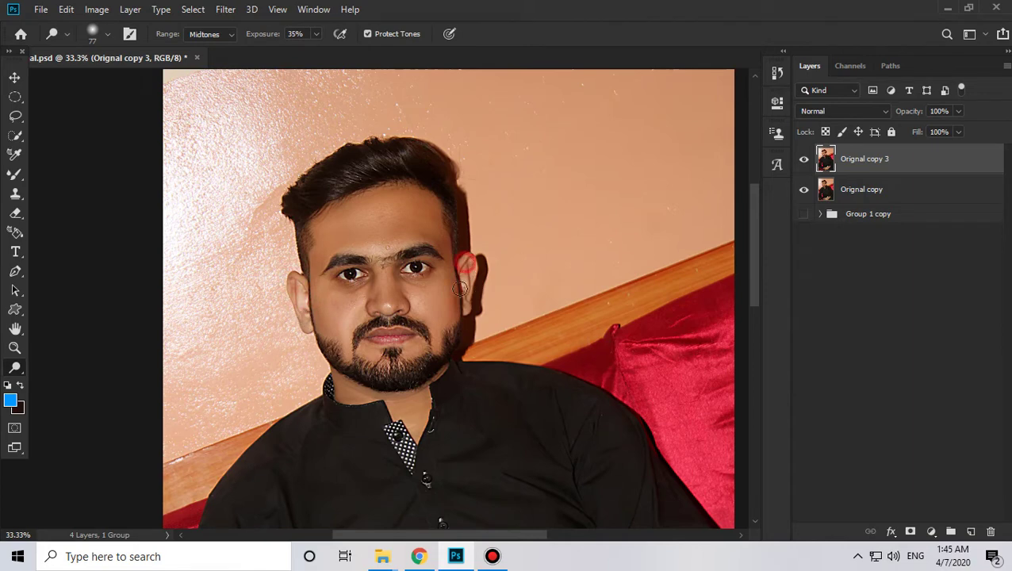
{"action": "scroll", "coordinate": [427, 276], "scroll_direction": "down", "scroll_amount": 3}
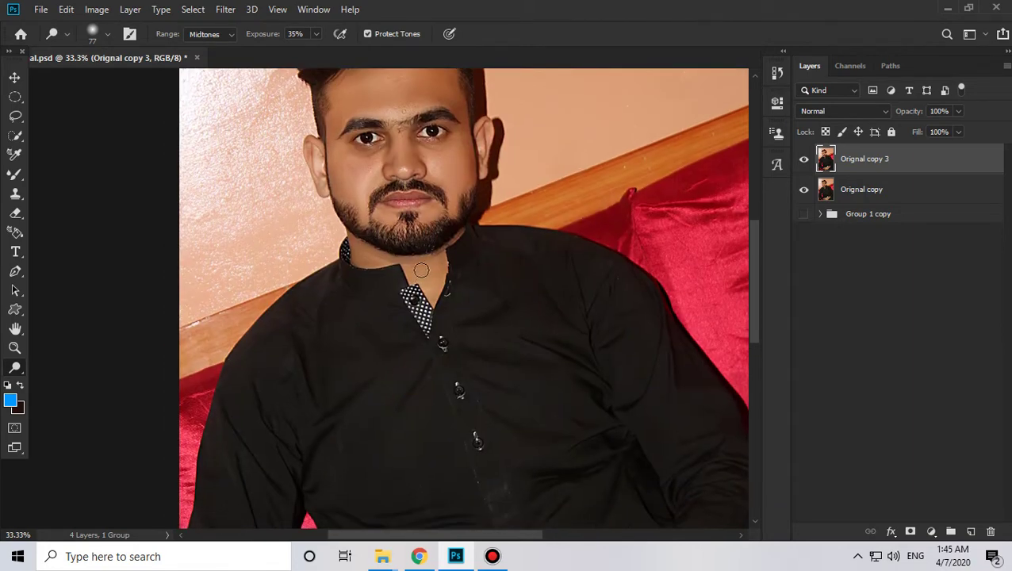
{"action": "left_click", "coordinate": [354, 247]}
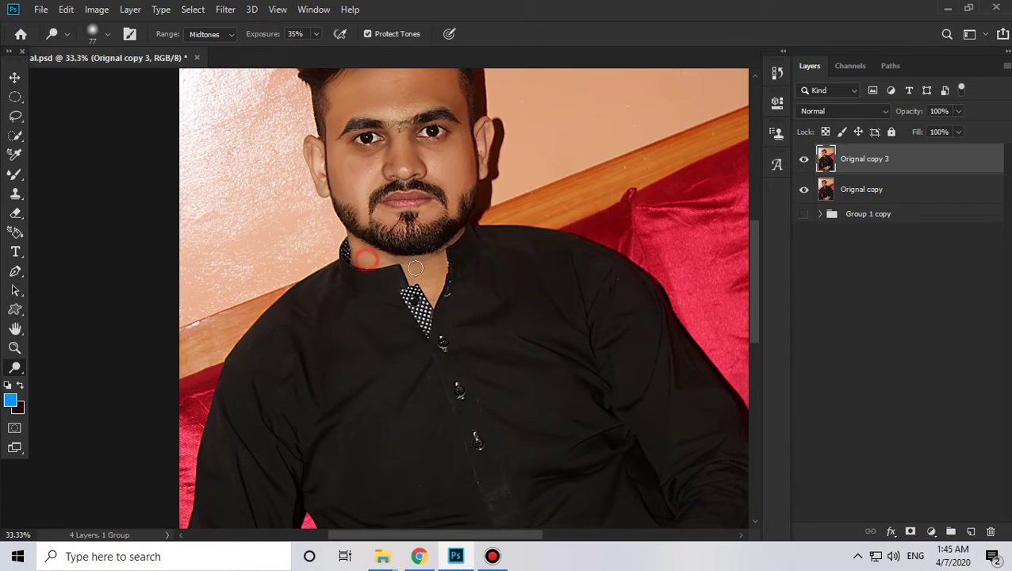
{"action": "left_click", "coordinate": [417, 269]}
{"action": "key", "text": "z"}
{"action": "left_click", "coordinate": [431, 253]}
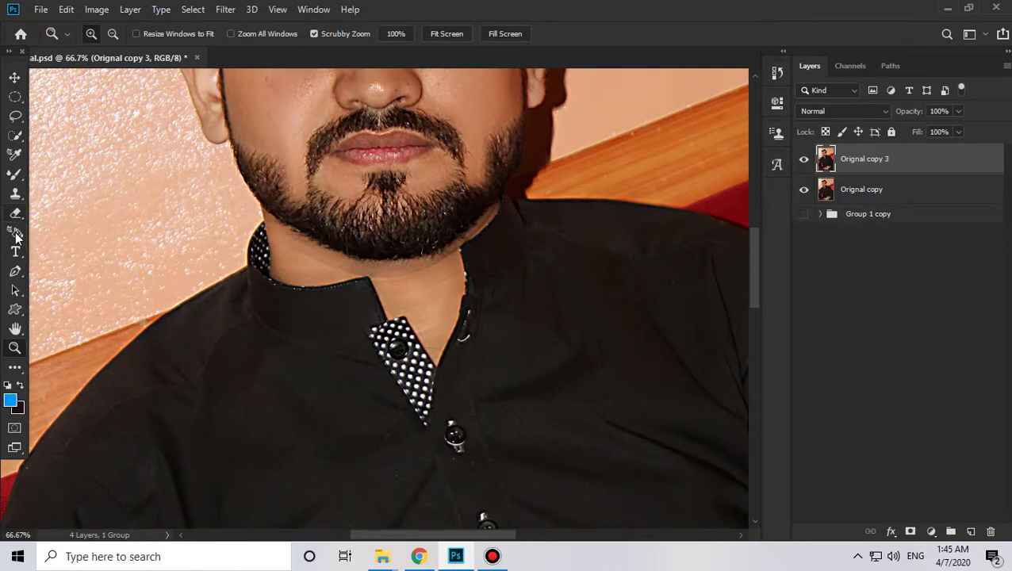
Step: Reselect the Dodge Tool and brighten the neck skin in the open collar below the beard
{"action": "left_click", "coordinate": [18, 366]}
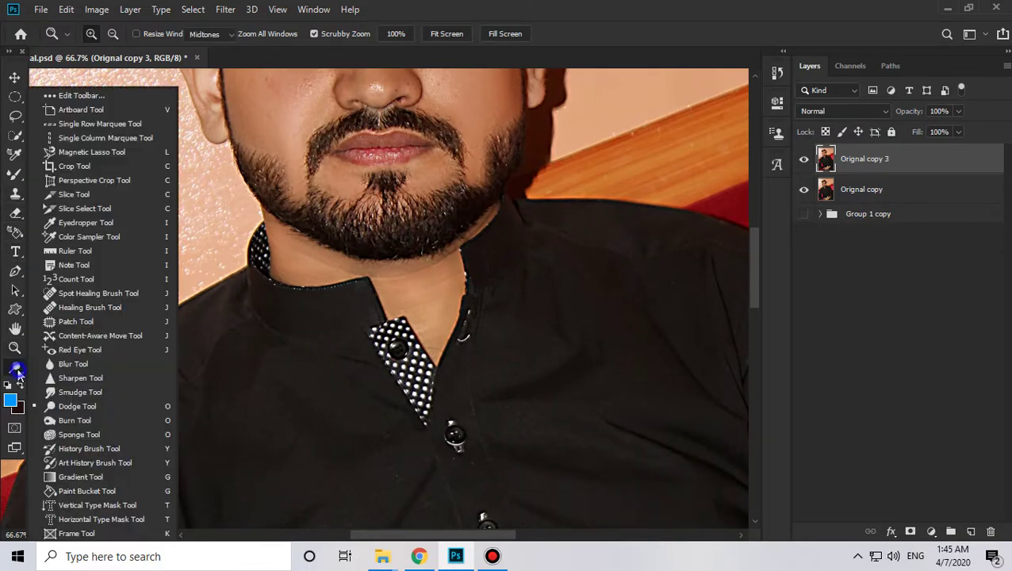
{"action": "left_click", "coordinate": [80, 407]}
{"action": "mouse_move", "coordinate": [424, 280]}
{"action": "left_mouse_down"}
{"action": "mouse_move", "coordinate": [447, 267]}
{"action": "mouse_move", "coordinate": [430, 340]}
{"action": "left_mouse_up"}
{"action": "mouse_move", "coordinate": [420, 304]}
{"action": "left_mouse_down"}
{"action": "mouse_move", "coordinate": [395, 280]}
{"action": "mouse_move", "coordinate": [434, 319]}
{"action": "left_mouse_up"}
{"action": "left_click", "coordinate": [412, 296]}
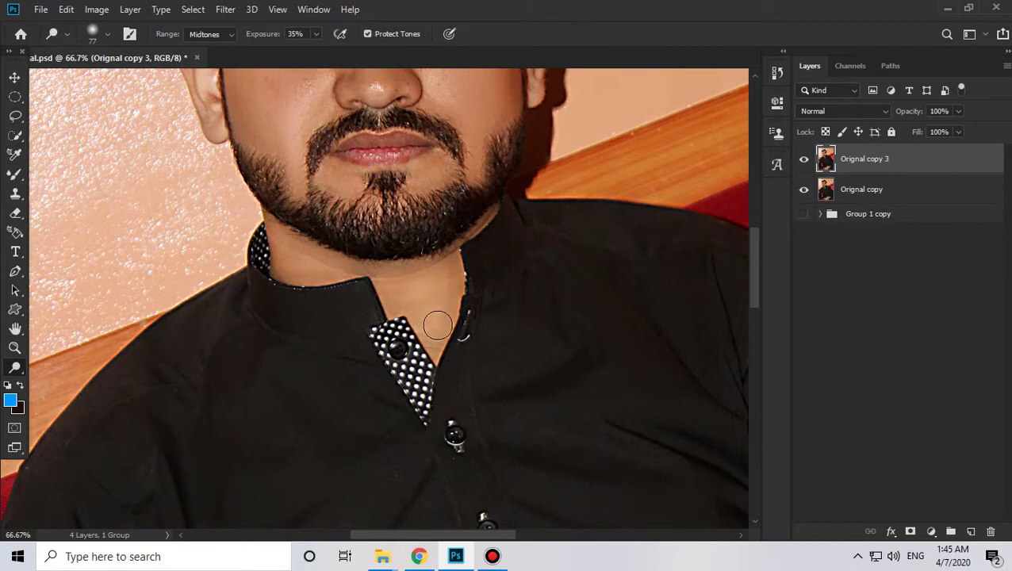
{"action": "left_click", "coordinate": [417, 291]}
{"action": "left_click_drag", "start_coordinate": [314, 264], "coordinate": [332, 265]}
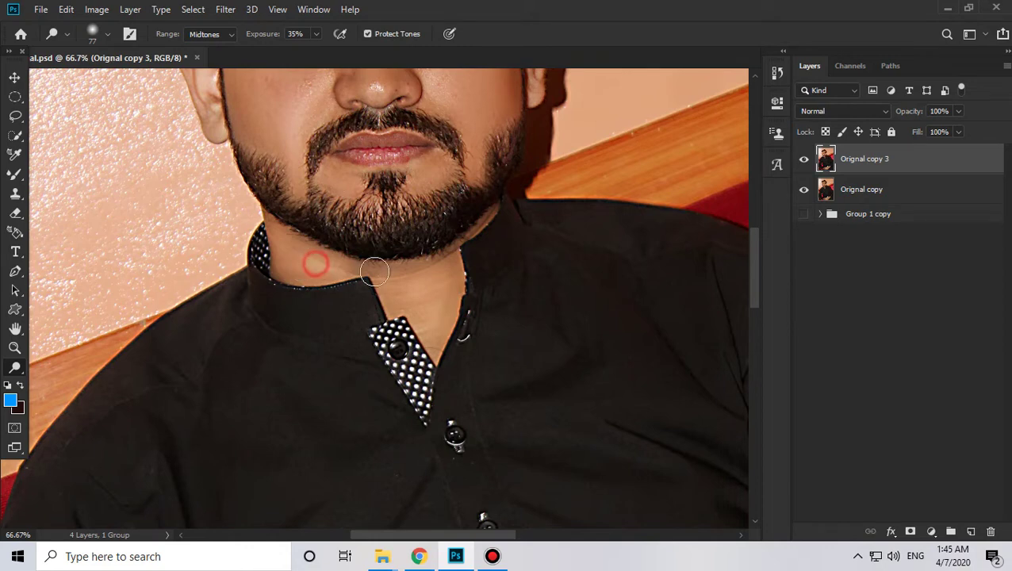
{"action": "left_click", "coordinate": [433, 336]}
{"action": "left_click_drag", "start_coordinate": [523, 340], "coordinate": [500, 417]}
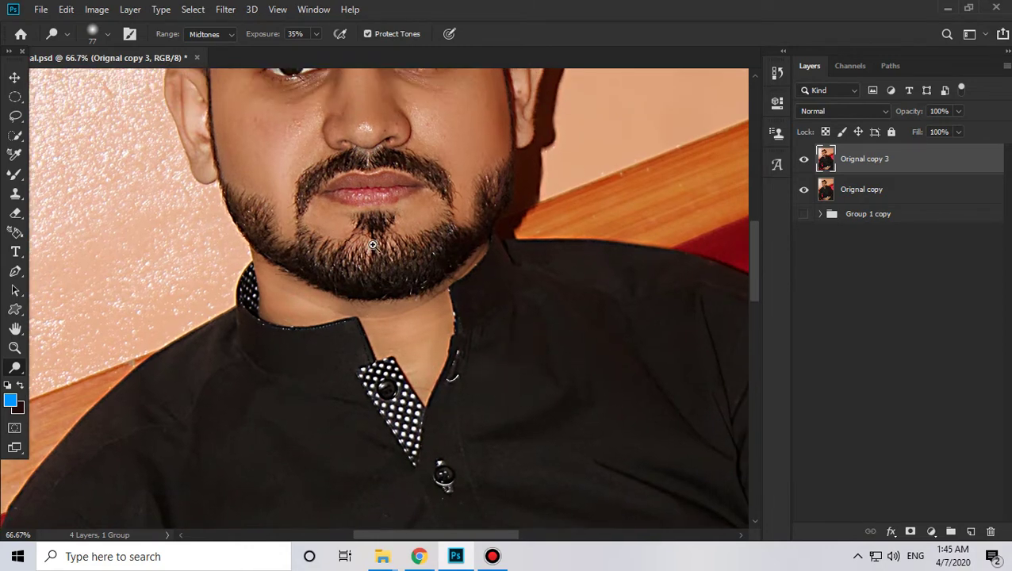
{"action": "key", "text": "z"}
{"action": "left_click", "coordinate": [371, 240], "text": "alt"}
{"action": "left_click", "coordinate": [372, 240], "text": "alt"}
{"action": "left_click_drag", "start_coordinate": [437, 373], "coordinate": [430, 71]}
Step: Zoom in on the left wrist and set the Dodge Tool brush to 100 px
{"action": "left_click_drag", "start_coordinate": [480, 367], "coordinate": [465, 235]}
{"action": "left_click", "coordinate": [326, 296]}
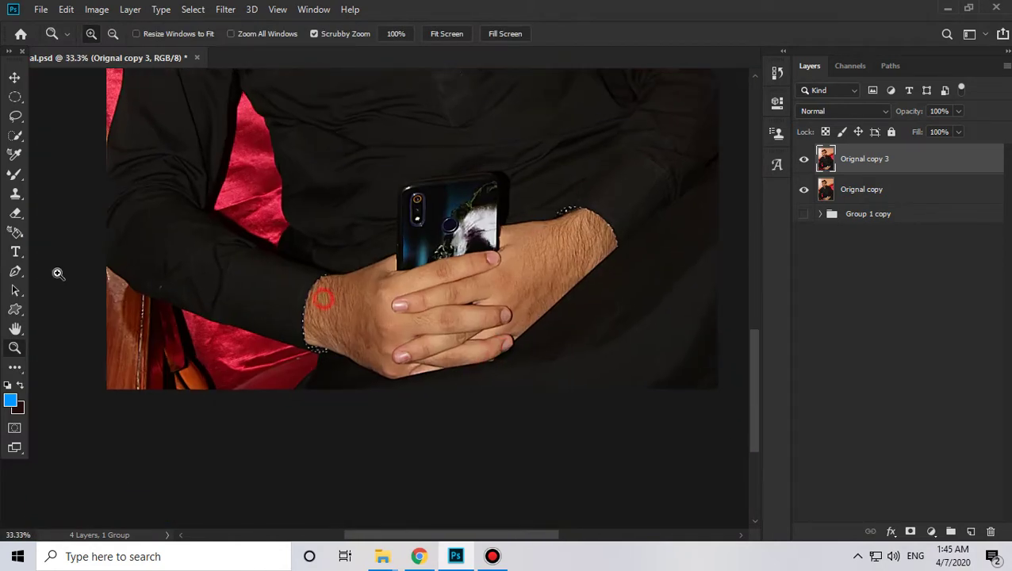
{"action": "left_click", "coordinate": [15, 366]}
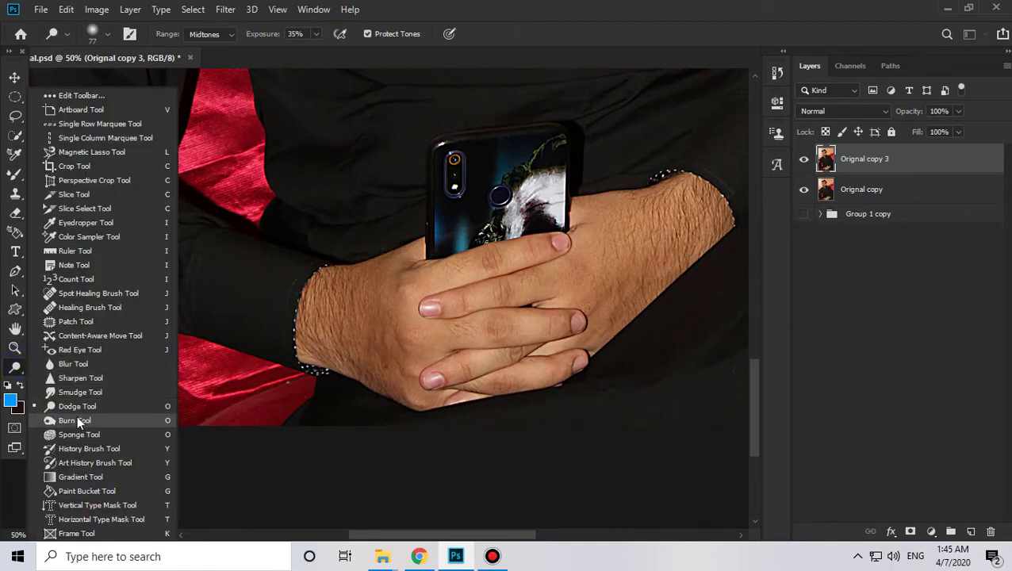
{"action": "left_click", "coordinate": [77, 406]}
{"action": "right_click", "coordinate": [429, 305]}
{"action": "left_click_drag", "start_coordinate": [542, 188], "coordinate": [555, 188]}
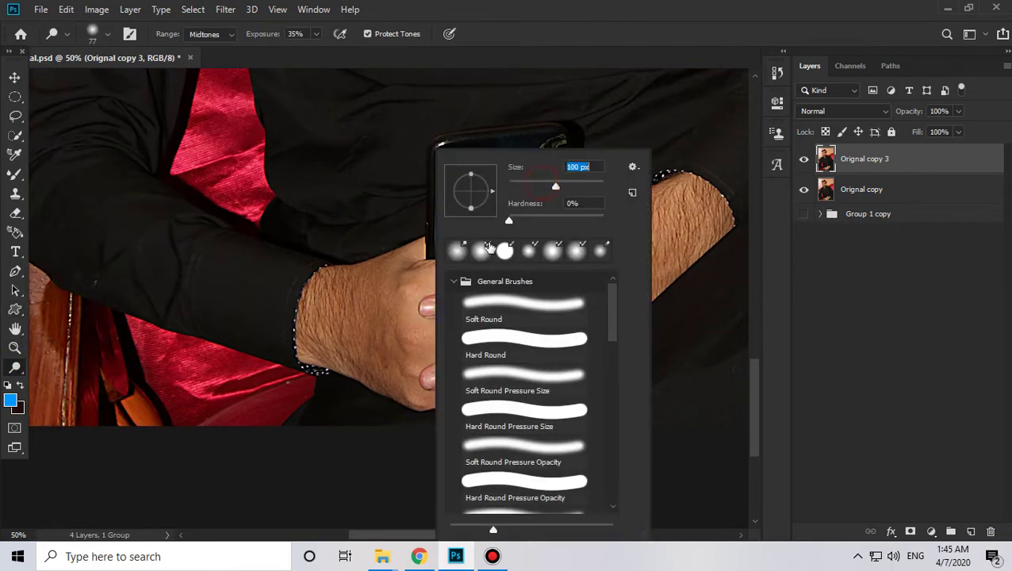
{"action": "left_click", "coordinate": [344, 313]}
Step: Lighten the left wrist, the back of the right hand, the fingers and knuckles
{"action": "mouse_move", "coordinate": [342, 300]}
{"action": "left_mouse_down"}
{"action": "mouse_move", "coordinate": [396, 271]}
{"action": "mouse_move", "coordinate": [340, 288]}
{"action": "mouse_move", "coordinate": [319, 311]}
{"action": "mouse_move", "coordinate": [316, 338]}
{"action": "mouse_move", "coordinate": [409, 386]}
{"action": "mouse_move", "coordinate": [393, 288]}
{"action": "mouse_move", "coordinate": [390, 357]}
{"action": "mouse_move", "coordinate": [385, 274]}
{"action": "mouse_move", "coordinate": [413, 257]}
{"action": "mouse_move", "coordinate": [319, 310]}
{"action": "mouse_move", "coordinate": [363, 355]}
{"action": "mouse_move", "coordinate": [323, 351]}
{"action": "mouse_move", "coordinate": [403, 390]}
{"action": "mouse_move", "coordinate": [348, 317]}
{"action": "mouse_move", "coordinate": [396, 338]}
{"action": "mouse_move", "coordinate": [353, 293]}
{"action": "mouse_move", "coordinate": [396, 336]}
{"action": "mouse_move", "coordinate": [358, 314]}
{"action": "mouse_move", "coordinate": [389, 350]}
{"action": "mouse_move", "coordinate": [374, 319]}
{"action": "mouse_move", "coordinate": [394, 366]}
{"action": "mouse_move", "coordinate": [342, 315]}
{"action": "mouse_move", "coordinate": [366, 357]}
{"action": "mouse_move", "coordinate": [321, 313]}
{"action": "mouse_move", "coordinate": [382, 263]}
{"action": "mouse_move", "coordinate": [421, 265]}
{"action": "mouse_move", "coordinate": [446, 294]}
{"action": "mouse_move", "coordinate": [434, 278]}
{"action": "mouse_move", "coordinate": [497, 254]}
{"action": "left_mouse_up"}
{"action": "mouse_move", "coordinate": [634, 226]}
{"action": "left_mouse_down"}
{"action": "mouse_move", "coordinate": [591, 209]}
{"action": "mouse_move", "coordinate": [694, 191]}
{"action": "mouse_move", "coordinate": [713, 215]}
{"action": "mouse_move", "coordinate": [698, 236]}
{"action": "mouse_move", "coordinate": [689, 212]}
{"action": "mouse_move", "coordinate": [641, 237]}
{"action": "mouse_move", "coordinate": [679, 214]}
{"action": "mouse_move", "coordinate": [636, 252]}
{"action": "mouse_move", "coordinate": [683, 213]}
{"action": "mouse_move", "coordinate": [627, 289]}
{"action": "mouse_move", "coordinate": [682, 253]}
{"action": "mouse_move", "coordinate": [597, 336]}
{"action": "mouse_move", "coordinate": [672, 260]}
{"action": "mouse_move", "coordinate": [571, 327]}
{"action": "mouse_move", "coordinate": [622, 289]}
{"action": "mouse_move", "coordinate": [582, 263]}
{"action": "mouse_move", "coordinate": [624, 217]}
{"action": "mouse_move", "coordinate": [598, 211]}
{"action": "mouse_move", "coordinate": [627, 211]}
{"action": "mouse_move", "coordinate": [559, 299]}
{"action": "mouse_move", "coordinate": [627, 247]}
{"action": "mouse_move", "coordinate": [609, 296]}
{"action": "mouse_move", "coordinate": [640, 258]}
{"action": "mouse_move", "coordinate": [671, 253]}
{"action": "mouse_move", "coordinate": [614, 319]}
{"action": "mouse_move", "coordinate": [722, 224]}
{"action": "mouse_move", "coordinate": [642, 298]}
{"action": "mouse_move", "coordinate": [698, 225]}
{"action": "left_mouse_up"}
{"action": "left_click_drag", "start_coordinate": [644, 284], "coordinate": [632, 291]}
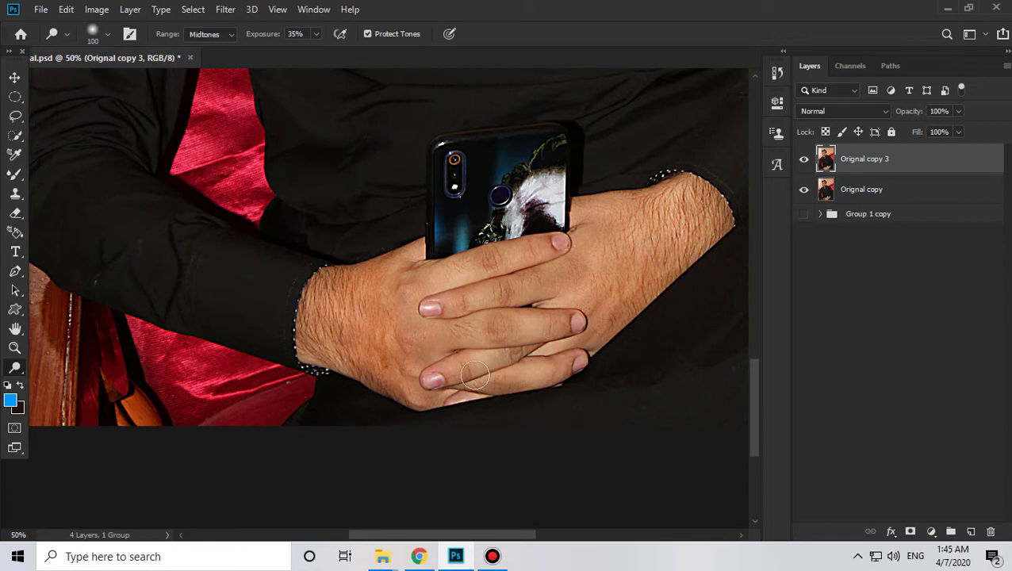
{"action": "left_click_drag", "start_coordinate": [457, 371], "coordinate": [434, 379]}
{"action": "left_click", "coordinate": [505, 326]}
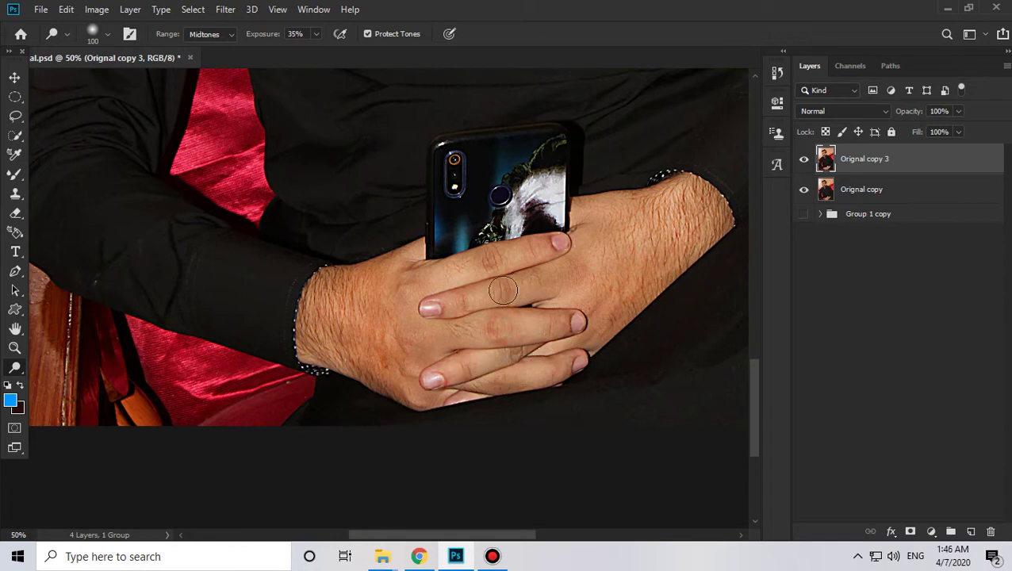
{"action": "left_click", "coordinate": [504, 294]}
{"action": "left_click", "coordinate": [498, 260]}
{"action": "left_click", "coordinate": [510, 384]}
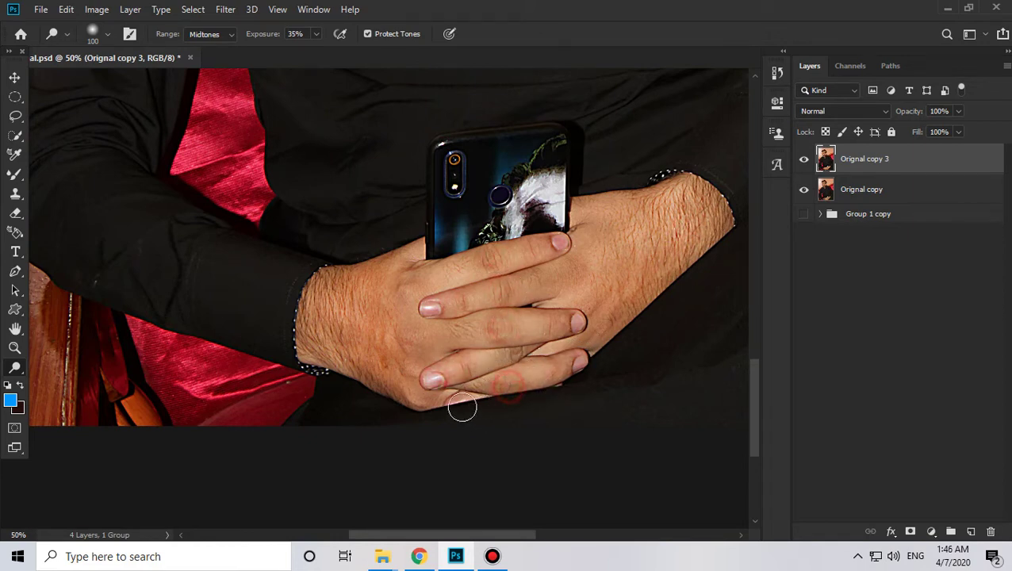
{"action": "left_click_drag", "start_coordinate": [330, 292], "coordinate": [324, 330]}
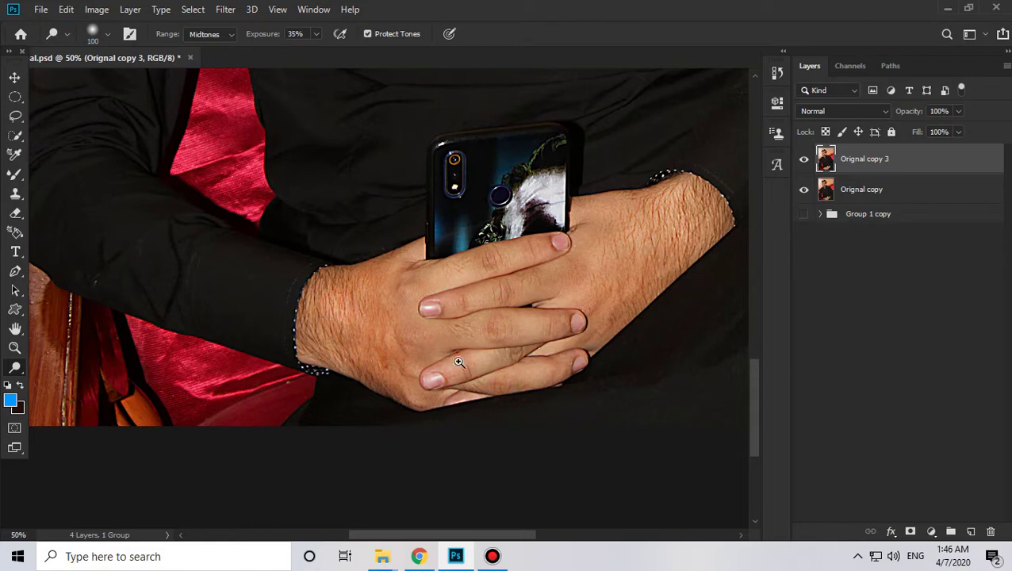
Step: Zoom out to the whole portrait and hide the retouched layer to compare
{"action": "key", "text": "z"}
{"action": "left_click", "coordinate": [458, 362], "text": "alt"}
{"action": "left_click", "coordinate": [458, 362], "text": "alt"}
{"action": "left_click", "coordinate": [468, 349], "text": "alt"}
{"action": "left_click_drag", "start_coordinate": [565, 258], "coordinate": [612, 397]}
{"action": "left_click_drag", "start_coordinate": [372, 197], "coordinate": [382, 211]}
{"action": "left_click", "coordinate": [803, 158]}
Step: Toggle the retouched layer to compare before and after, then zoom in on the face
{"action": "left_click", "coordinate": [803, 159]}
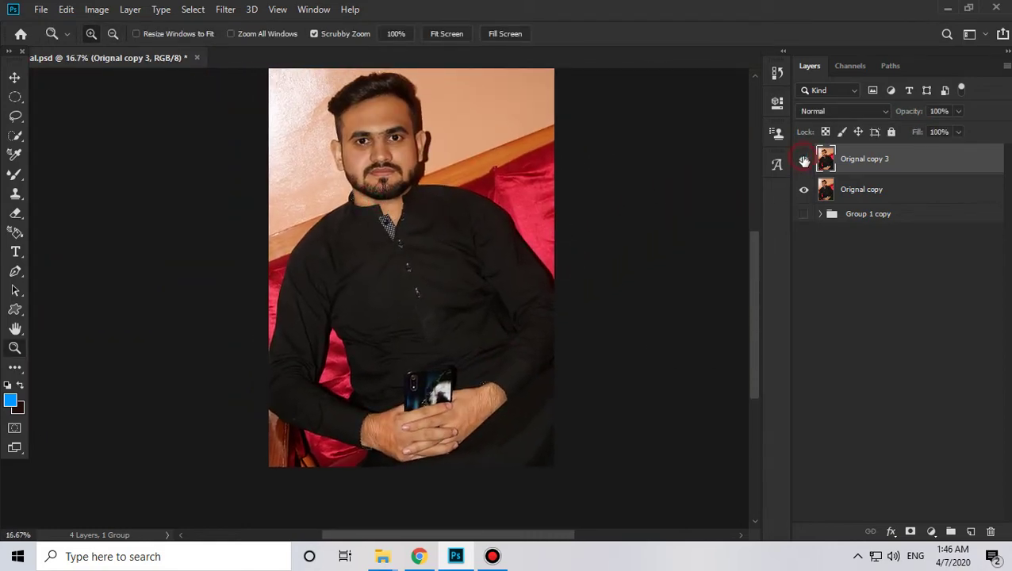
{"action": "left_click", "coordinate": [803, 159]}
{"action": "left_click", "coordinate": [803, 159]}
{"action": "left_click", "coordinate": [803, 159]}
{"action": "left_click", "coordinate": [803, 160]}
{"action": "left_click", "coordinate": [357, 175]}
{"action": "left_click", "coordinate": [434, 202]}
{"action": "left_click_drag", "start_coordinate": [432, 175], "coordinate": [539, 307]}
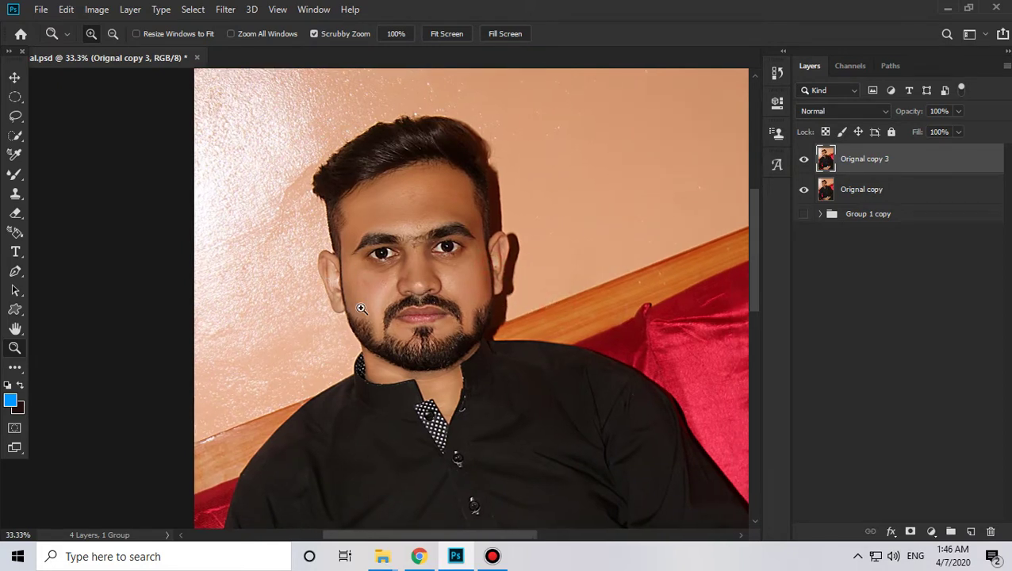
Step: Duplicate the layer and darken its midtones to 0.97 with Levels
{"action": "key", "text": "ctrl+j"}
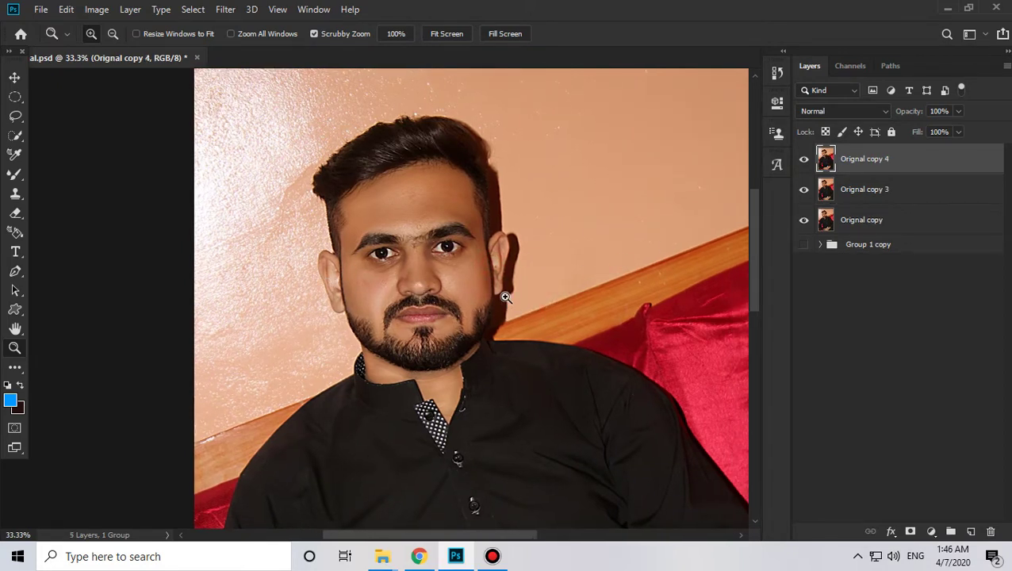
{"action": "key", "text": "ctrl+l"}
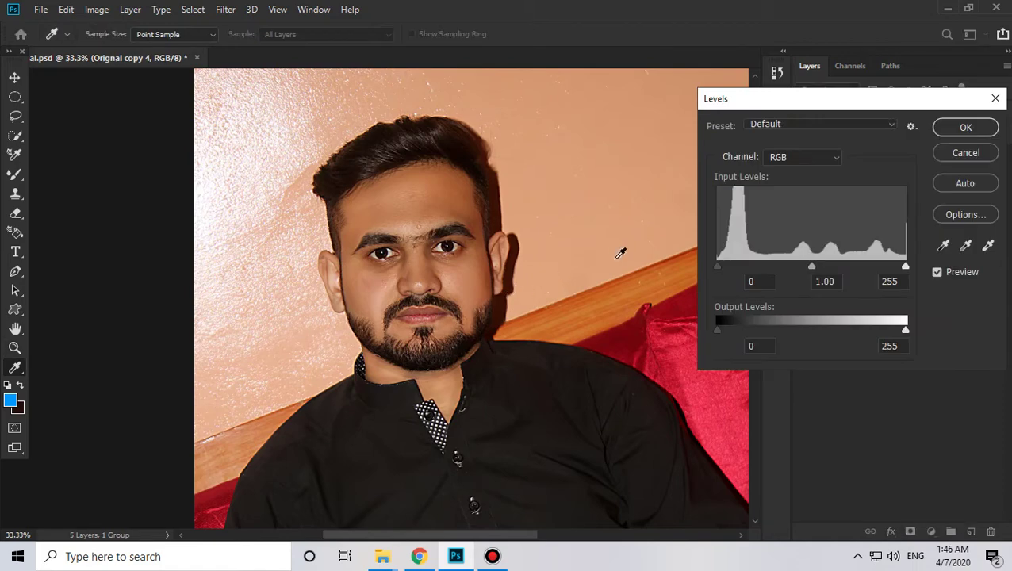
{"action": "left_click_drag", "start_coordinate": [810, 264], "coordinate": [812, 264]}
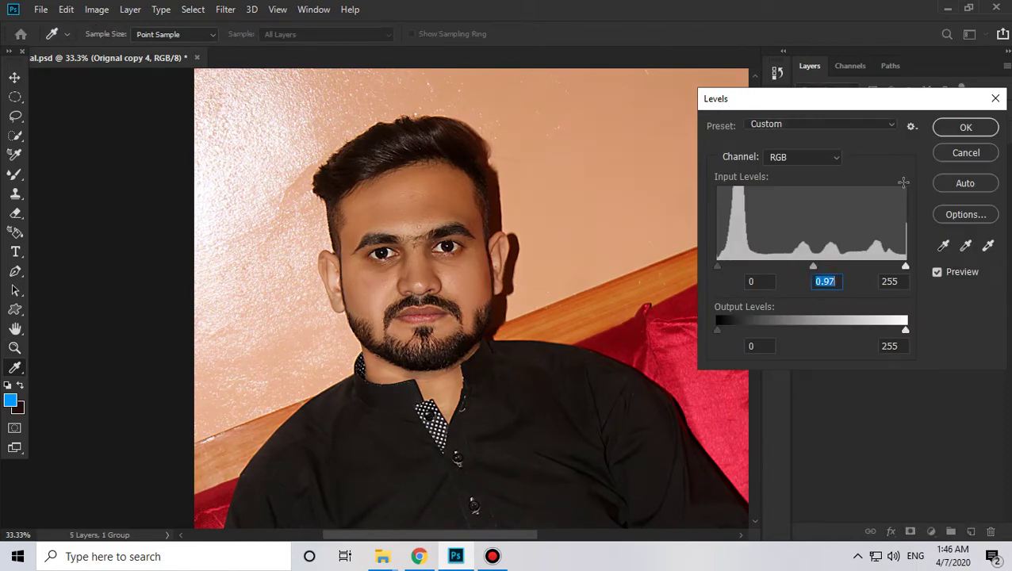
{"action": "left_click", "coordinate": [964, 128]}
{"action": "key", "text": "z"}
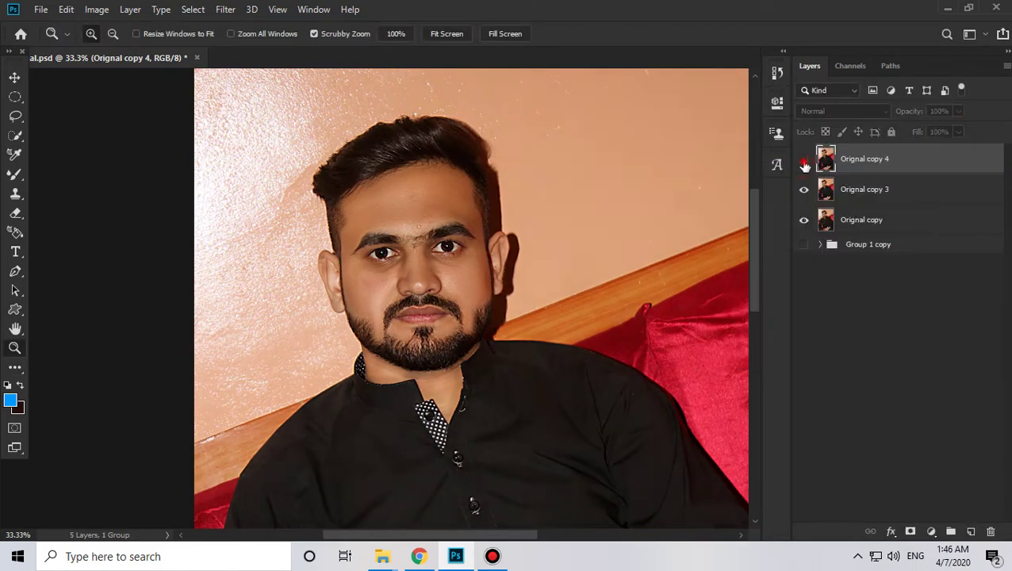
Step: Merge the adjusted copy with Orignal copy 3 and duplicate the result as Orignal copy 5
{"action": "left_click", "coordinate": [853, 189], "text": "ctrl"}
{"action": "key", "text": "ctrl+e"}
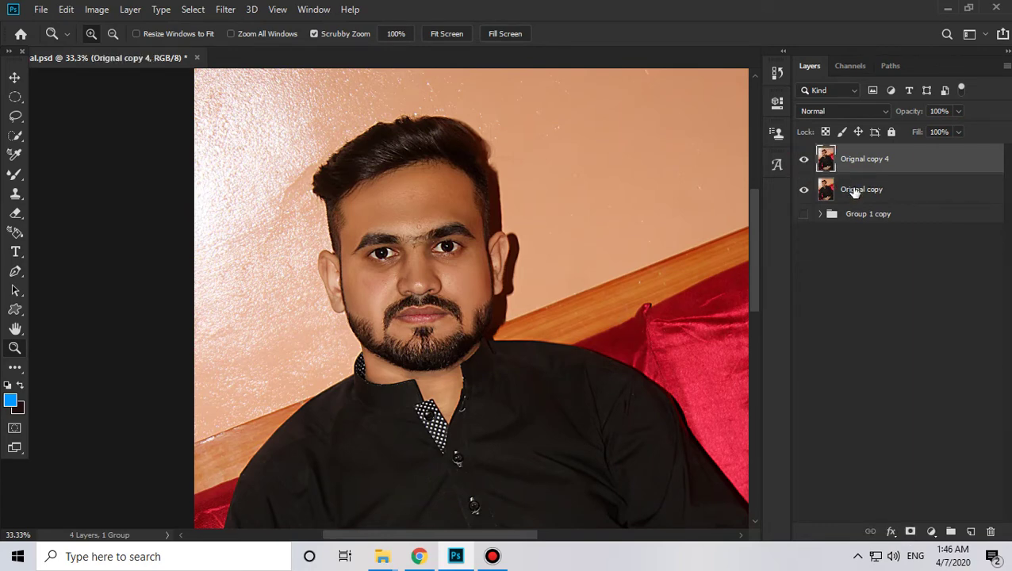
{"action": "key", "text": "ctrl+j"}
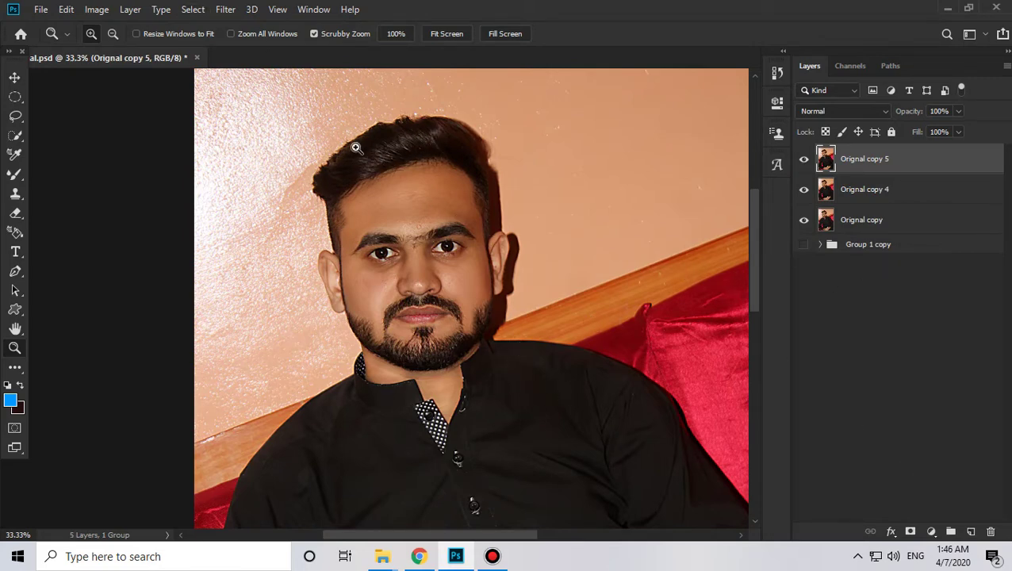
Step: Open Liquify zoomed in on the face, with the Forward Warp brush at size 305
{"action": "left_click_drag", "start_coordinate": [433, 179], "coordinate": [441, 248]}
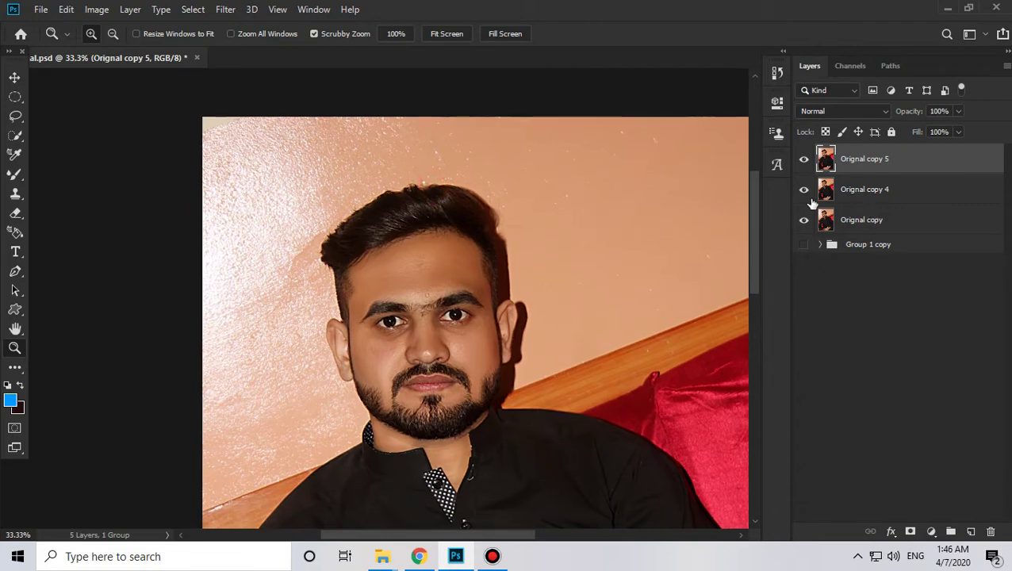
{"action": "left_click", "coordinate": [225, 9]}
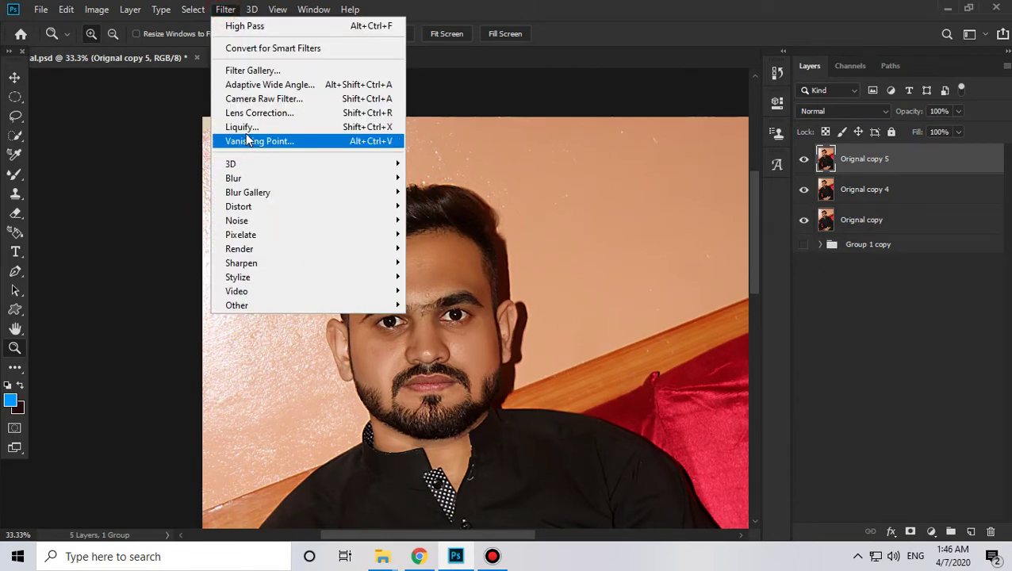
{"action": "left_click", "coordinate": [245, 129]}
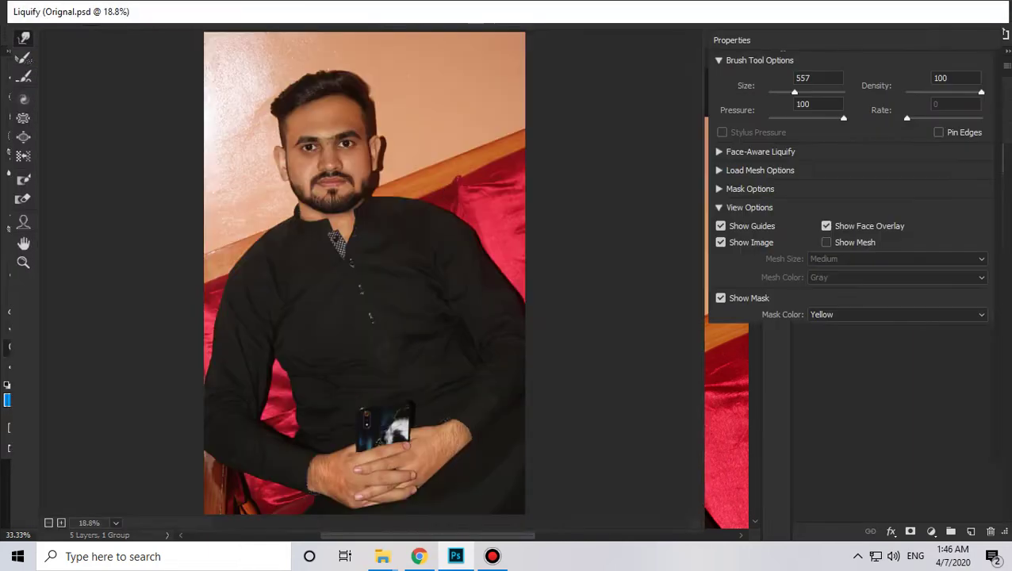
{"action": "key", "text": "z"}
{"action": "left_click", "coordinate": [318, 105]}
{"action": "left_click", "coordinate": [318, 104]}
{"action": "left_click", "coordinate": [317, 104]}
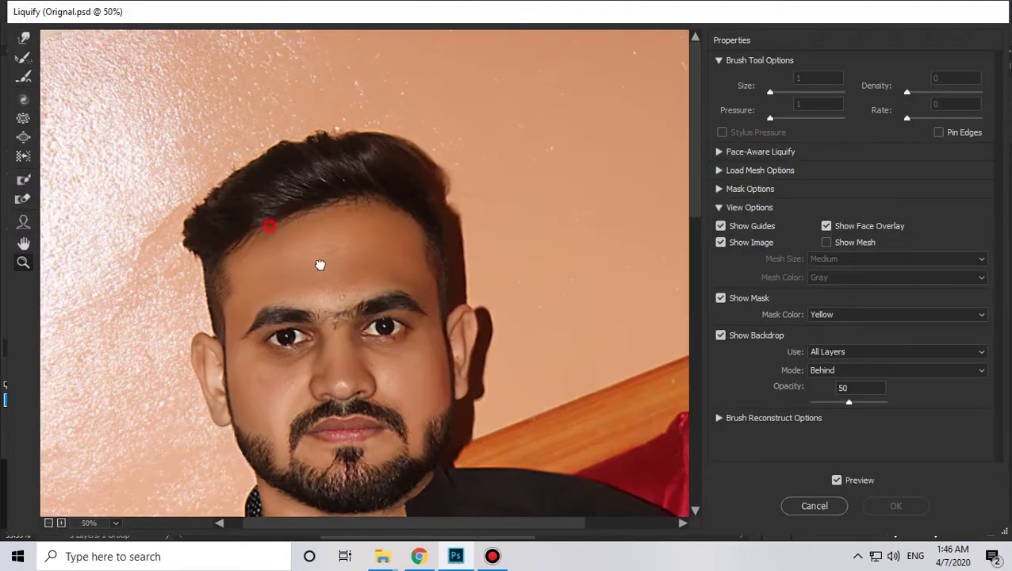
{"action": "left_click_drag", "start_coordinate": [268, 225], "coordinate": [318, 269]}
{"action": "left_click", "coordinate": [23, 37]}
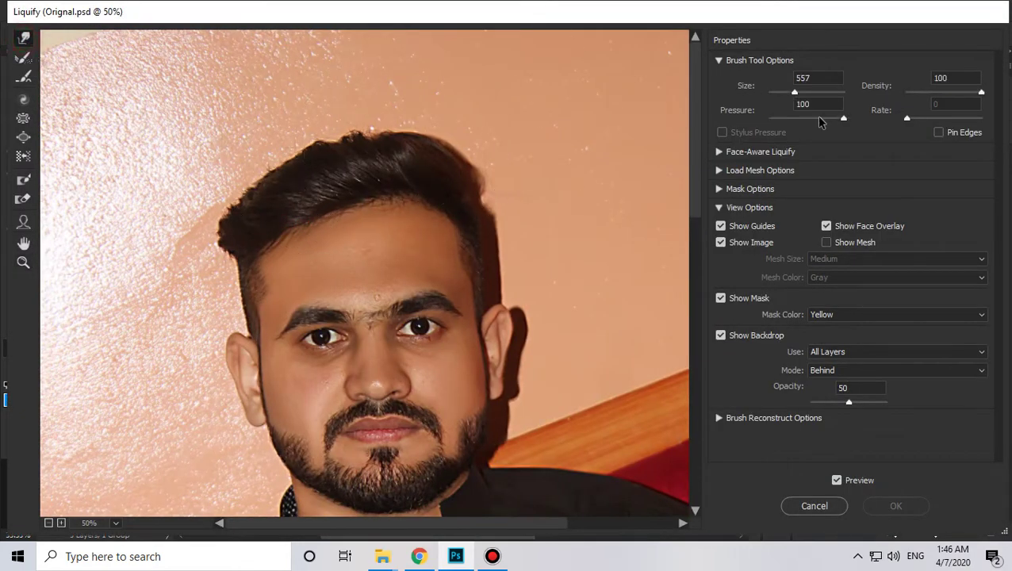
{"action": "left_click_drag", "start_coordinate": [789, 94], "coordinate": [790, 92]}
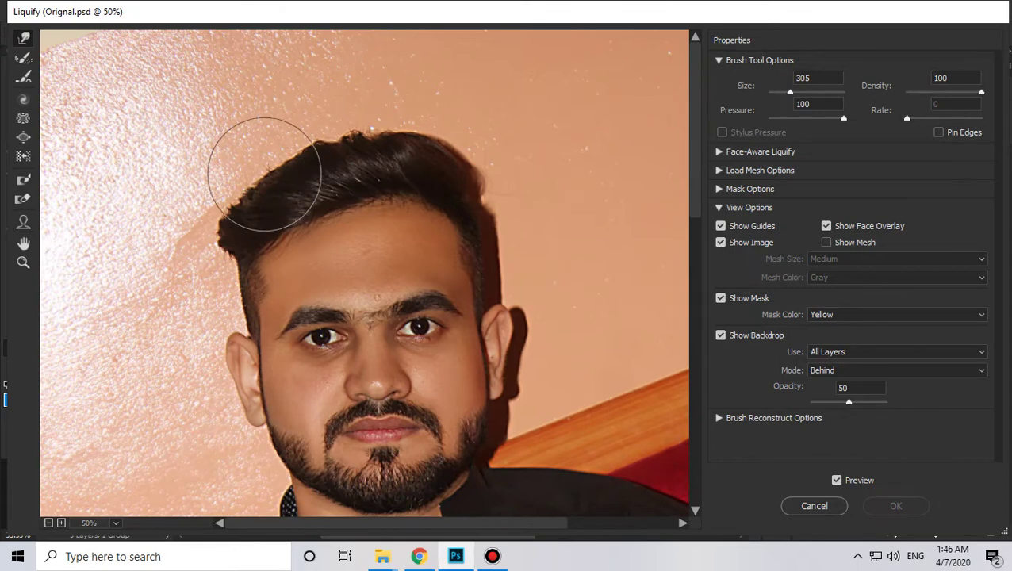
Step: Warp the left side and top edge of the hair outward and upward, then apply Liquify
{"action": "mouse_move", "coordinate": [243, 247]}
{"action": "left_mouse_down"}
{"action": "mouse_move", "coordinate": [240, 176]}
{"action": "mouse_move", "coordinate": [288, 159]}
{"action": "mouse_move", "coordinate": [344, 118]}
{"action": "mouse_move", "coordinate": [423, 138]}
{"action": "left_mouse_up"}
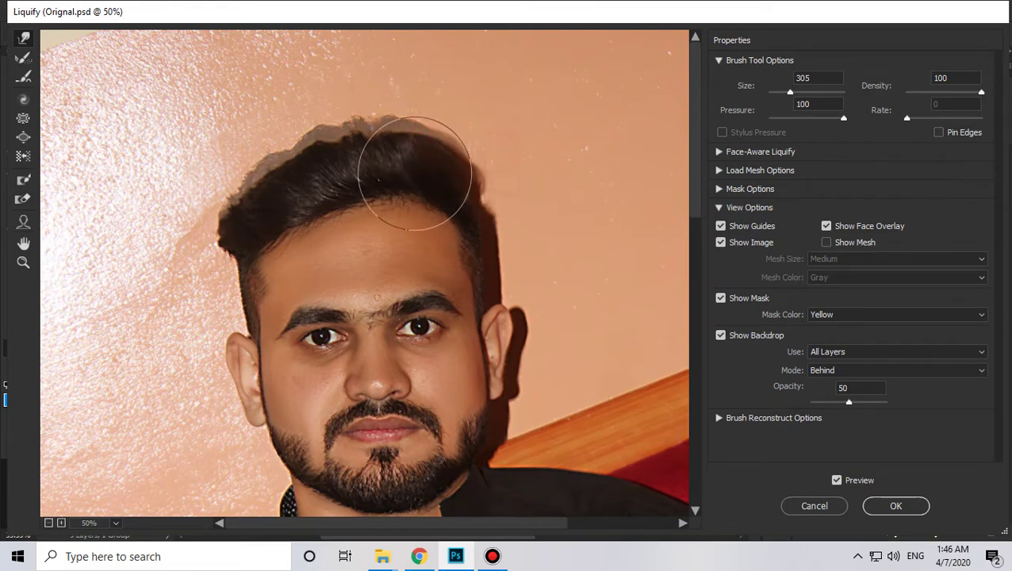
{"action": "left_click_drag", "start_coordinate": [208, 218], "coordinate": [236, 176]}
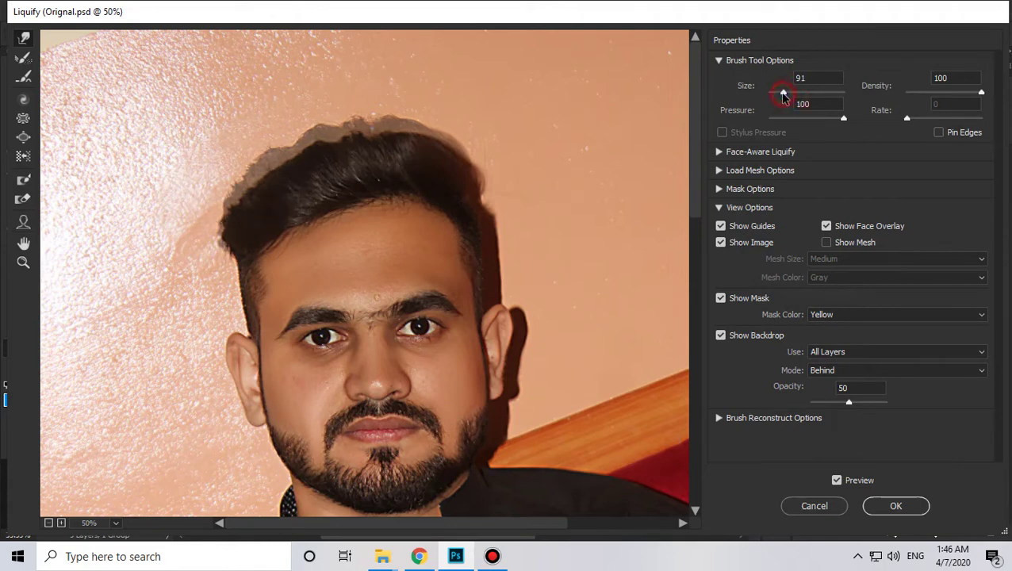
{"action": "mouse_move", "coordinate": [293, 148]}
{"action": "left_mouse_down"}
{"action": "mouse_move", "coordinate": [296, 138]}
{"action": "mouse_move", "coordinate": [286, 148]}
{"action": "mouse_move", "coordinate": [336, 127]}
{"action": "mouse_move", "coordinate": [382, 131]}
{"action": "left_mouse_up"}
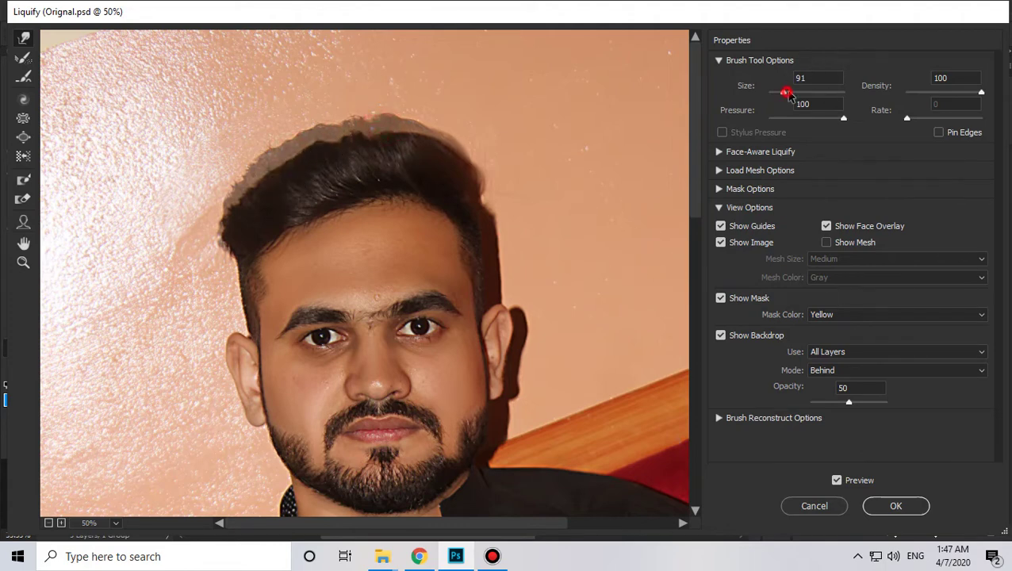
{"action": "left_click_drag", "start_coordinate": [306, 112], "coordinate": [360, 92]}
{"action": "left_click_drag", "start_coordinate": [262, 137], "coordinate": [257, 134]}
{"action": "left_click_drag", "start_coordinate": [392, 108], "coordinate": [393, 101]}
{"action": "left_click_drag", "start_coordinate": [456, 115], "coordinate": [470, 108]}
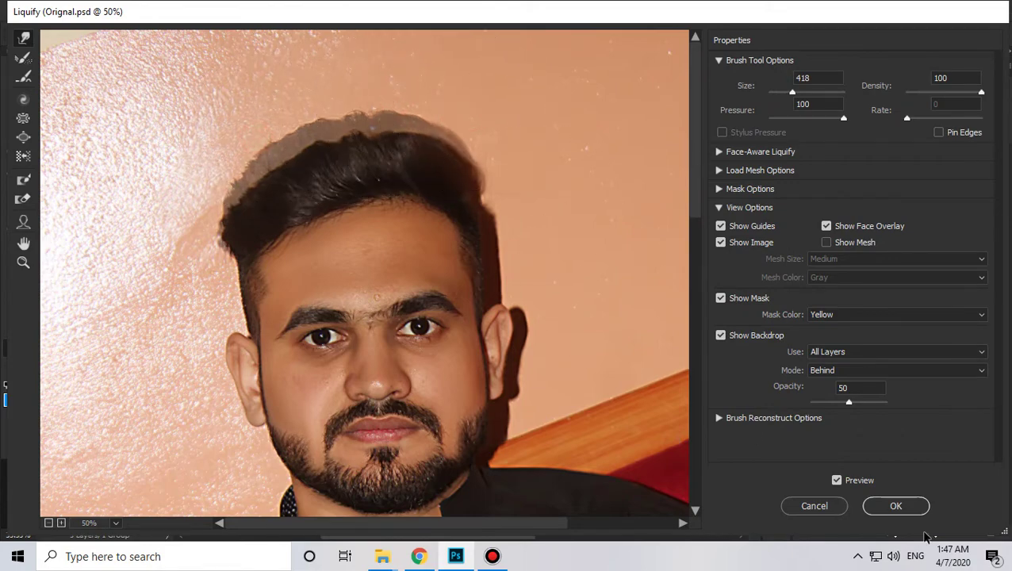
{"action": "left_click", "coordinate": [892, 504]}
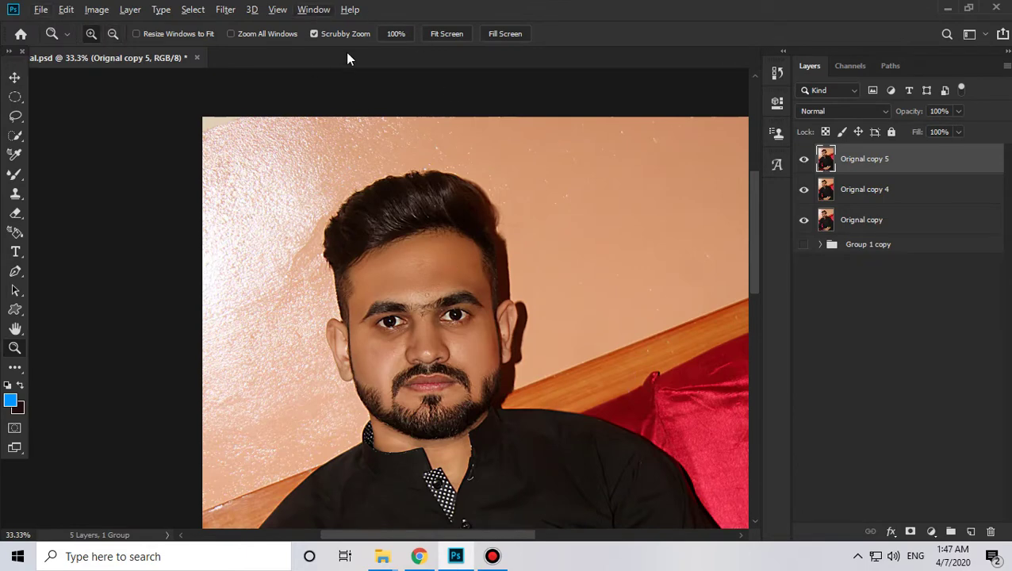
Step: Run a second Forward Warp pass refining the hair's left edge and top outline
{"action": "left_click", "coordinate": [225, 9]}
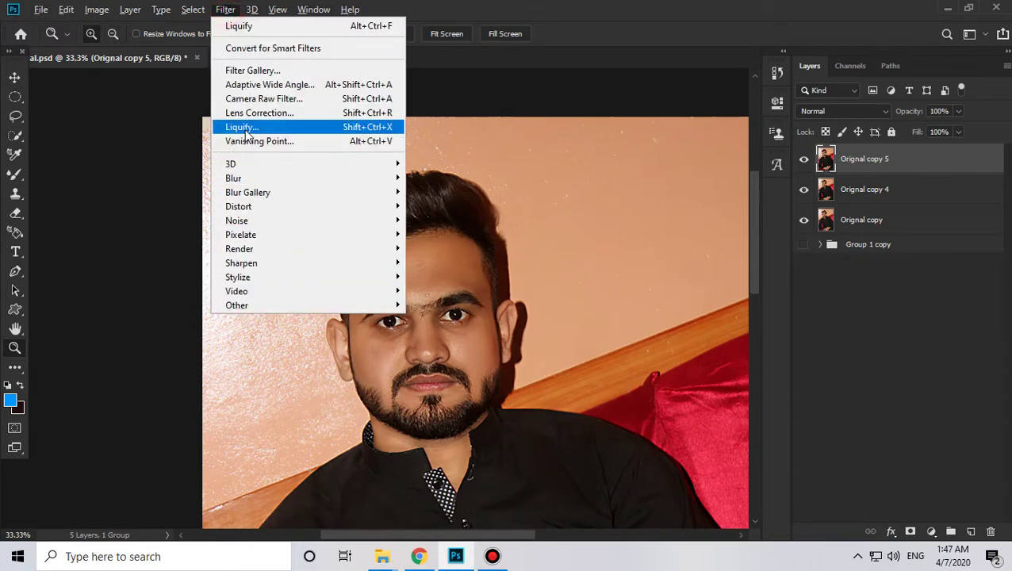
{"action": "left_click", "coordinate": [242, 127]}
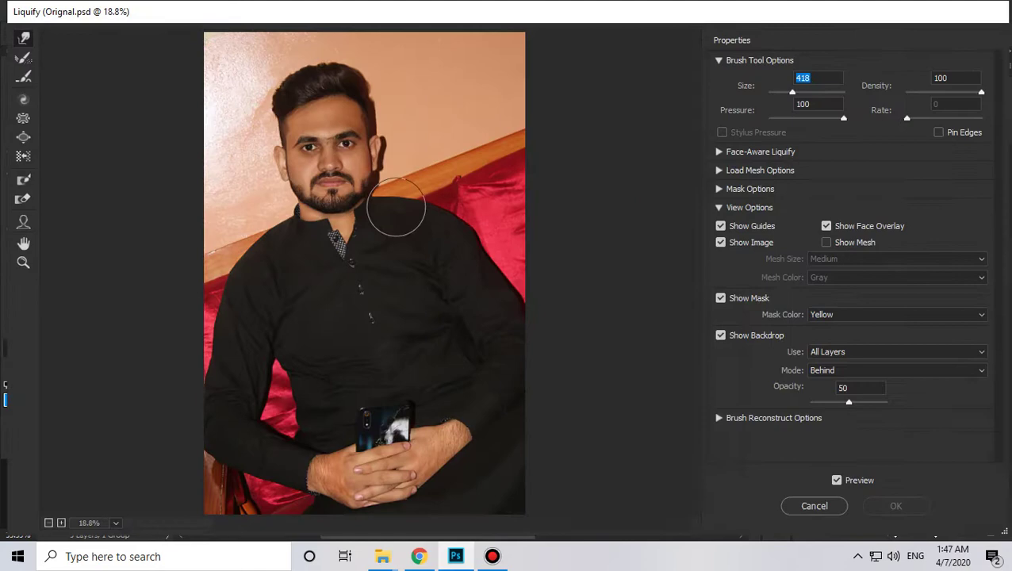
{"action": "key", "text": "z"}
{"action": "left_click", "coordinate": [294, 107]}
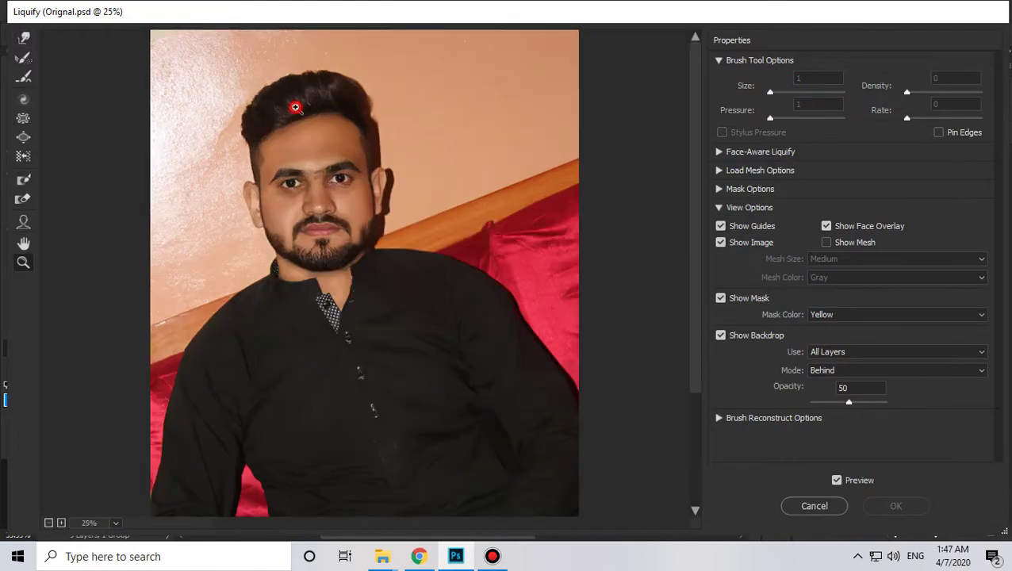
{"action": "left_click", "coordinate": [294, 107]}
{"action": "left_click", "coordinate": [294, 107]}
{"action": "left_click", "coordinate": [23, 38]}
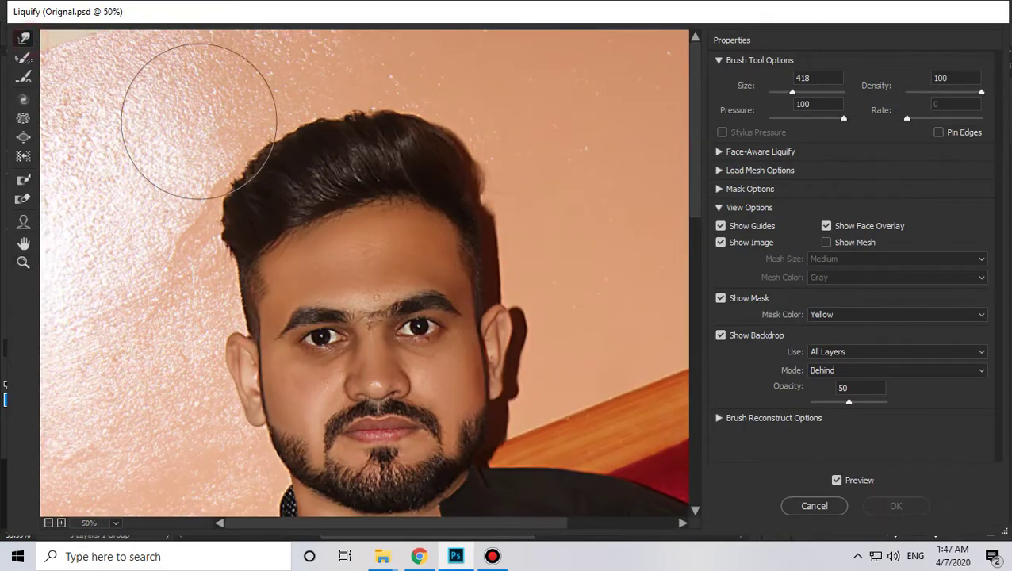
{"action": "left_click_drag", "start_coordinate": [187, 184], "coordinate": [188, 177]}
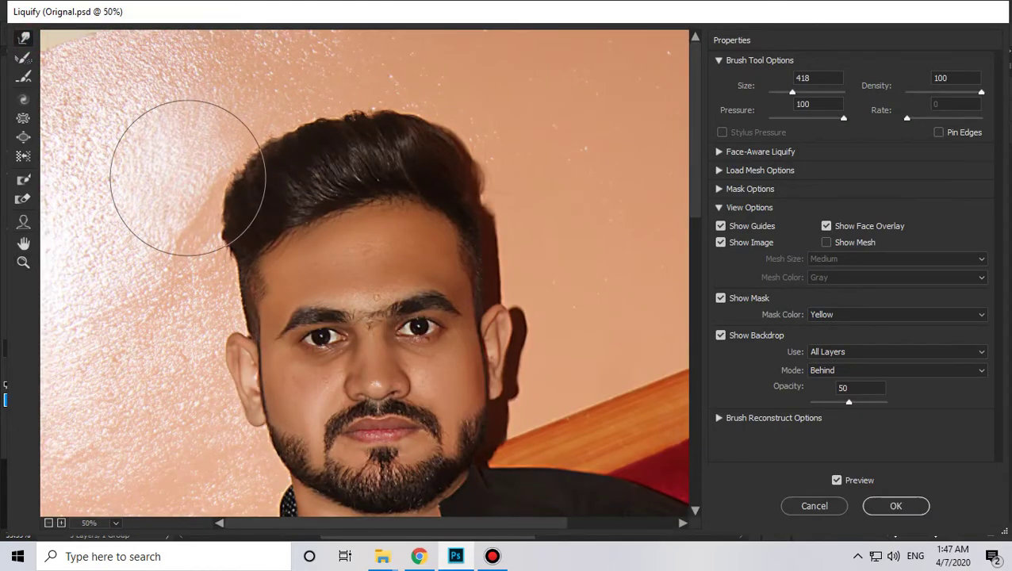
{"action": "left_click_drag", "start_coordinate": [268, 102], "coordinate": [269, 99]}
{"action": "mouse_move", "coordinate": [335, 92]}
{"action": "left_mouse_down"}
{"action": "mouse_move", "coordinate": [360, 88]}
{"action": "mouse_move", "coordinate": [320, 113]}
{"action": "left_mouse_up"}
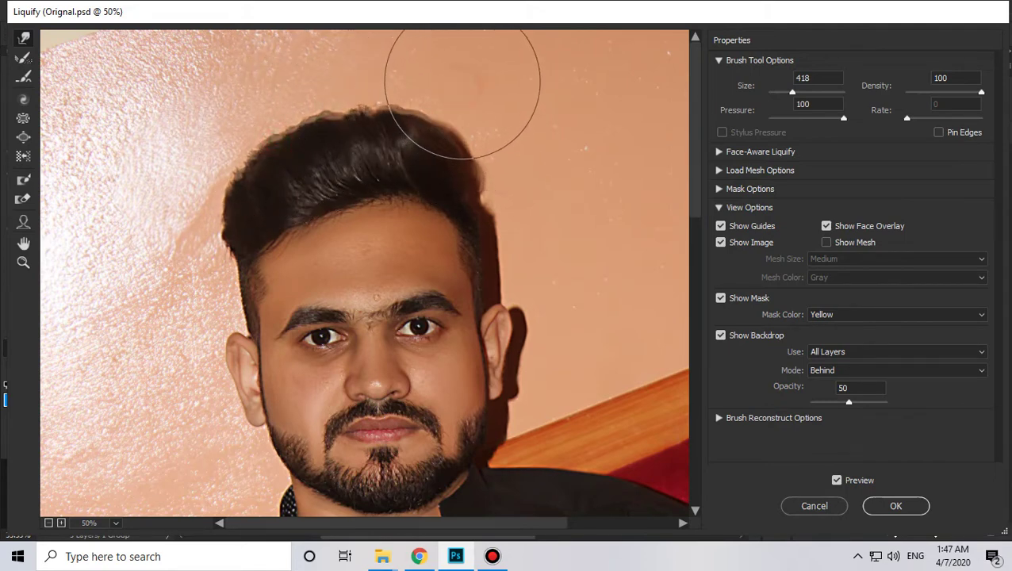
{"action": "left_click", "coordinate": [894, 505]}
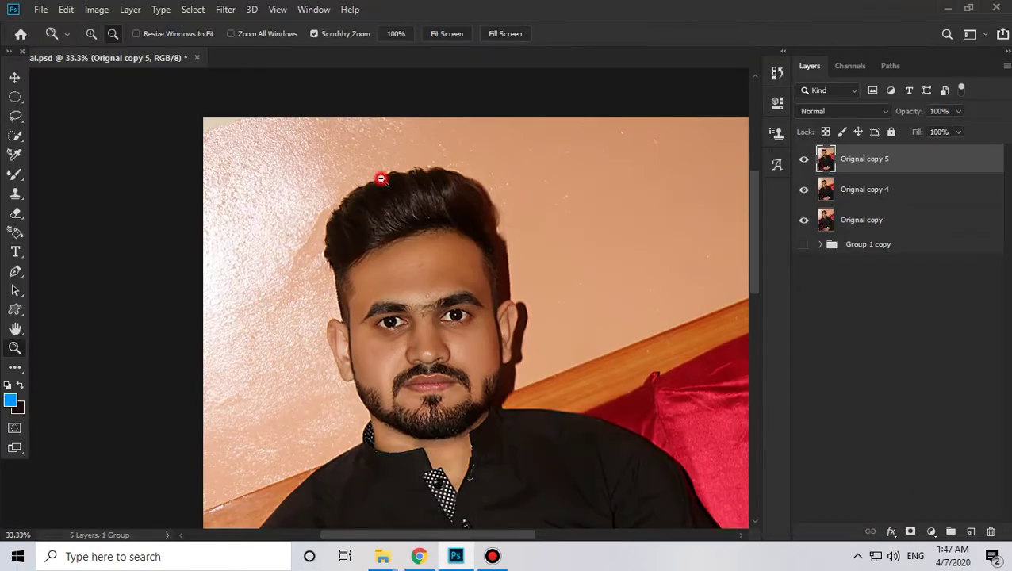
Step: Toggle Orignal copy 5's visibility to compare the reshaped hair against the original
{"action": "left_click", "coordinate": [804, 162]}
{"action": "left_click", "coordinate": [804, 161]}
{"action": "left_click", "coordinate": [804, 162]}
{"action": "left_click", "coordinate": [804, 161]}
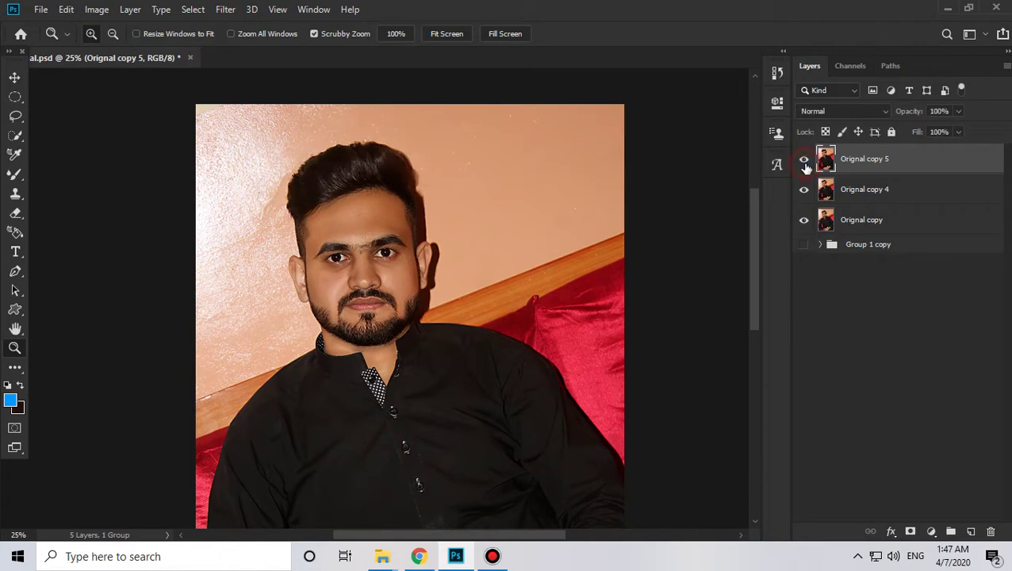
{"action": "left_click", "coordinate": [495, 250], "text": "alt"}
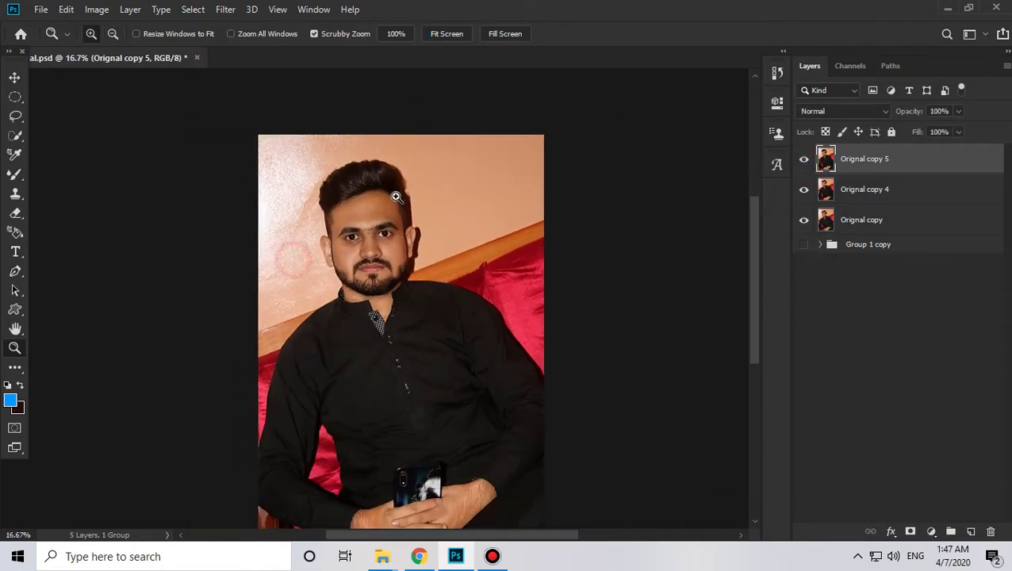
{"action": "left_click", "coordinate": [804, 162]}
{"action": "left_click", "coordinate": [804, 162]}
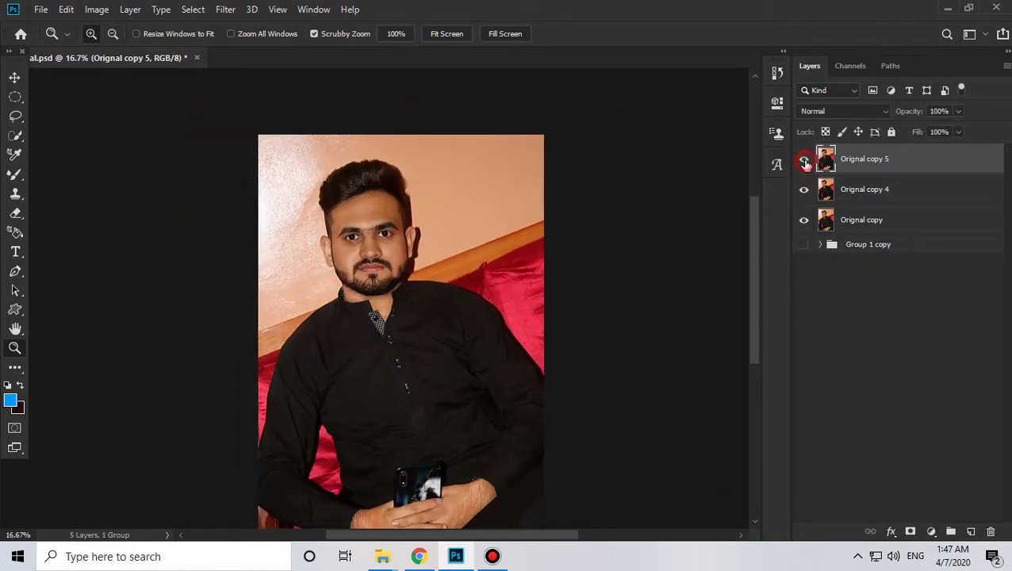
{"action": "left_click", "coordinate": [804, 161]}
{"action": "left_click", "coordinate": [804, 162]}
{"action": "left_click", "coordinate": [804, 162]}
{"action": "left_click", "coordinate": [803, 162]}
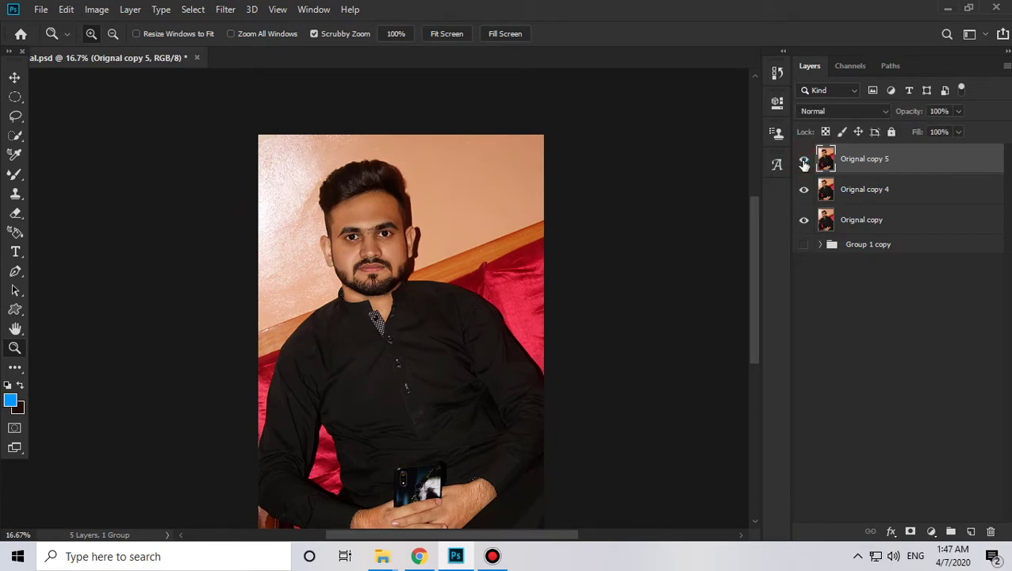
{"action": "left_click", "coordinate": [804, 162]}
{"action": "left_click", "coordinate": [803, 162]}
Step: Merge Orignal copy 4 into Orignal copy 5, compare the result, and zoom in on the face
{"action": "left_click", "coordinate": [856, 188], "text": "ctrl"}
{"action": "key", "text": "ctrl+e"}
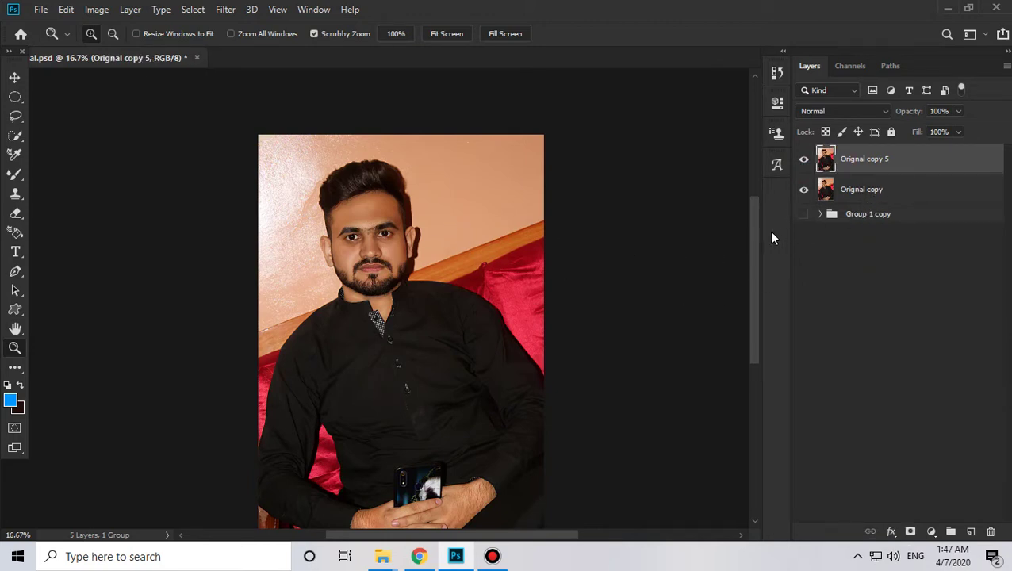
{"action": "left_click", "coordinate": [802, 160]}
{"action": "left_click", "coordinate": [803, 161]}
{"action": "left_click", "coordinate": [802, 160]}
{"action": "left_click", "coordinate": [803, 161]}
{"action": "left_click", "coordinate": [802, 160]}
{"action": "left_click", "coordinate": [802, 160]}
{"action": "left_click", "coordinate": [386, 249]}
{"action": "left_click", "coordinate": [413, 238]}
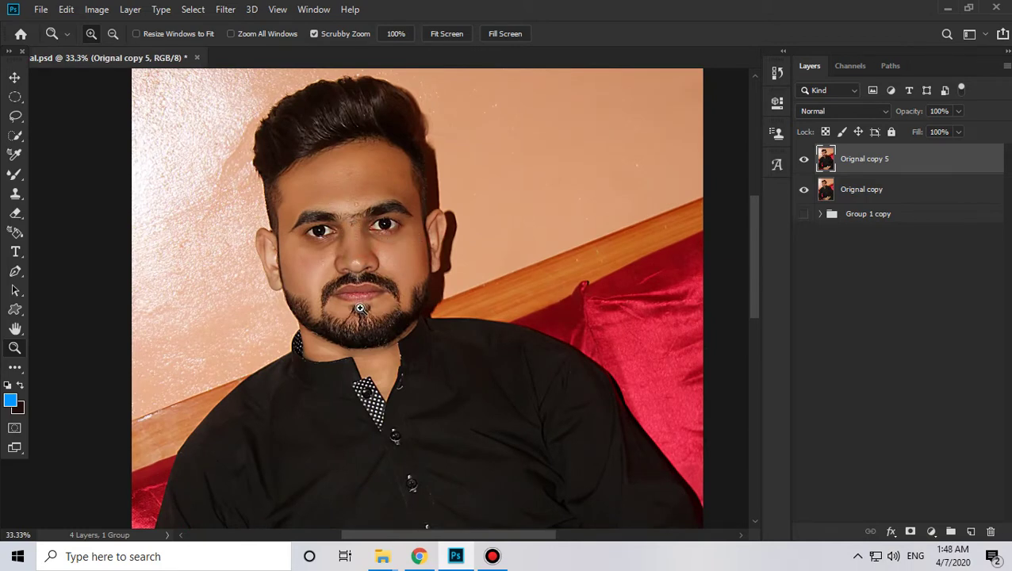
Step: Duplicate the layer as Orignal copy 6 and darken its midtones with Levels gamma 0.80
{"action": "scroll", "coordinate": [359, 309], "scroll_direction": "up", "scroll_amount": 1}
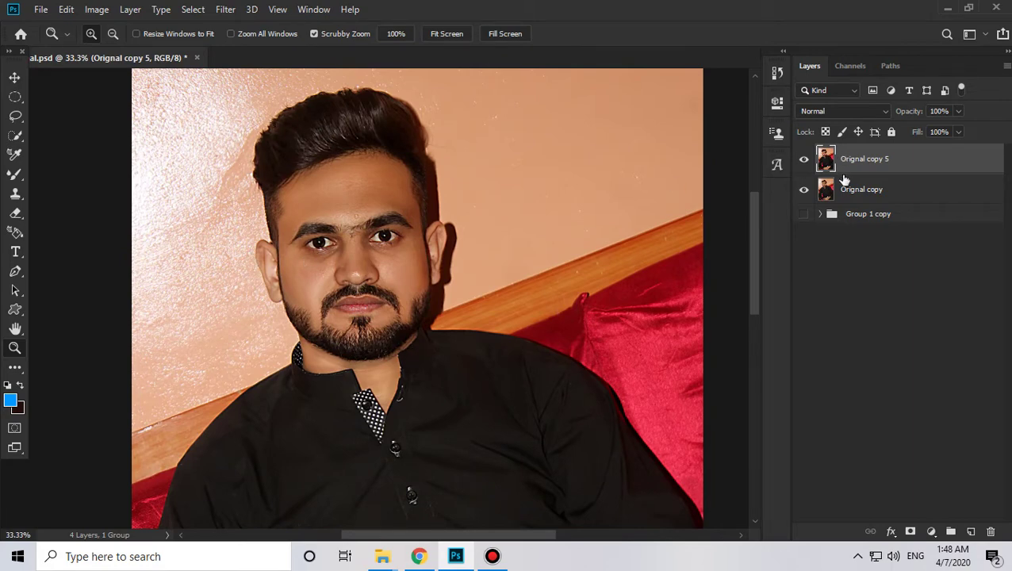
{"action": "key", "text": "ctrl+j"}
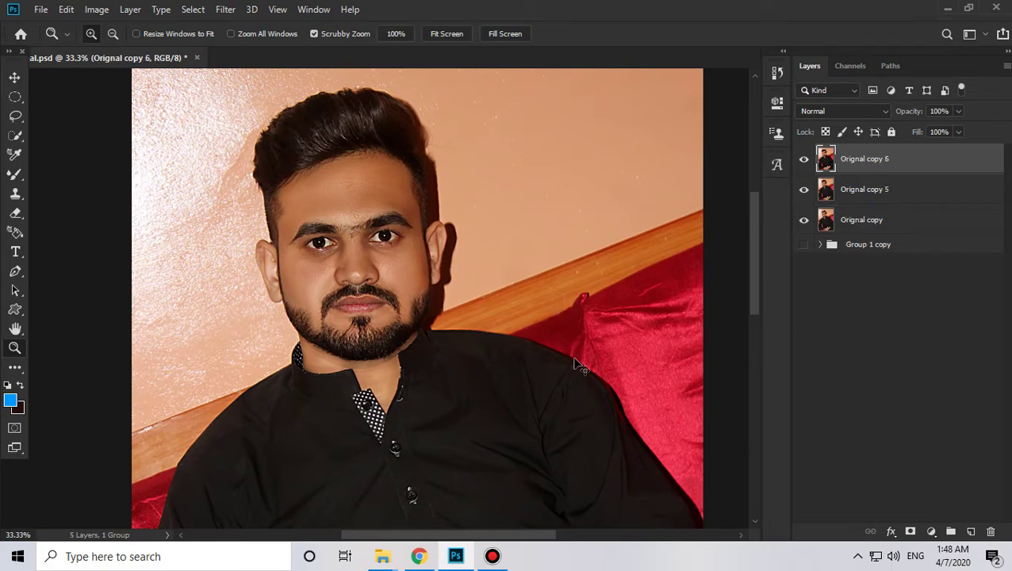
{"action": "key", "text": "ctrl+l"}
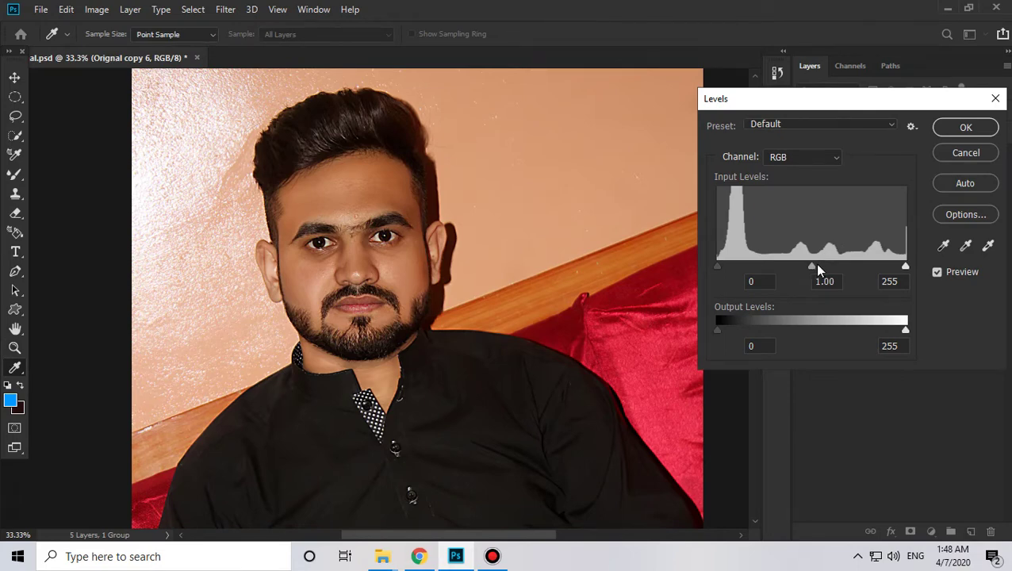
{"action": "left_click_drag", "start_coordinate": [811, 267], "coordinate": [825, 268]}
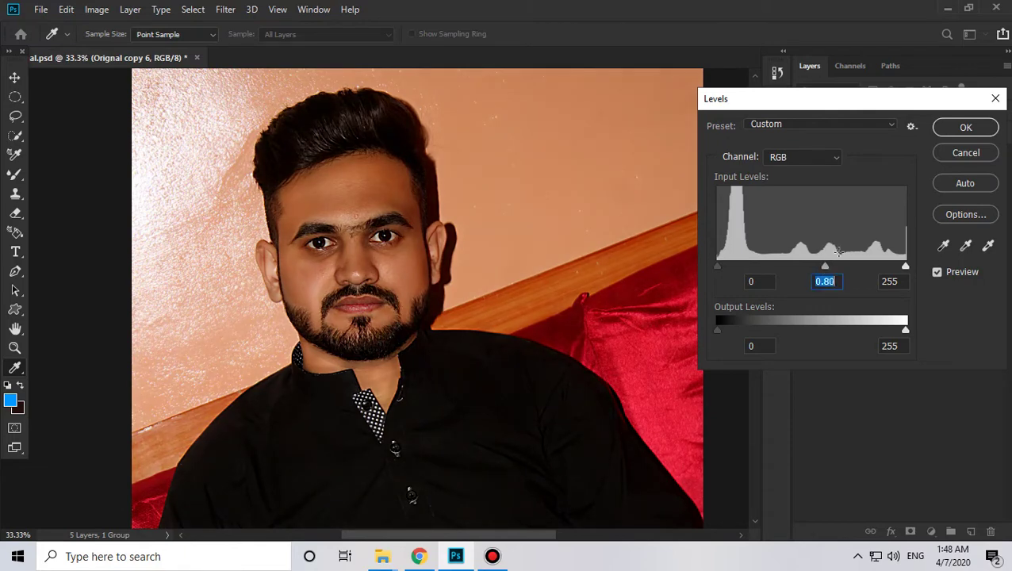
{"action": "left_click", "coordinate": [954, 127]}
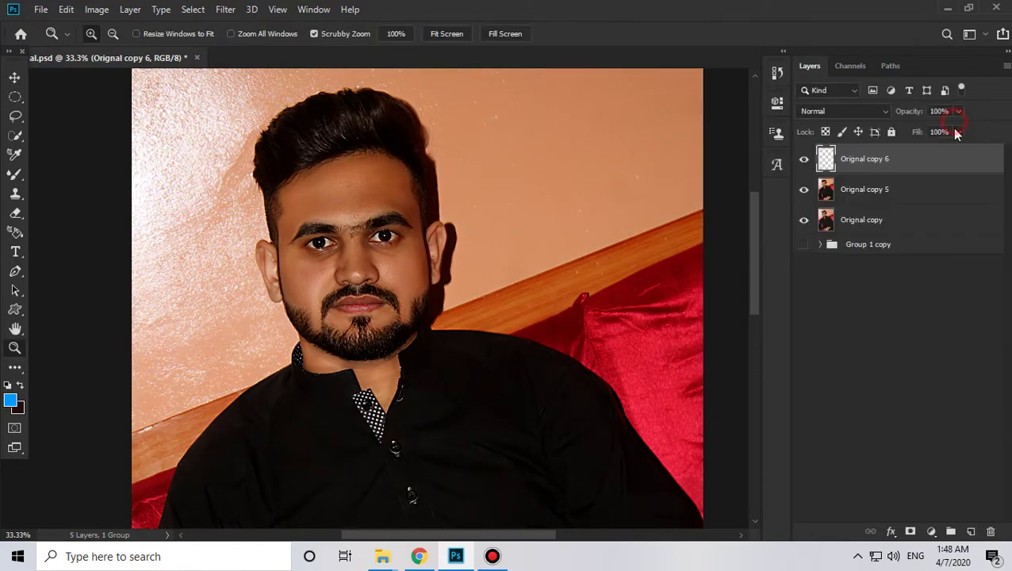
{"action": "left_click", "coordinate": [805, 162]}
{"action": "left_click", "coordinate": [804, 161]}
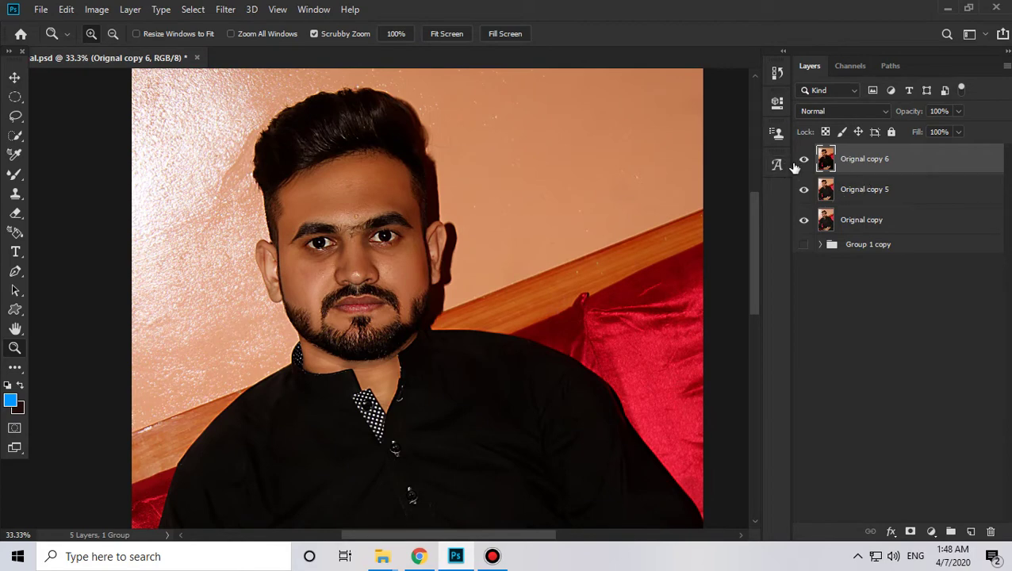
{"action": "left_click", "coordinate": [291, 223]}
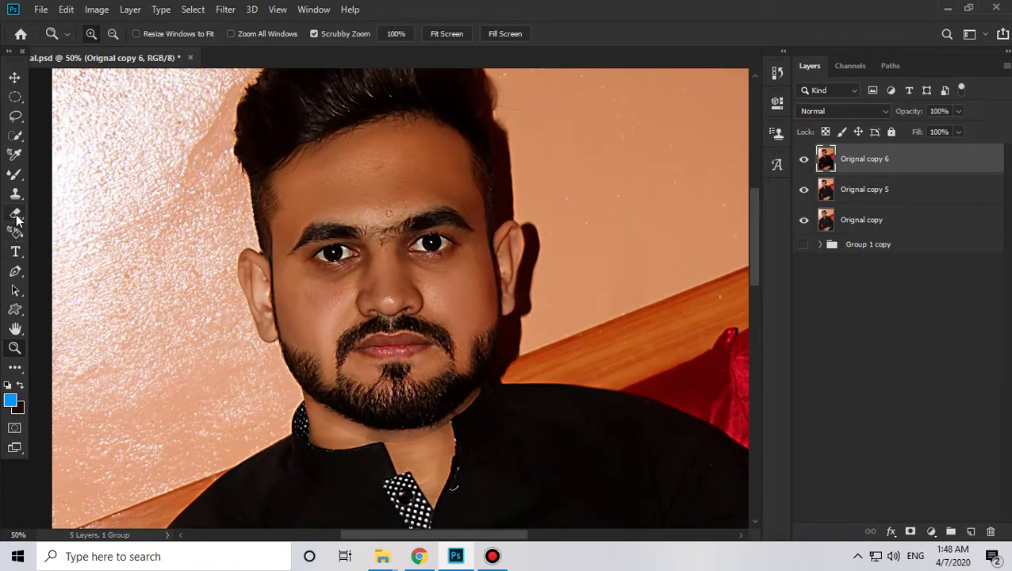
Step: Pick the Eraser with an enlarged soft brush and compare Orignal copy 6 on and off
{"action": "left_click", "coordinate": [15, 213]}
{"action": "right_click", "coordinate": [377, 180]}
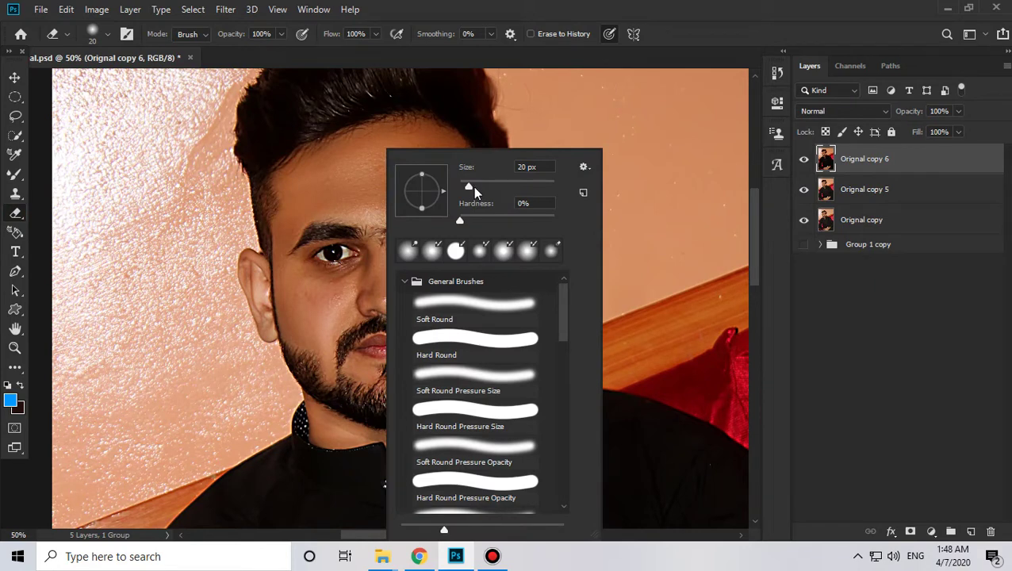
{"action": "left_click_drag", "start_coordinate": [471, 186], "coordinate": [496, 185]}
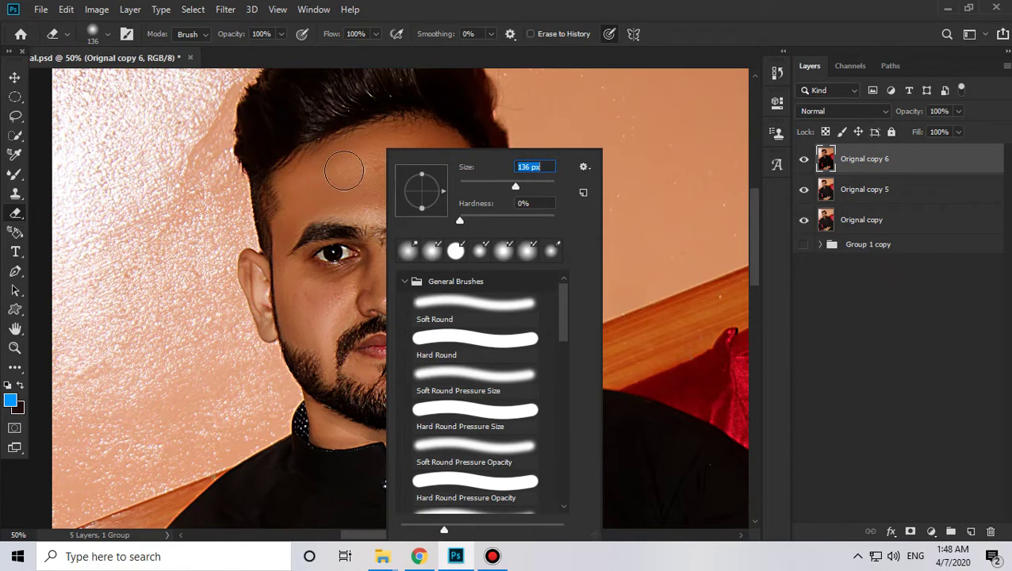
{"action": "key", "text": "Return"}
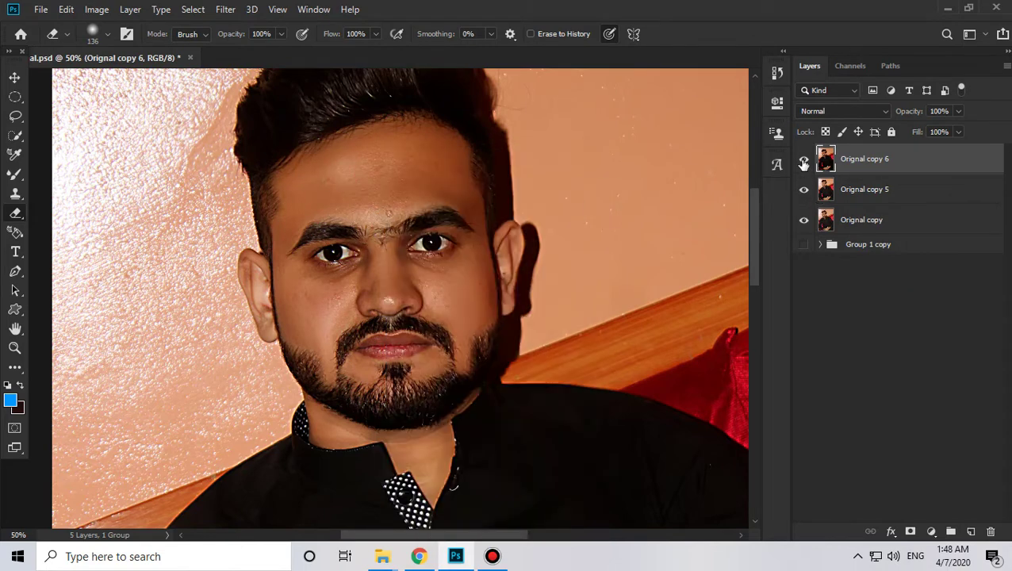
{"action": "left_click", "coordinate": [804, 161]}
{"action": "left_click", "coordinate": [803, 162]}
Step: With a 61 px eraser, lighten the left cheek edge and the area above the left eyebrow
{"action": "scroll", "coordinate": [505, 295], "scroll_direction": "up", "scroll_amount": 2}
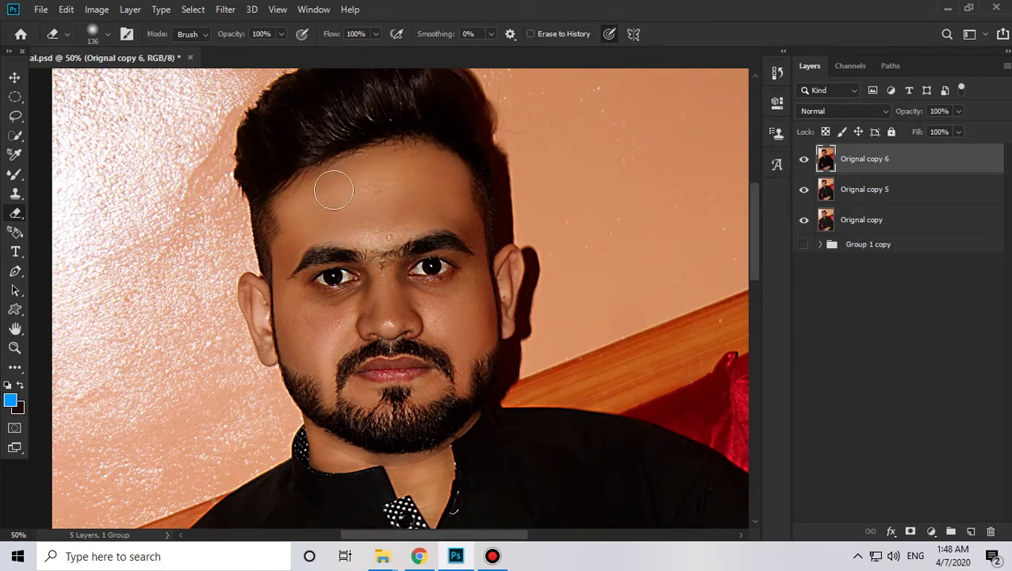
{"action": "left_click", "coordinate": [313, 197]}
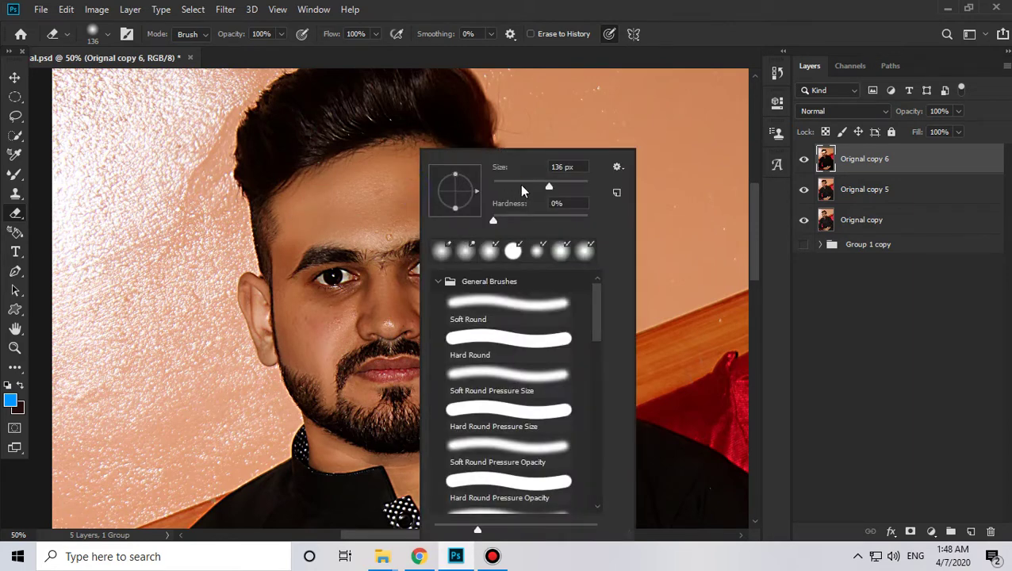
{"action": "left_click", "coordinate": [521, 187]}
{"action": "left_click", "coordinate": [287, 242]}
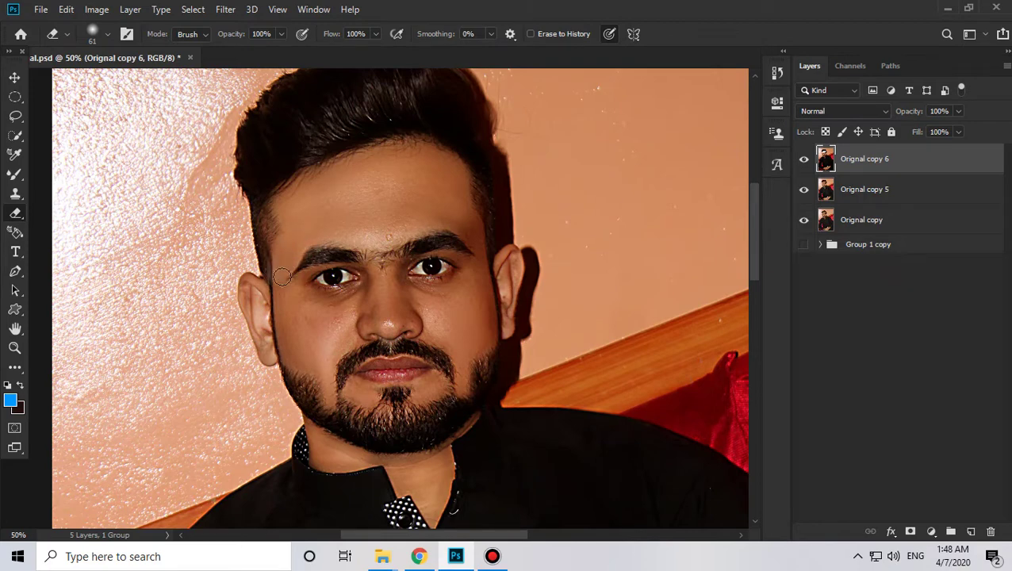
{"action": "left_click_drag", "start_coordinate": [282, 277], "coordinate": [303, 365]}
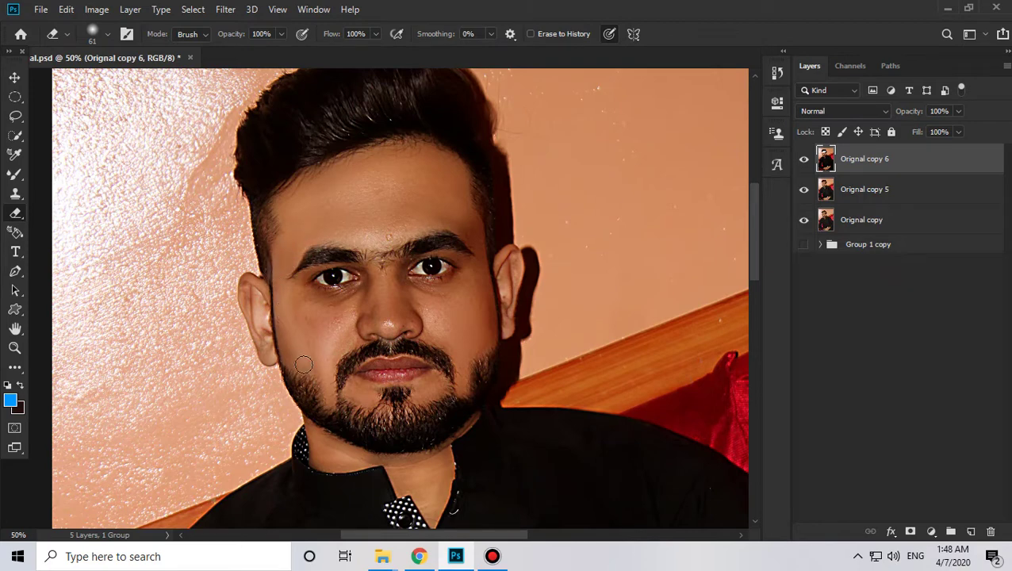
{"action": "left_click", "coordinate": [339, 232]}
{"action": "left_click", "coordinate": [360, 234]}
Step: Enlarge the eraser to 77 px and even out the reddish patch on the left cheek
{"action": "right_click", "coordinate": [466, 261]}
{"action": "left_click_drag", "start_coordinate": [580, 185], "coordinate": [588, 186]}
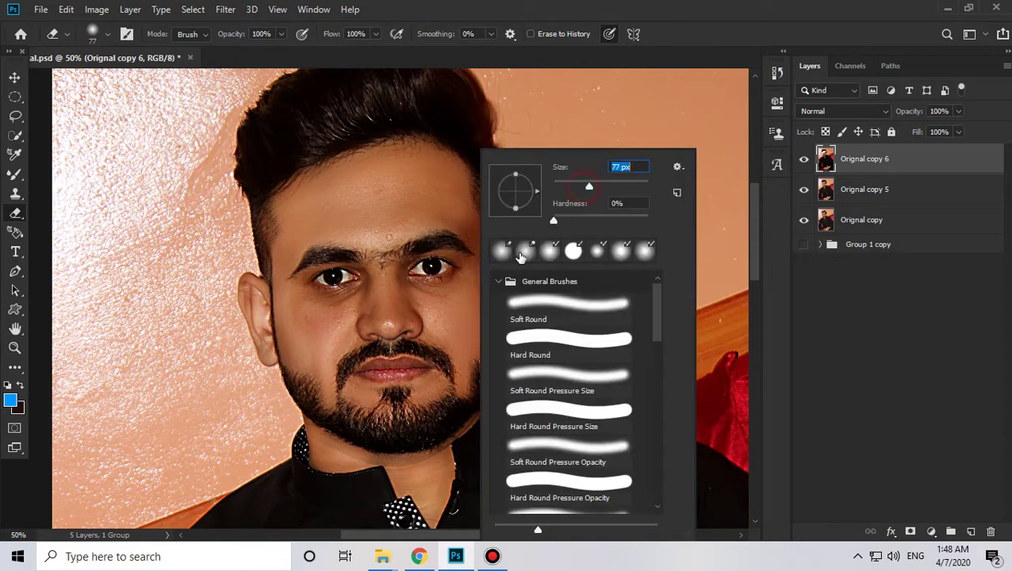
{"action": "left_click", "coordinate": [448, 210]}
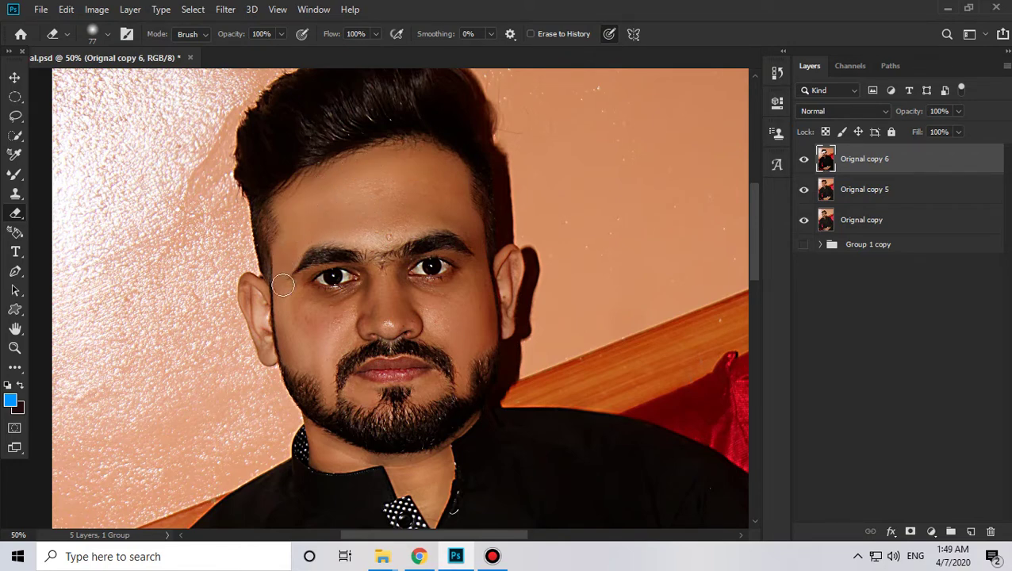
{"action": "left_click_drag", "start_coordinate": [304, 333], "coordinate": [346, 307]}
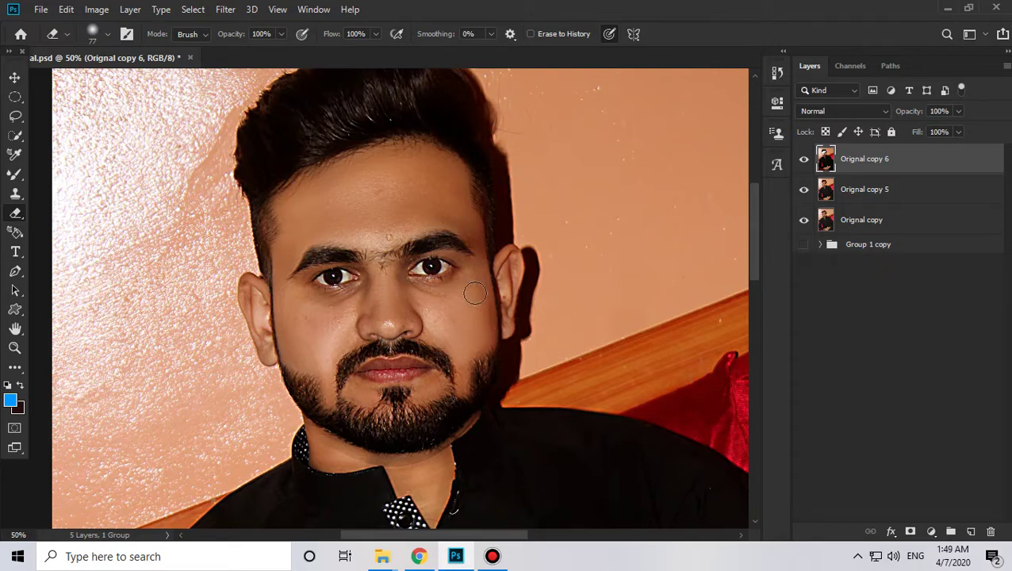
Step: Zoom to 100% on the face and set the Eraser size to 40 px
{"action": "key", "text": "z"}
{"action": "left_click", "coordinate": [349, 312]}
{"action": "left_click", "coordinate": [296, 407]}
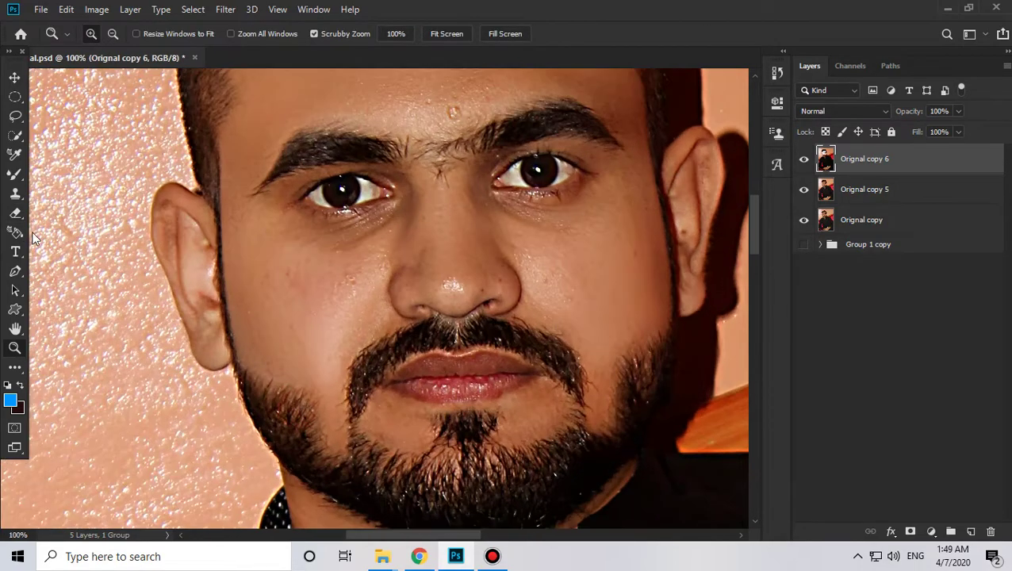
{"action": "left_click", "coordinate": [14, 212]}
{"action": "scroll", "coordinate": [230, 317], "scroll_direction": "down", "scroll_amount": 2}
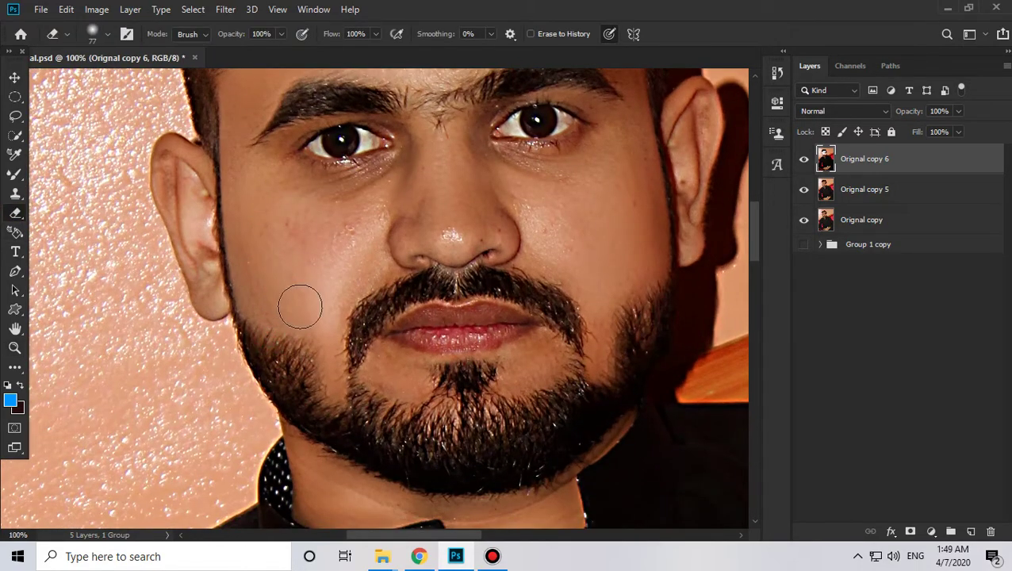
{"action": "right_click", "coordinate": [338, 260]}
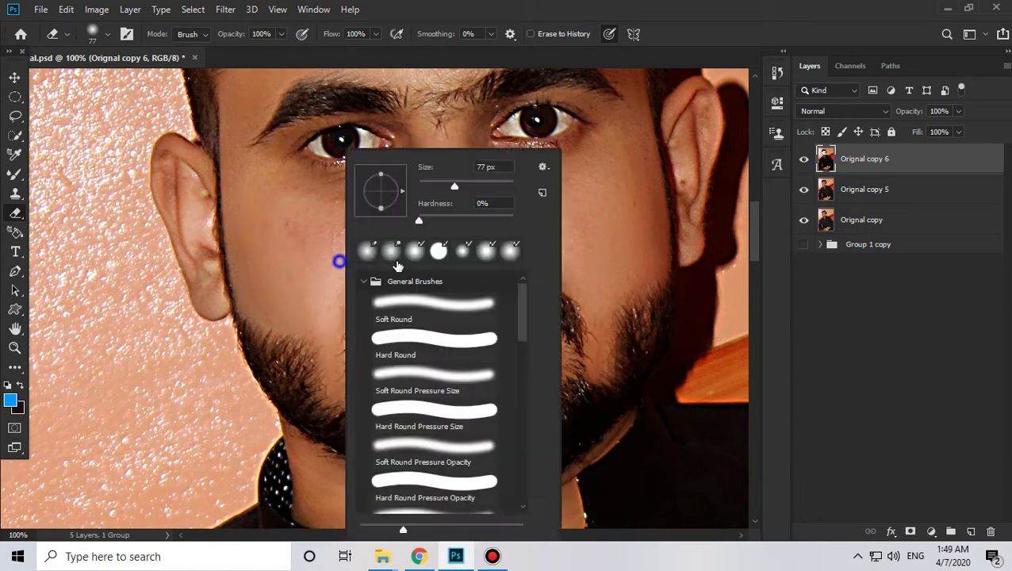
{"action": "left_click", "coordinate": [438, 184]}
{"action": "left_click", "coordinate": [313, 310]}
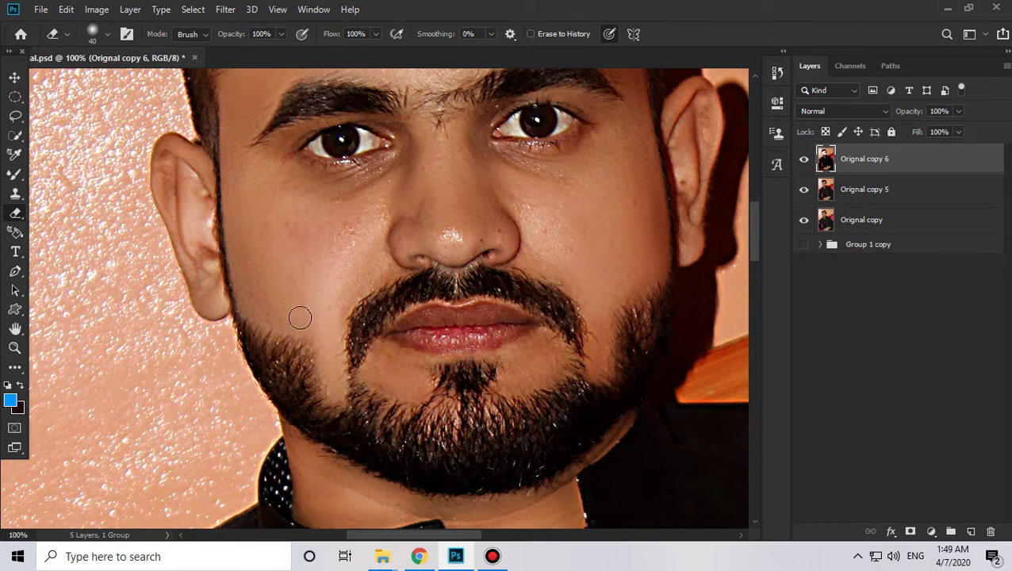
Step: Erase the top layer beside the chin and along the right cheek, toggling the layer to compare
{"action": "left_click_drag", "start_coordinate": [425, 351], "coordinate": [371, 310]}
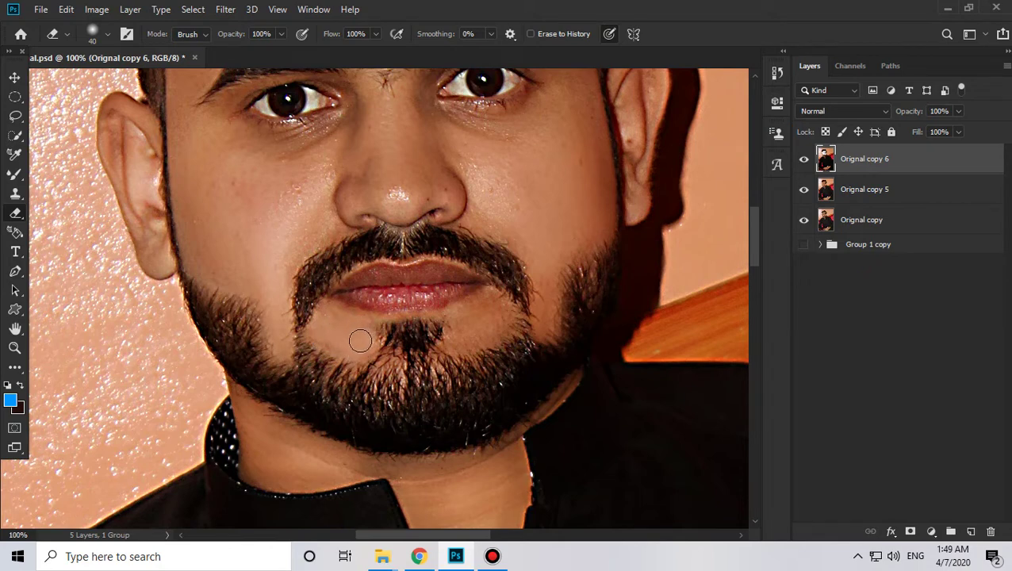
{"action": "left_click", "coordinate": [463, 337]}
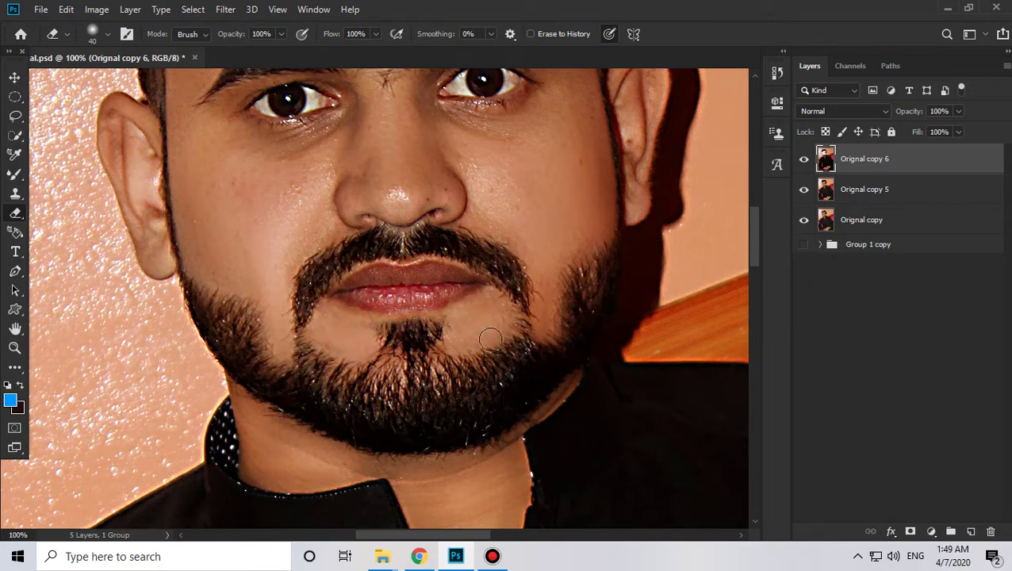
{"action": "left_click", "coordinate": [541, 266]}
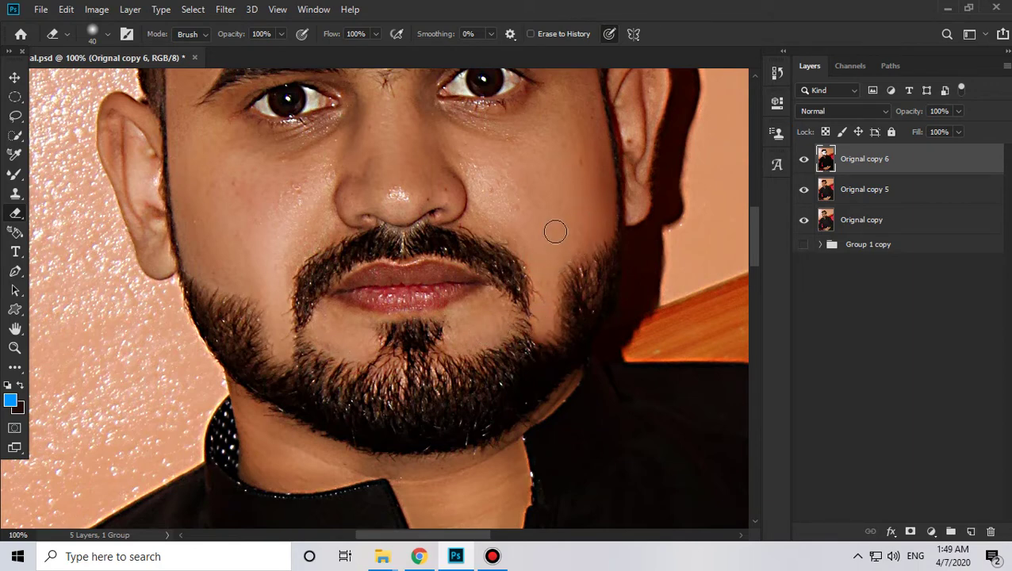
{"action": "left_click", "coordinate": [506, 219]}
{"action": "left_click", "coordinate": [804, 159]}
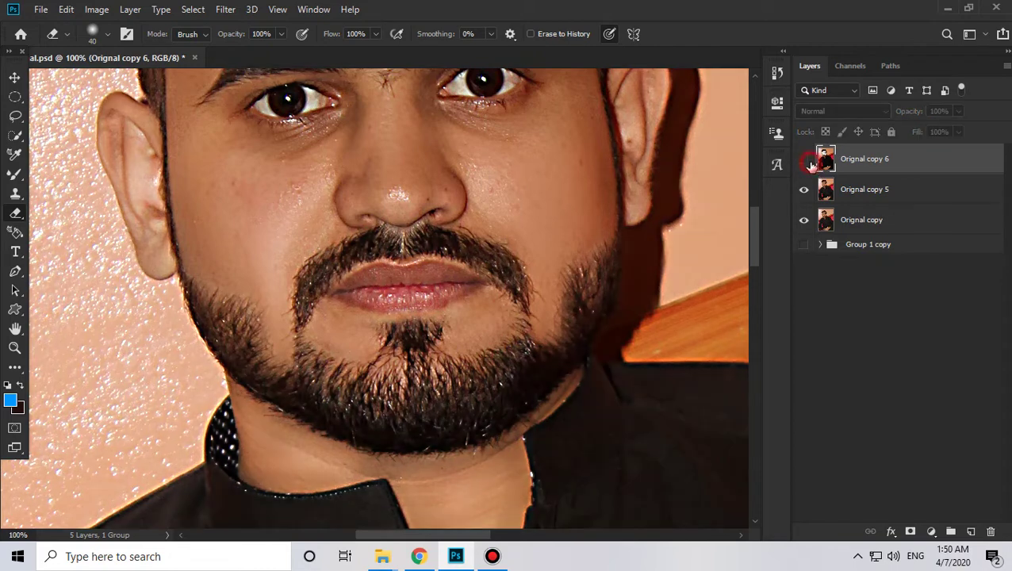
{"action": "left_click", "coordinate": [804, 159]}
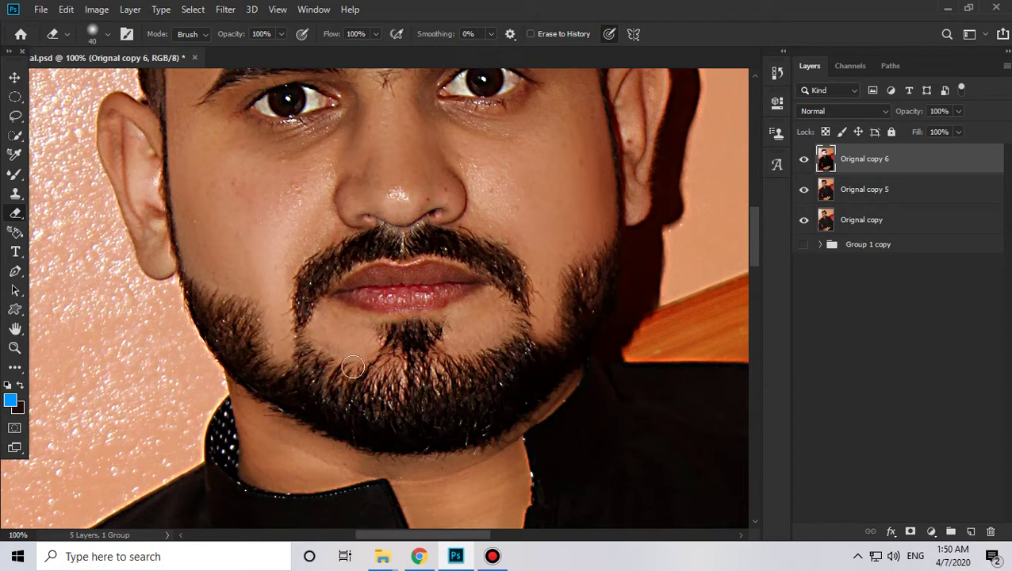
{"action": "left_click", "coordinate": [349, 338]}
Step: Soften the dark contours of both ears and erase spots beside the nose and left eye
{"action": "left_click_drag", "start_coordinate": [407, 245], "coordinate": [445, 375]}
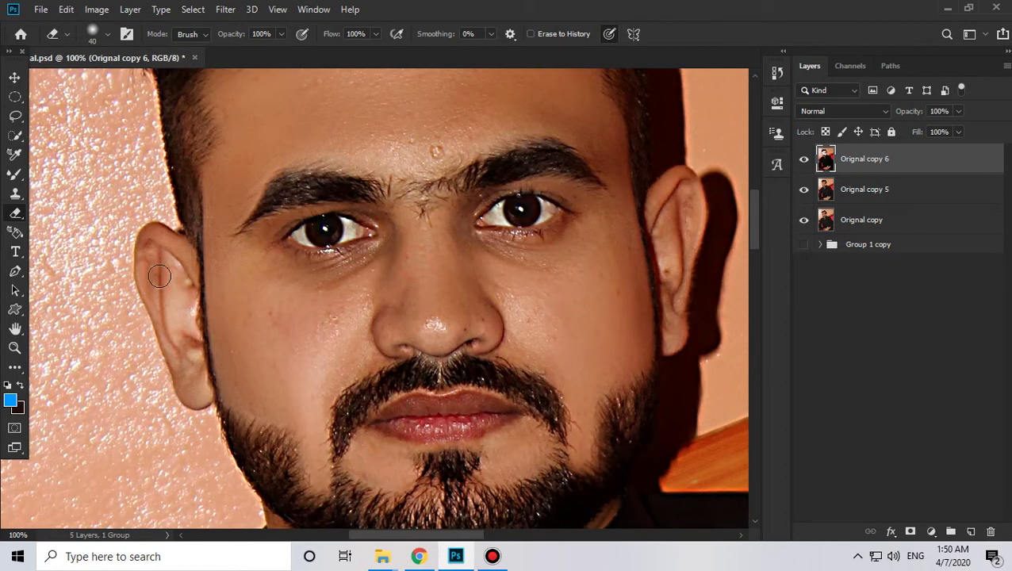
{"action": "mouse_move", "coordinate": [181, 258]}
{"action": "left_mouse_down"}
{"action": "mouse_move", "coordinate": [163, 239]}
{"action": "mouse_move", "coordinate": [144, 242]}
{"action": "mouse_move", "coordinate": [167, 344]}
{"action": "mouse_move", "coordinate": [191, 389]}
{"action": "mouse_move", "coordinate": [179, 256]}
{"action": "mouse_move", "coordinate": [148, 237]}
{"action": "mouse_move", "coordinate": [146, 278]}
{"action": "mouse_move", "coordinate": [200, 395]}
{"action": "left_mouse_up"}
{"action": "mouse_move", "coordinate": [659, 265]}
{"action": "left_mouse_down"}
{"action": "mouse_move", "coordinate": [664, 191]}
{"action": "mouse_move", "coordinate": [659, 205]}
{"action": "mouse_move", "coordinate": [683, 180]}
{"action": "mouse_move", "coordinate": [681, 307]}
{"action": "mouse_move", "coordinate": [670, 255]}
{"action": "left_mouse_up"}
{"action": "mouse_move", "coordinate": [678, 196]}
{"action": "left_mouse_down"}
{"action": "mouse_move", "coordinate": [655, 219]}
{"action": "mouse_move", "coordinate": [658, 198]}
{"action": "left_mouse_up"}
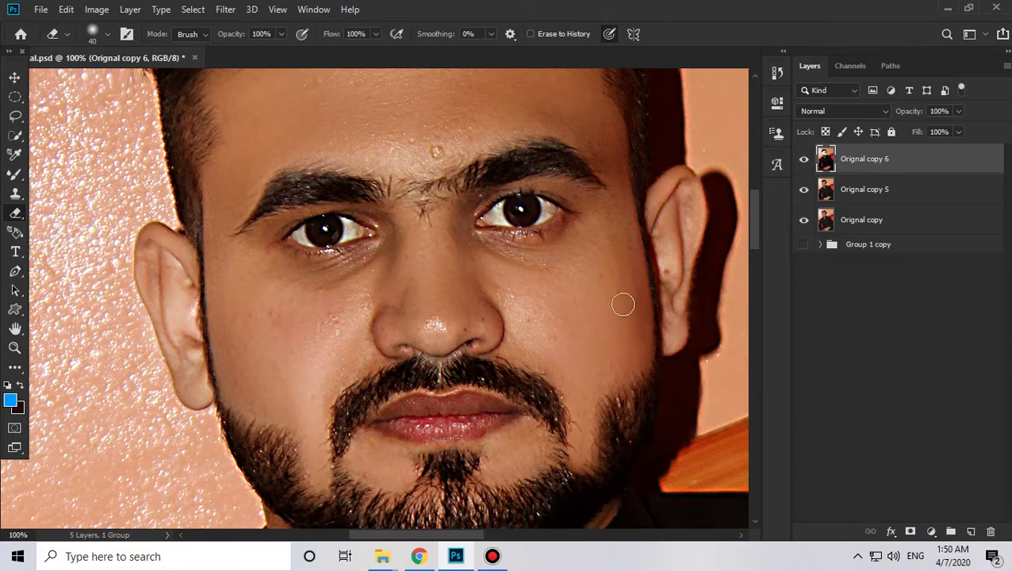
{"action": "left_click_drag", "start_coordinate": [505, 425], "coordinate": [512, 474]}
{"action": "left_click_drag", "start_coordinate": [483, 312], "coordinate": [479, 282]}
{"action": "left_click", "coordinate": [384, 280]}
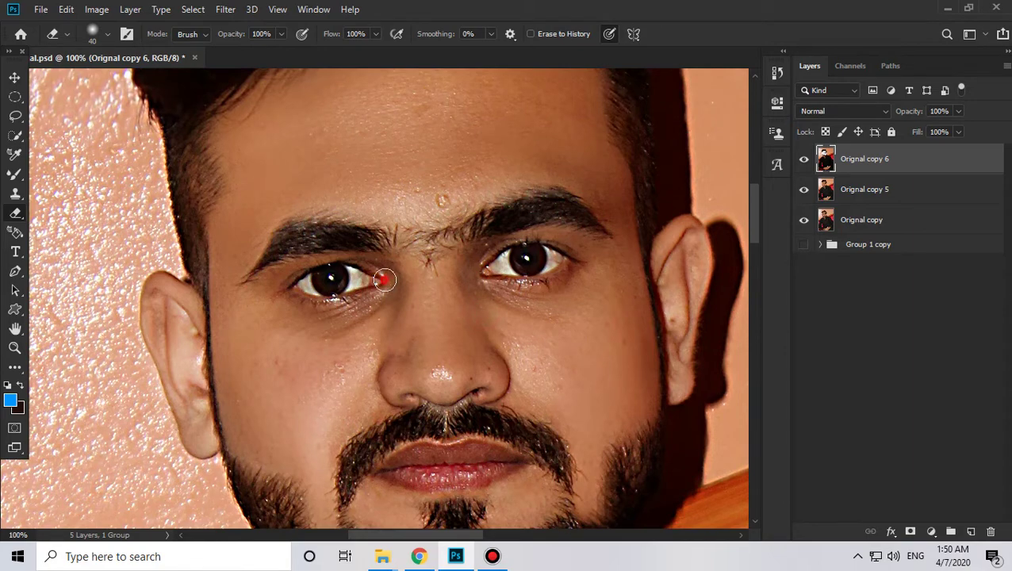
{"action": "left_click_drag", "start_coordinate": [366, 401], "coordinate": [378, 267]}
Step: Erase the top layer along the left beard edge, the jaw, and down the neck skin
{"action": "left_click_drag", "start_coordinate": [421, 376], "coordinate": [403, 316]}
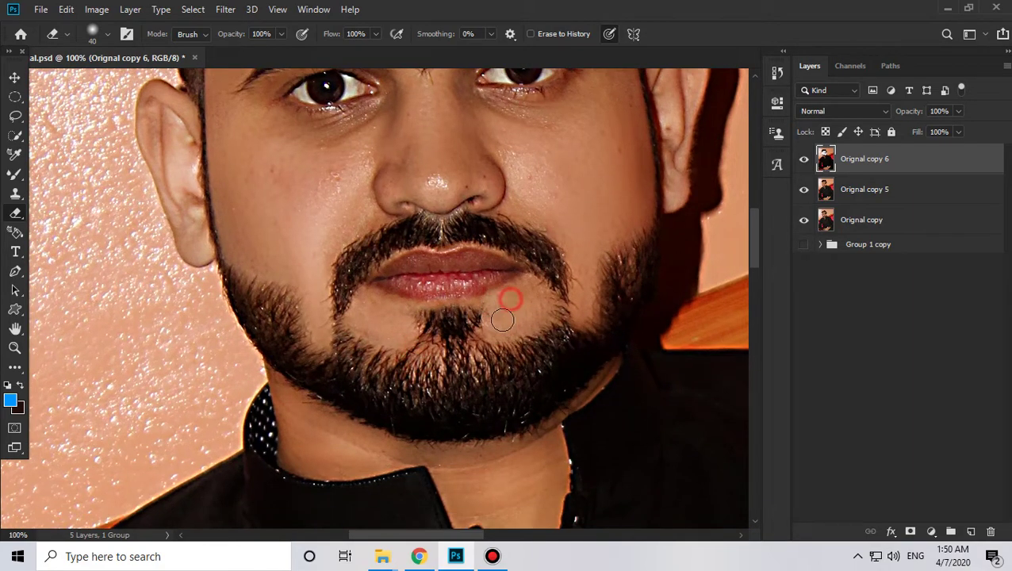
{"action": "scroll", "coordinate": [381, 334], "scroll_direction": "down", "scroll_amount": 2}
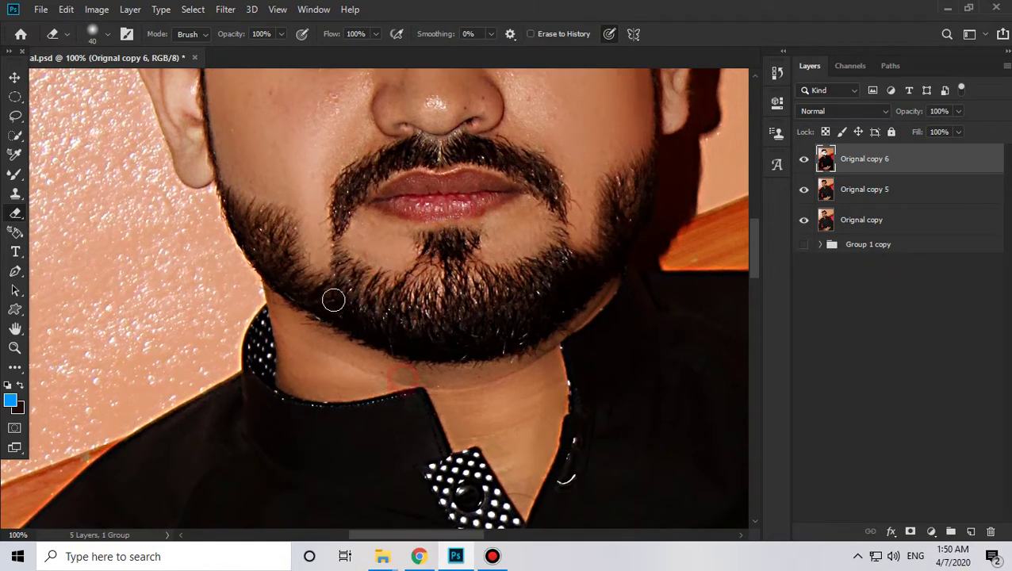
{"action": "left_click", "coordinate": [318, 255]}
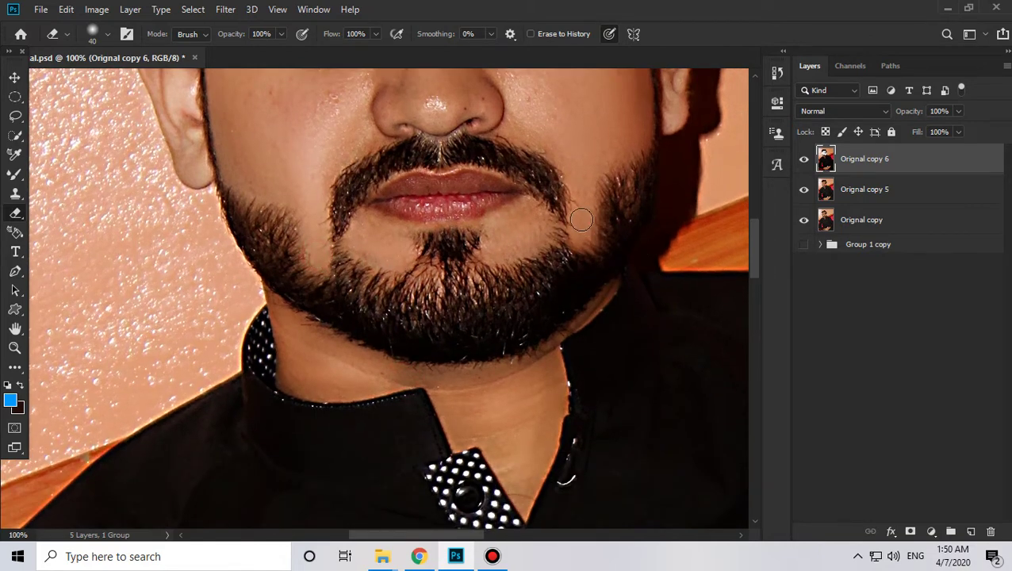
{"action": "scroll", "coordinate": [383, 339], "scroll_direction": "down", "scroll_amount": 2}
{"action": "left_click", "coordinate": [323, 308]}
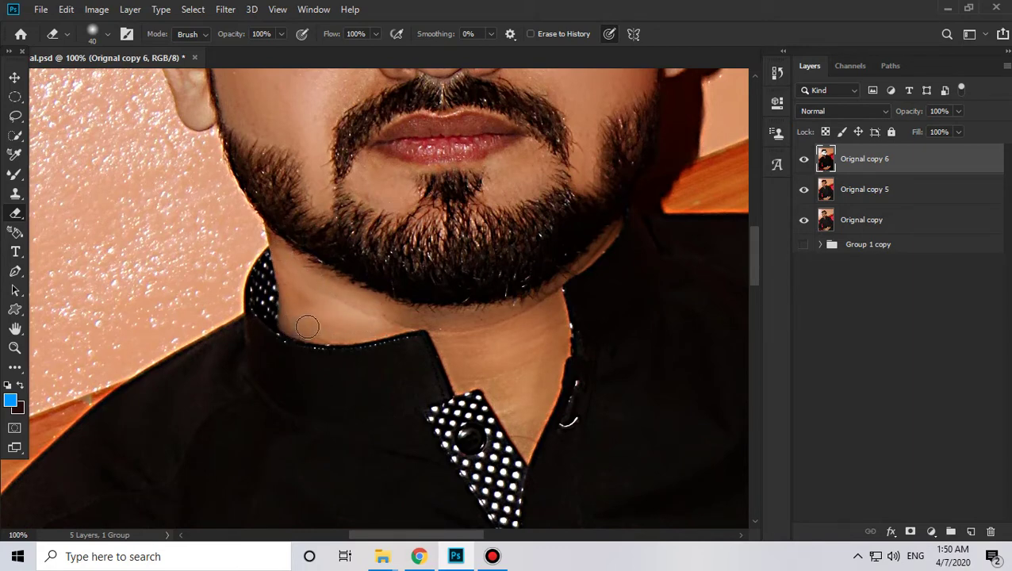
{"action": "left_click", "coordinate": [365, 312]}
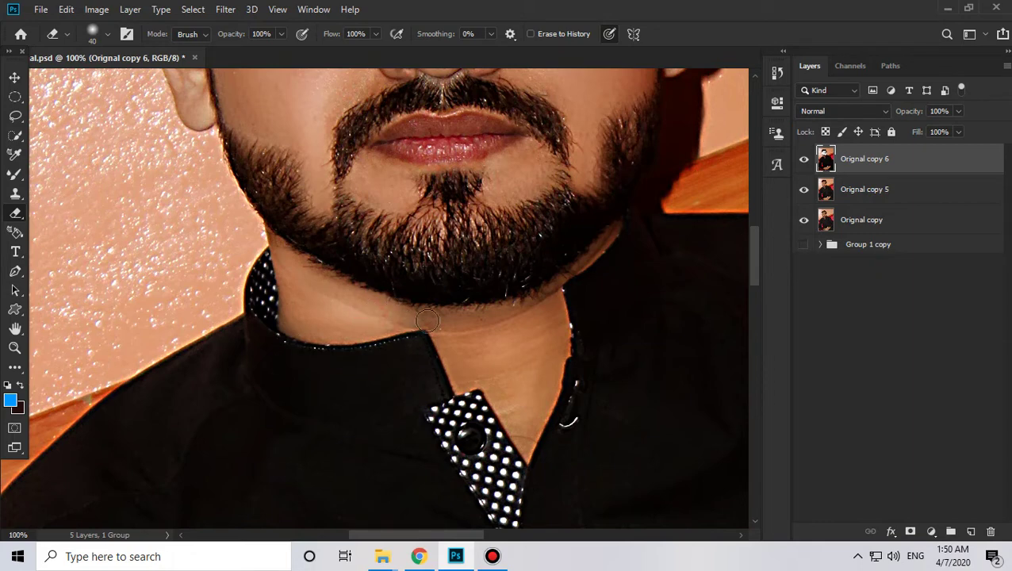
{"action": "left_click_drag", "start_coordinate": [481, 368], "coordinate": [448, 327]}
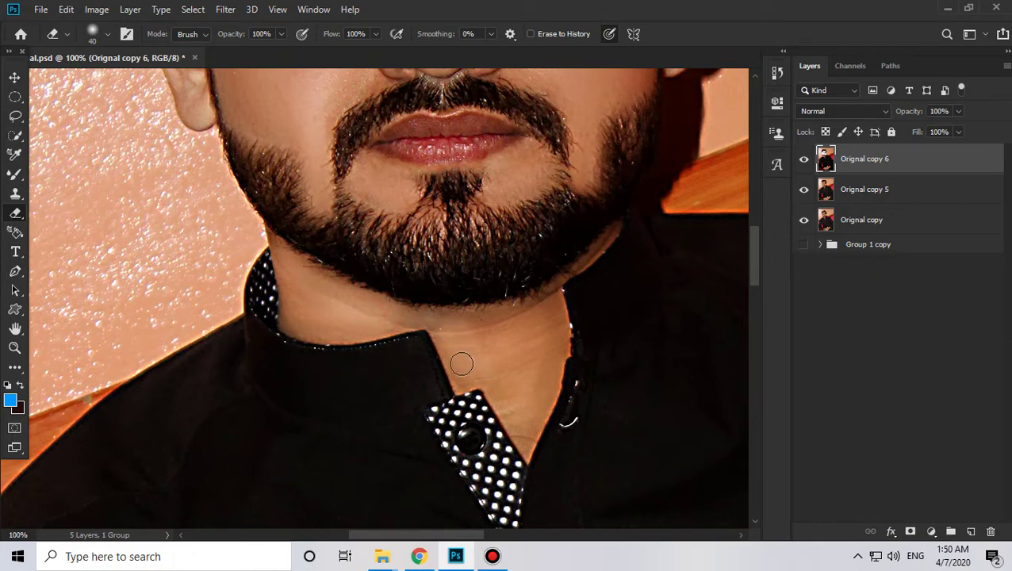
{"action": "mouse_move", "coordinate": [529, 425]}
{"action": "left_mouse_down"}
{"action": "mouse_move", "coordinate": [480, 381]}
{"action": "mouse_move", "coordinate": [468, 302]}
{"action": "mouse_move", "coordinate": [435, 306]}
{"action": "mouse_move", "coordinate": [457, 301]}
{"action": "mouse_move", "coordinate": [450, 276]}
{"action": "mouse_move", "coordinate": [426, 272]}
{"action": "mouse_move", "coordinate": [448, 269]}
{"action": "mouse_move", "coordinate": [423, 270]}
{"action": "mouse_move", "coordinate": [482, 268]}
{"action": "mouse_move", "coordinate": [480, 309]}
{"action": "mouse_move", "coordinate": [504, 273]}
{"action": "mouse_move", "coordinate": [501, 295]}
{"action": "mouse_move", "coordinate": [493, 250]}
{"action": "mouse_move", "coordinate": [497, 264]}
{"action": "mouse_move", "coordinate": [479, 257]}
{"action": "mouse_move", "coordinate": [441, 276]}
{"action": "left_mouse_up"}
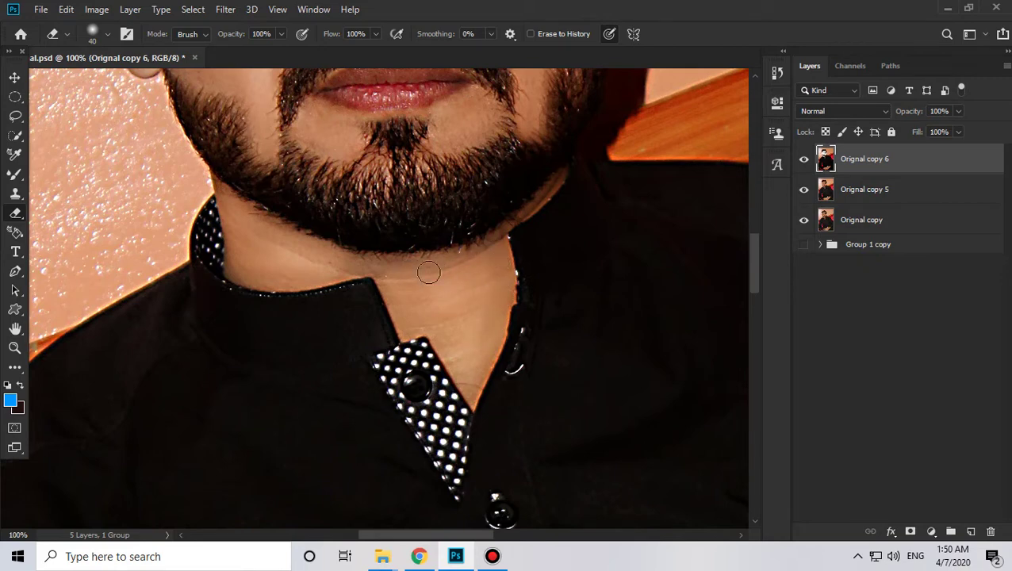
{"action": "left_click_drag", "start_coordinate": [354, 265], "coordinate": [325, 264]}
{"action": "left_click_drag", "start_coordinate": [431, 286], "coordinate": [397, 280]}
{"action": "left_click_drag", "start_coordinate": [481, 285], "coordinate": [438, 300]}
Step: Shrink the eraser to 14 px, zoom out to 33.3%, and hide Orignal copy 6 to compare
{"action": "right_click", "coordinate": [509, 211]}
{"action": "left_click_drag", "start_coordinate": [599, 185], "coordinate": [594, 184]}
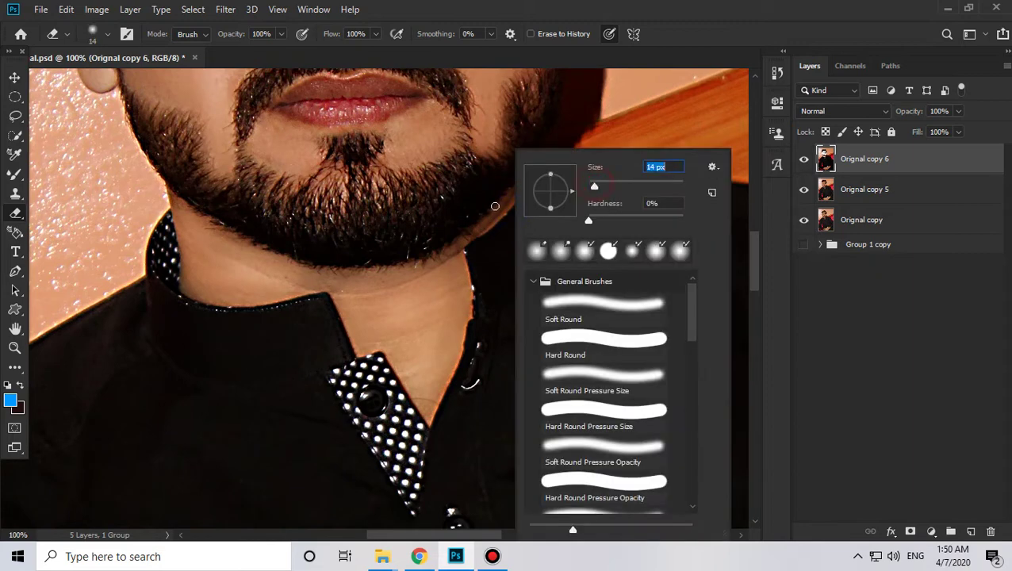
{"action": "left_click", "coordinate": [507, 204]}
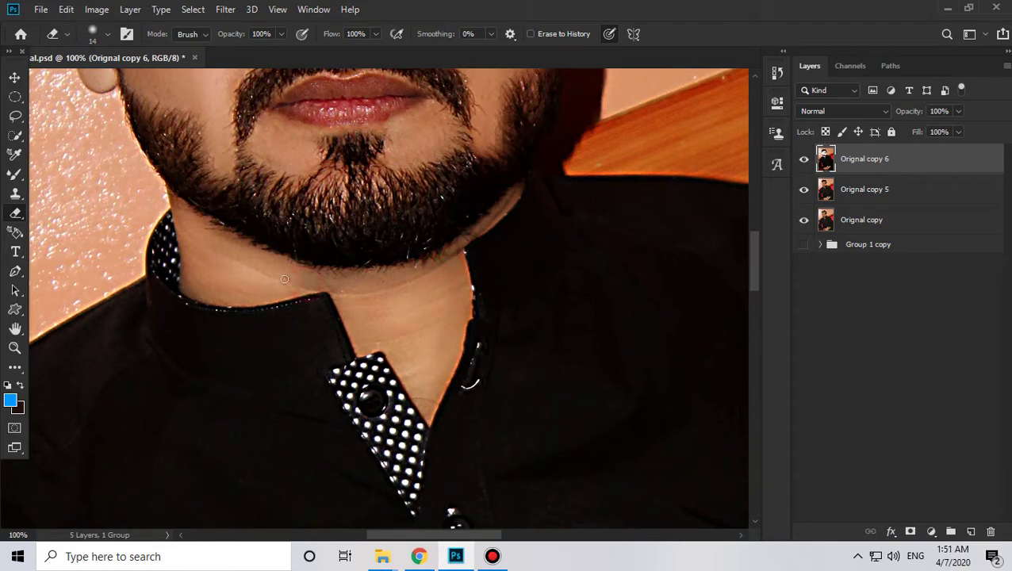
{"action": "left_click_drag", "start_coordinate": [422, 282], "coordinate": [401, 153]}
{"action": "key", "text": "z"}
{"action": "left_click", "coordinate": [399, 207], "text": "alt"}
{"action": "left_click", "coordinate": [399, 208], "text": "alt"}
{"action": "left_click", "coordinate": [400, 208], "text": "alt"}
{"action": "left_click_drag", "start_coordinate": [424, 208], "coordinate": [440, 333]}
{"action": "left_click", "coordinate": [803, 161]}
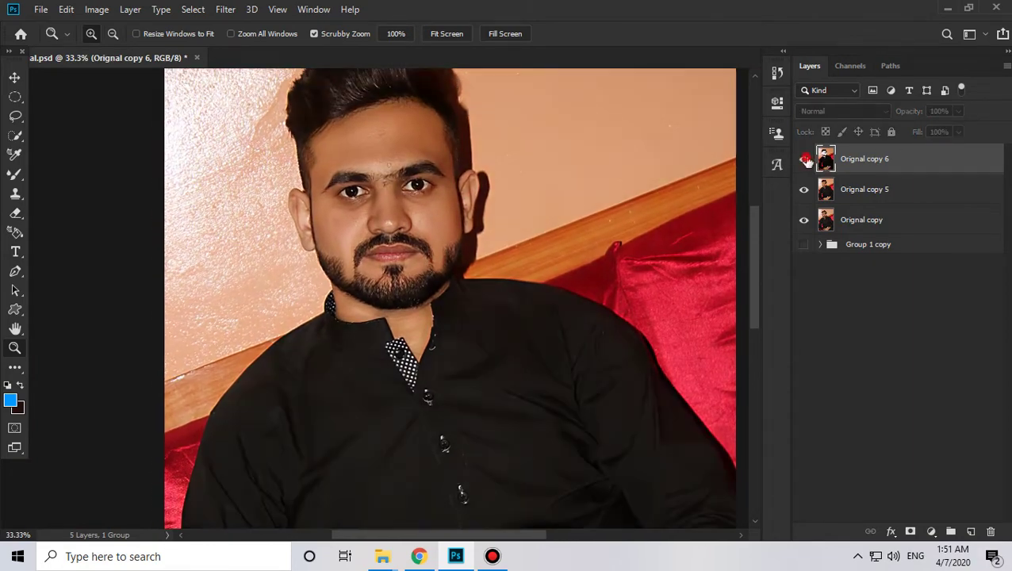
Step: Show Orignal copy 6 and erase along the left eyebrow's lower edge and the spot above it
{"action": "left_click", "coordinate": [805, 162]}
{"action": "left_click", "coordinate": [825, 161], "text": "ctrl"}
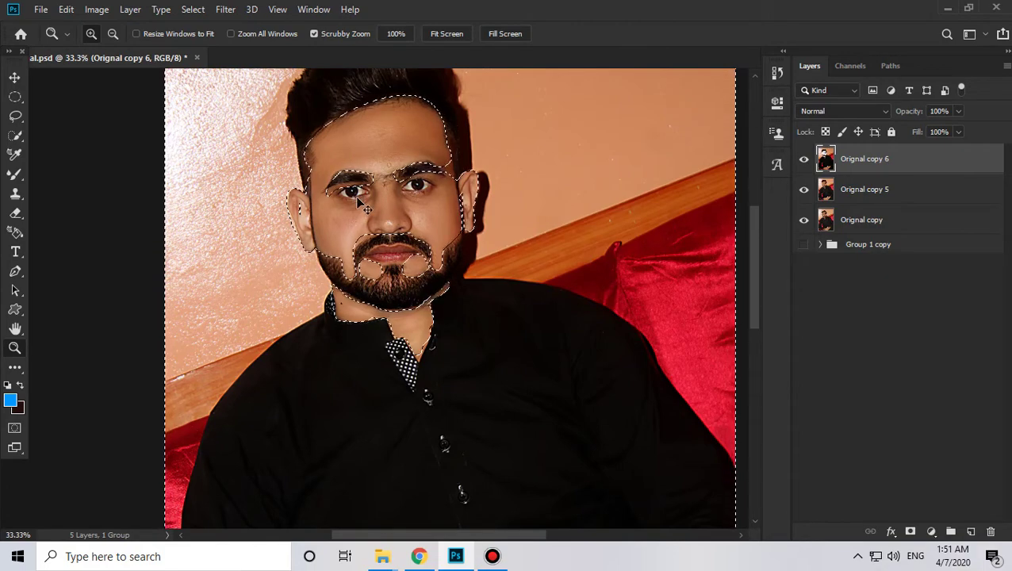
{"action": "left_click", "coordinate": [346, 176]}
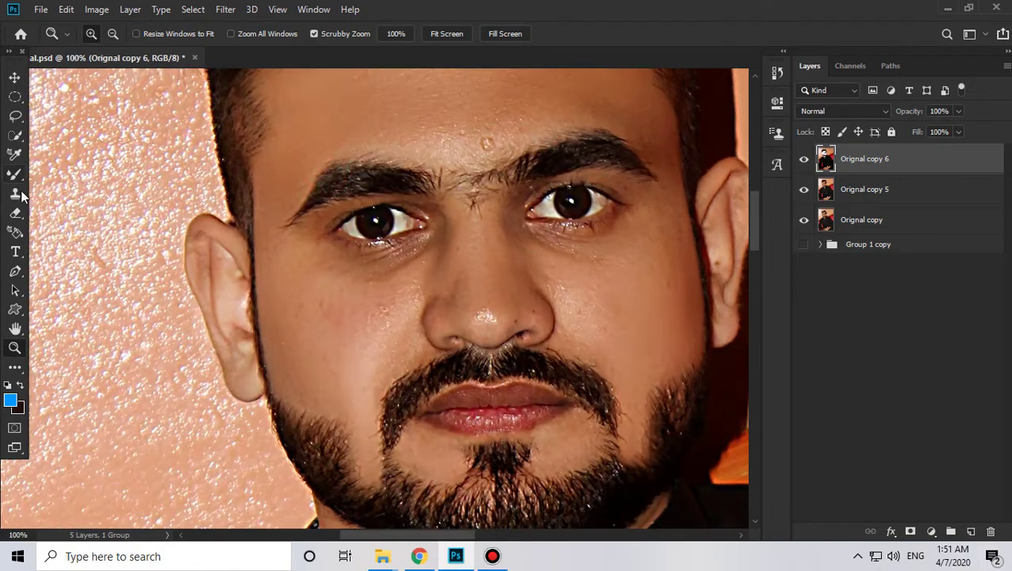
{"action": "left_click", "coordinate": [15, 213]}
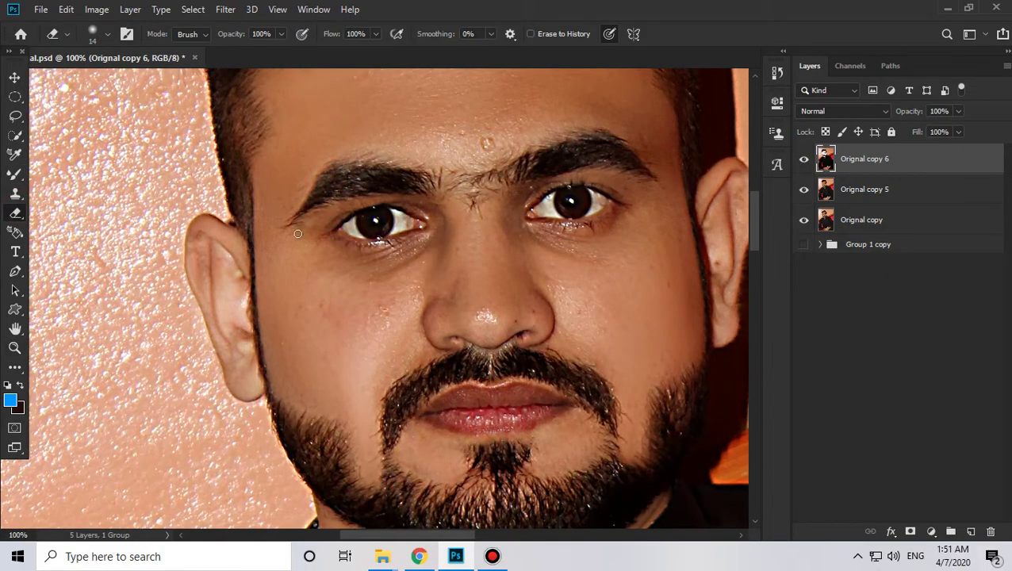
{"action": "left_click_drag", "start_coordinate": [361, 205], "coordinate": [427, 200]}
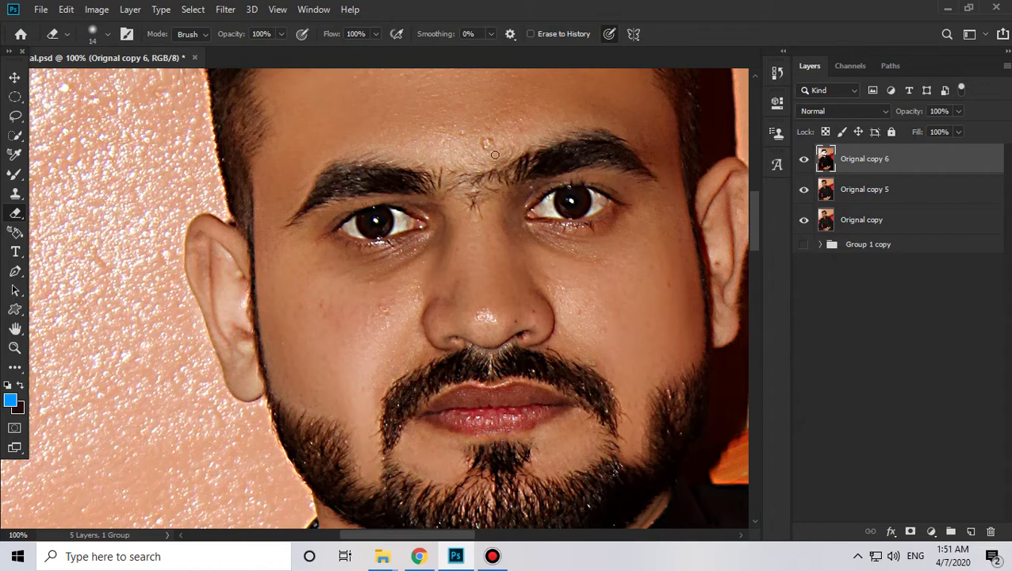
{"action": "left_click", "coordinate": [406, 157]}
Step: Zoom the face to 66.7% and set the eraser size to 36 px
{"action": "key", "text": "z"}
{"action": "left_click", "coordinate": [375, 241], "text": "alt"}
{"action": "left_click", "coordinate": [375, 241], "text": "alt"}
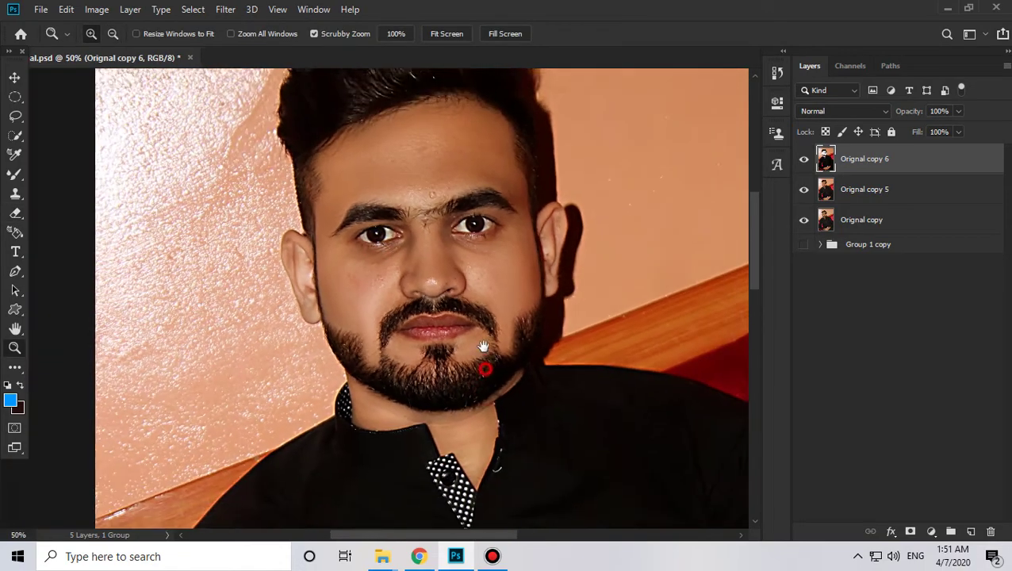
{"action": "left_click_drag", "start_coordinate": [484, 364], "coordinate": [482, 342]}
{"action": "left_click", "coordinate": [375, 227]}
{"action": "left_click", "coordinate": [13, 214]}
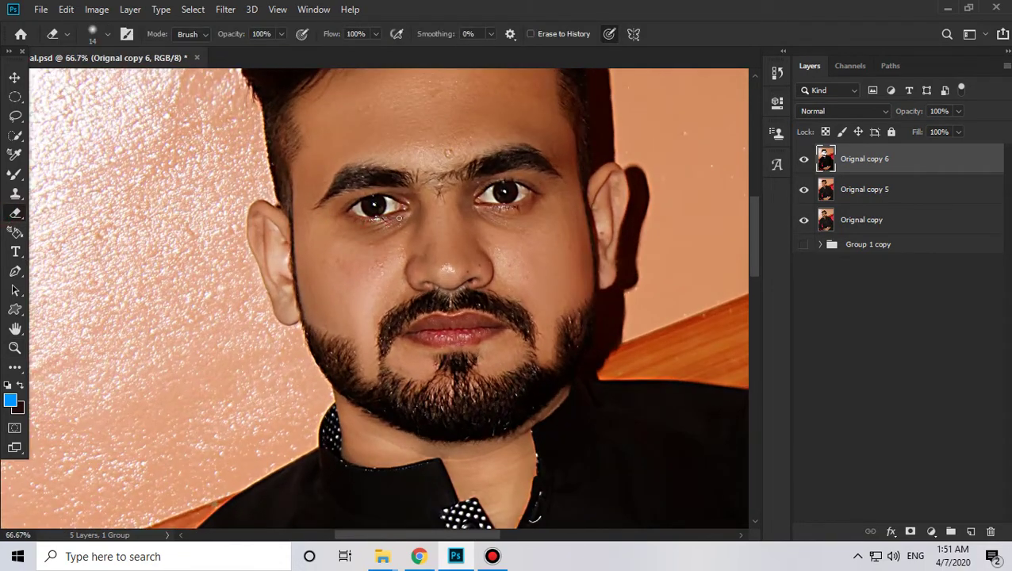
{"action": "right_click", "coordinate": [398, 218]}
{"action": "left_click", "coordinate": [507, 184]}
{"action": "key", "text": "Return"}
Step: Zoom out to 25% and frame the clasped hands
{"action": "left_click_drag", "start_coordinate": [528, 361], "coordinate": [557, 212]}
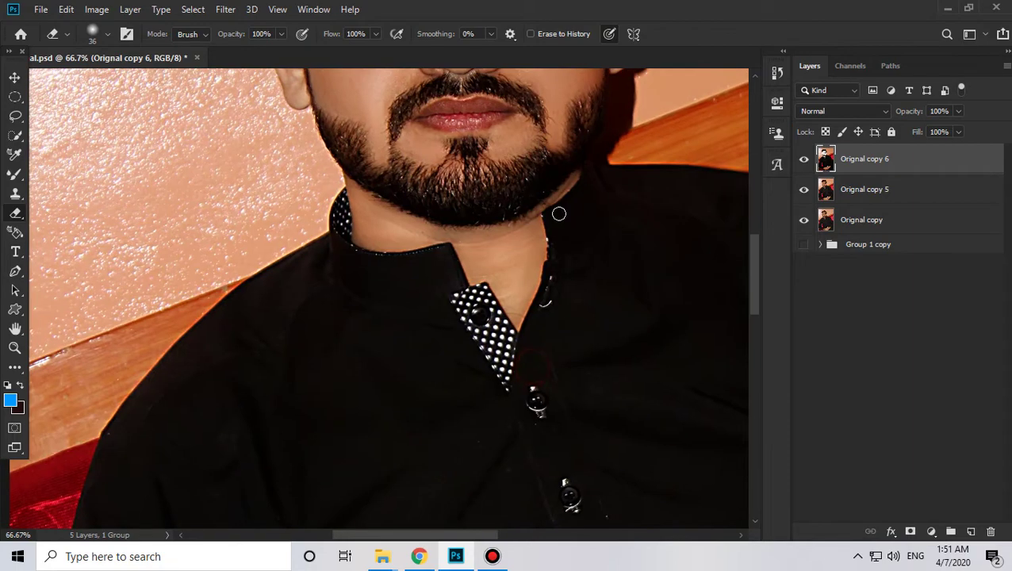
{"action": "key", "text": "z"}
{"action": "left_click", "coordinate": [453, 188]}
{"action": "left_click", "coordinate": [454, 188]}
{"action": "left_click", "coordinate": [454, 188]}
{"action": "left_click_drag", "start_coordinate": [581, 352], "coordinate": [536, 157]}
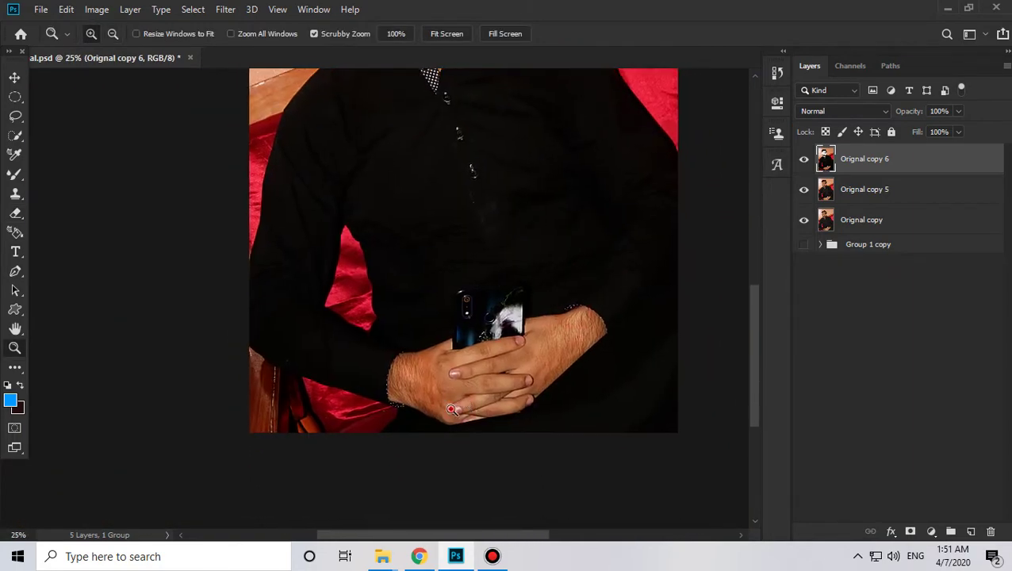
Step: Zoom to 33.3% on the clasped hands and enlarge the soft eraser to 51 px
{"action": "left_click", "coordinate": [444, 412]}
{"action": "key", "text": "e"}
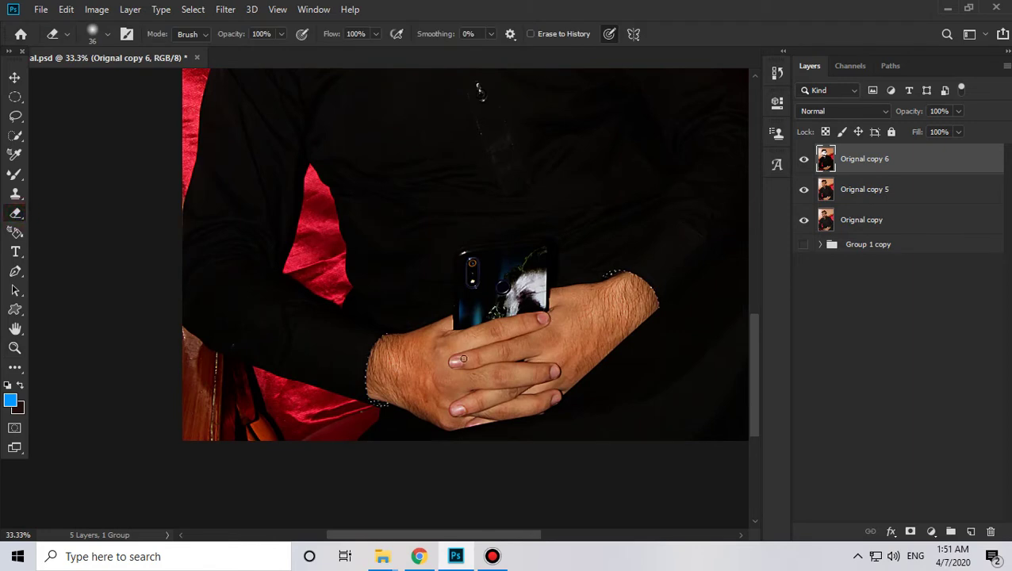
{"action": "right_click", "coordinate": [463, 360]}
{"action": "left_click_drag", "start_coordinate": [555, 187], "coordinate": [571, 190]}
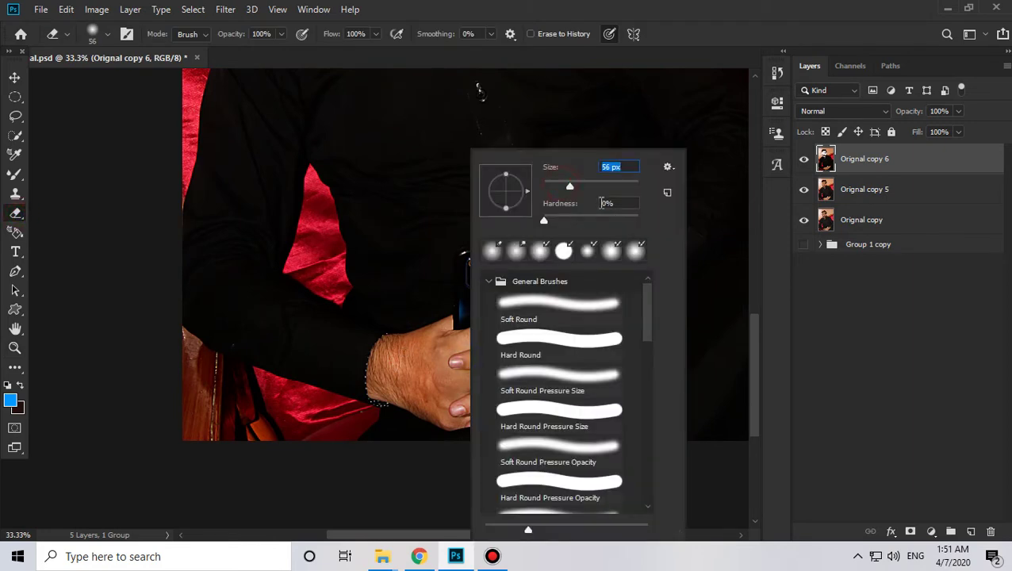
Step: Erase Orignal copy 6 over the left hand and wrist and the right wrist and knuckles, enlarging the eraser to 165 px
{"action": "mouse_move", "coordinate": [415, 370]}
{"action": "left_mouse_down"}
{"action": "mouse_move", "coordinate": [453, 356]}
{"action": "mouse_move", "coordinate": [414, 353]}
{"action": "mouse_move", "coordinate": [387, 372]}
{"action": "mouse_move", "coordinate": [436, 409]}
{"action": "left_mouse_up"}
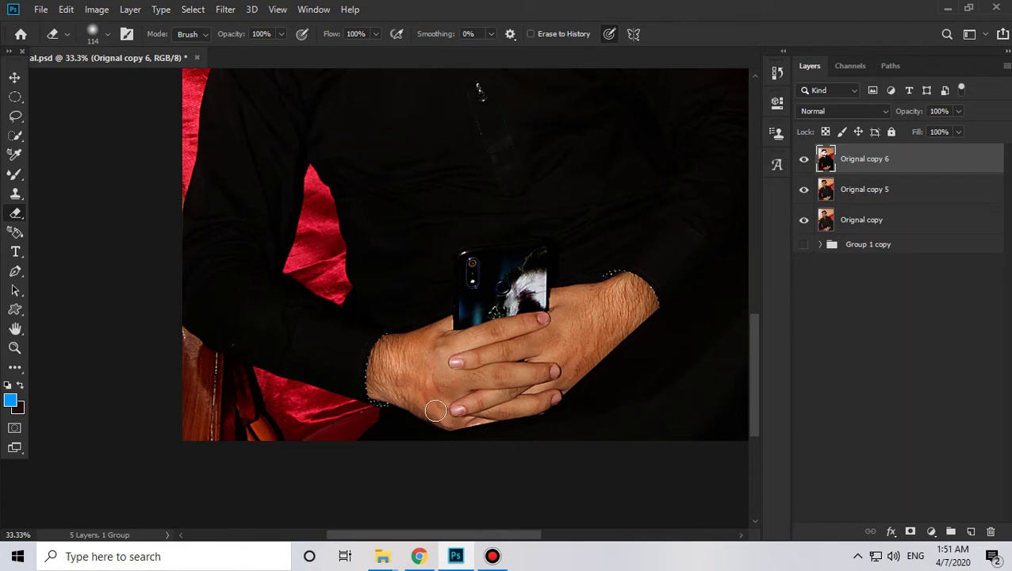
{"action": "mouse_move", "coordinate": [392, 374]}
{"action": "left_mouse_down"}
{"action": "mouse_move", "coordinate": [384, 355]}
{"action": "mouse_move", "coordinate": [412, 340]}
{"action": "mouse_move", "coordinate": [546, 322]}
{"action": "mouse_move", "coordinate": [557, 297]}
{"action": "mouse_move", "coordinate": [612, 296]}
{"action": "mouse_move", "coordinate": [610, 285]}
{"action": "mouse_move", "coordinate": [554, 306]}
{"action": "left_mouse_up"}
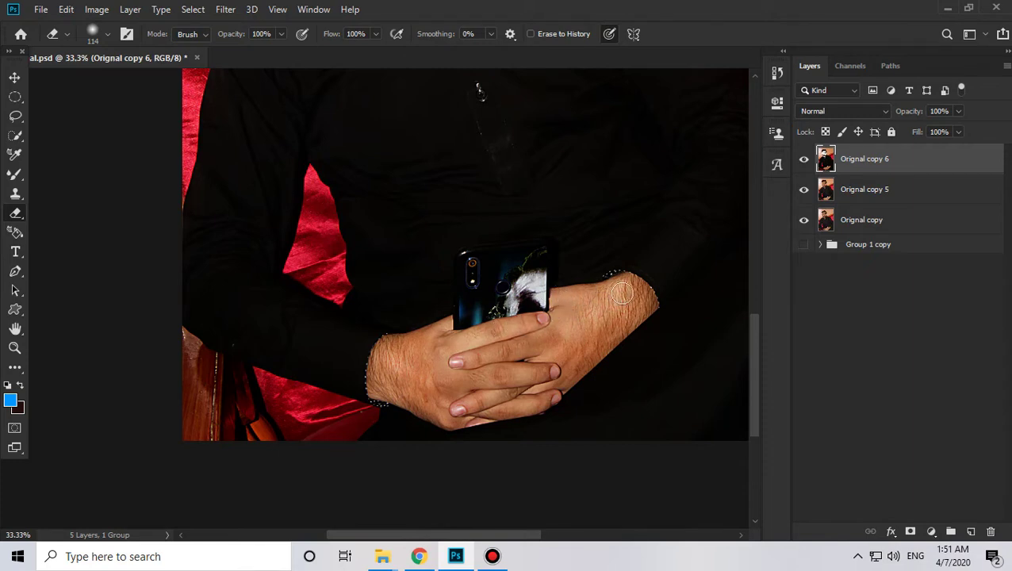
{"action": "mouse_move", "coordinate": [622, 293]}
{"action": "left_mouse_down"}
{"action": "mouse_move", "coordinate": [639, 302]}
{"action": "mouse_move", "coordinate": [604, 331]}
{"action": "mouse_move", "coordinate": [637, 322]}
{"action": "mouse_move", "coordinate": [558, 383]}
{"action": "mouse_move", "coordinate": [479, 412]}
{"action": "mouse_move", "coordinate": [517, 379]}
{"action": "left_mouse_up"}
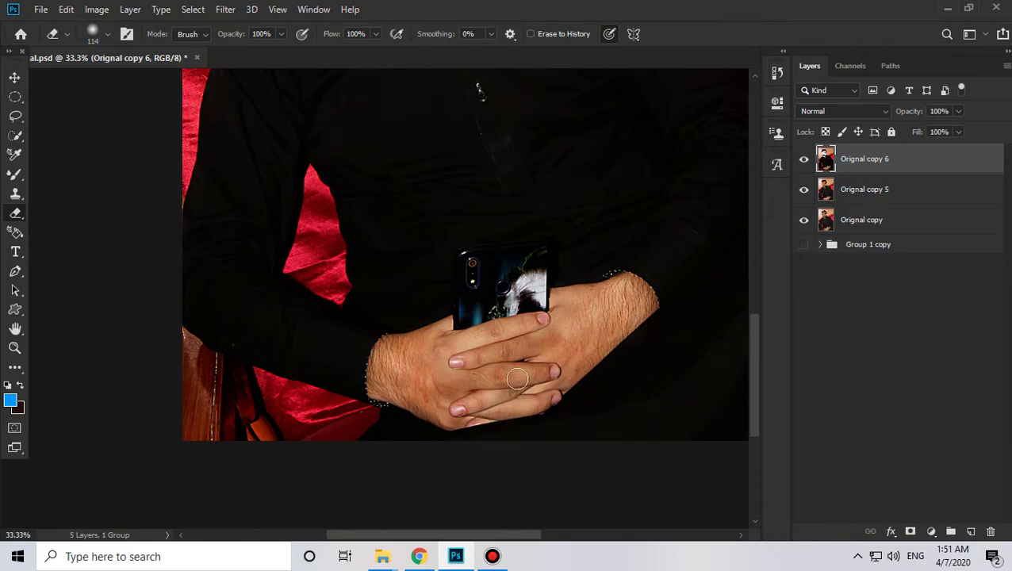
{"action": "right_click", "coordinate": [526, 329]}
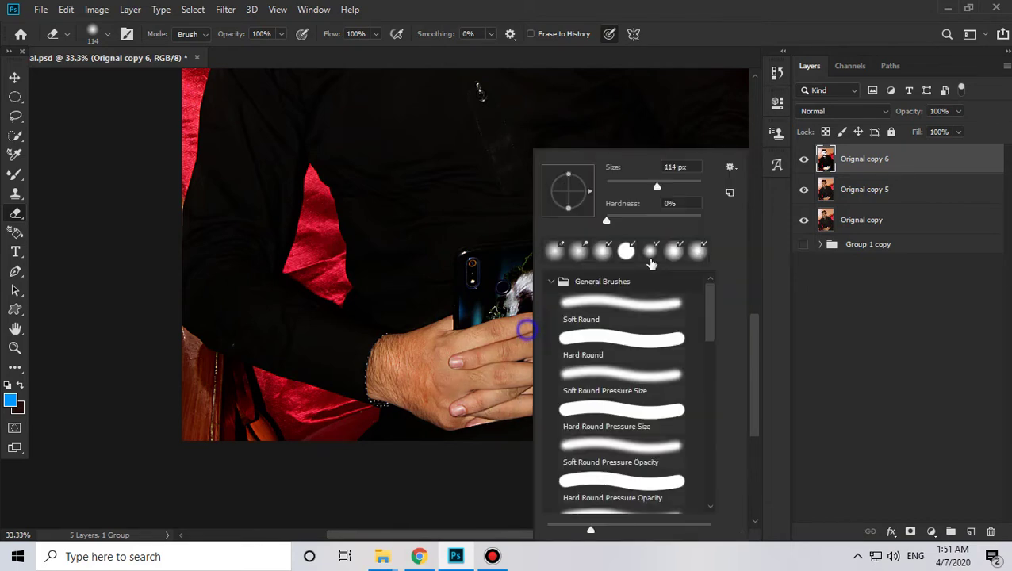
{"action": "left_click", "coordinate": [478, 379]}
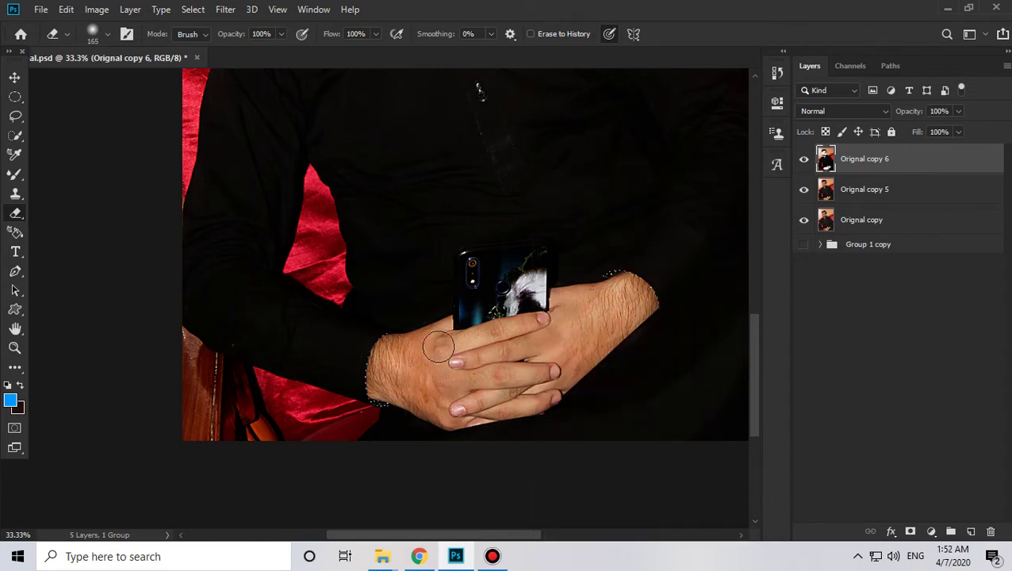
{"action": "key", "text": "z"}
{"action": "left_click", "coordinate": [404, 225], "text": "alt"}
Step: Merge Orignal copy 5 into Orignal copy 6 with Ctrl+E, then hide the merged layer to view the original
{"action": "left_click", "coordinate": [405, 224], "text": "alt"}
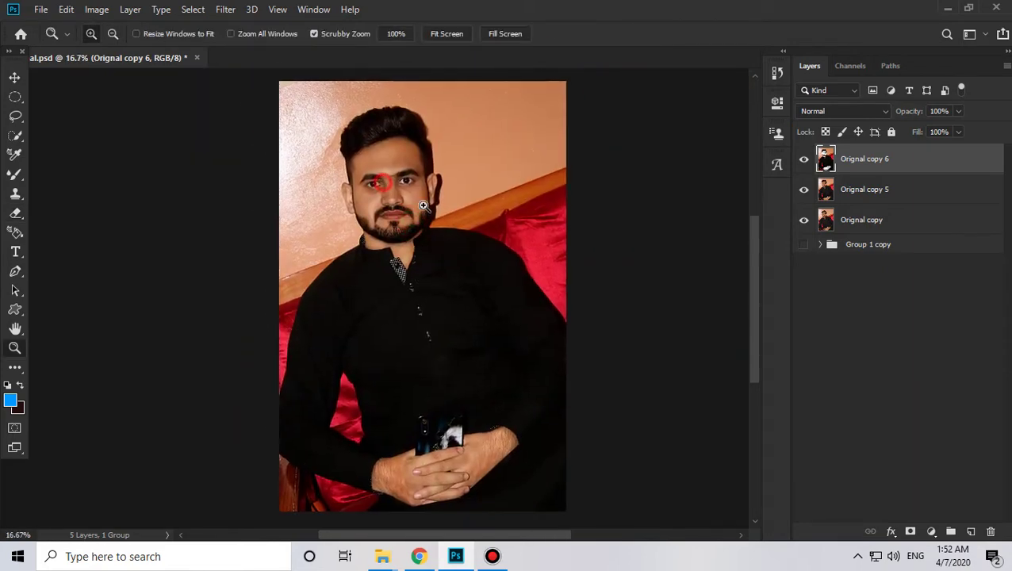
{"action": "left_click", "coordinate": [424, 204]}
{"action": "left_click", "coordinate": [444, 262]}
{"action": "scroll", "coordinate": [452, 274], "scroll_direction": "up", "scroll_amount": 3}
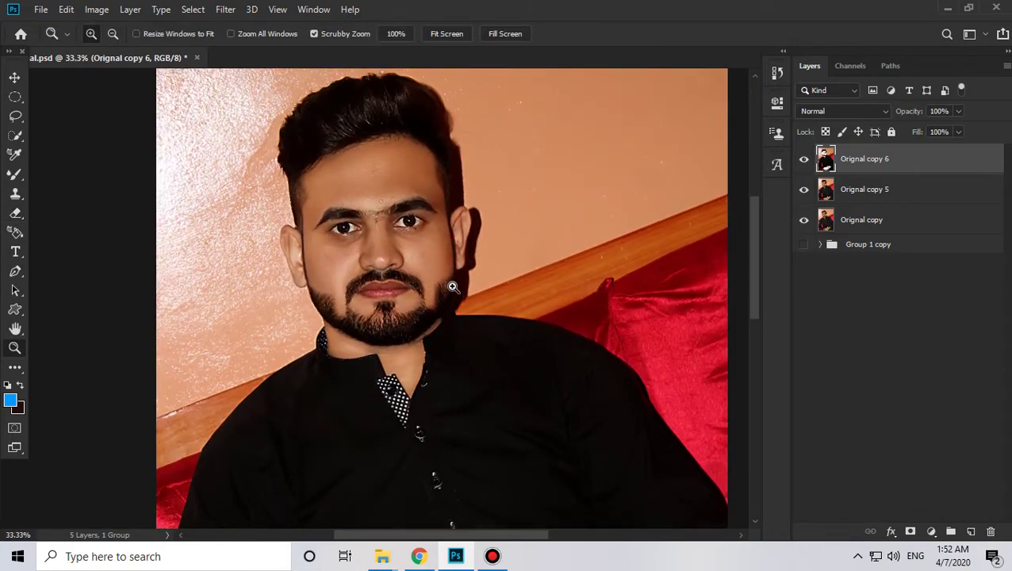
{"action": "left_click", "coordinate": [843, 198], "text": "ctrl"}
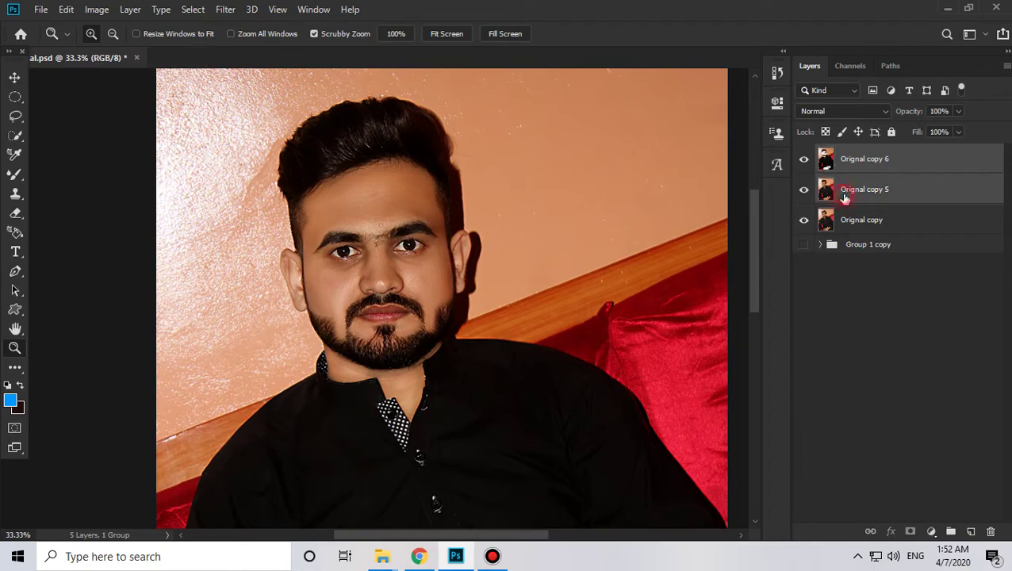
{"action": "key", "text": "ctrl+e"}
{"action": "left_click", "coordinate": [801, 160]}
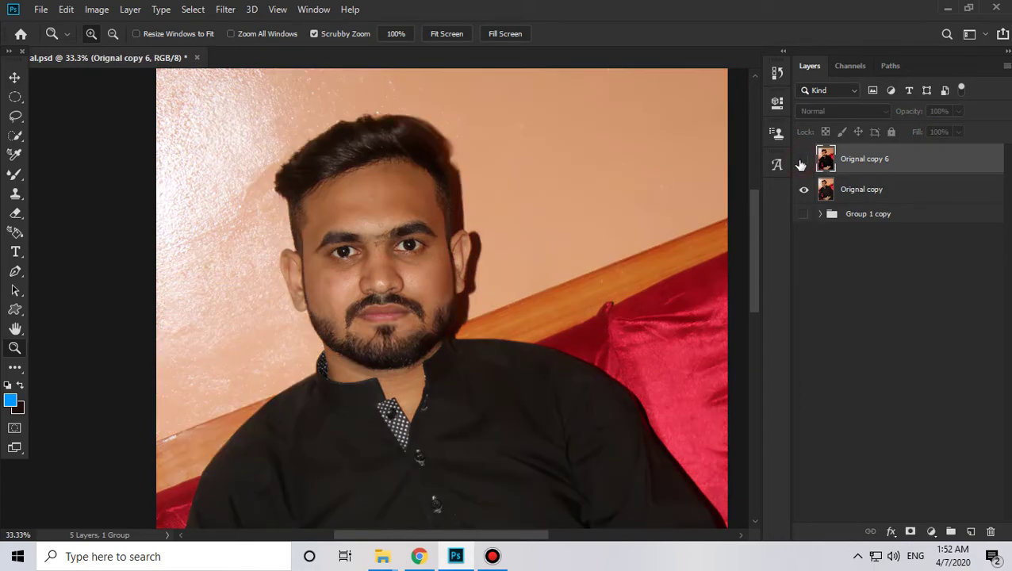
Step: Show the merged layer again and rename it to E
{"action": "left_click", "coordinate": [802, 160]}
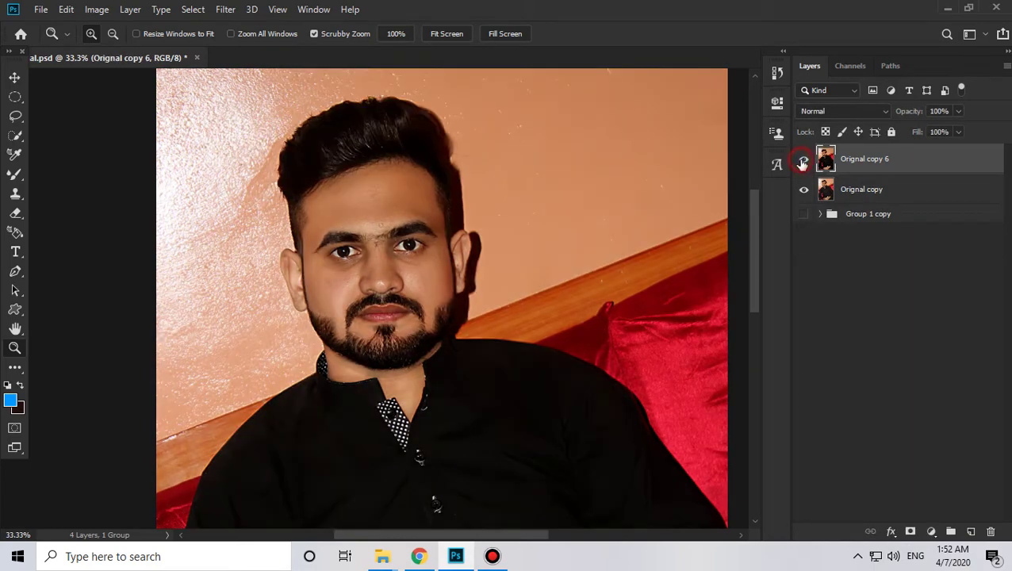
{"action": "double_click", "coordinate": [854, 162]}
{"action": "type", "text": "E"}
{"action": "key", "text": "Return"}
Step: Toggle layer E off and on to compare before and after, leaving it hidden
{"action": "left_click", "coordinate": [804, 161]}
{"action": "left_click", "coordinate": [804, 161]}
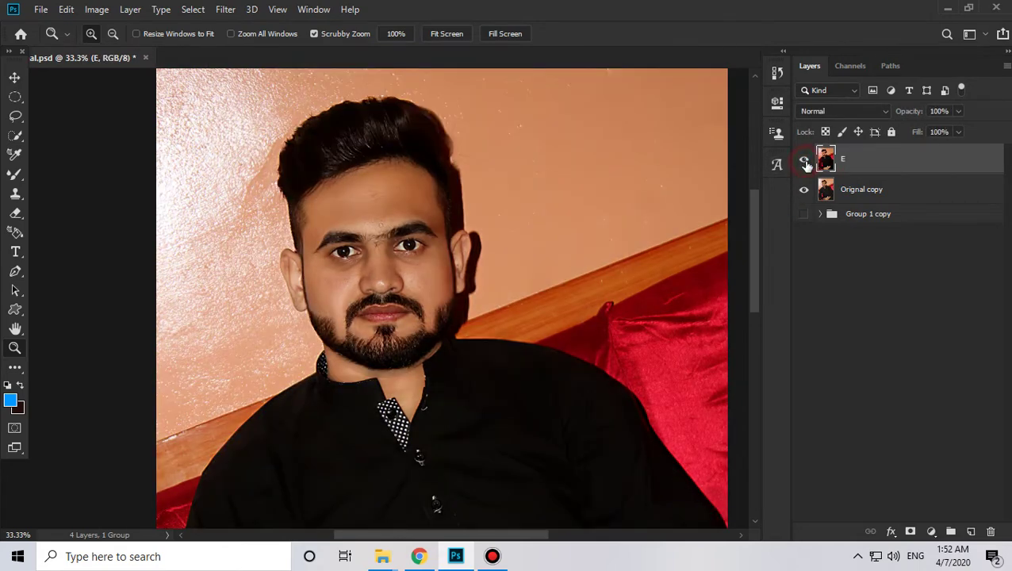
{"action": "left_click", "coordinate": [804, 161]}
{"action": "left_click", "coordinate": [804, 161]}
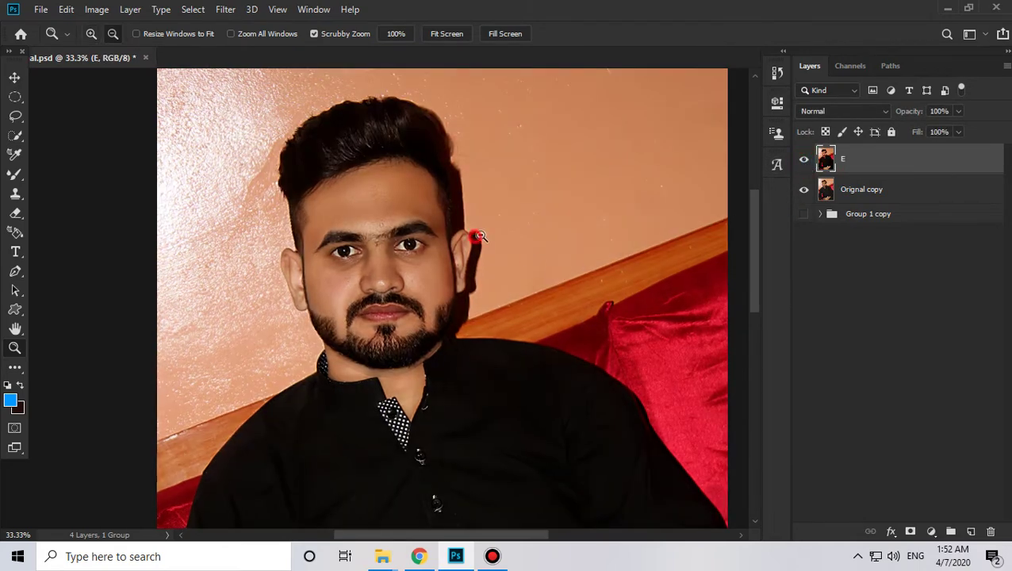
{"action": "left_click", "coordinate": [475, 238], "text": "alt"}
{"action": "left_click_drag", "start_coordinate": [554, 293], "coordinate": [537, 284]}
{"action": "left_click", "coordinate": [805, 161]}
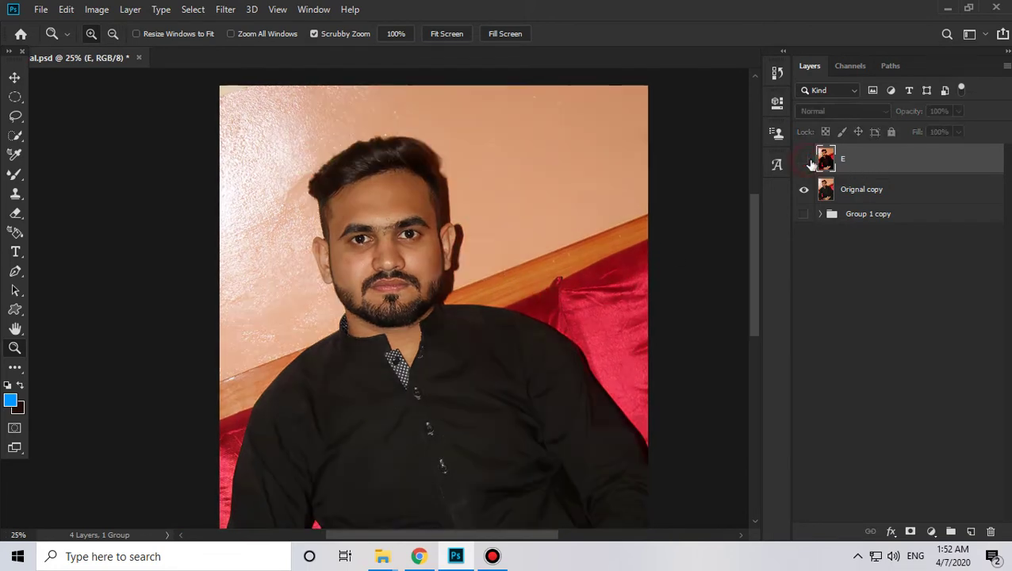
Step: Show layer E and toggle it against the original to compare the retouching
{"action": "left_click", "coordinate": [804, 161]}
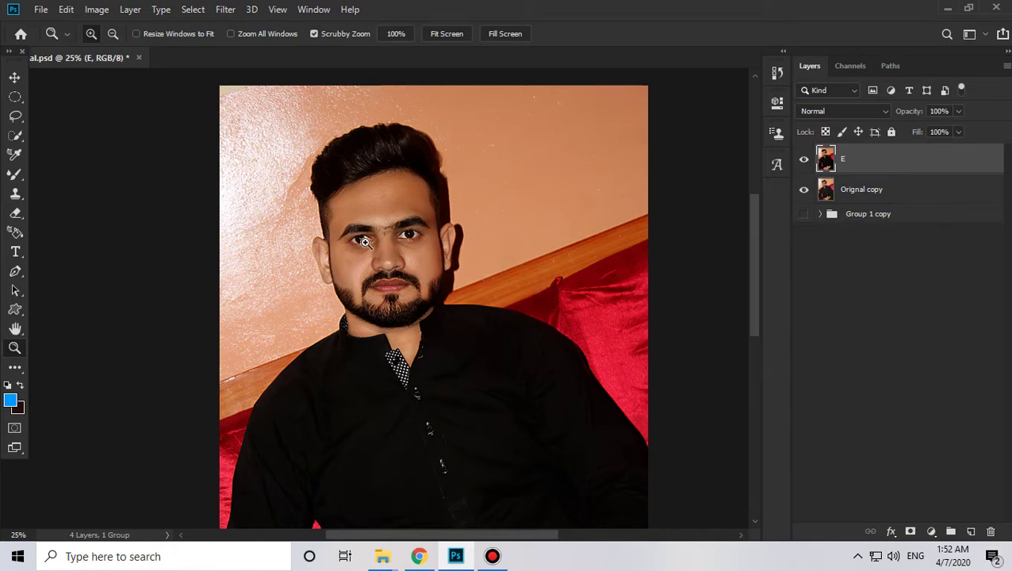
{"action": "scroll", "coordinate": [440, 369], "scroll_direction": "down", "scroll_amount": 3}
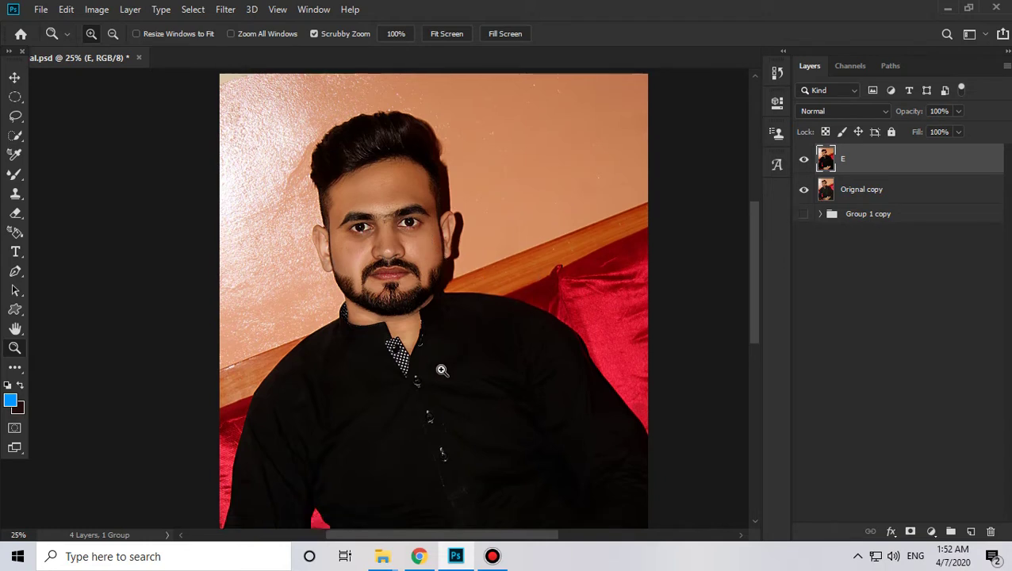
{"action": "scroll", "coordinate": [440, 370], "scroll_direction": "up", "scroll_amount": 4}
{"action": "left_click", "coordinate": [428, 267], "text": "alt"}
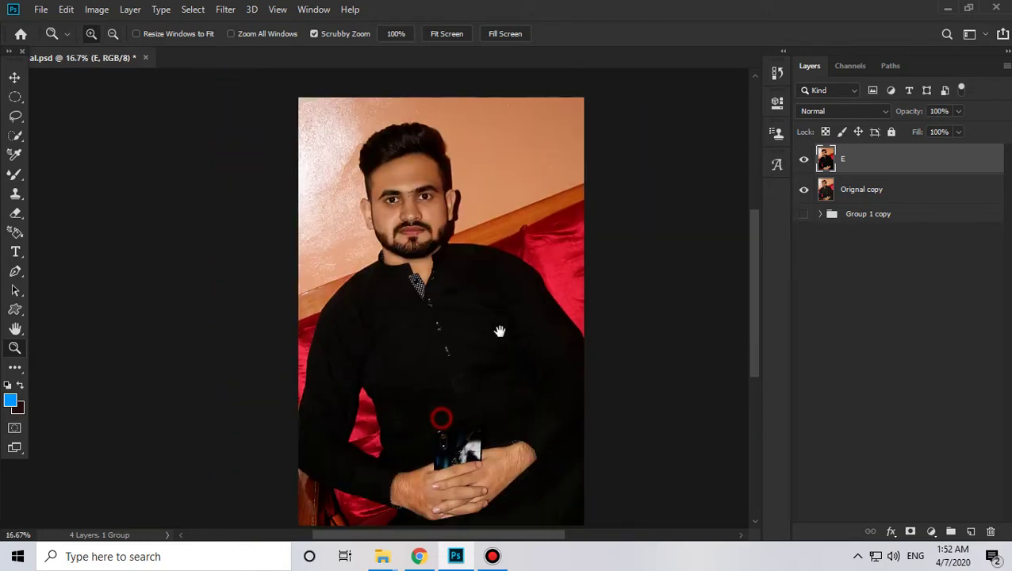
{"action": "left_click", "coordinate": [422, 158]}
{"action": "left_click", "coordinate": [803, 161]}
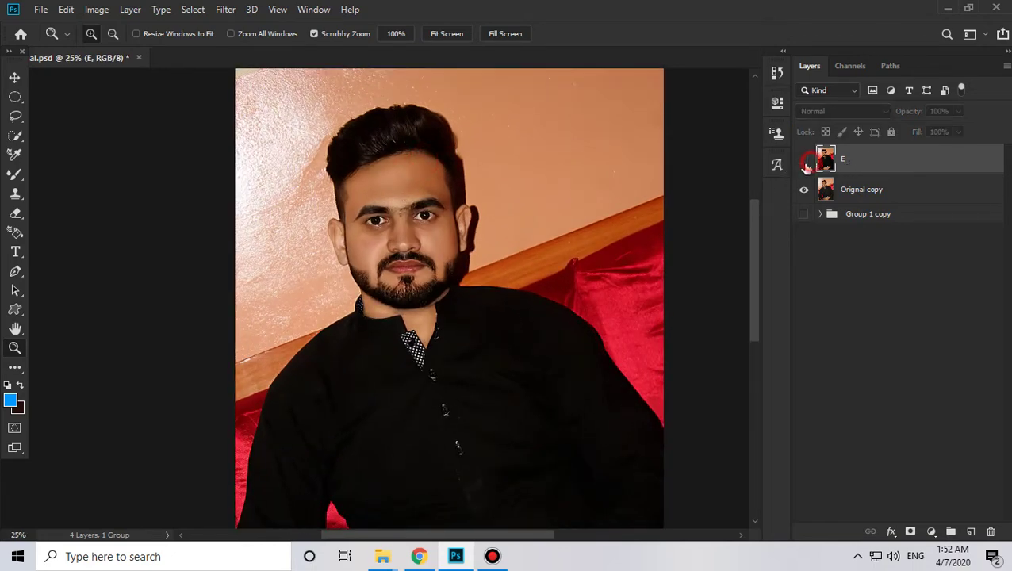
{"action": "left_click", "coordinate": [803, 161]}
{"action": "left_click", "coordinate": [803, 162]}
{"action": "left_click", "coordinate": [803, 162]}
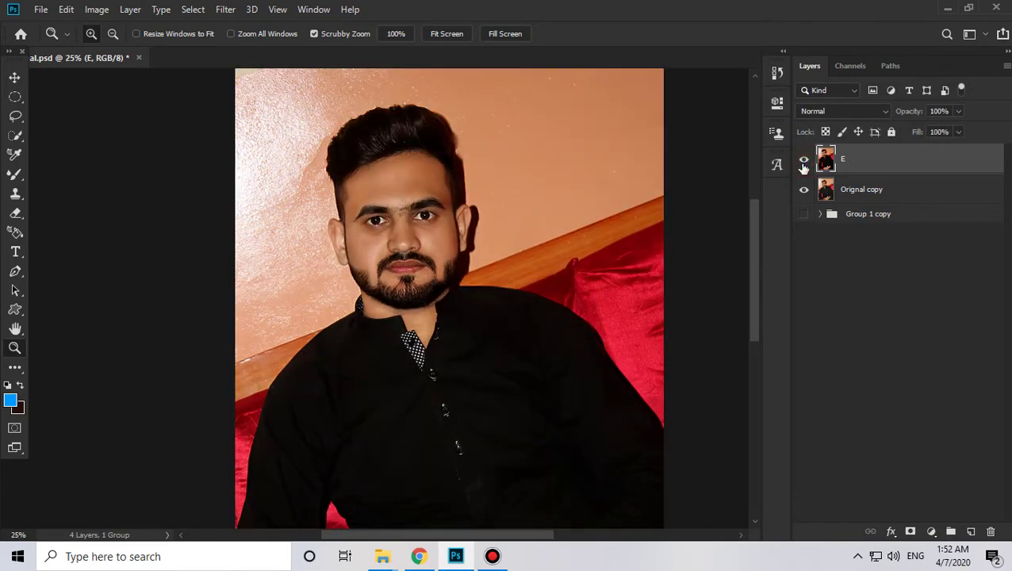
Step: Zoom to 66.7% on the face and bring up the toolbar's full list of extra tools
{"action": "left_click", "coordinate": [402, 216]}
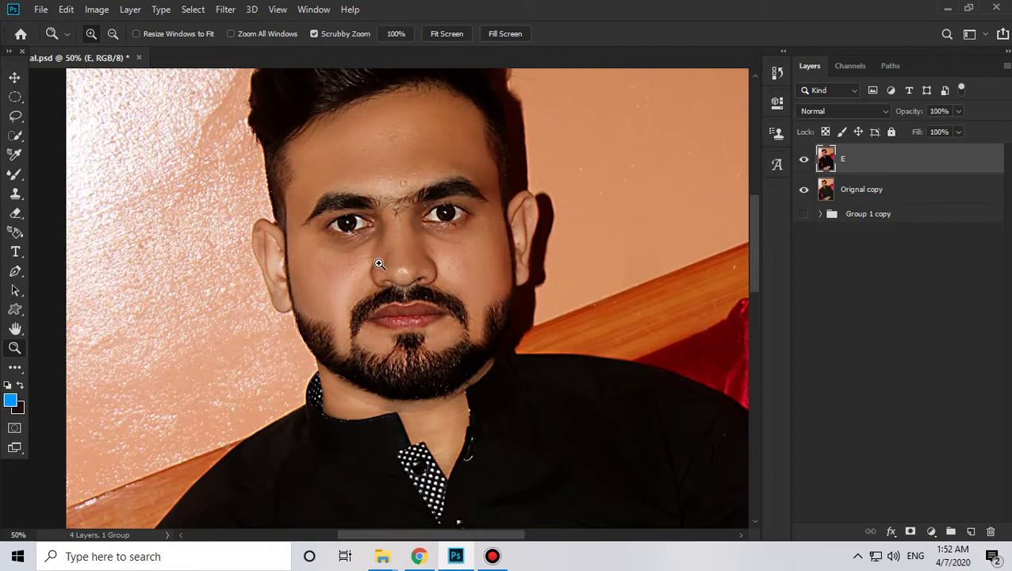
{"action": "left_click", "coordinate": [402, 241]}
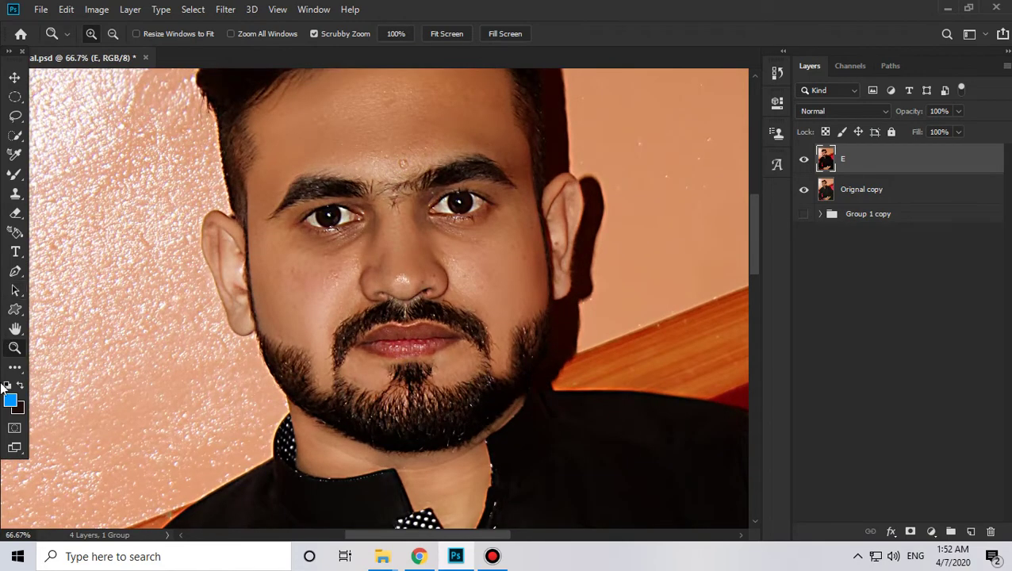
{"action": "left_click", "coordinate": [14, 367]}
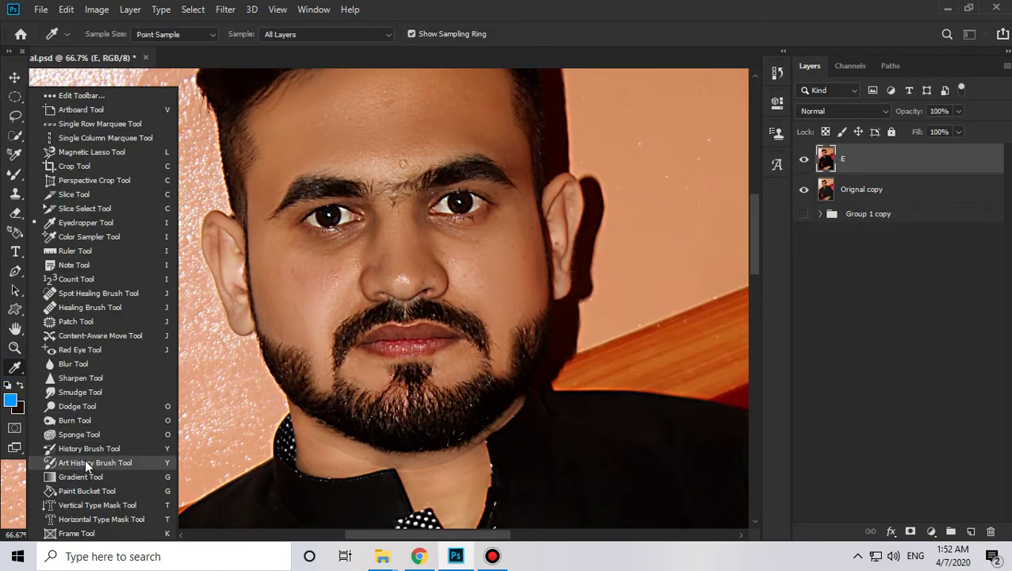
Step: Select the Spot Healing Brush, zoom in on the brow, and set the brush to 25 px
{"action": "left_click", "coordinate": [79, 294]}
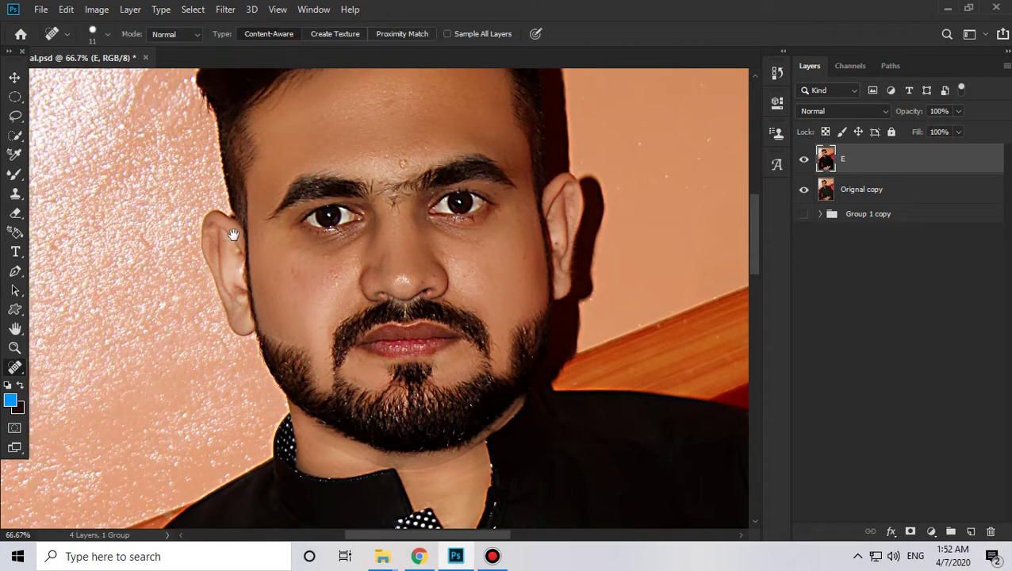
{"action": "scroll", "coordinate": [365, 219], "scroll_direction": "up", "scroll_amount": 3}
{"action": "key", "text": "z"}
{"action": "left_click", "coordinate": [385, 258]}
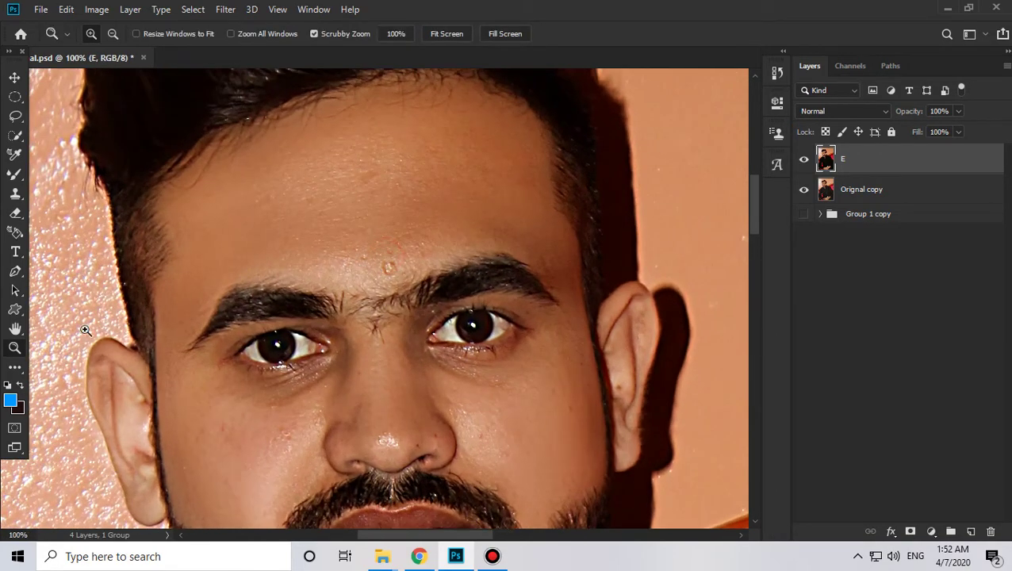
{"action": "left_click", "coordinate": [17, 371]}
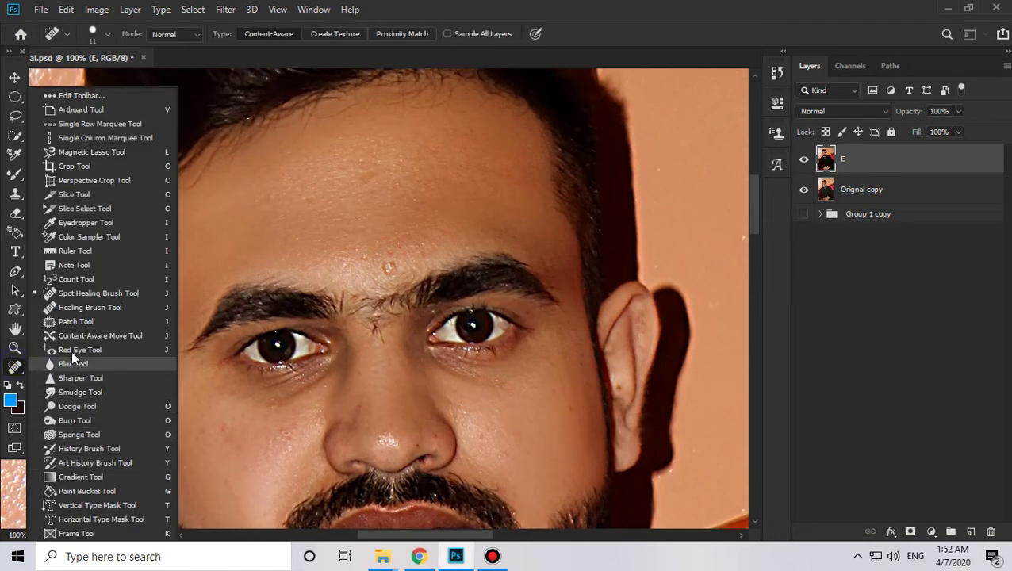
{"action": "left_click", "coordinate": [72, 294]}
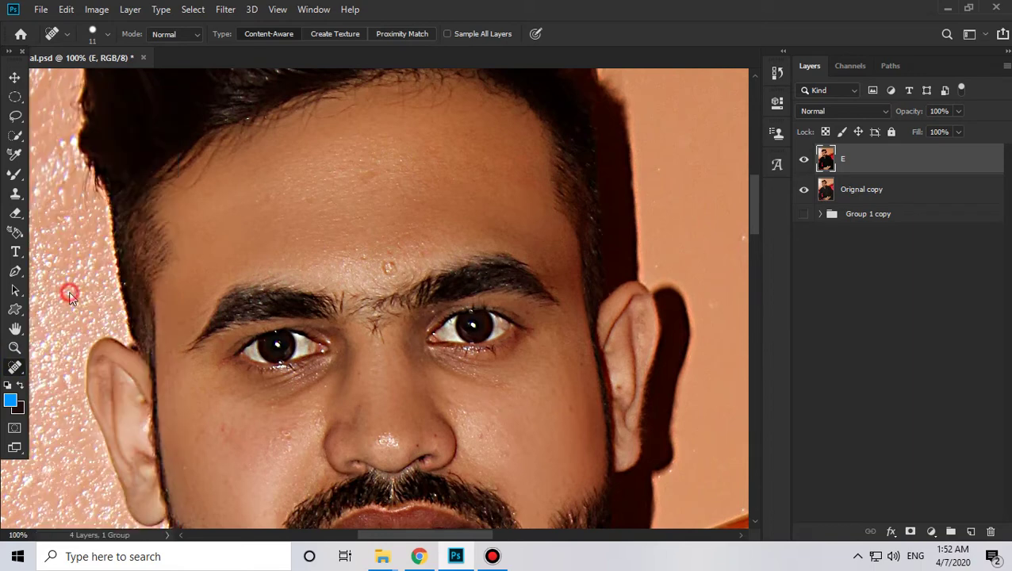
{"action": "right_click", "coordinate": [339, 215]}
{"action": "mouse_move", "coordinate": [376, 242]}
{"action": "left_mouse_down"}
{"action": "mouse_move", "coordinate": [394, 244]}
{"action": "mouse_move", "coordinate": [376, 243]}
{"action": "left_mouse_up"}
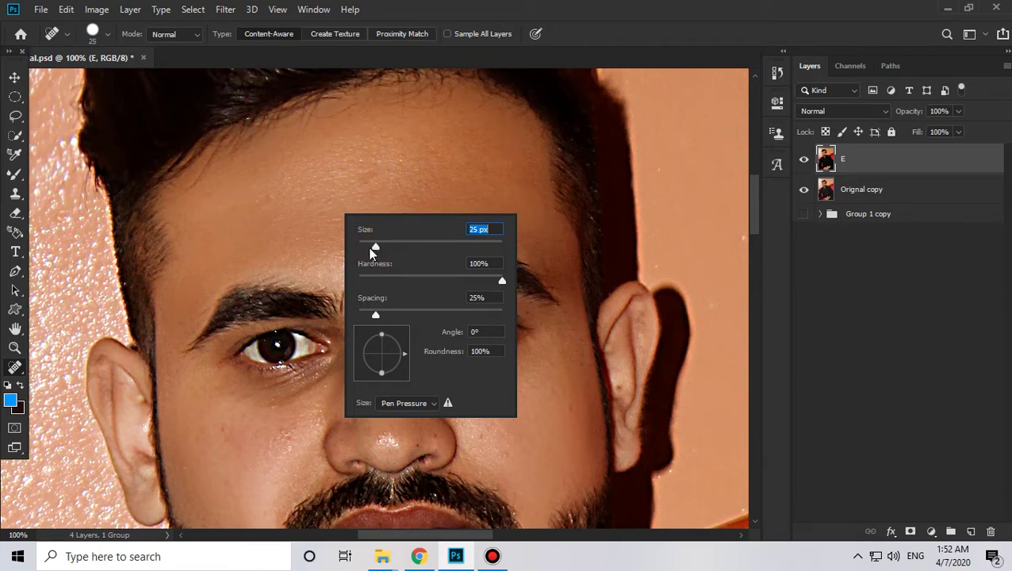
{"action": "key", "text": "Return"}
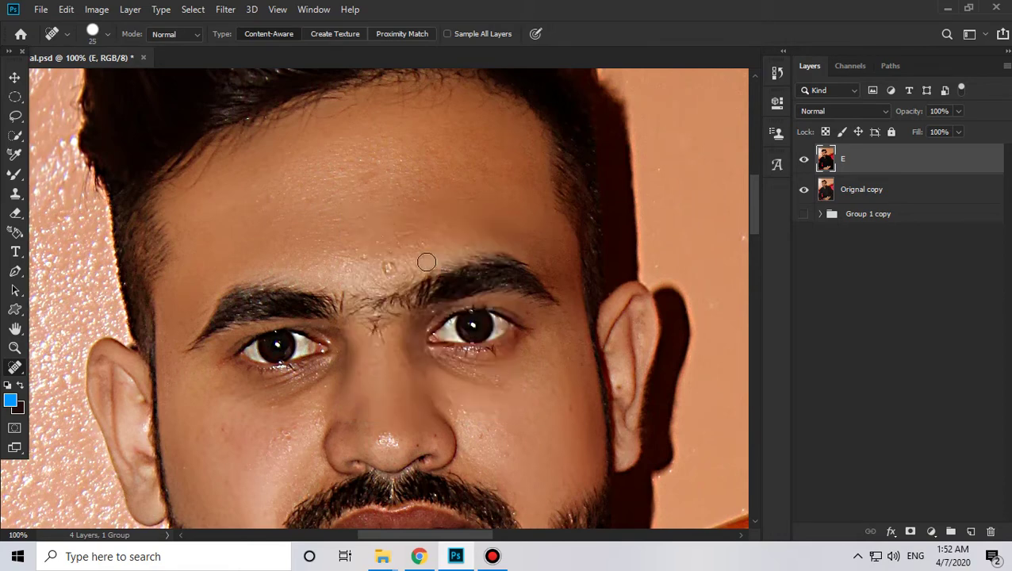
Step: Heal the forehead blemishes and two blemishes on the right cheek
{"action": "left_click", "coordinate": [389, 263]}
{"action": "left_click", "coordinate": [384, 262]}
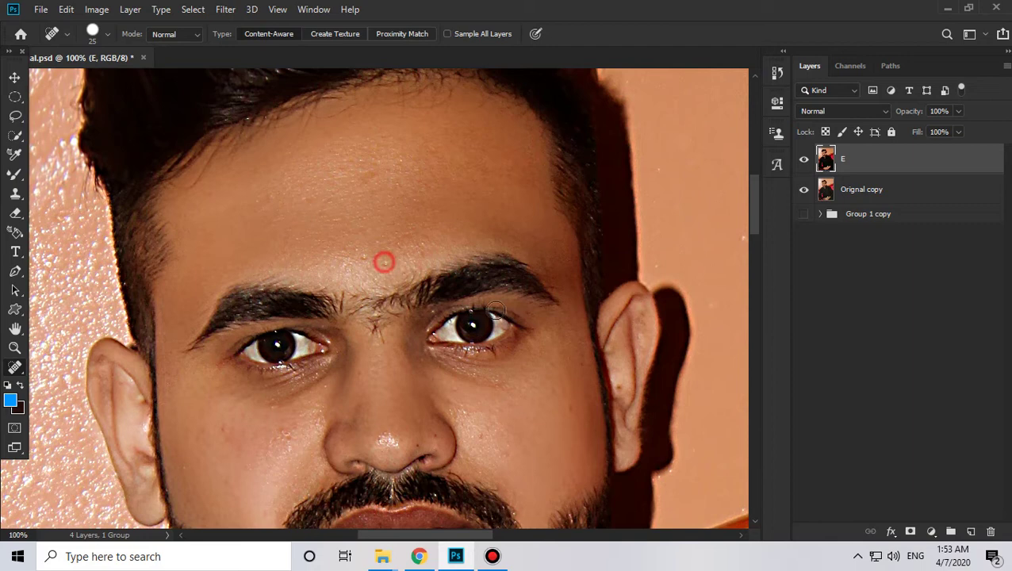
{"action": "left_click", "coordinate": [362, 177]}
{"action": "scroll", "coordinate": [508, 313], "scroll_direction": "down", "scroll_amount": 2}
{"action": "scroll", "coordinate": [529, 318], "scroll_direction": "down", "scroll_amount": 1}
{"action": "left_click", "coordinate": [568, 323]}
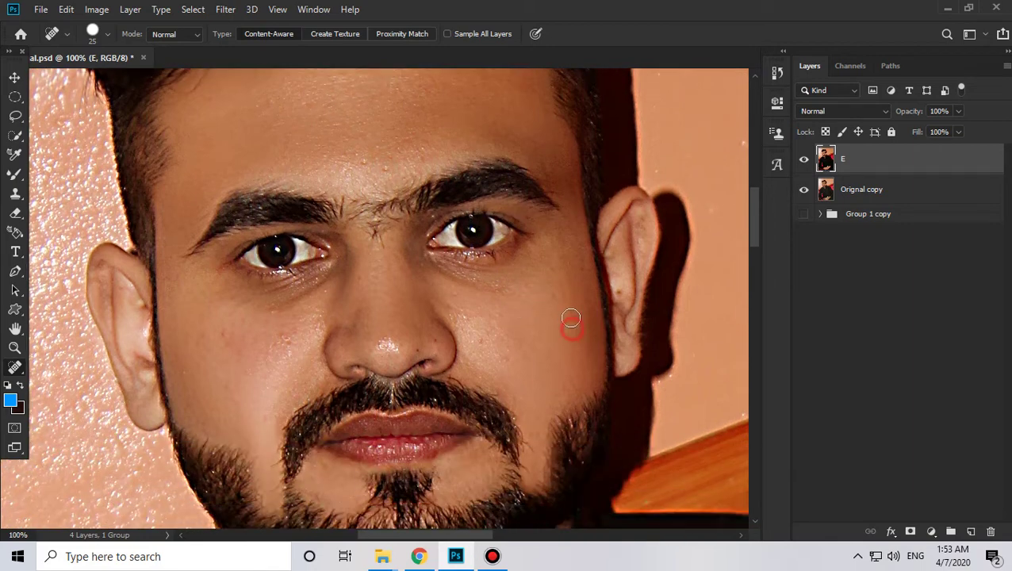
{"action": "left_click", "coordinate": [496, 349]}
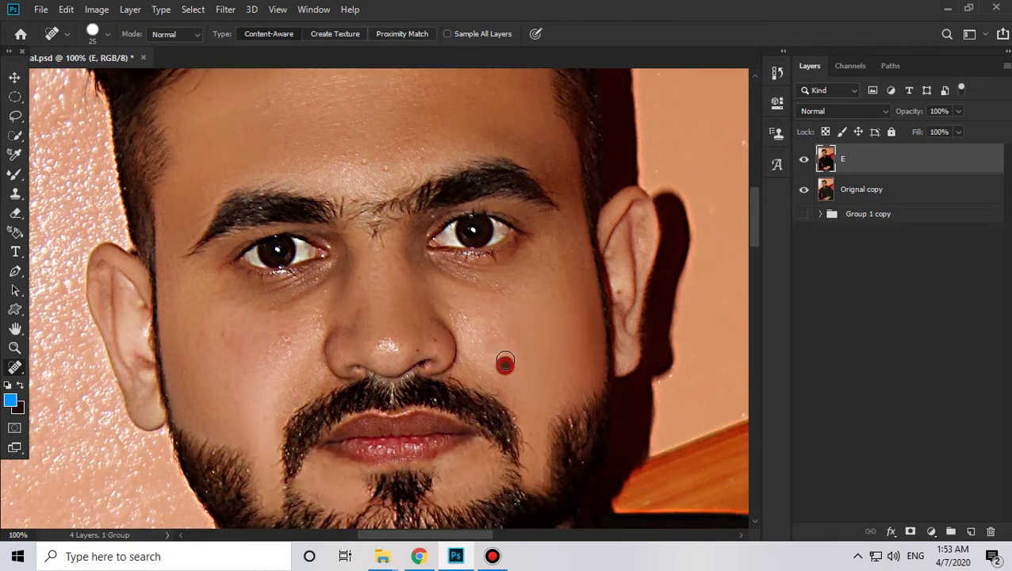
Step: Heal the small blemishes scattered across the left cheek
{"action": "scroll", "coordinate": [275, 309], "scroll_direction": "down", "scroll_amount": 1}
{"action": "left_click", "coordinate": [276, 308]}
{"action": "left_click", "coordinate": [286, 317]}
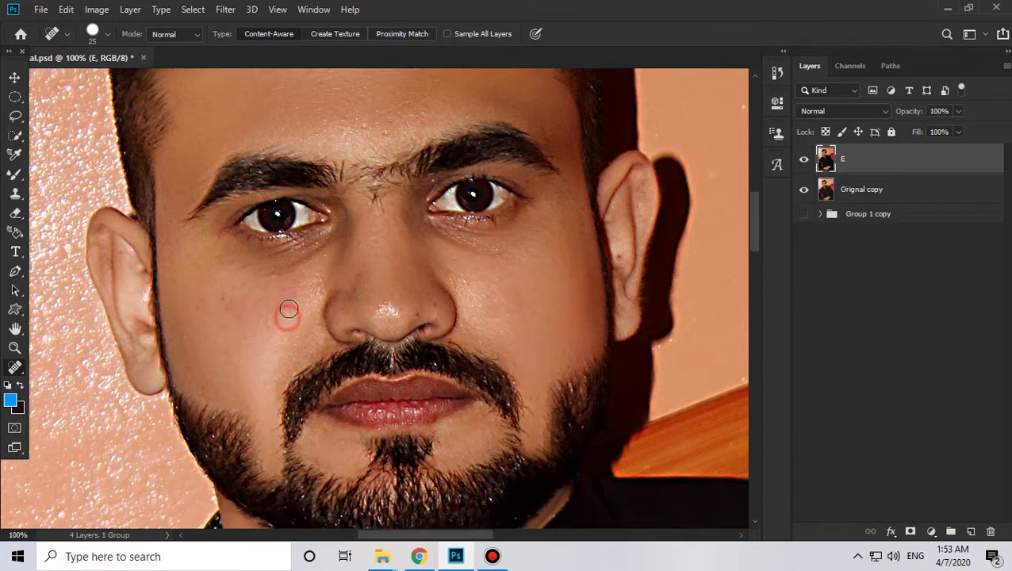
{"action": "left_click", "coordinate": [287, 302]}
{"action": "left_click", "coordinate": [296, 294]}
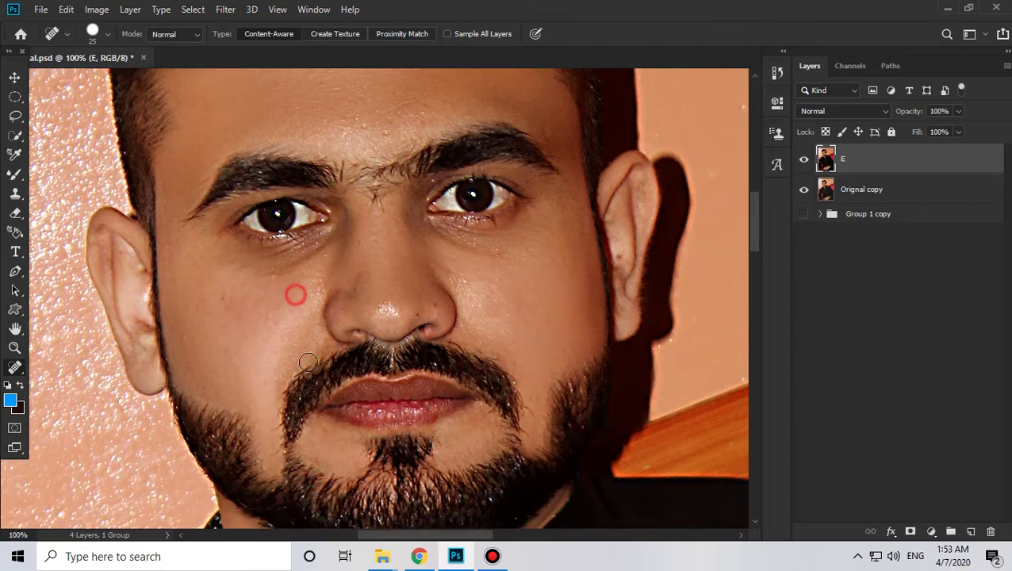
{"action": "left_click", "coordinate": [225, 299]}
{"action": "left_click", "coordinate": [234, 260]}
{"action": "scroll", "coordinate": [200, 287], "scroll_direction": "down", "scroll_amount": 1}
{"action": "left_click", "coordinate": [201, 287]}
{"action": "scroll", "coordinate": [275, 363], "scroll_direction": "down", "scroll_amount": 5}
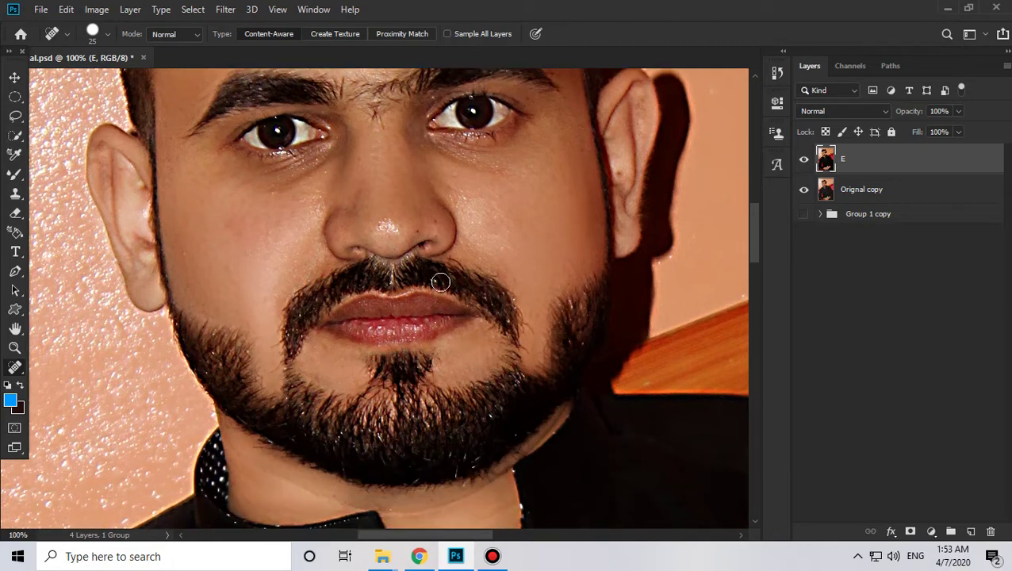
Step: Heal blemishes beside the nose, near the chin, and spots and stray hair on the right cheek
{"action": "left_click", "coordinate": [428, 222]}
{"action": "left_click", "coordinate": [418, 229]}
{"action": "scroll", "coordinate": [465, 338], "scroll_direction": "down", "scroll_amount": 2}
{"action": "left_click", "coordinate": [443, 338]}
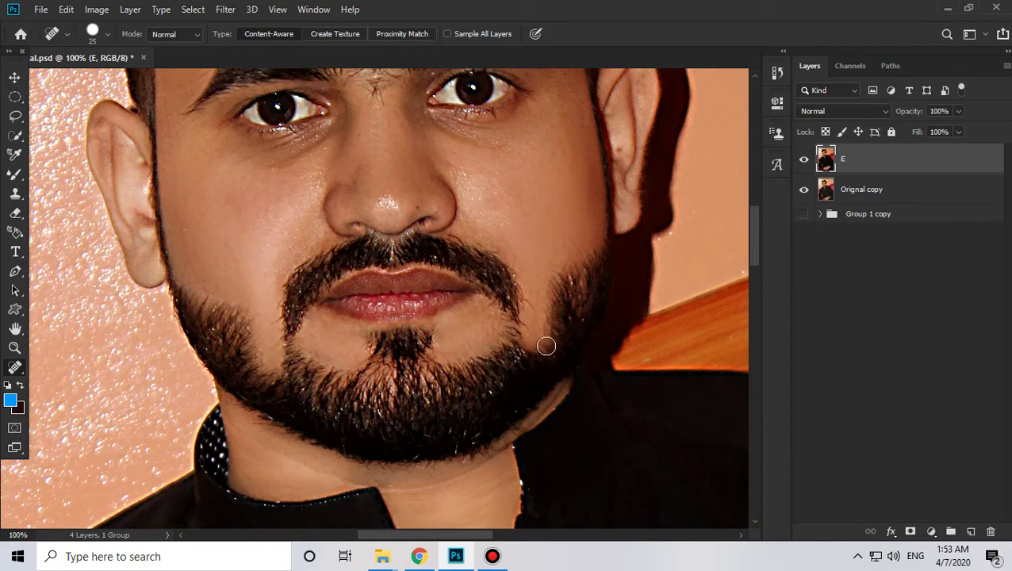
{"action": "left_click", "coordinate": [526, 290]}
{"action": "left_click", "coordinate": [532, 306]}
{"action": "left_click", "coordinate": [533, 272]}
{"action": "left_click", "coordinate": [555, 155]}
{"action": "scroll", "coordinate": [586, 203], "scroll_direction": "up", "scroll_amount": 2}
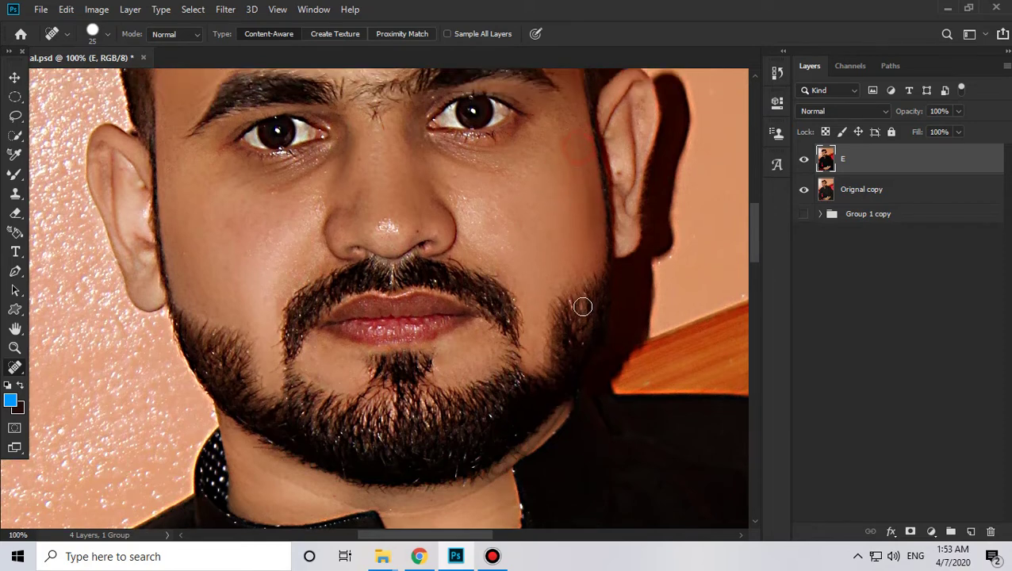
{"action": "scroll", "coordinate": [555, 312], "scroll_direction": "down", "scroll_amount": 2}
{"action": "left_click", "coordinate": [529, 325]}
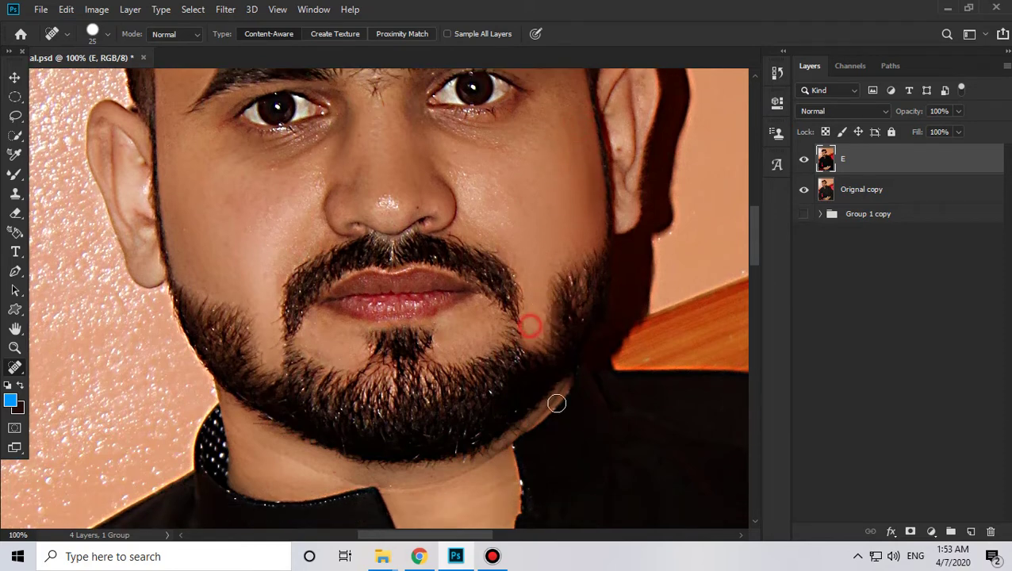
Step: Heal stray hairs and spots on the left cheek, left chin and along the right beard edge
{"action": "left_click", "coordinate": [272, 317]}
{"action": "left_click", "coordinate": [263, 274]}
{"action": "scroll", "coordinate": [380, 357], "scroll_direction": "down", "scroll_amount": 3}
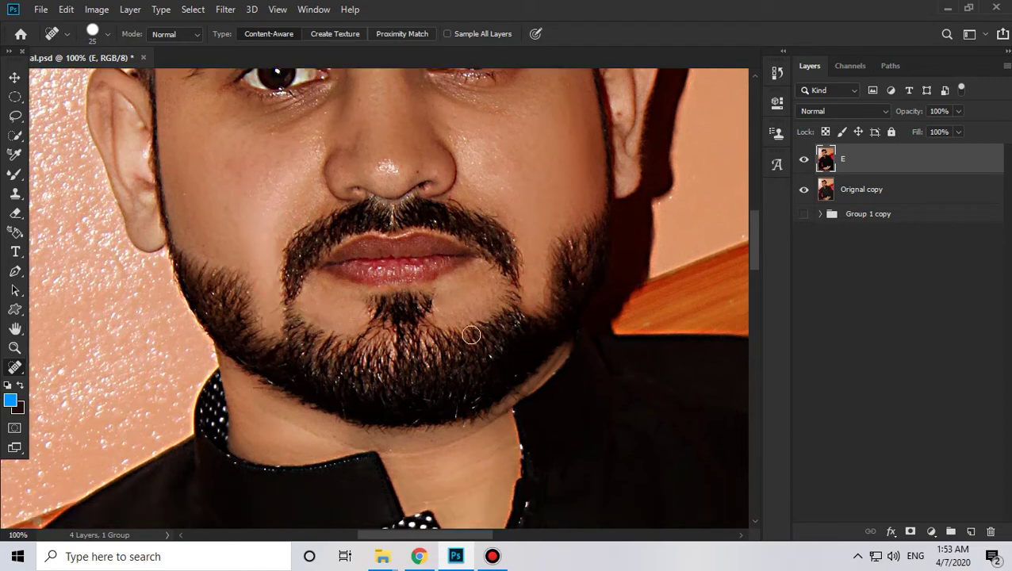
{"action": "left_click", "coordinate": [486, 272]}
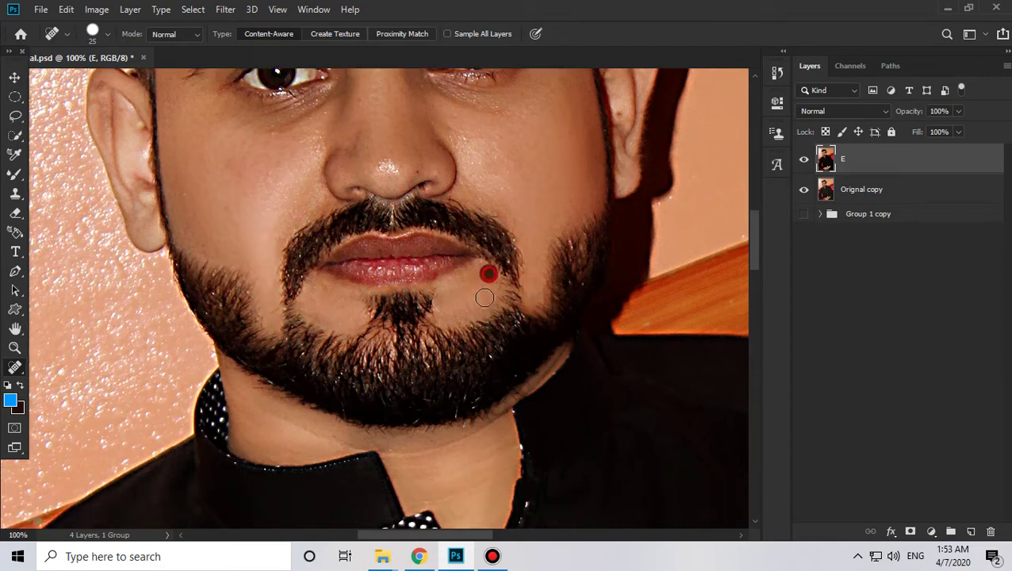
{"action": "left_click", "coordinate": [321, 309]}
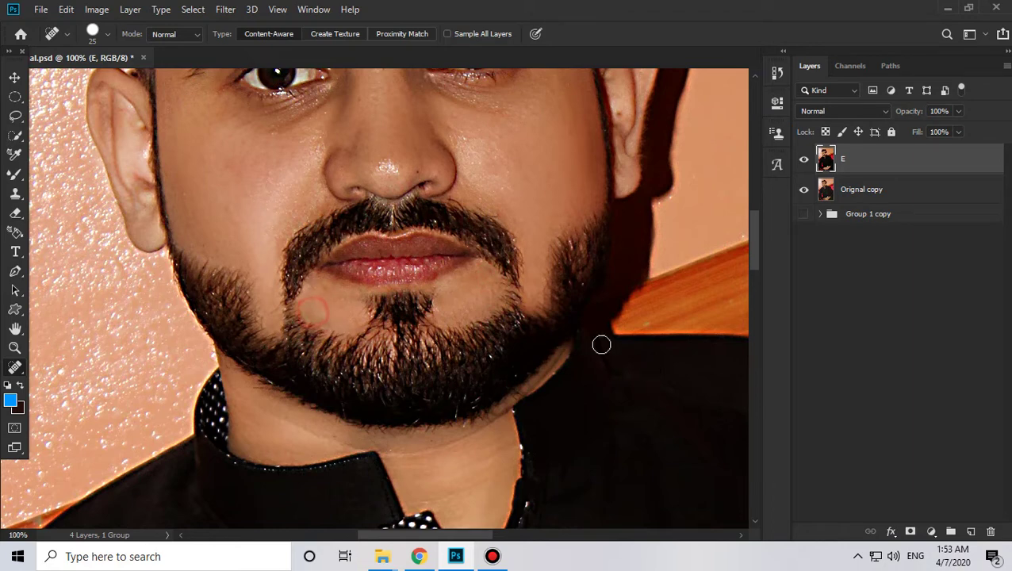
{"action": "left_click", "coordinate": [485, 293]}
{"action": "left_click", "coordinate": [482, 303]}
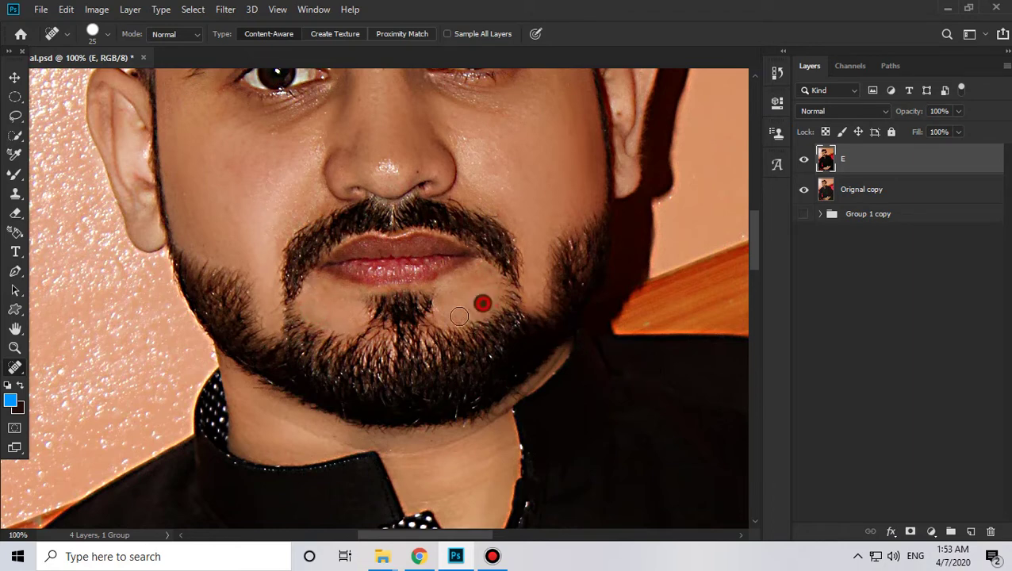
{"action": "left_click", "coordinate": [486, 283]}
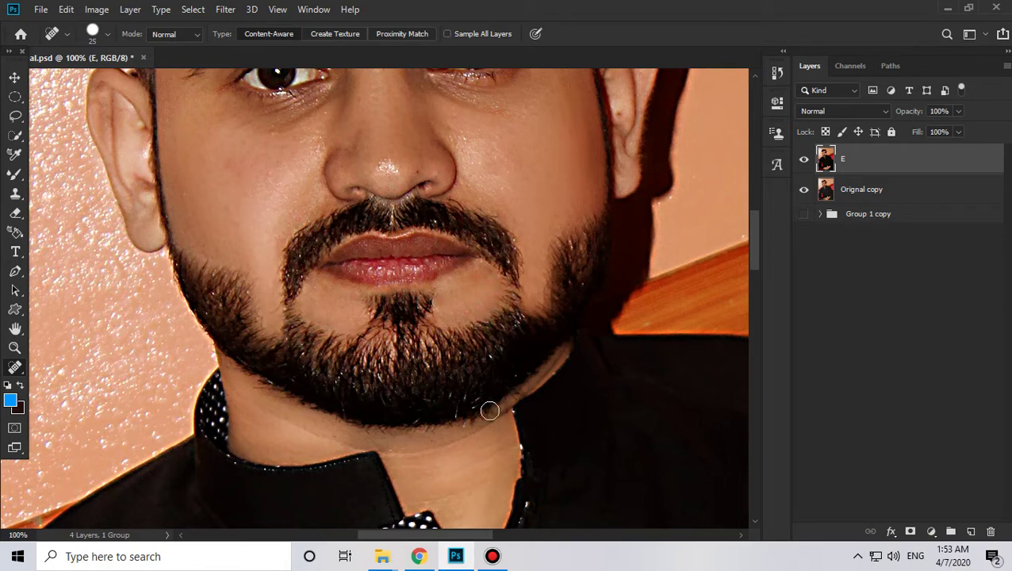
{"action": "scroll", "coordinate": [465, 427], "scroll_direction": "down", "scroll_amount": 2}
{"action": "scroll", "coordinate": [464, 427], "scroll_direction": "up", "scroll_amount": 8}
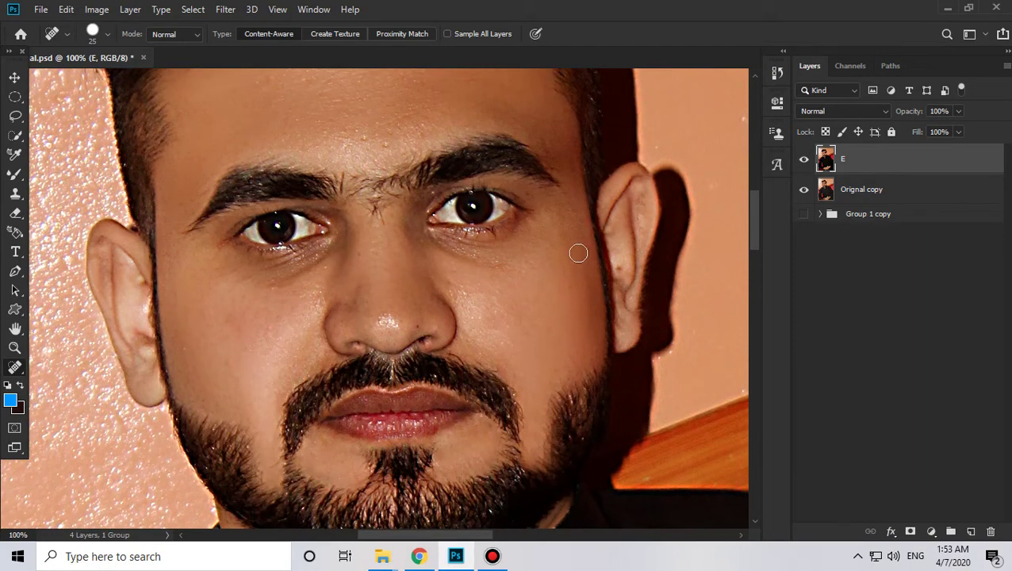
Step: Shrink the healing brush to 11 px and heal the spots on the nose and beside the nostril
{"action": "right_click", "coordinate": [547, 257]}
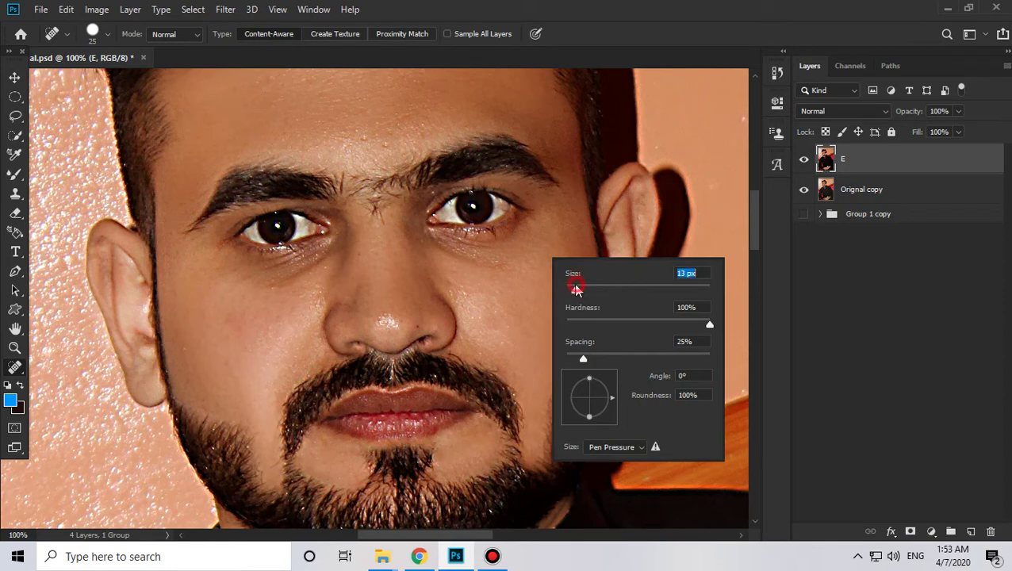
{"action": "left_click_drag", "start_coordinate": [576, 290], "coordinate": [574, 290]}
{"action": "left_click", "coordinate": [414, 325]}
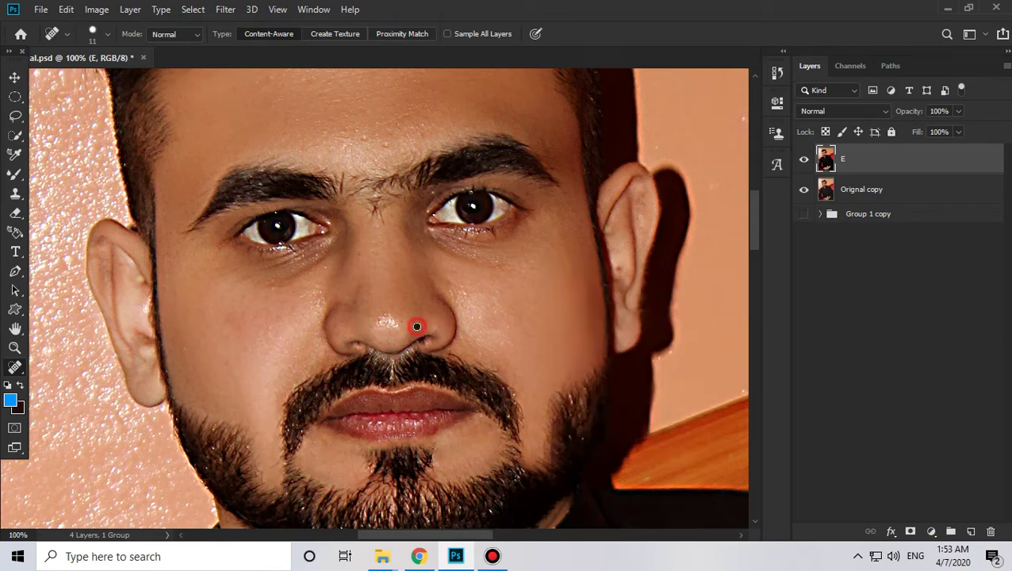
{"action": "left_click", "coordinate": [439, 332]}
Step: Zoom out to 50% to view the whole portrait and dismiss the extra tools list
{"action": "scroll", "coordinate": [372, 397], "scroll_direction": "down", "scroll_amount": 1}
{"action": "scroll", "coordinate": [476, 421], "scroll_direction": "down", "scroll_amount": 1}
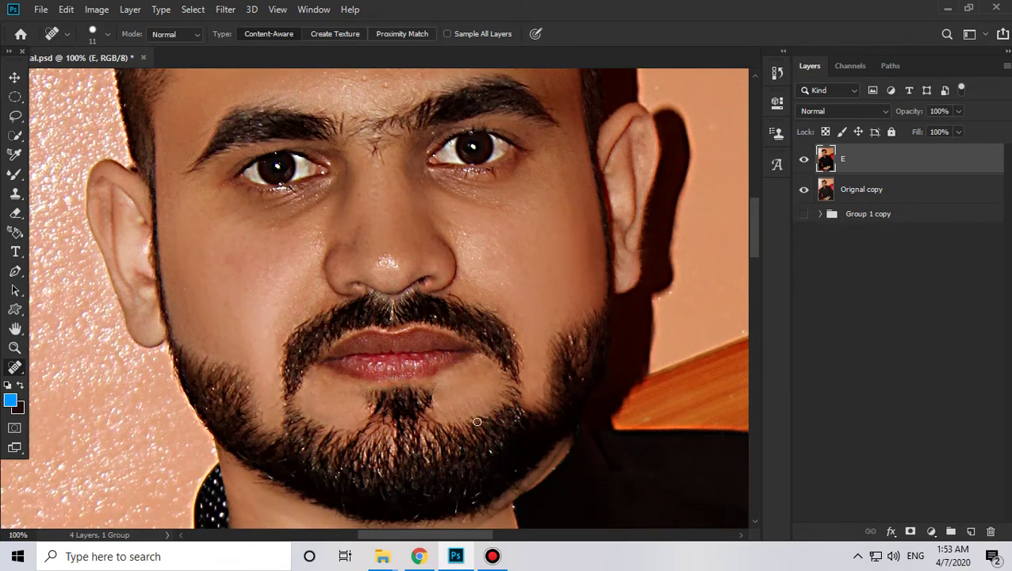
{"action": "scroll", "coordinate": [472, 242], "scroll_direction": "up", "scroll_amount": 5}
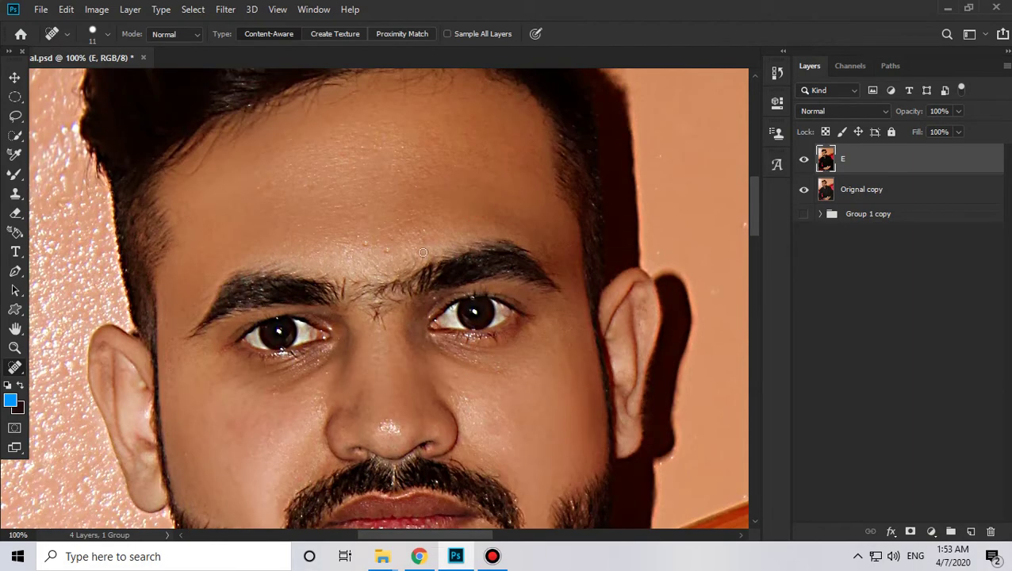
{"action": "key", "text": "z"}
{"action": "left_click", "coordinate": [390, 228], "text": "alt"}
{"action": "left_click", "coordinate": [391, 228], "text": "alt"}
{"action": "left_click_drag", "start_coordinate": [453, 379], "coordinate": [440, 344]}
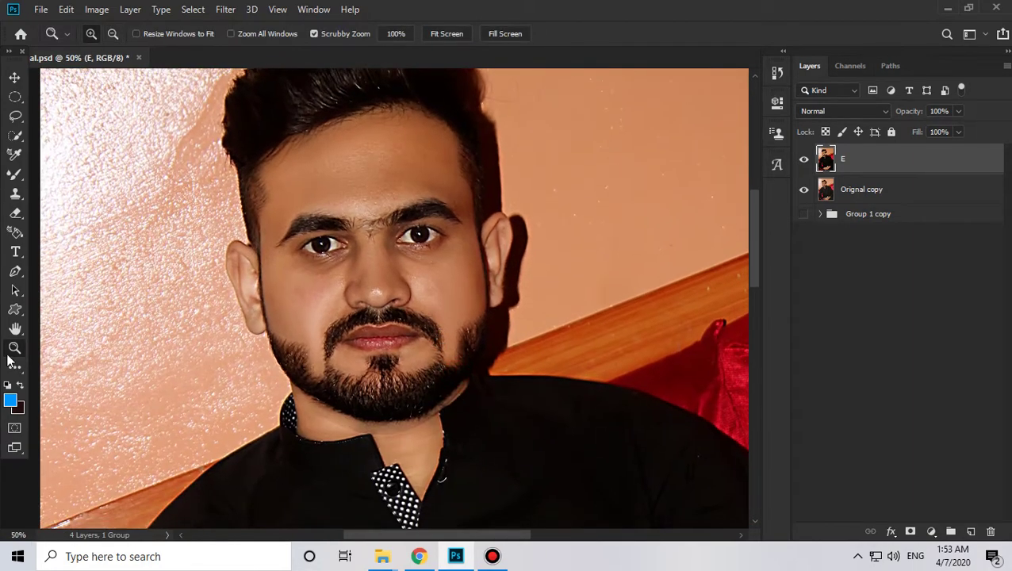
{"action": "right_click", "coordinate": [18, 373]}
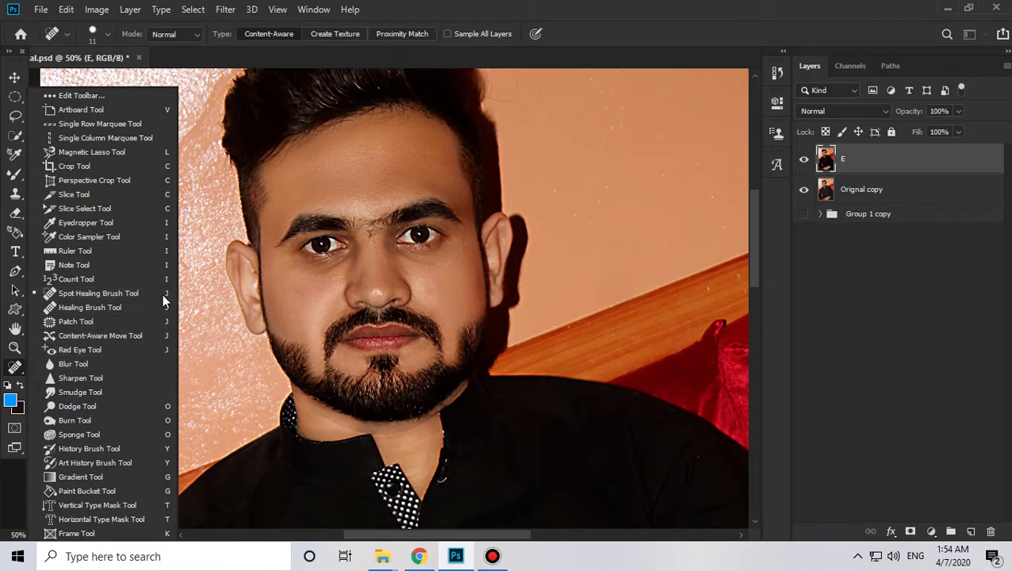
{"action": "left_click", "coordinate": [916, 164]}
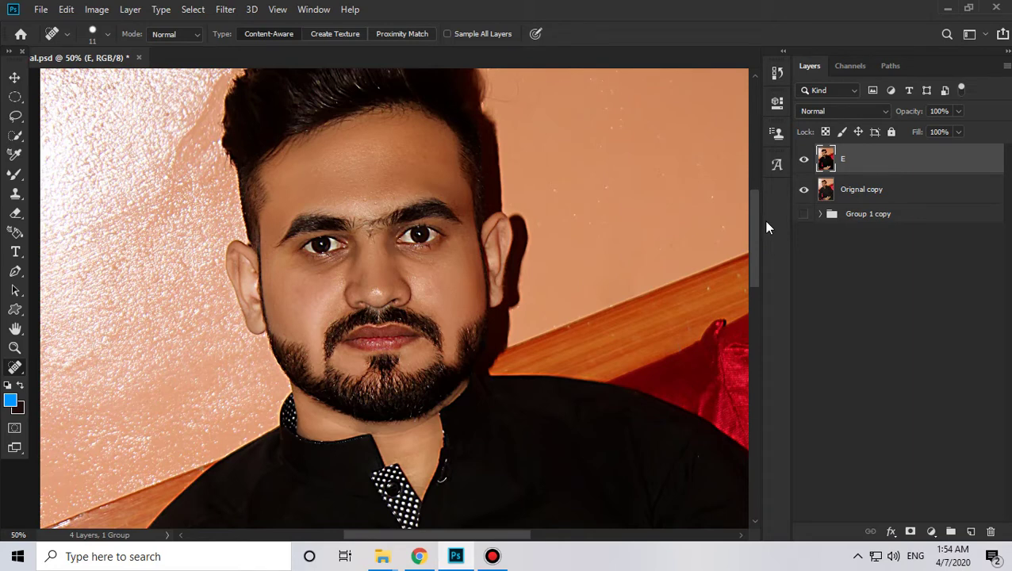
Step: Add a new empty Layer 1 above E and switch to the Elliptical Marquee Tool
{"action": "left_click", "coordinate": [971, 532]}
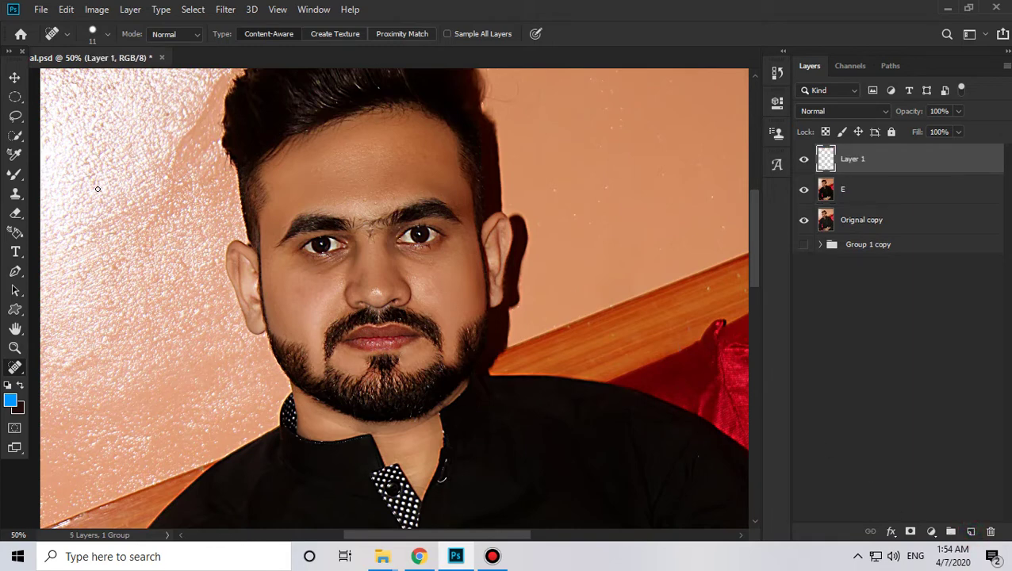
{"action": "left_click", "coordinate": [14, 100]}
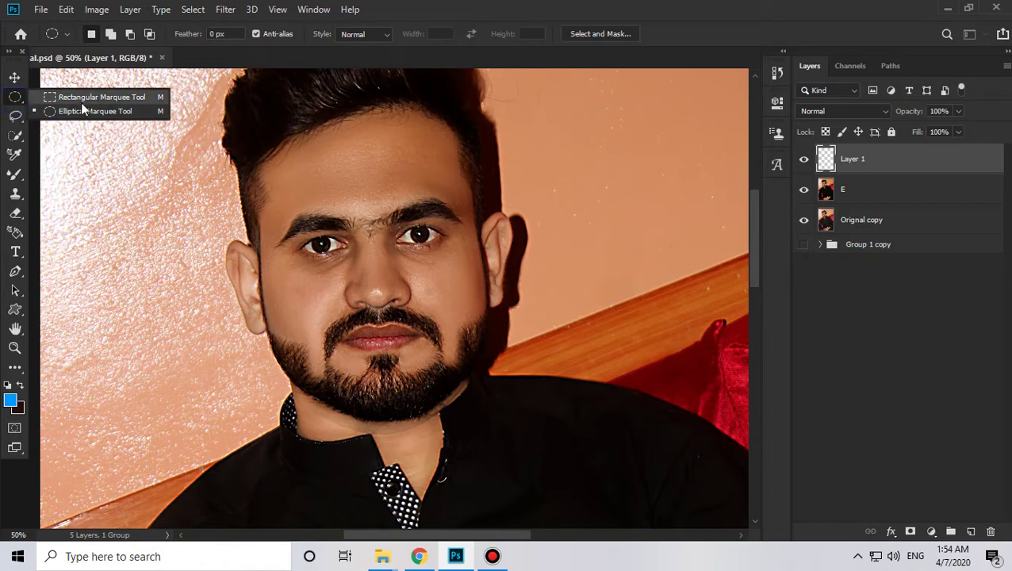
{"action": "left_click", "coordinate": [83, 115]}
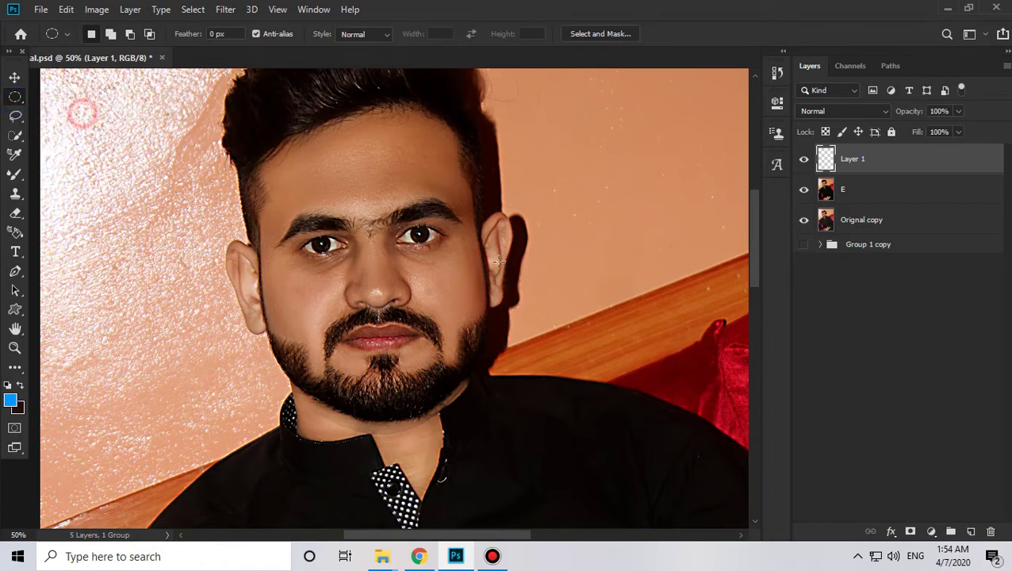
Step: Zoom to 300% on the left eye and draw a circular selection around its iris
{"action": "key", "text": "z"}
{"action": "left_click", "coordinate": [330, 230]}
{"action": "left_click", "coordinate": [330, 230]}
{"action": "left_click", "coordinate": [330, 230]}
{"action": "left_click", "coordinate": [330, 230]}
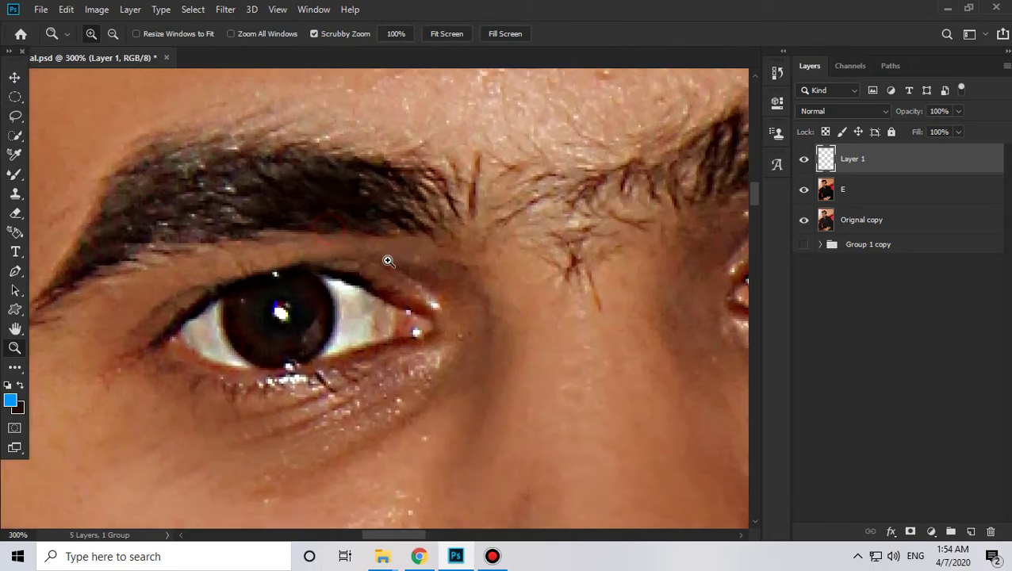
{"action": "left_click", "coordinate": [14, 97]}
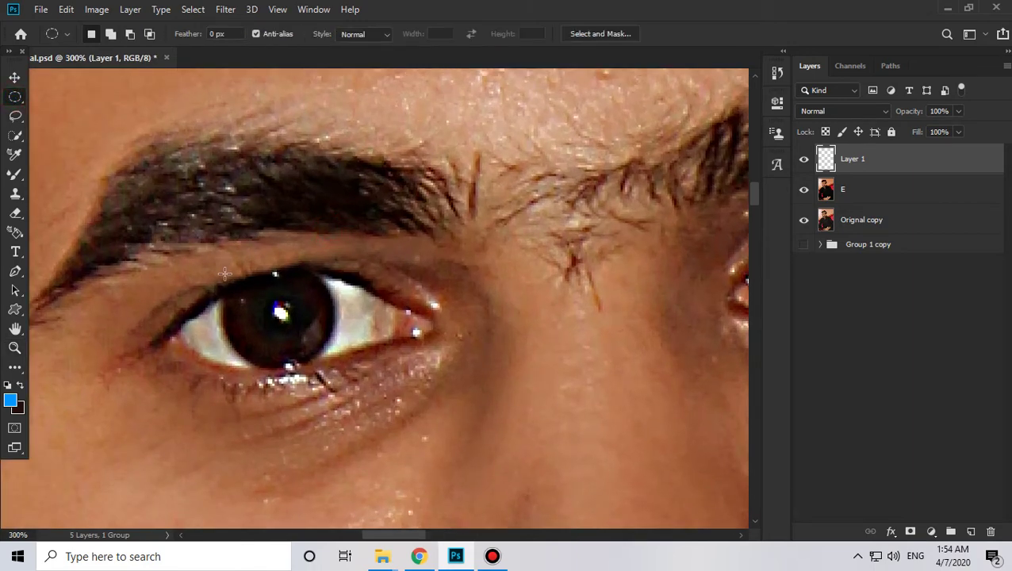
{"action": "left_click_drag", "start_coordinate": [224, 273], "coordinate": [372, 384]}
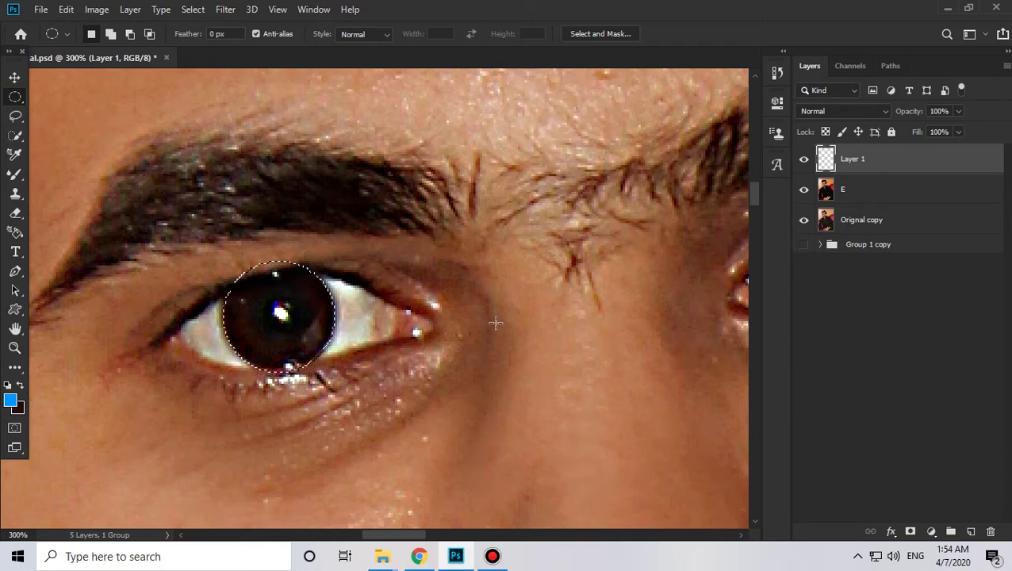
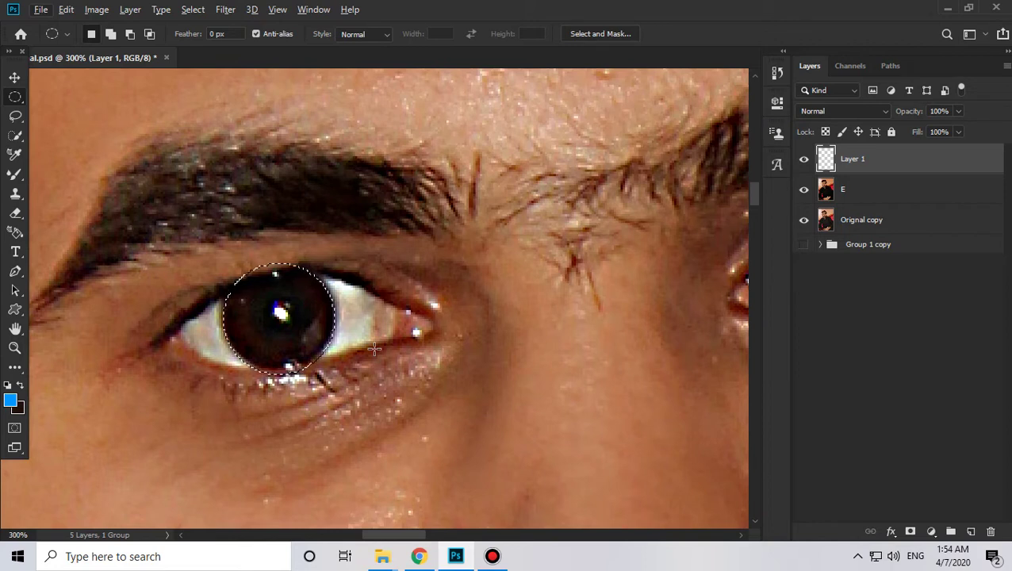
Step: Fill the left-iris selection with blue on Layer 1 and scale the circle slightly larger to cover the iris
{"action": "key", "text": "alt+BackSpace"}
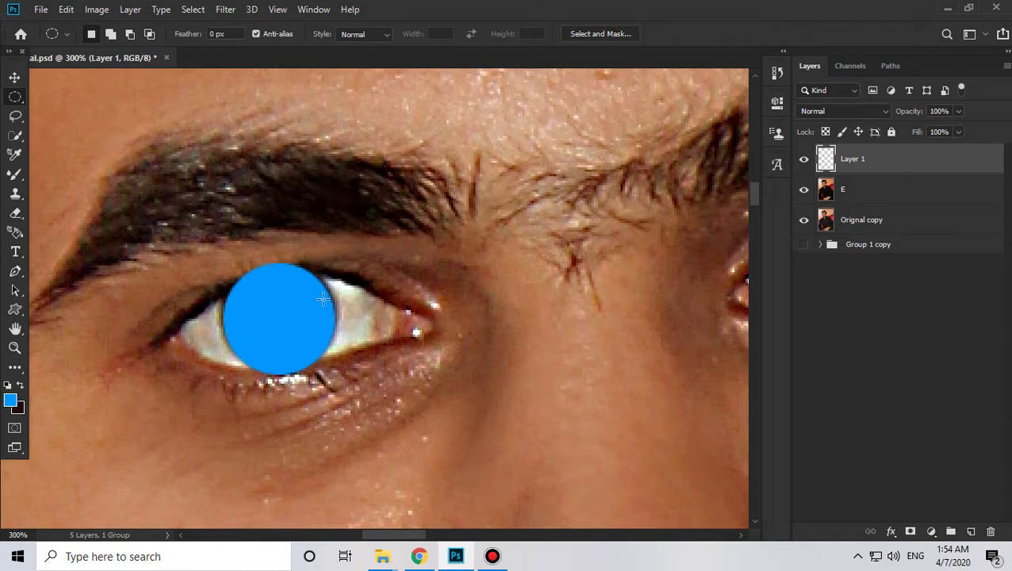
{"action": "key", "text": "ctrl+t"}
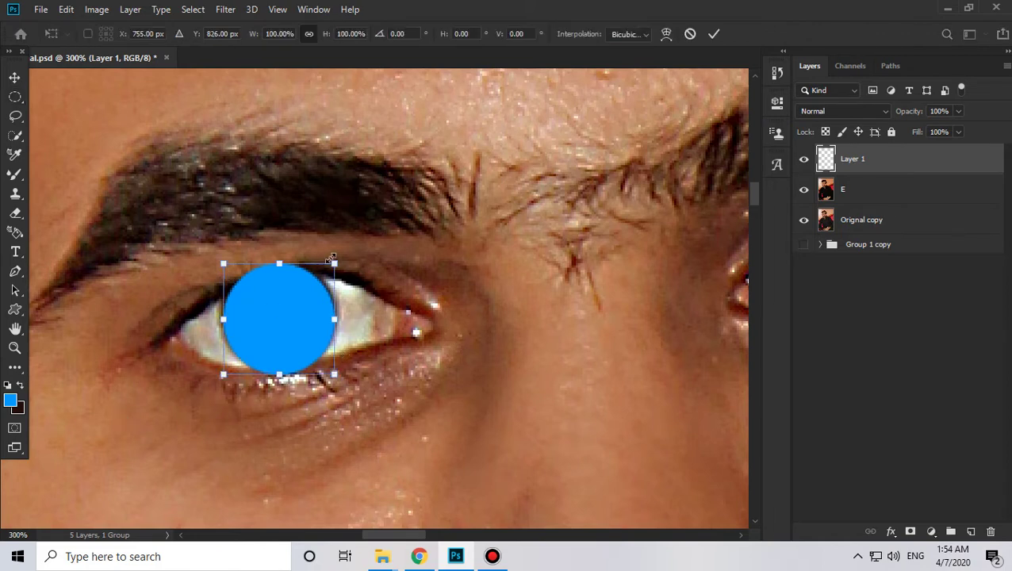
{"action": "left_click_drag", "start_coordinate": [335, 263], "coordinate": [339, 256]}
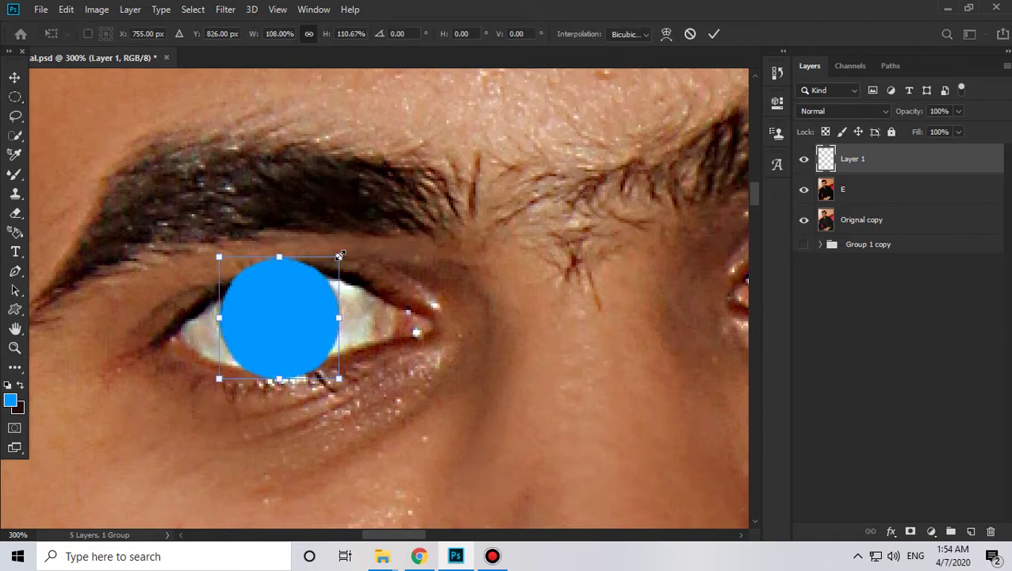
{"action": "key", "text": "ctrl+z"}
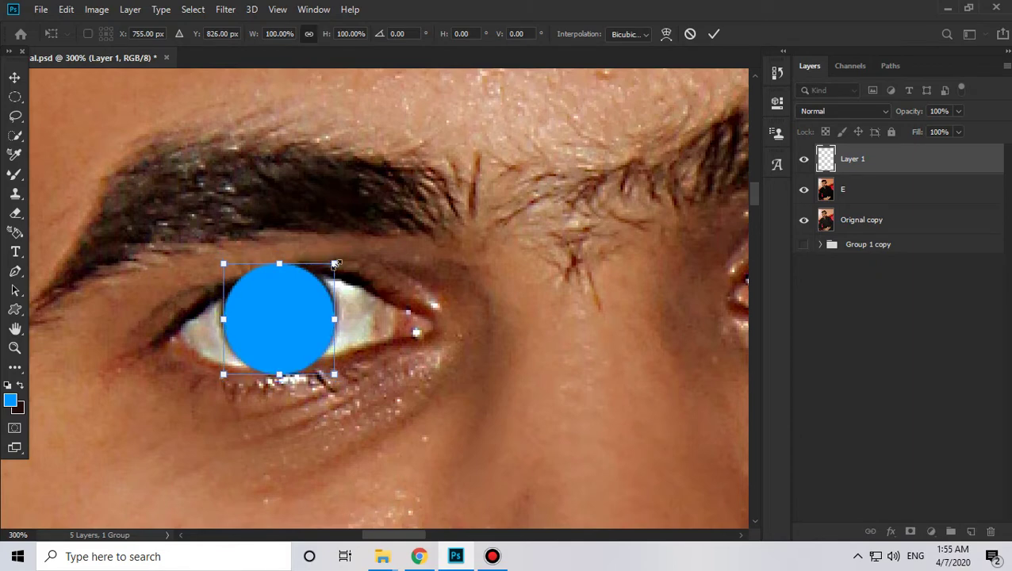
{"action": "left_click_drag", "start_coordinate": [339, 258], "coordinate": [341, 256]}
{"action": "key", "text": "Return"}
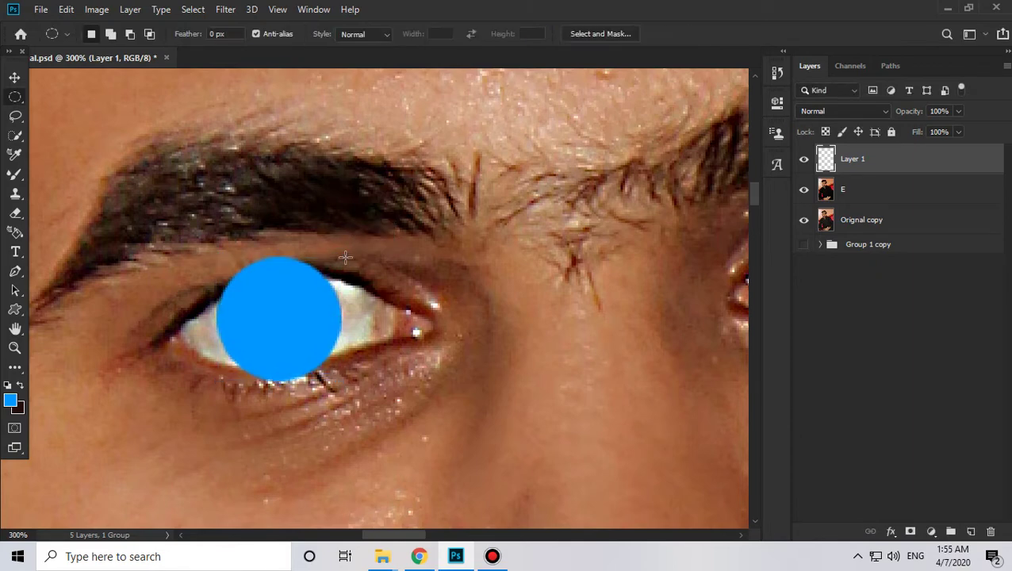
{"action": "key", "text": "z"}
{"action": "left_click", "coordinate": [321, 295], "text": "alt"}
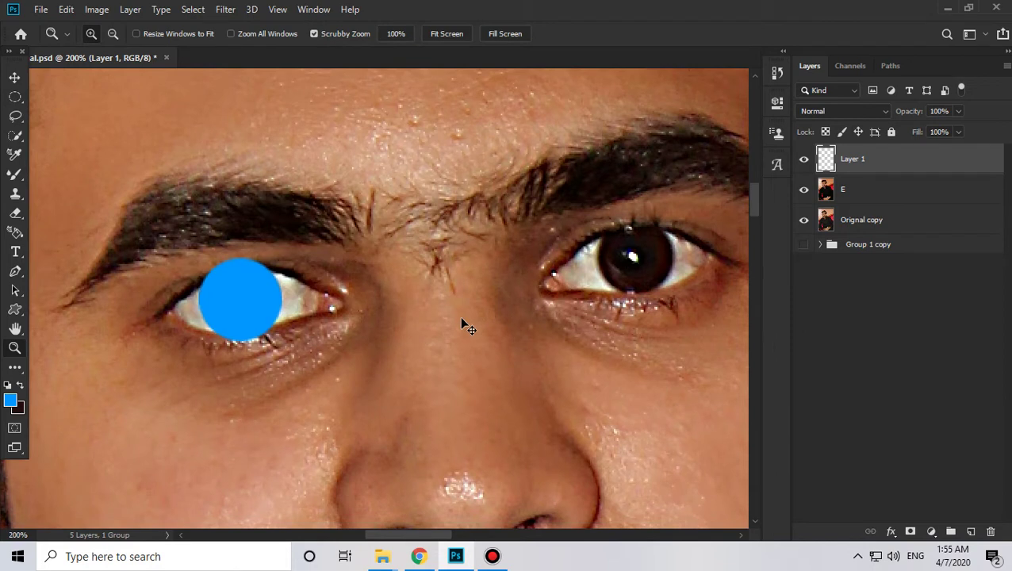
Step: Duplicate the blue circle layer and move the copy onto the right iris
{"action": "key", "text": "ctrl+j"}
{"action": "key", "text": "v"}
{"action": "left_click_drag", "start_coordinate": [246, 291], "coordinate": [678, 225]}
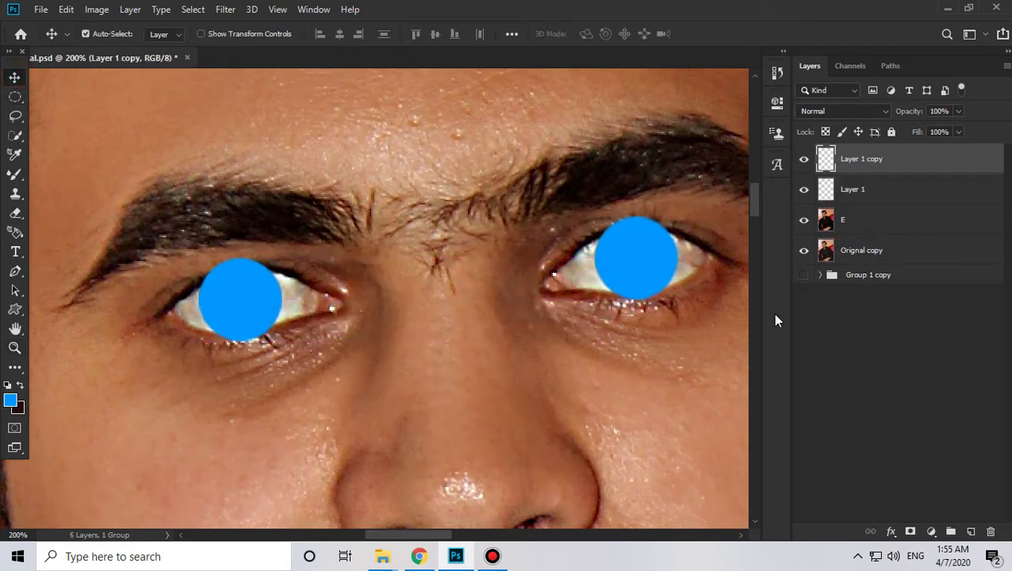
{"action": "key", "text": "Right"}
{"action": "key", "text": "Left"}
Step: Combine the two blue circles into one layer and set its blend mode to Color
{"action": "left_click", "coordinate": [856, 198]}
{"action": "key", "text": "Delete"}
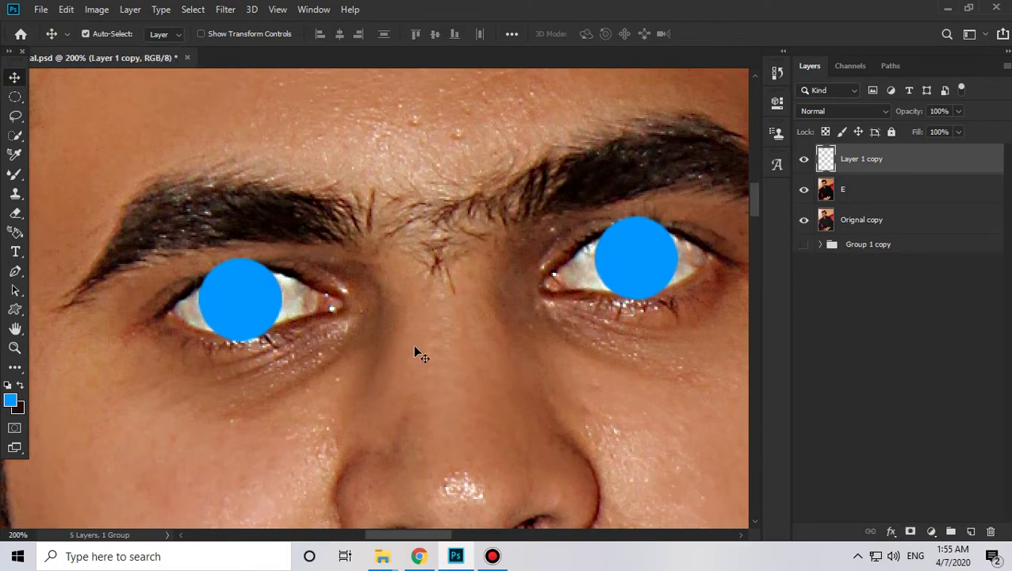
{"action": "left_click", "coordinate": [830, 118]}
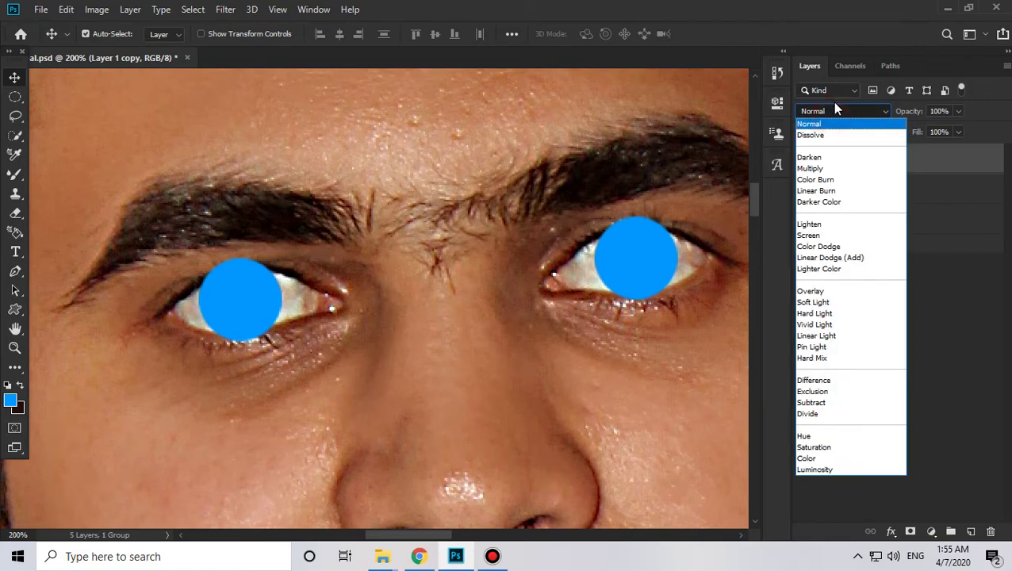
{"action": "left_click", "coordinate": [813, 460]}
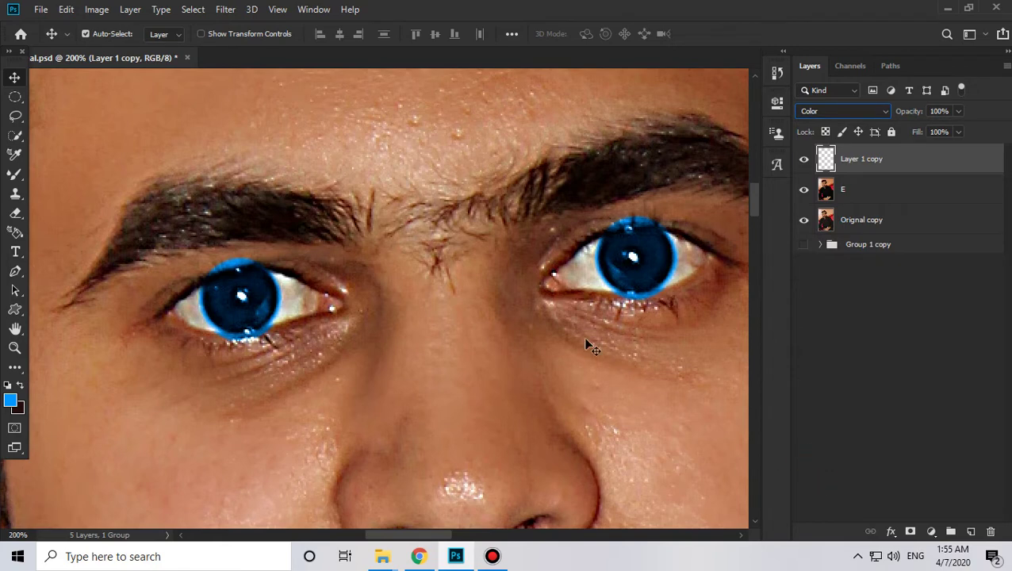
{"action": "left_click", "coordinate": [322, 331]}
{"action": "left_click", "coordinate": [869, 170]}
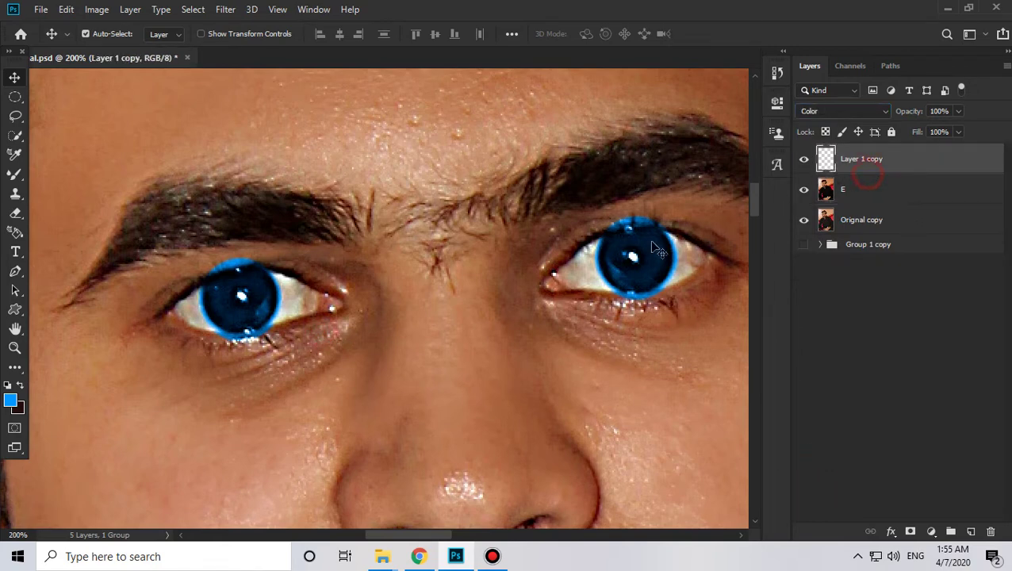
{"action": "key", "text": "z"}
{"action": "left_click", "coordinate": [223, 264], "text": "alt"}
{"action": "left_click", "coordinate": [223, 264], "text": "alt"}
Step: Zoom in on the left eye and pick the Eraser with a smaller soft 25 px brush
{"action": "left_click_drag", "start_coordinate": [278, 403], "coordinate": [368, 410]}
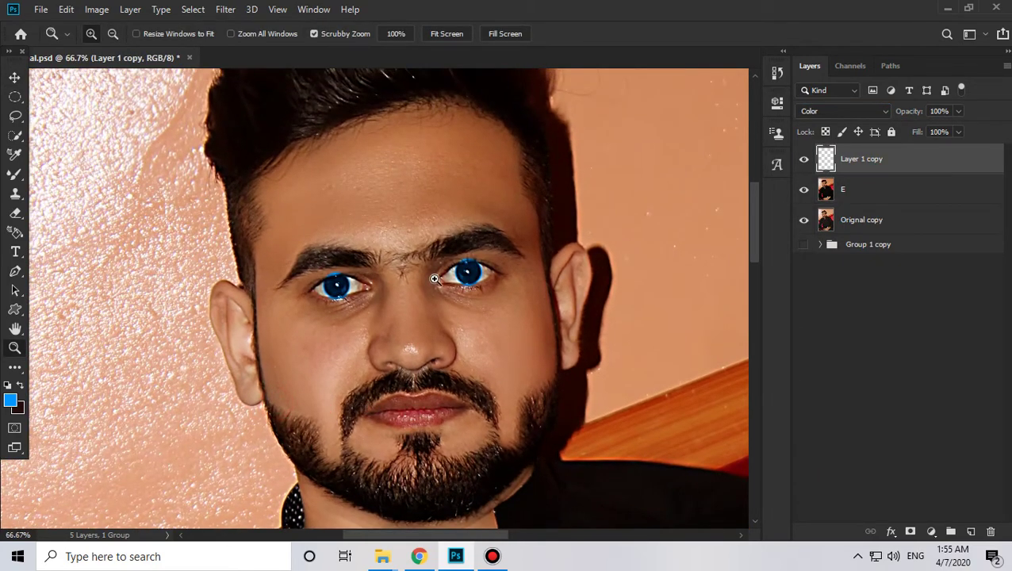
{"action": "left_click_drag", "start_coordinate": [391, 265], "coordinate": [391, 265]}
{"action": "left_click", "coordinate": [805, 159]}
{"action": "left_click_drag", "start_coordinate": [223, 342], "coordinate": [333, 318]}
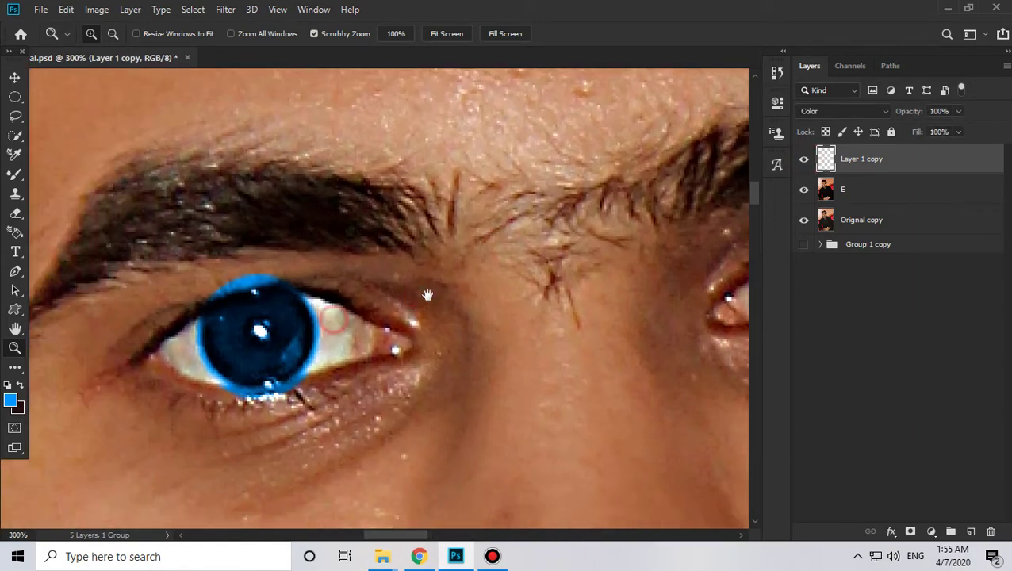
{"action": "left_click", "coordinate": [140, 310]}
{"action": "left_click", "coordinate": [15, 213]}
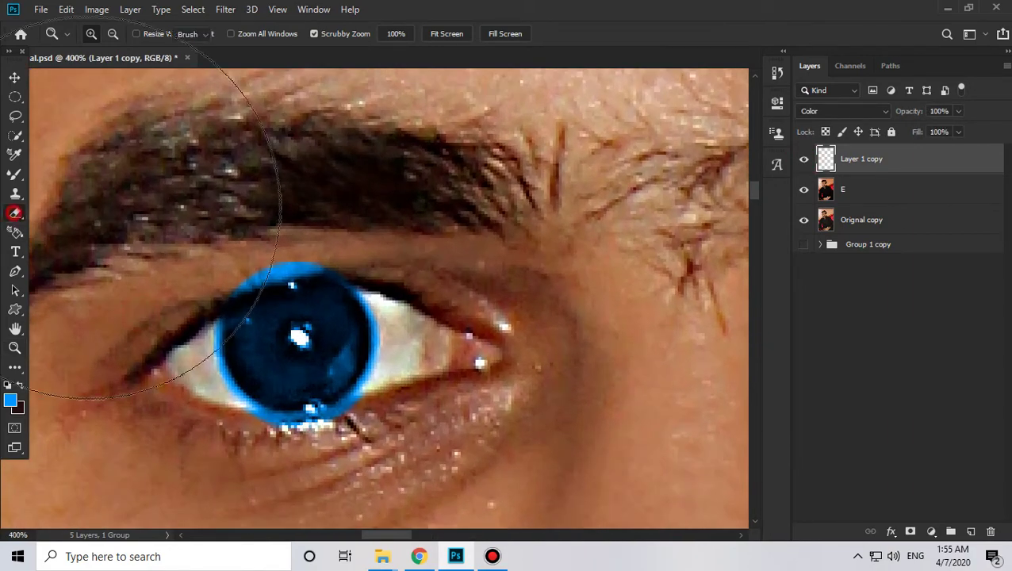
{"action": "right_click", "coordinate": [279, 232]}
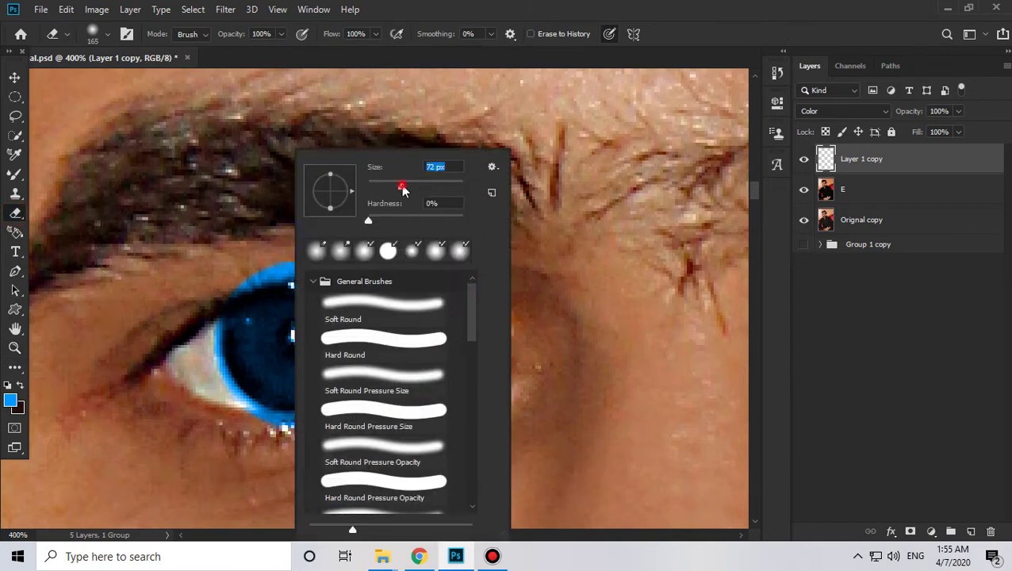
{"action": "left_click_drag", "start_coordinate": [402, 187], "coordinate": [384, 182]}
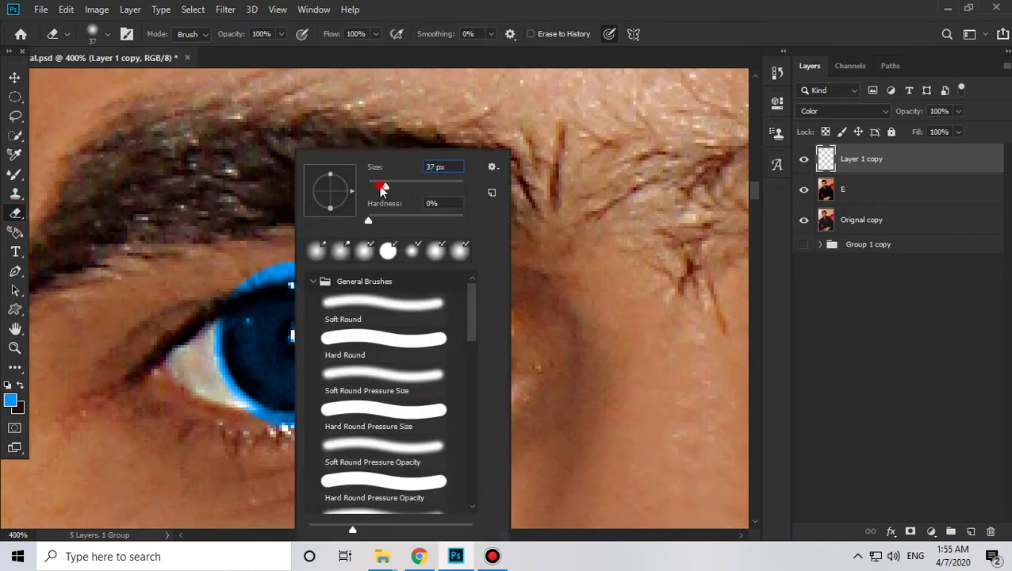
Step: Erase the blue spill along the top and right edges of the left iris
{"action": "left_click", "coordinate": [229, 253]}
{"action": "mouse_move", "coordinate": [244, 249]}
{"action": "left_mouse_down"}
{"action": "mouse_move", "coordinate": [315, 242]}
{"action": "mouse_move", "coordinate": [238, 251]}
{"action": "mouse_move", "coordinate": [277, 238]}
{"action": "mouse_move", "coordinate": [219, 264]}
{"action": "mouse_move", "coordinate": [272, 241]}
{"action": "mouse_move", "coordinate": [253, 246]}
{"action": "mouse_move", "coordinate": [338, 240]}
{"action": "mouse_move", "coordinate": [245, 242]}
{"action": "mouse_move", "coordinate": [215, 270]}
{"action": "mouse_move", "coordinate": [315, 231]}
{"action": "mouse_move", "coordinate": [314, 242]}
{"action": "mouse_move", "coordinate": [363, 252]}
{"action": "mouse_move", "coordinate": [332, 241]}
{"action": "mouse_move", "coordinate": [372, 283]}
{"action": "left_mouse_up"}
{"action": "key", "text": "ctrl+z"}
{"action": "mouse_move", "coordinate": [325, 239]}
{"action": "left_mouse_down"}
{"action": "mouse_move", "coordinate": [240, 256]}
{"action": "mouse_move", "coordinate": [227, 268]}
{"action": "mouse_move", "coordinate": [251, 250]}
{"action": "mouse_move", "coordinate": [229, 257]}
{"action": "mouse_move", "coordinate": [327, 241]}
{"action": "mouse_move", "coordinate": [224, 268]}
{"action": "left_mouse_up"}
{"action": "mouse_move", "coordinate": [340, 245]}
{"action": "left_mouse_down"}
{"action": "mouse_move", "coordinate": [392, 276]}
{"action": "mouse_move", "coordinate": [381, 275]}
{"action": "mouse_move", "coordinate": [397, 308]}
{"action": "mouse_move", "coordinate": [402, 366]}
{"action": "mouse_move", "coordinate": [377, 271]}
{"action": "mouse_move", "coordinate": [335, 246]}
{"action": "mouse_move", "coordinate": [364, 258]}
{"action": "mouse_move", "coordinate": [421, 370]}
{"action": "left_mouse_up"}
{"action": "left_click_drag", "start_coordinate": [425, 325], "coordinate": [436, 291]}
{"action": "mouse_move", "coordinate": [429, 225]}
{"action": "left_mouse_down"}
{"action": "mouse_move", "coordinate": [382, 331]}
{"action": "mouse_move", "coordinate": [304, 340]}
{"action": "mouse_move", "coordinate": [270, 333]}
{"action": "mouse_move", "coordinate": [245, 316]}
{"action": "mouse_move", "coordinate": [230, 280]}
{"action": "mouse_move", "coordinate": [209, 278]}
{"action": "mouse_move", "coordinate": [214, 220]}
{"action": "mouse_move", "coordinate": [217, 282]}
{"action": "mouse_move", "coordinate": [214, 261]}
{"action": "mouse_move", "coordinate": [235, 310]}
{"action": "mouse_move", "coordinate": [292, 339]}
{"action": "mouse_move", "coordinate": [355, 347]}
{"action": "left_mouse_up"}
{"action": "left_click_drag", "start_coordinate": [477, 334], "coordinate": [410, 347]}
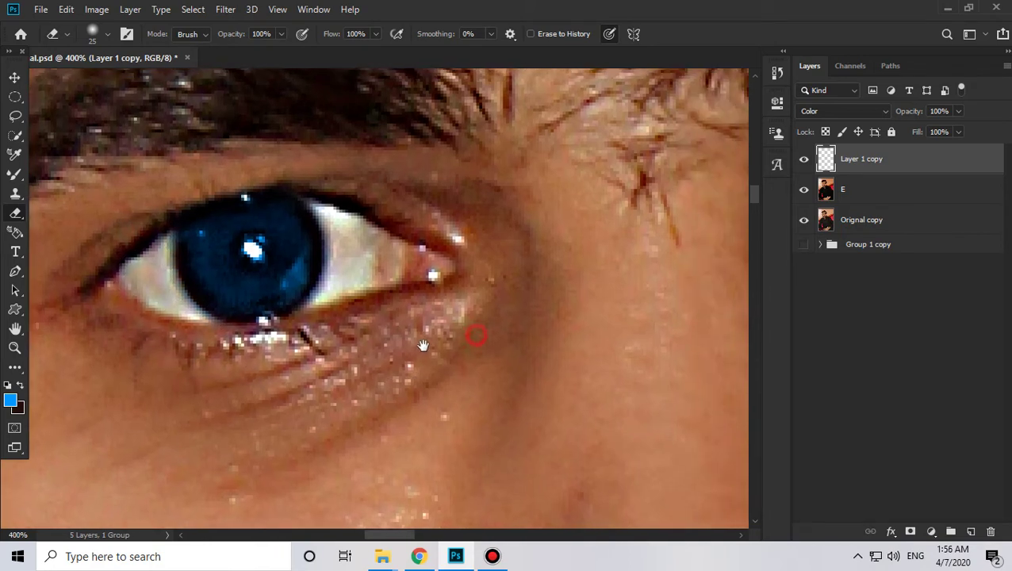
{"action": "left_click_drag", "start_coordinate": [340, 291], "coordinate": [384, 287]}
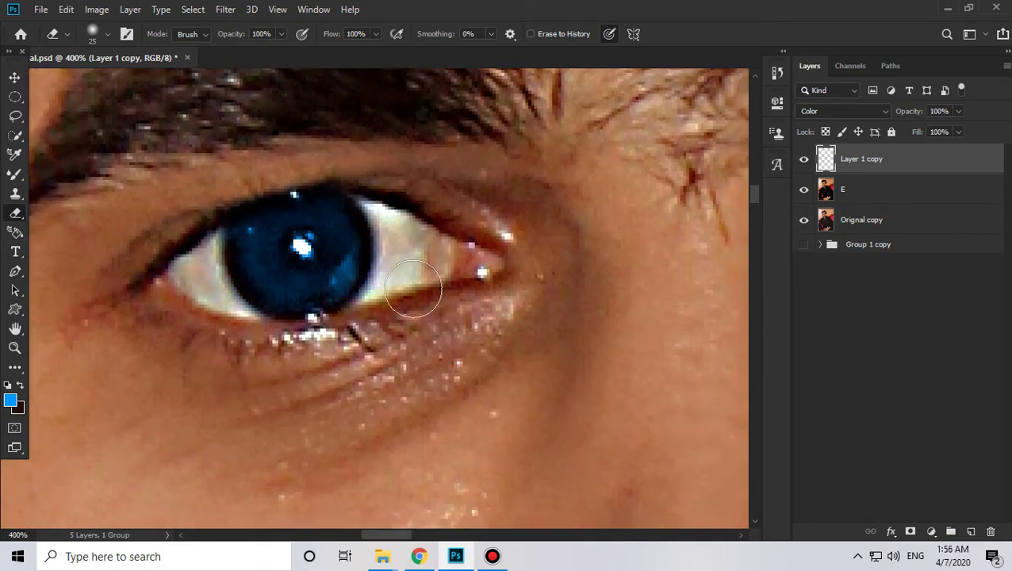
Step: Keeping Color mode, erase the blue spill below the left iris along the lower lid
{"action": "left_click", "coordinate": [854, 114]}
{"action": "left_click", "coordinate": [854, 114]}
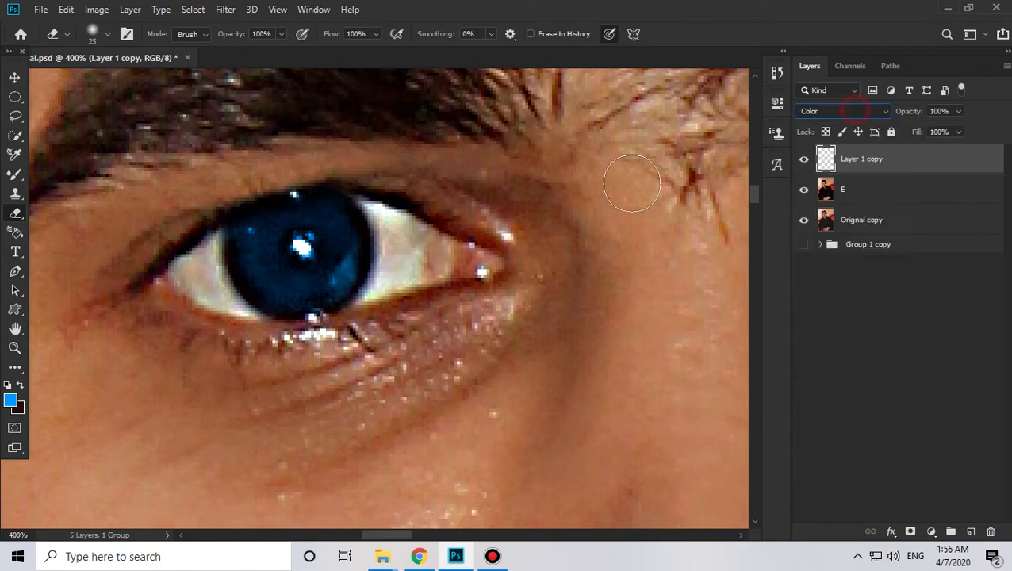
{"action": "mouse_move", "coordinate": [191, 219]}
{"action": "left_mouse_down"}
{"action": "mouse_move", "coordinate": [180, 287]}
{"action": "mouse_move", "coordinate": [272, 353]}
{"action": "left_mouse_up"}
{"action": "mouse_move", "coordinate": [393, 323]}
{"action": "left_mouse_down"}
{"action": "mouse_move", "coordinate": [343, 352]}
{"action": "mouse_move", "coordinate": [385, 315]}
{"action": "mouse_move", "coordinate": [397, 278]}
{"action": "mouse_move", "coordinate": [404, 238]}
{"action": "mouse_move", "coordinate": [388, 190]}
{"action": "mouse_move", "coordinate": [300, 155]}
{"action": "mouse_move", "coordinate": [241, 160]}
{"action": "mouse_move", "coordinate": [195, 204]}
{"action": "mouse_move", "coordinate": [191, 290]}
{"action": "mouse_move", "coordinate": [217, 318]}
{"action": "mouse_move", "coordinate": [297, 350]}
{"action": "mouse_move", "coordinate": [355, 335]}
{"action": "left_mouse_up"}
{"action": "left_click_drag", "start_coordinate": [489, 339], "coordinate": [80, 341]}
Step: Erase the blue spill around the right iris, then zoom out to the whole face
{"action": "left_click_drag", "start_coordinate": [533, 350], "coordinate": [325, 428]}
{"action": "mouse_move", "coordinate": [382, 153]}
{"action": "left_mouse_down"}
{"action": "mouse_move", "coordinate": [456, 146]}
{"action": "mouse_move", "coordinate": [402, 158]}
{"action": "mouse_move", "coordinate": [495, 155]}
{"action": "mouse_move", "coordinate": [415, 155]}
{"action": "mouse_move", "coordinate": [384, 176]}
{"action": "mouse_move", "coordinate": [405, 143]}
{"action": "mouse_move", "coordinate": [499, 147]}
{"action": "mouse_move", "coordinate": [553, 191]}
{"action": "mouse_move", "coordinate": [543, 188]}
{"action": "mouse_move", "coordinate": [548, 213]}
{"action": "mouse_move", "coordinate": [527, 166]}
{"action": "mouse_move", "coordinate": [557, 220]}
{"action": "mouse_move", "coordinate": [560, 252]}
{"action": "mouse_move", "coordinate": [564, 235]}
{"action": "mouse_move", "coordinate": [545, 302]}
{"action": "mouse_move", "coordinate": [554, 276]}
{"action": "mouse_move", "coordinate": [522, 319]}
{"action": "mouse_move", "coordinate": [490, 336]}
{"action": "mouse_move", "coordinate": [456, 348]}
{"action": "mouse_move", "coordinate": [415, 344]}
{"action": "mouse_move", "coordinate": [454, 342]}
{"action": "mouse_move", "coordinate": [377, 326]}
{"action": "mouse_move", "coordinate": [366, 301]}
{"action": "mouse_move", "coordinate": [405, 334]}
{"action": "mouse_move", "coordinate": [347, 279]}
{"action": "mouse_move", "coordinate": [339, 239]}
{"action": "mouse_move", "coordinate": [358, 174]}
{"action": "mouse_move", "coordinate": [369, 178]}
{"action": "mouse_move", "coordinate": [348, 283]}
{"action": "mouse_move", "coordinate": [337, 204]}
{"action": "mouse_move", "coordinate": [514, 294]}
{"action": "mouse_move", "coordinate": [381, 311]}
{"action": "left_mouse_up"}
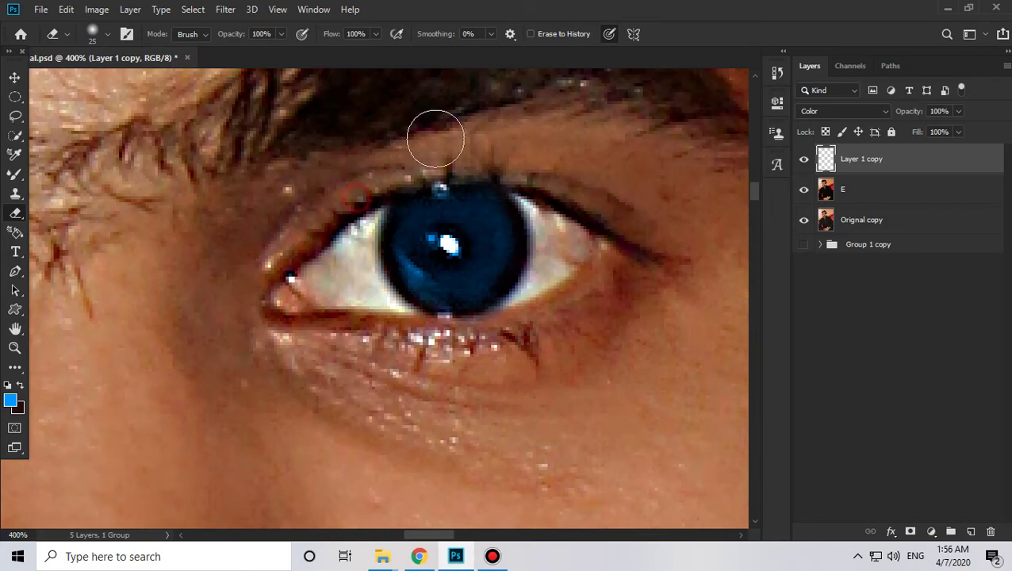
{"action": "key", "text": "z"}
{"action": "left_click", "coordinate": [544, 211], "text": "alt"}
{"action": "left_click", "coordinate": [544, 211], "text": "alt"}
{"action": "left_click", "coordinate": [544, 211], "text": "alt"}
{"action": "left_click", "coordinate": [543, 211], "text": "alt"}
{"action": "left_click_drag", "start_coordinate": [600, 318], "coordinate": [482, 324]}
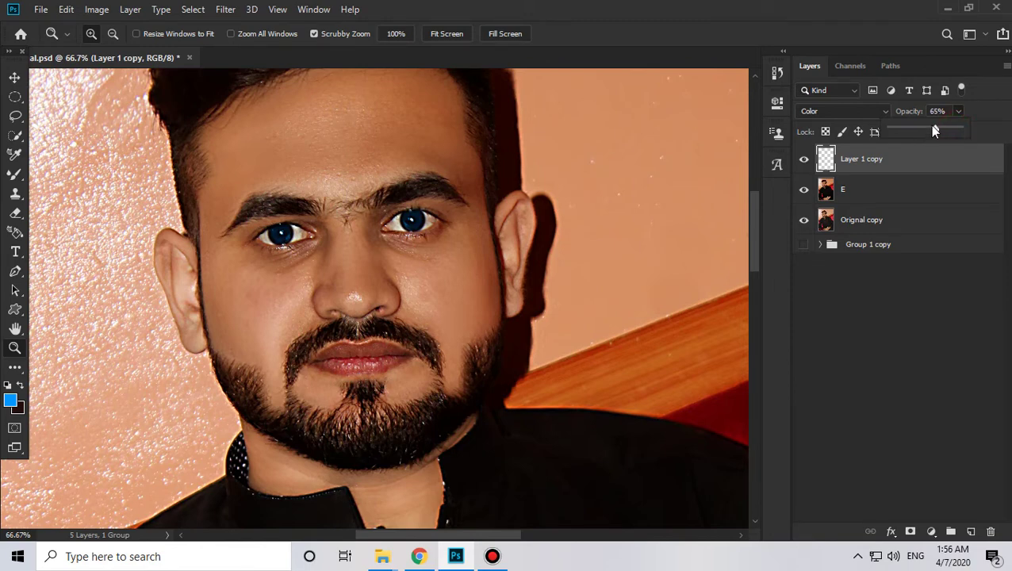
Step: Try different opacities for the blue tint layer, around 83%, while zooming to judge the look
{"action": "left_click_drag", "start_coordinate": [936, 131], "coordinate": [898, 133]}
{"action": "left_click_drag", "start_coordinate": [942, 131], "coordinate": [948, 131]}
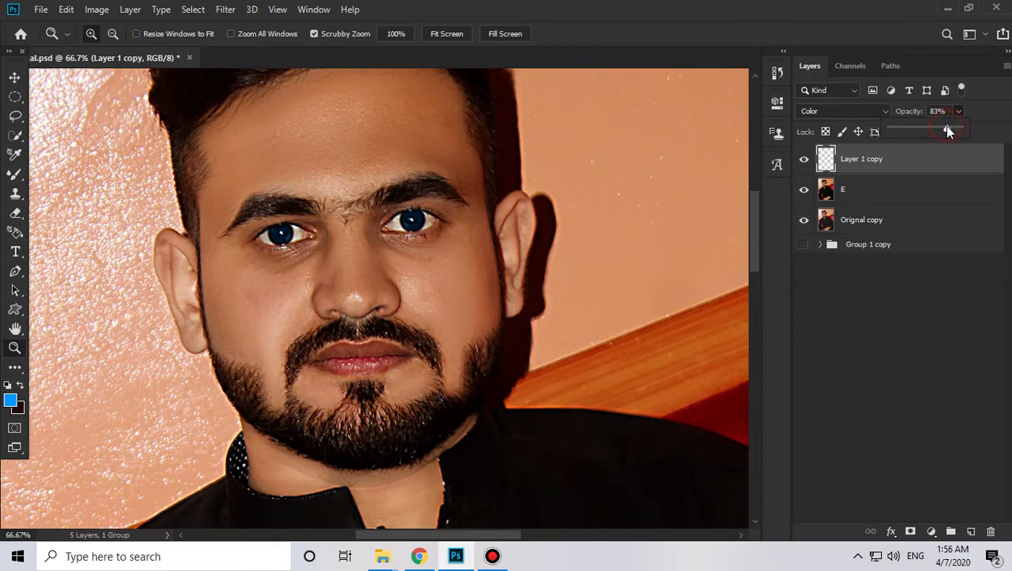
{"action": "left_click", "coordinate": [816, 318]}
{"action": "left_click", "coordinate": [358, 168]}
{"action": "left_click", "coordinate": [357, 168]}
{"action": "left_click", "coordinate": [385, 298], "text": "alt"}
{"action": "left_click", "coordinate": [384, 296], "text": "alt"}
{"action": "left_click", "coordinate": [383, 296], "text": "alt"}
{"action": "left_click", "coordinate": [383, 296], "text": "alt"}
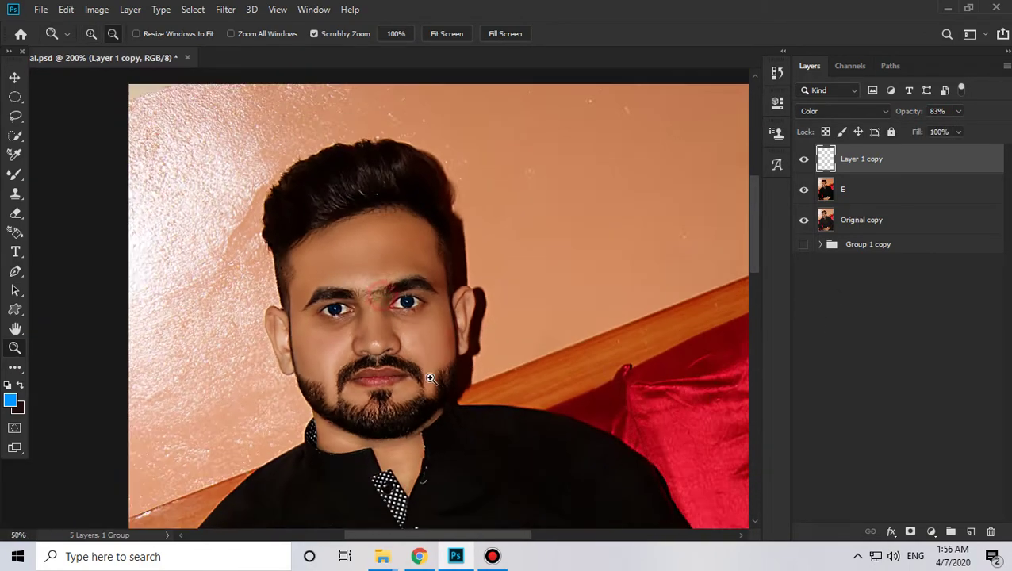
{"action": "left_click", "coordinate": [432, 379], "text": "alt"}
{"action": "left_click", "coordinate": [506, 391], "text": "alt"}
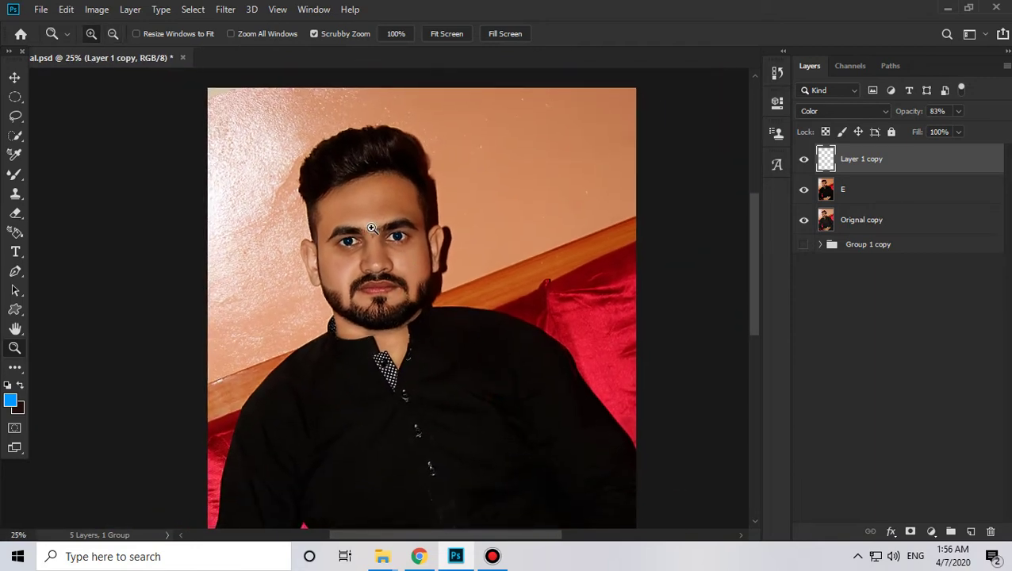
{"action": "left_click", "coordinate": [371, 229]}
{"action": "left_click", "coordinate": [371, 228]}
{"action": "left_click", "coordinate": [371, 228]}
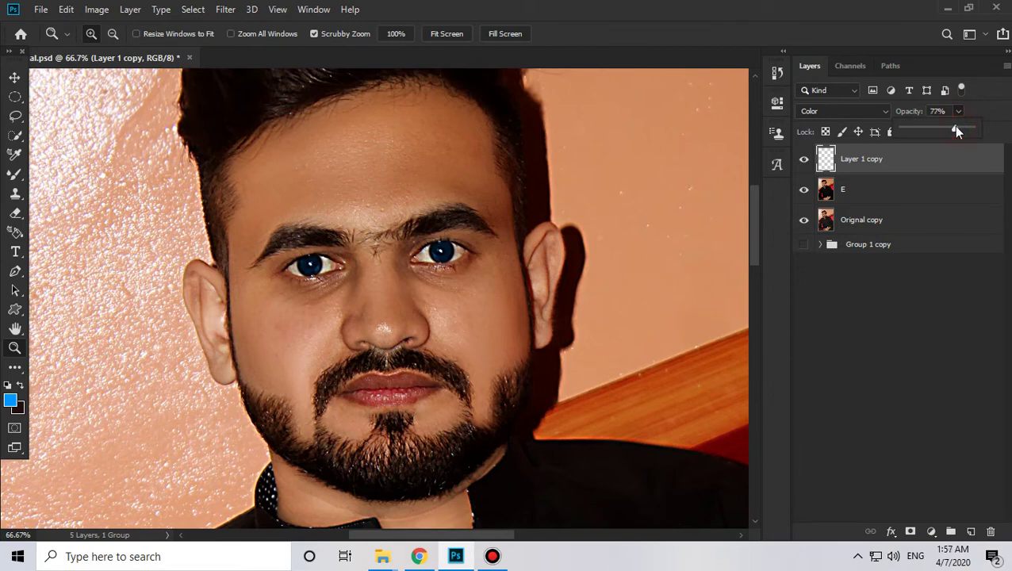
Step: Settle the blue tint at 77% opacity, view the whole portrait, and add layer E to the selection
{"action": "left_click", "coordinate": [892, 210]}
{"action": "left_click", "coordinate": [622, 264], "text": "alt"}
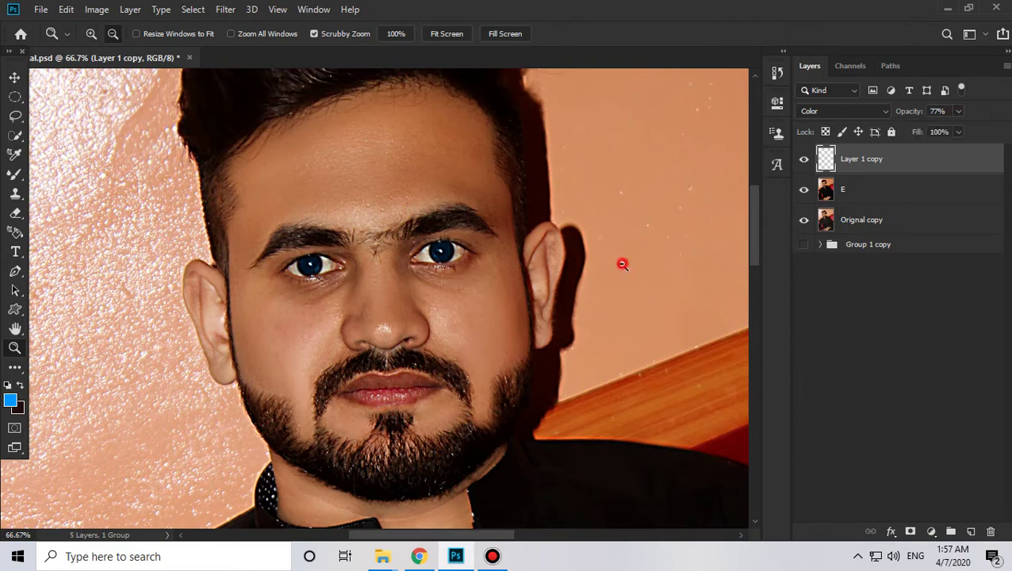
{"action": "left_click", "coordinate": [623, 264], "text": "alt"}
{"action": "left_click_drag", "start_coordinate": [635, 400], "coordinate": [484, 330]}
{"action": "left_click", "coordinate": [352, 232], "text": "alt"}
{"action": "left_click_drag", "start_coordinate": [391, 254], "coordinate": [395, 254]}
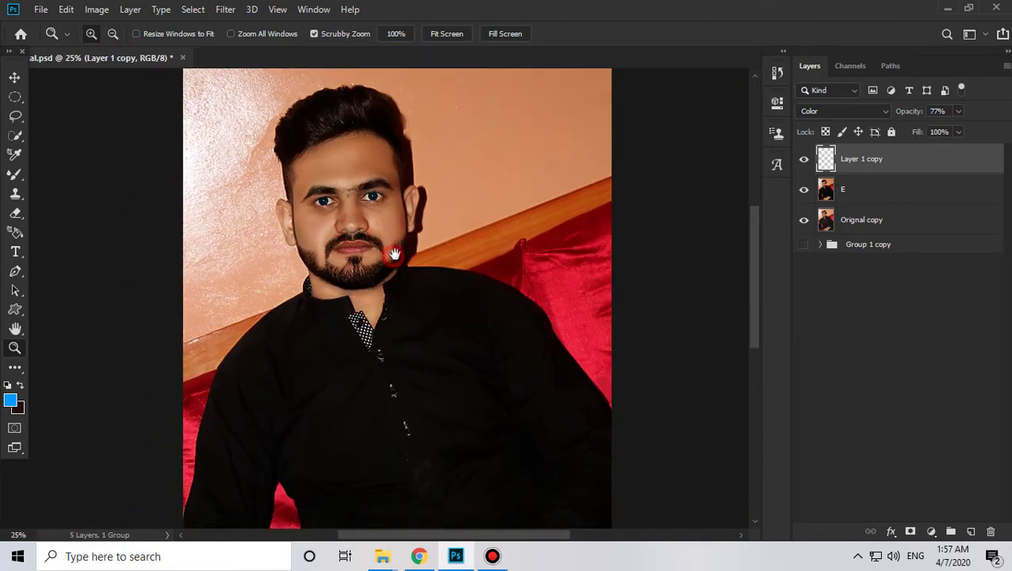
{"action": "left_click", "coordinate": [880, 190], "text": "shift"}
Step: Merge the blue tint into layer E and rename the merged layer to 'Edit'
{"action": "key", "text": "ctrl+e"}
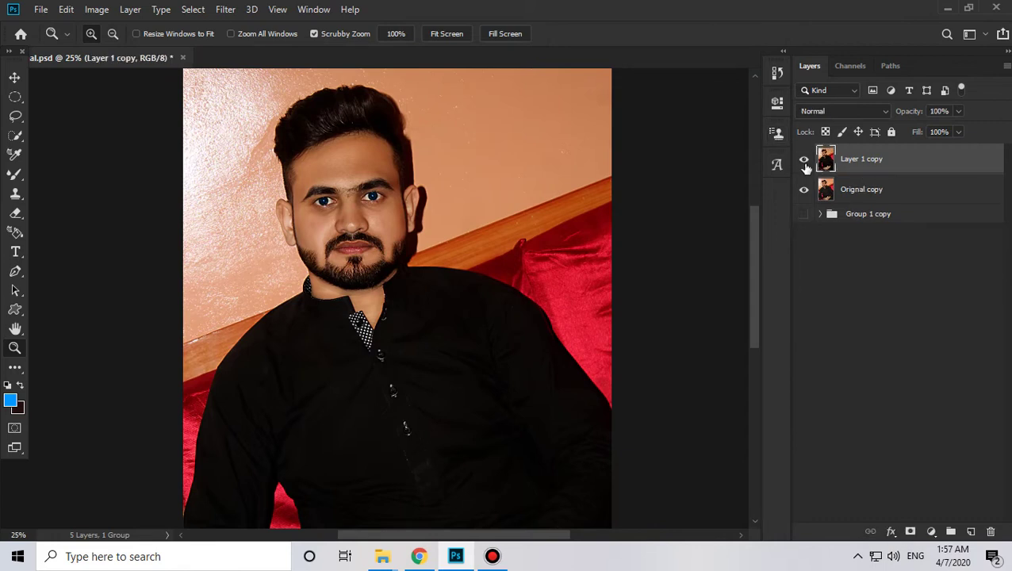
{"action": "left_click", "coordinate": [804, 161]}
{"action": "left_click", "coordinate": [530, 334], "text": "alt"}
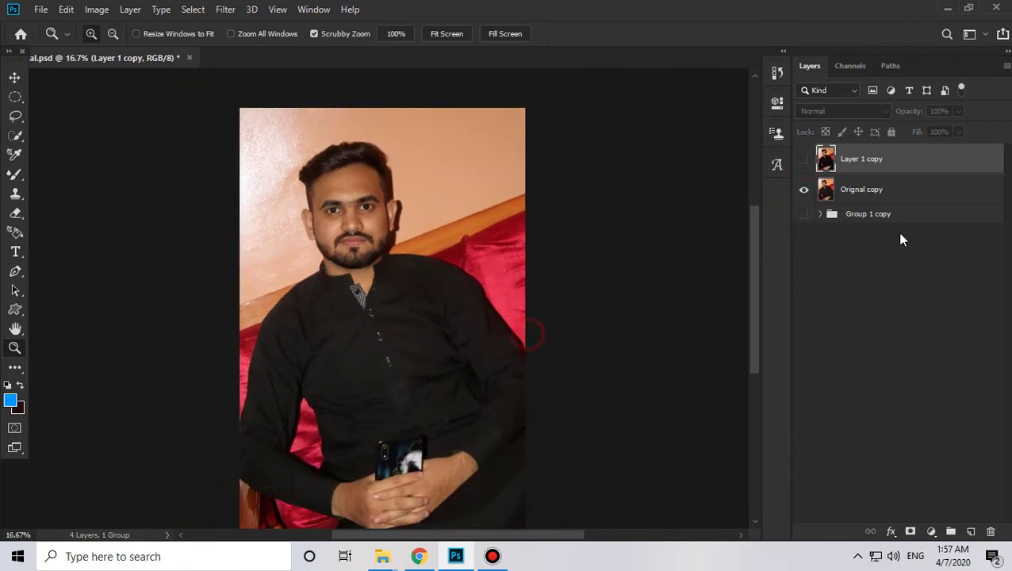
{"action": "double_click", "coordinate": [849, 158]}
{"action": "type", "text": "Edit"}
{"action": "key", "text": "Return"}
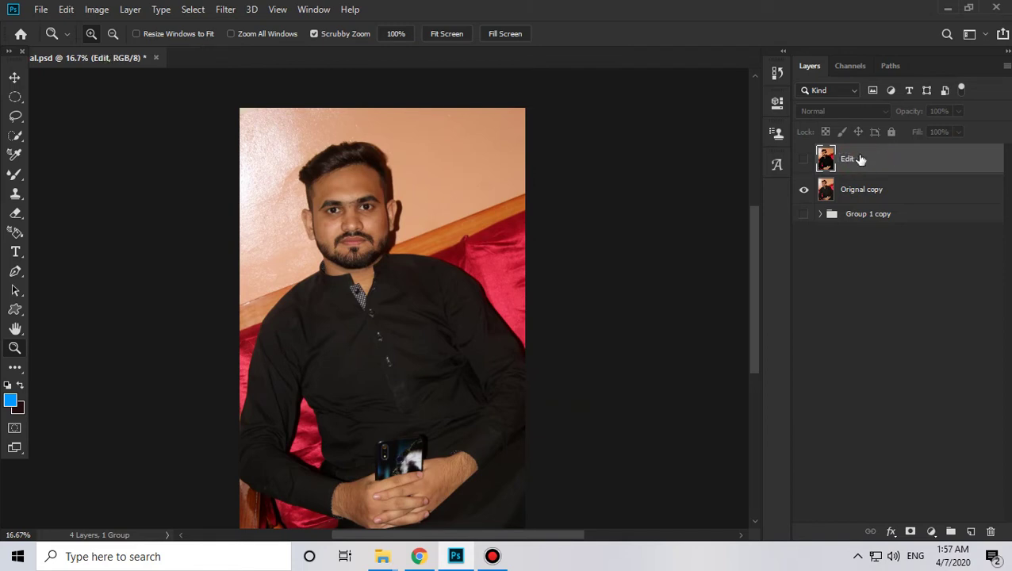
Step: Toggle the Edit layer's visibility repeatedly to compare the retouch with the original face
{"action": "left_click", "coordinate": [804, 160]}
{"action": "left_click", "coordinate": [804, 160]}
{"action": "left_click", "coordinate": [804, 160]}
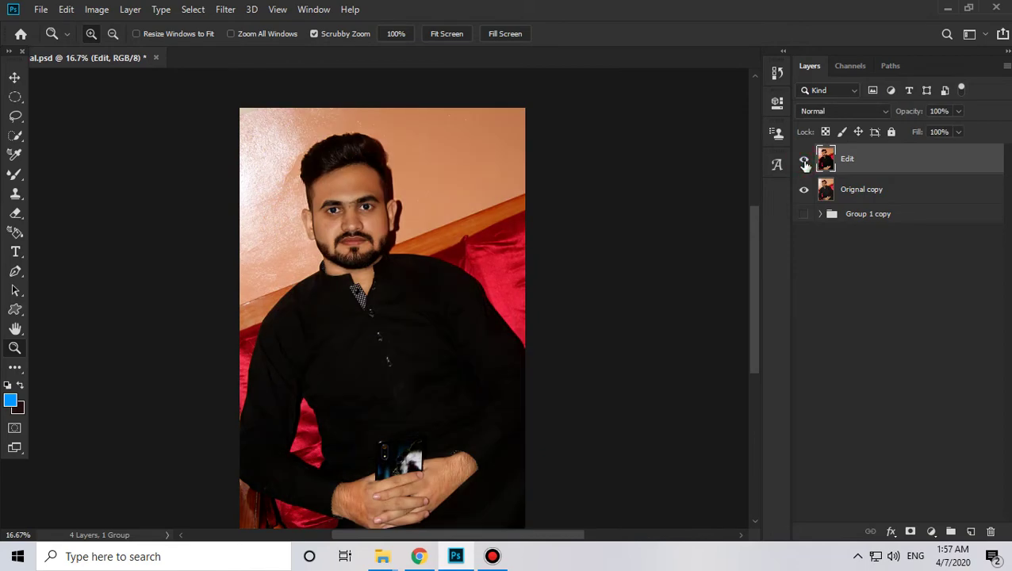
{"action": "left_click", "coordinate": [804, 160]}
{"action": "left_click", "coordinate": [804, 160]}
{"action": "left_click", "coordinate": [804, 160]}
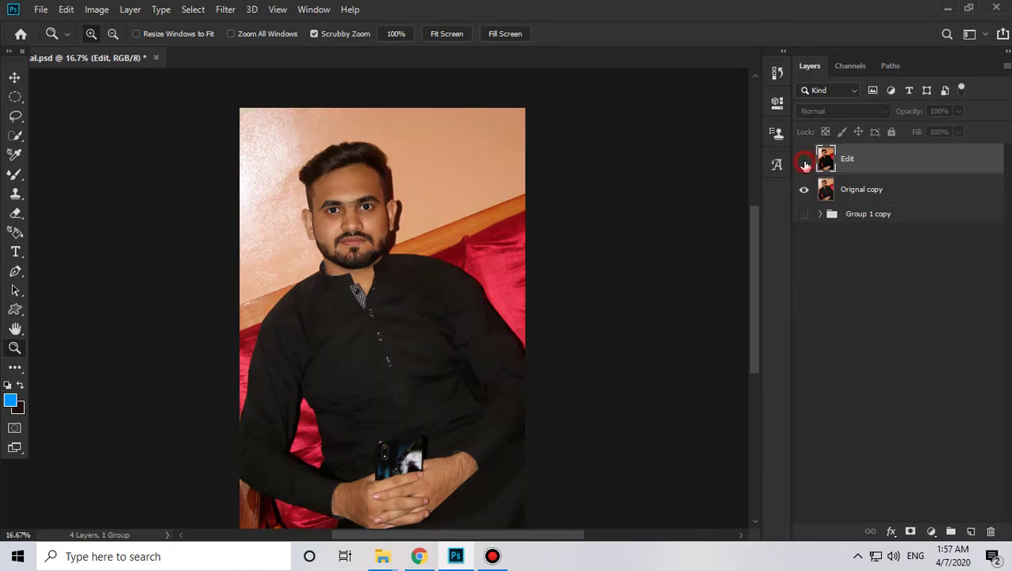
{"action": "left_click", "coordinate": [804, 160]}
{"action": "left_click", "coordinate": [440, 213]}
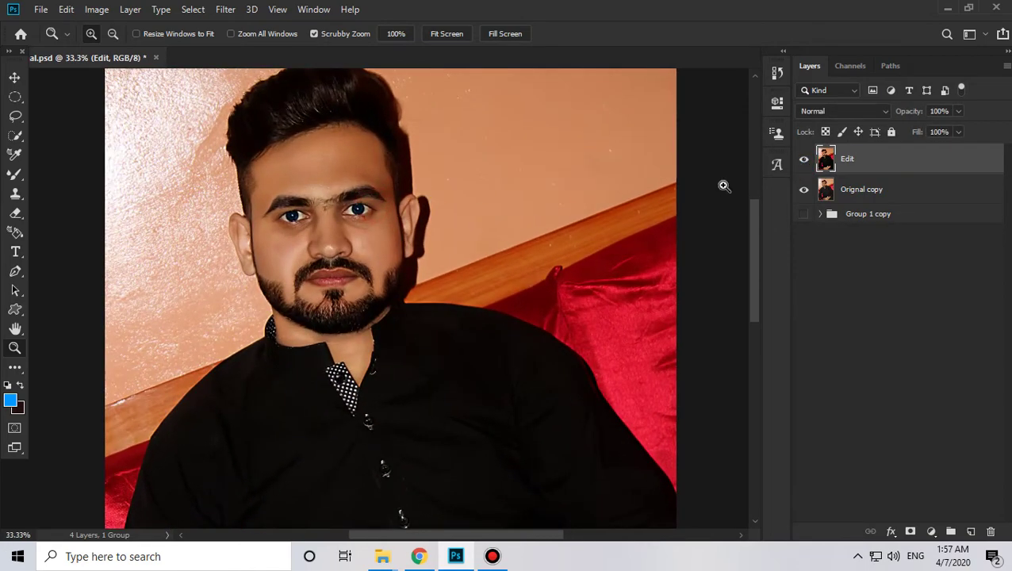
{"action": "left_click", "coordinate": [804, 160]}
{"action": "left_click", "coordinate": [804, 160]}
Step: Zoom in on the blue eyes, fit the photo to the window, and compare once more
{"action": "left_click", "coordinate": [222, 242]}
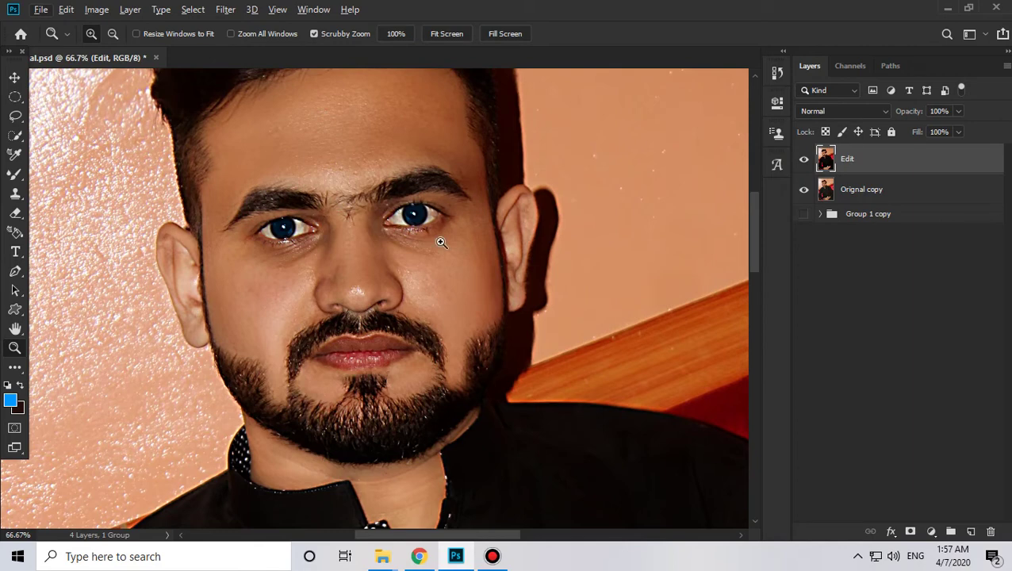
{"action": "left_click", "coordinate": [429, 199], "text": "alt"}
{"action": "left_click", "coordinate": [429, 200], "text": "alt"}
{"action": "left_click", "coordinate": [429, 200], "text": "alt"}
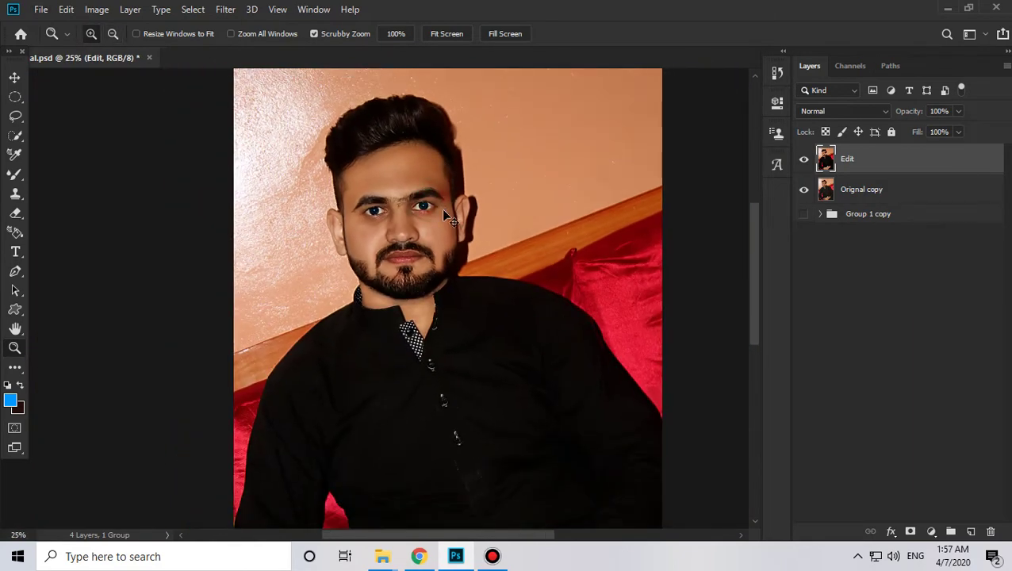
{"action": "key", "text": "ctrl+0"}
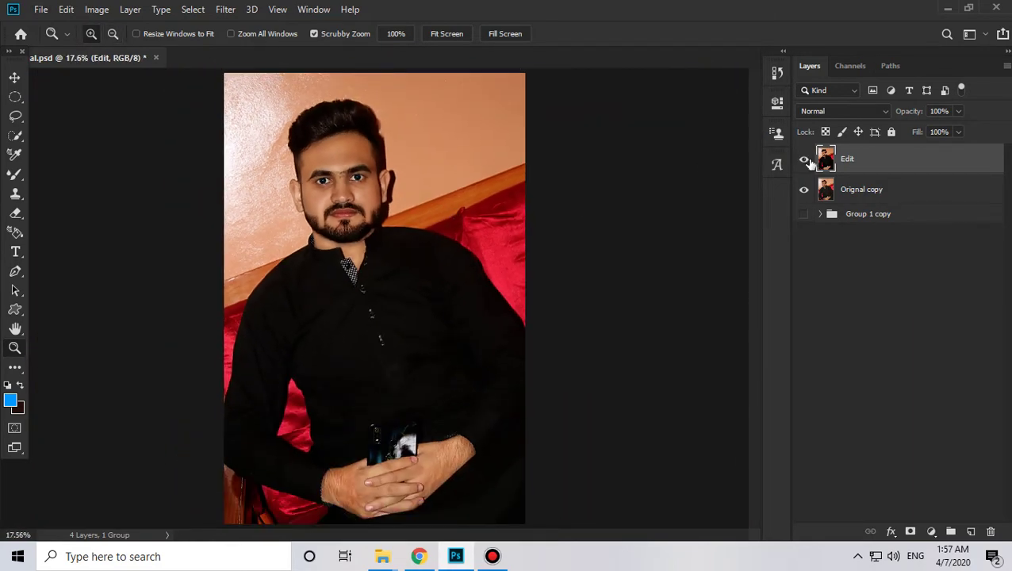
{"action": "left_click", "coordinate": [804, 160]}
{"action": "left_click", "coordinate": [803, 160]}
Step: Look through the File menu, Save for Web and Save As windows, closing each without saving
{"action": "left_click", "coordinate": [41, 11]}
{"action": "mouse_move", "coordinate": [77, 212]}
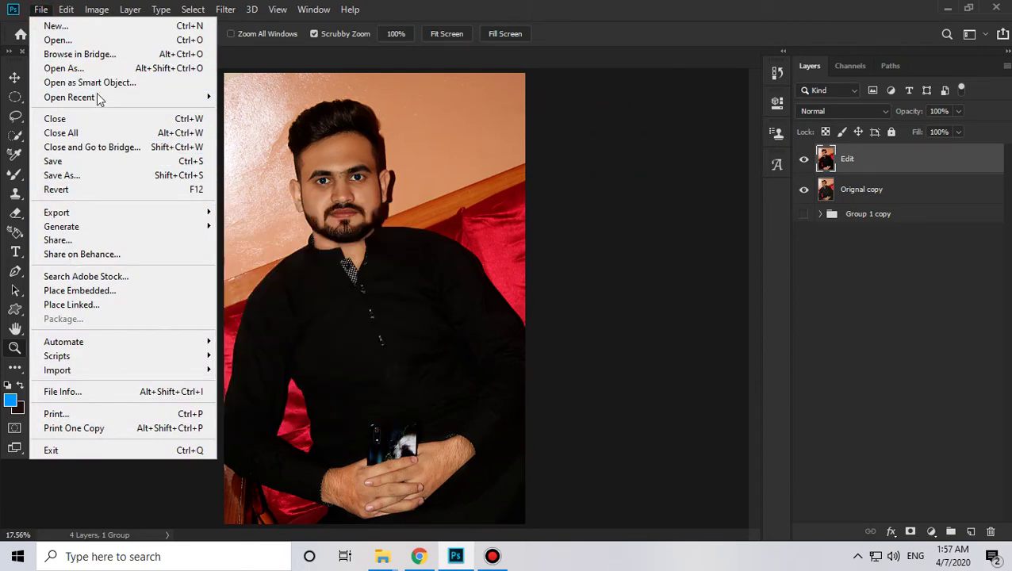
{"action": "left_click", "coordinate": [558, 233]}
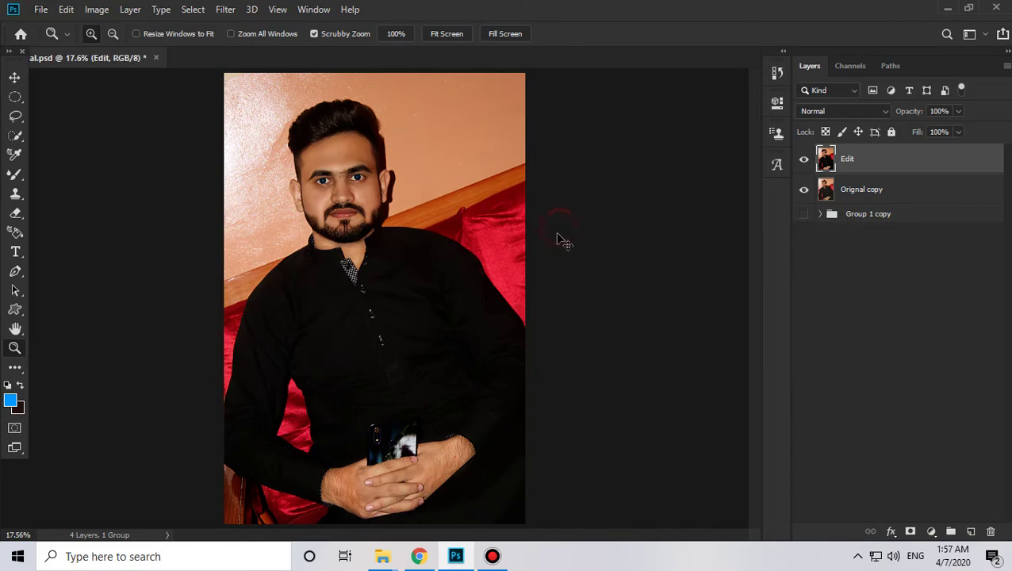
{"action": "key", "text": "ctrl+alt+shift+s"}
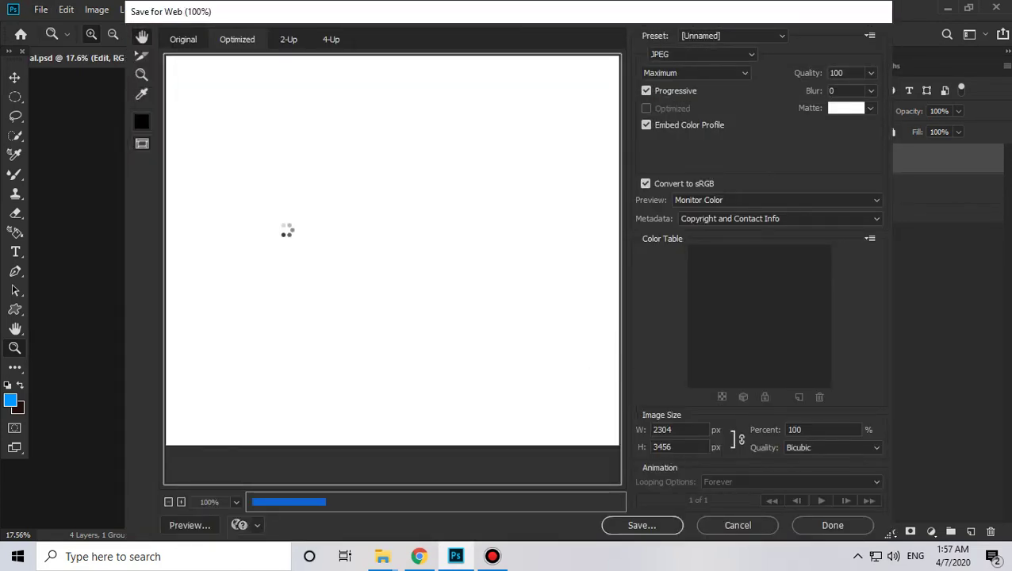
{"action": "left_click", "coordinate": [738, 525]}
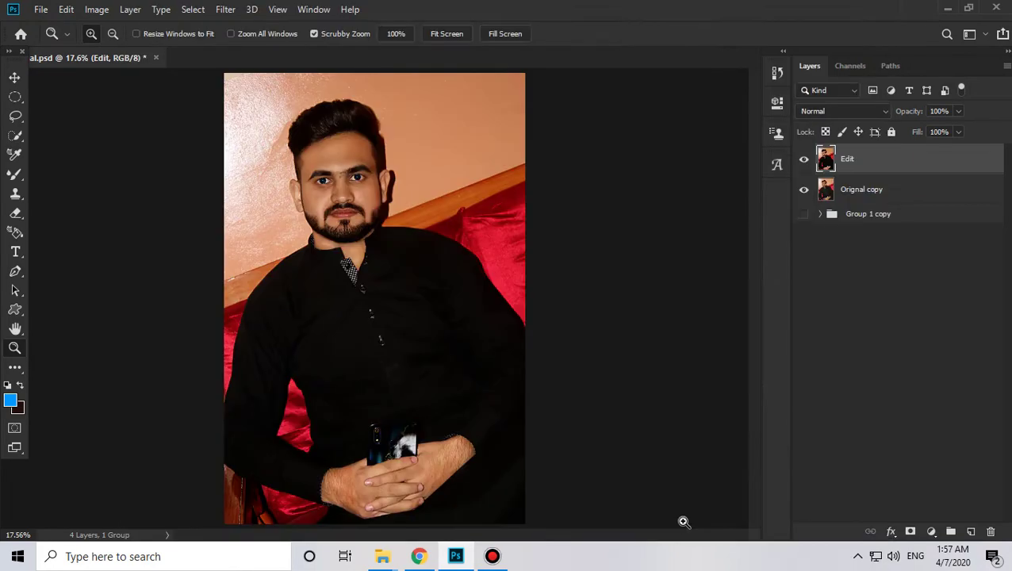
{"action": "key", "text": "ctrl+shift+s"}
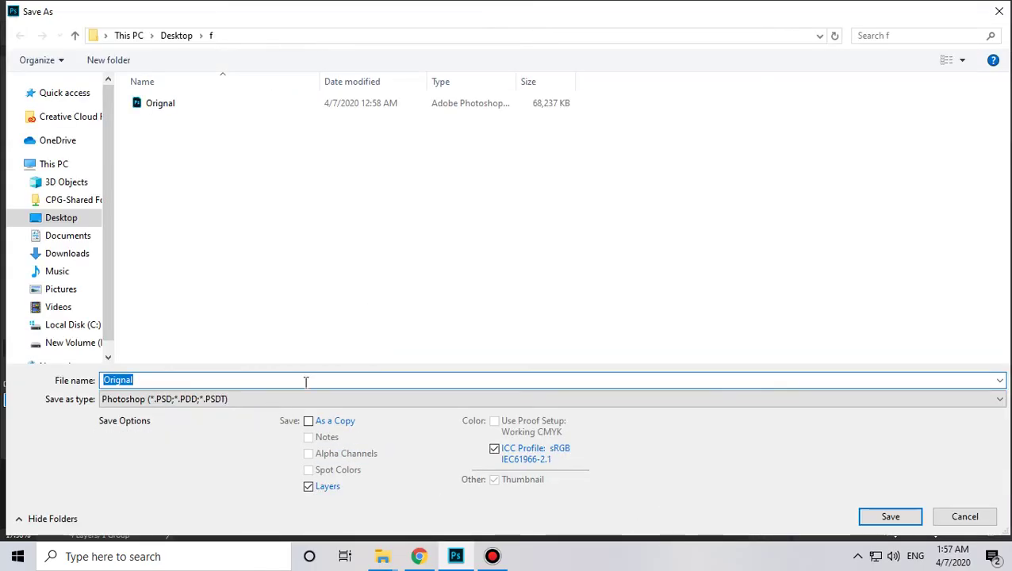
{"action": "key", "text": "Escape"}
Step: Save the portrait as a JPEG named after the subject at Maximum quality 12
{"action": "key", "text": "ctrl+shift+s"}
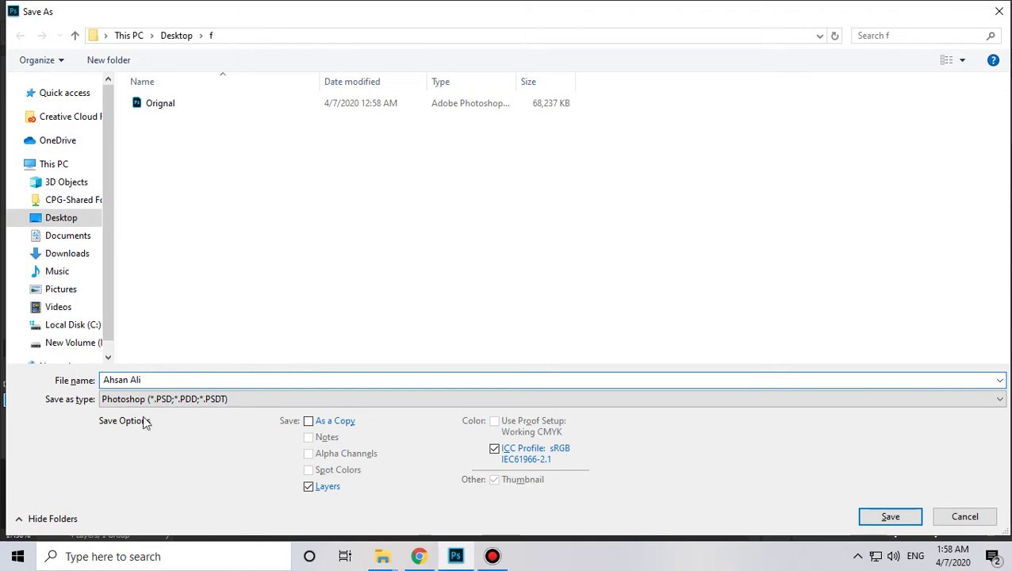
{"action": "left_click", "coordinate": [190, 402]}
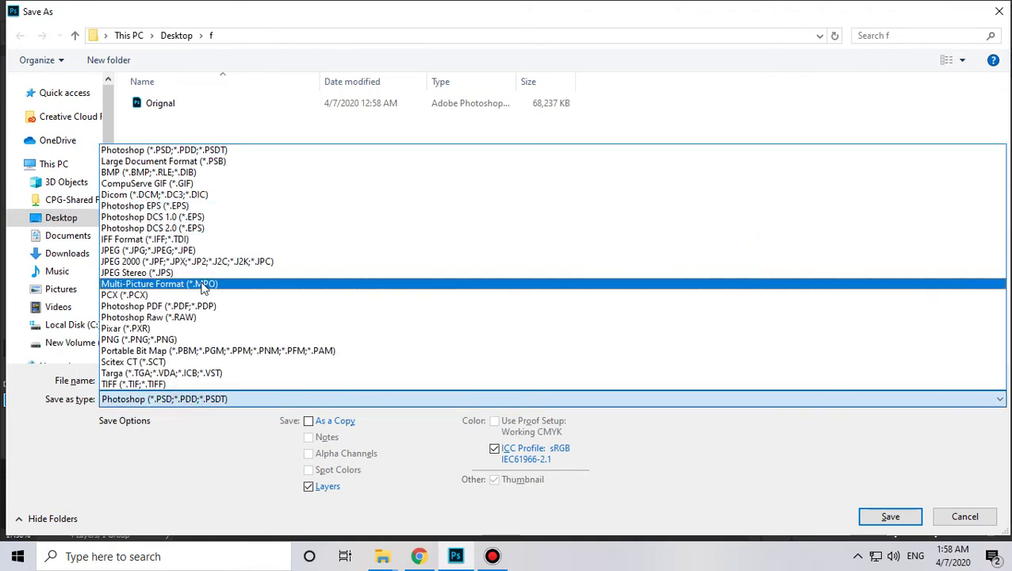
{"action": "left_click", "coordinate": [127, 250]}
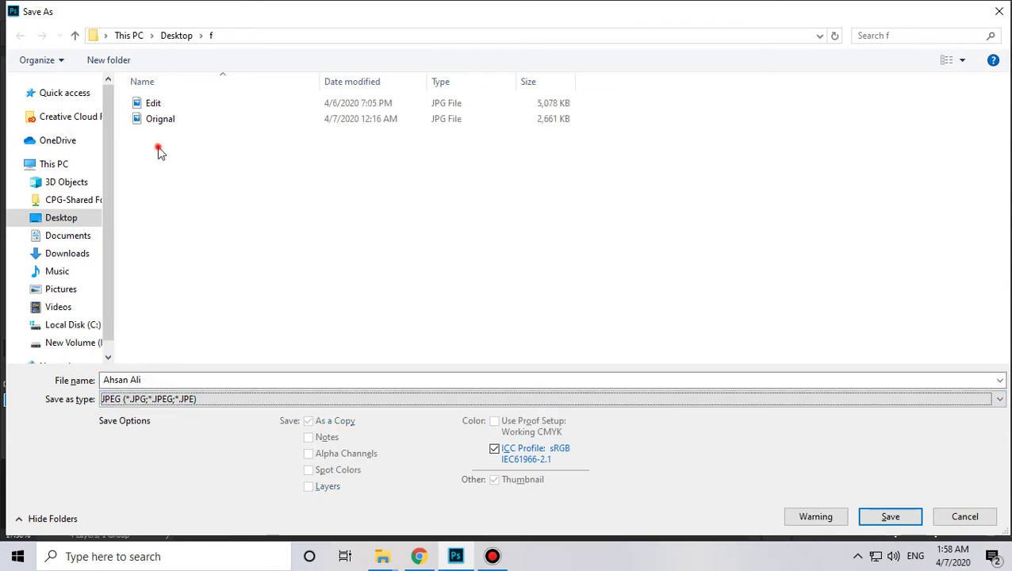
{"action": "left_click", "coordinate": [159, 120]}
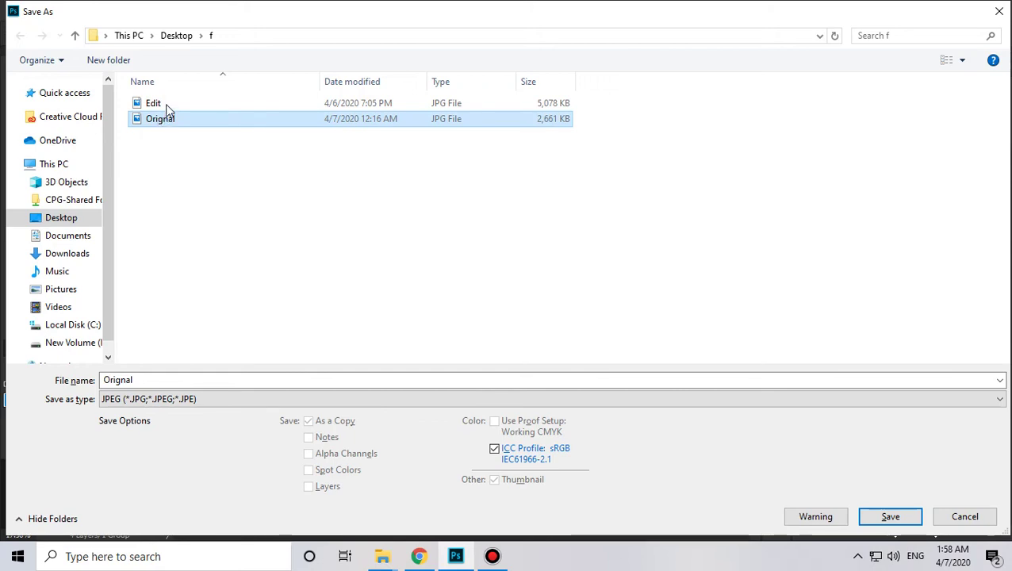
{"action": "left_click", "coordinate": [168, 104]}
{"action": "double_click", "coordinate": [145, 380]}
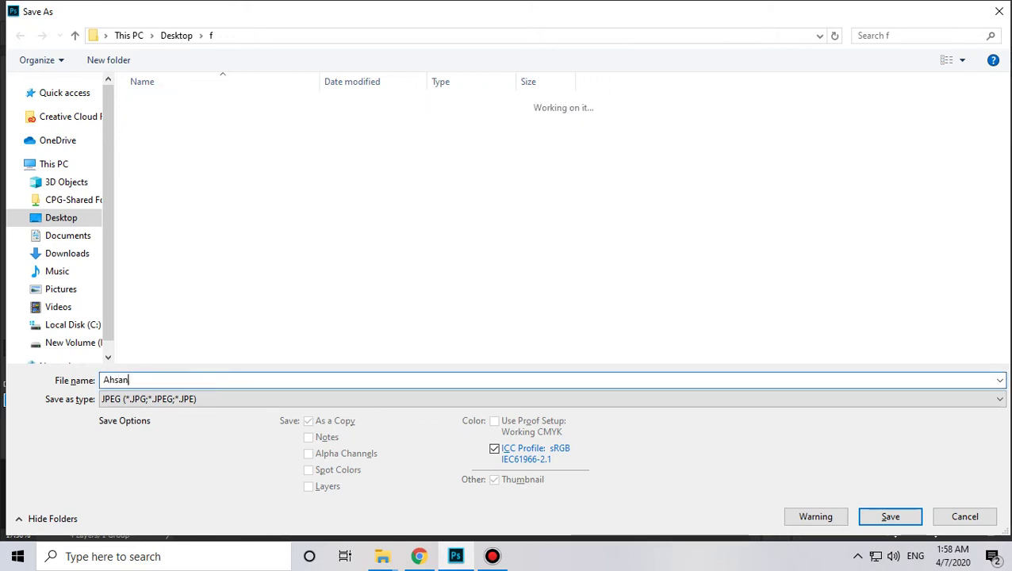
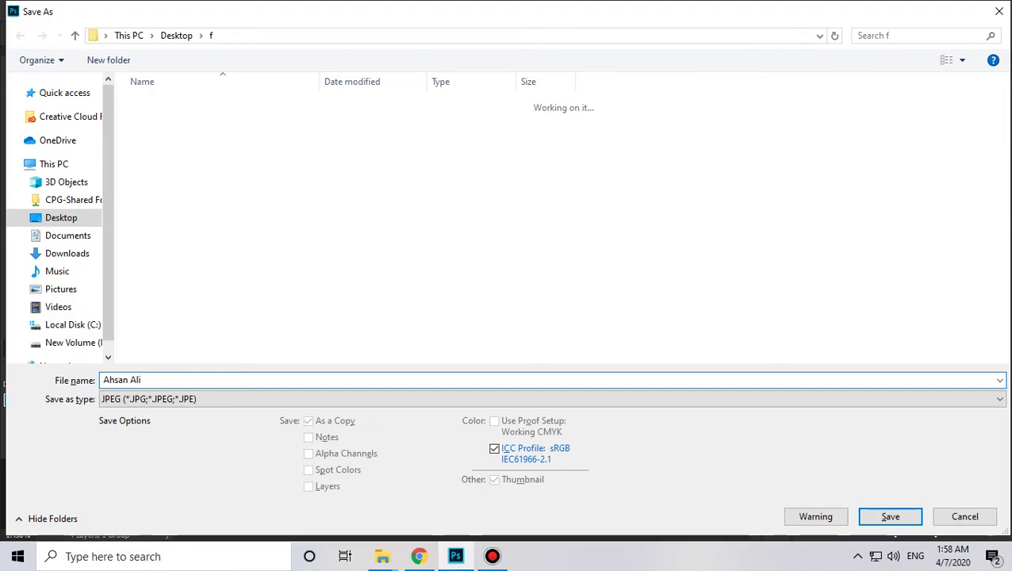
{"action": "key", "text": "Return"}
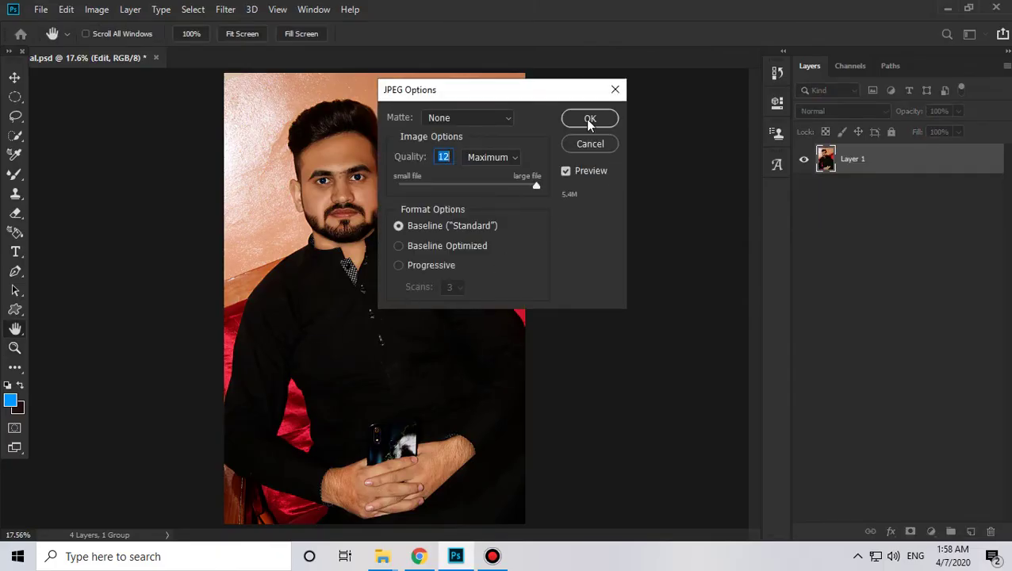
{"action": "left_click", "coordinate": [589, 118]}
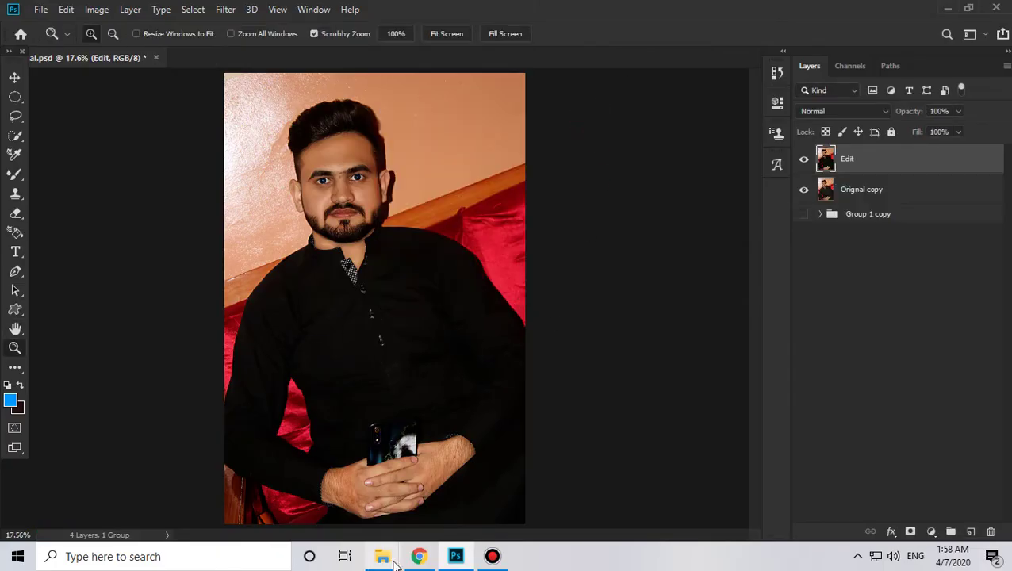
Step: Close the Edit folder window in File Explorer and switch back to Photoshop
{"action": "mouse_move", "coordinate": [385, 554]}
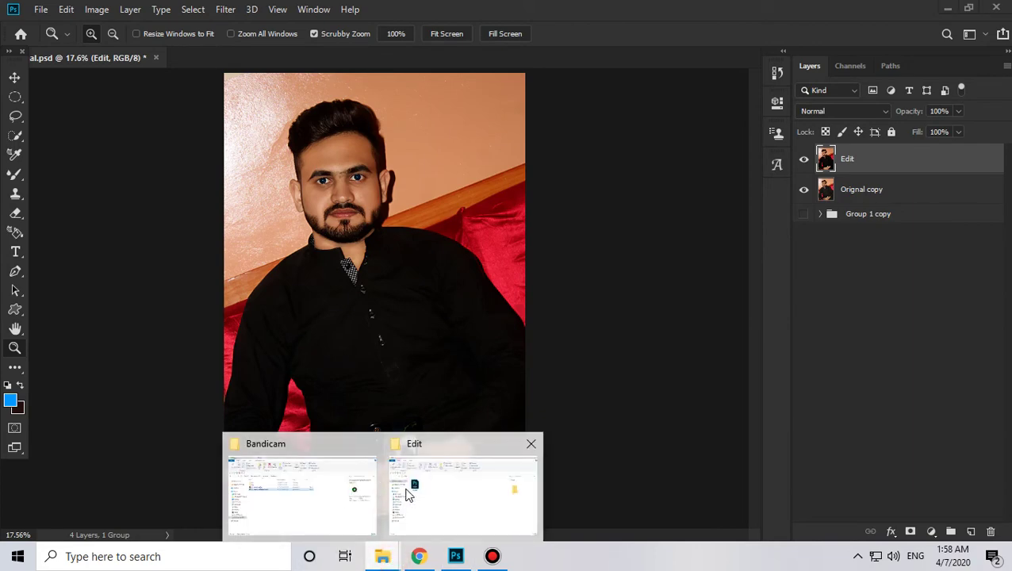
{"action": "left_click", "coordinate": [407, 492]}
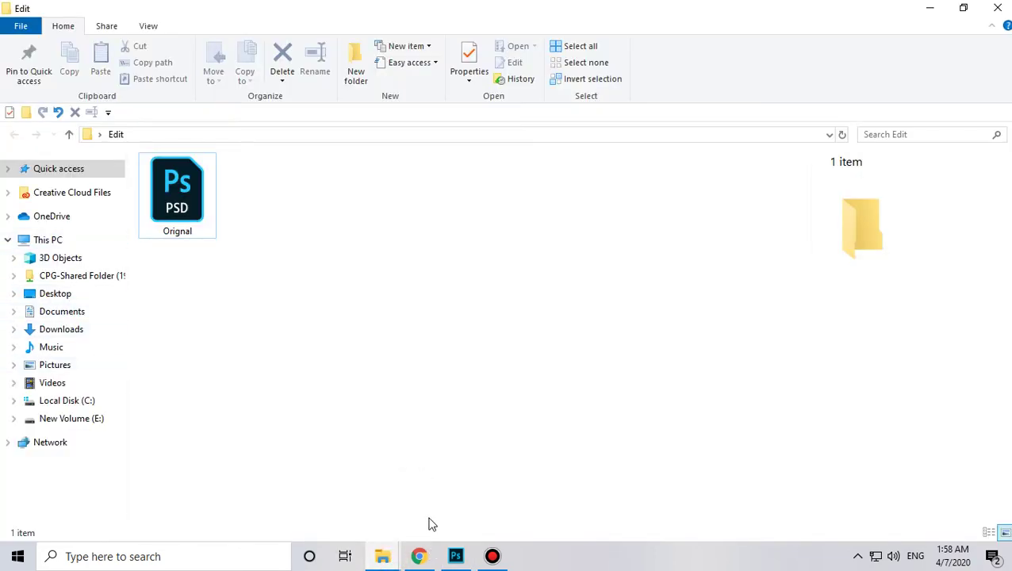
{"action": "mouse_move", "coordinate": [377, 554]}
{"action": "left_click", "coordinate": [279, 499]}
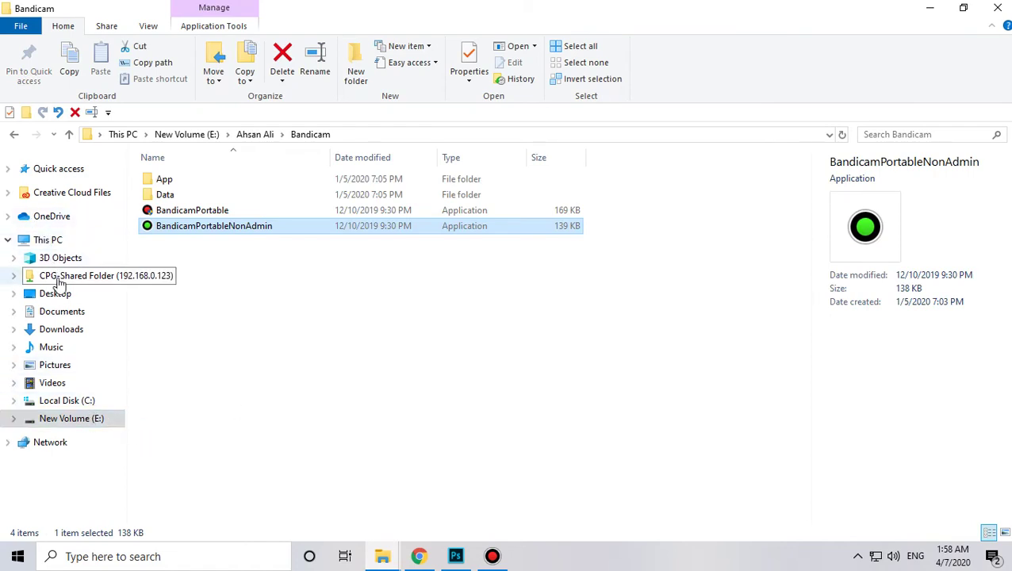
{"action": "left_click", "coordinate": [380, 554]}
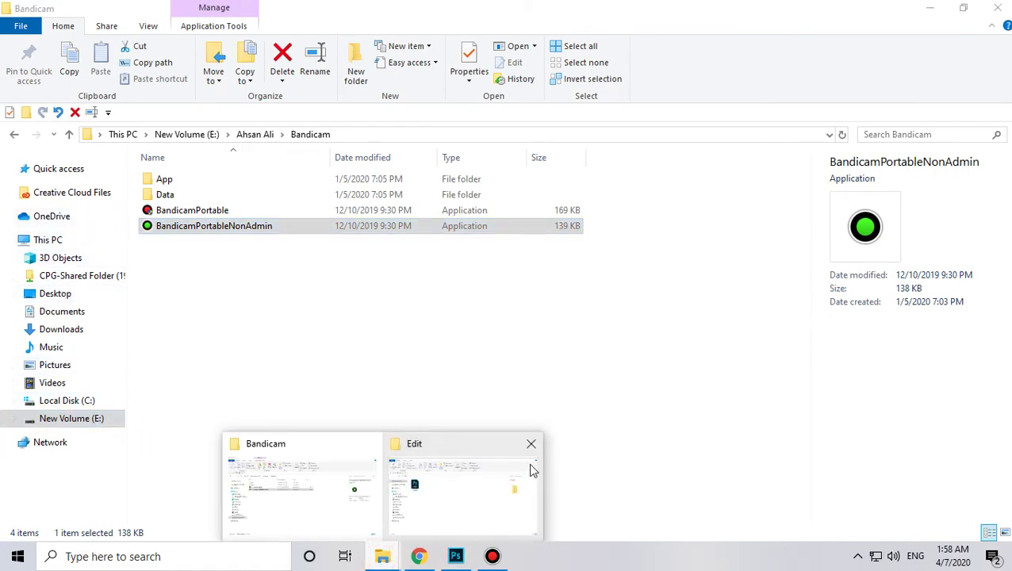
{"action": "left_click", "coordinate": [531, 443]}
{"action": "left_click", "coordinate": [456, 555]}
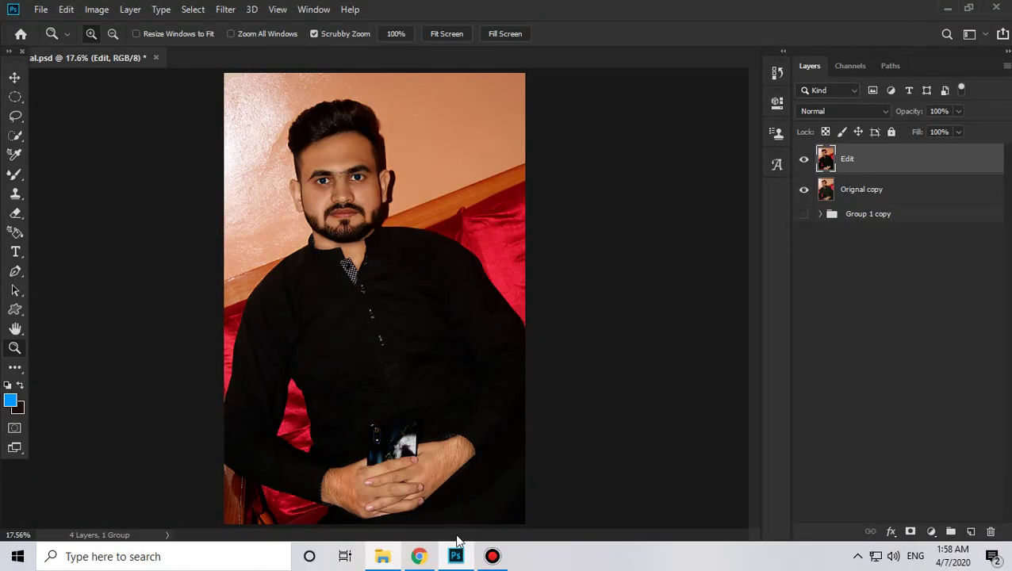
Step: Save another JPEG copy at Maximum quality 12 into the Desktop's New folder (2)
{"action": "key", "text": "ctrl+shift+s"}
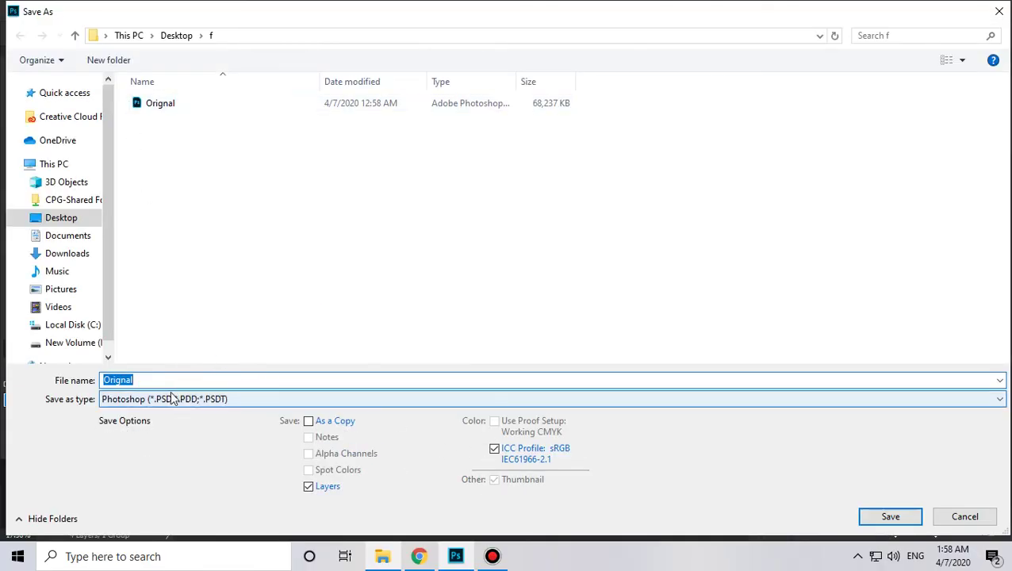
{"action": "left_click", "coordinate": [190, 399]}
{"action": "left_click", "coordinate": [135, 250]}
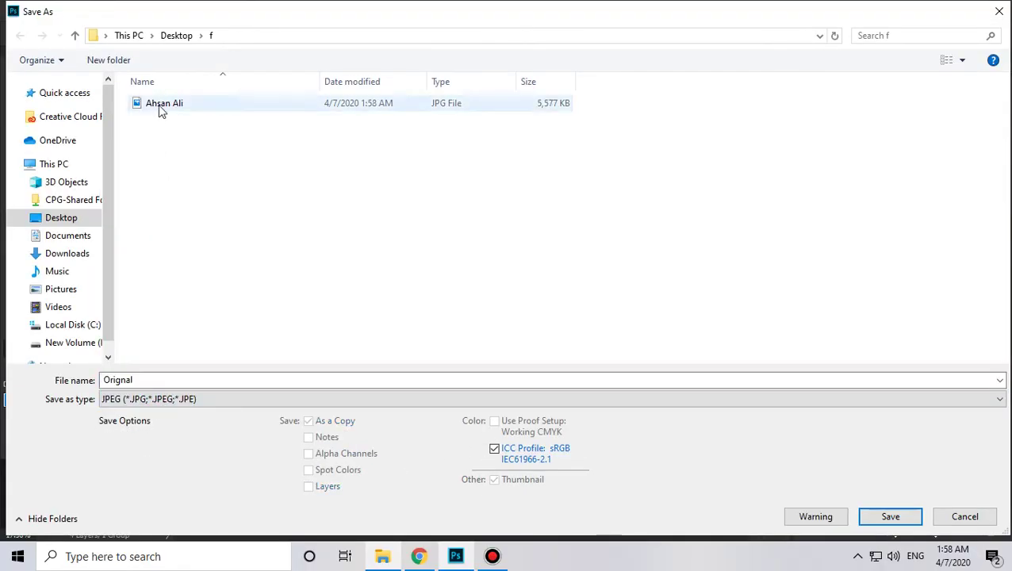
{"action": "left_click", "coordinate": [158, 107]}
{"action": "left_click", "coordinate": [383, 556]}
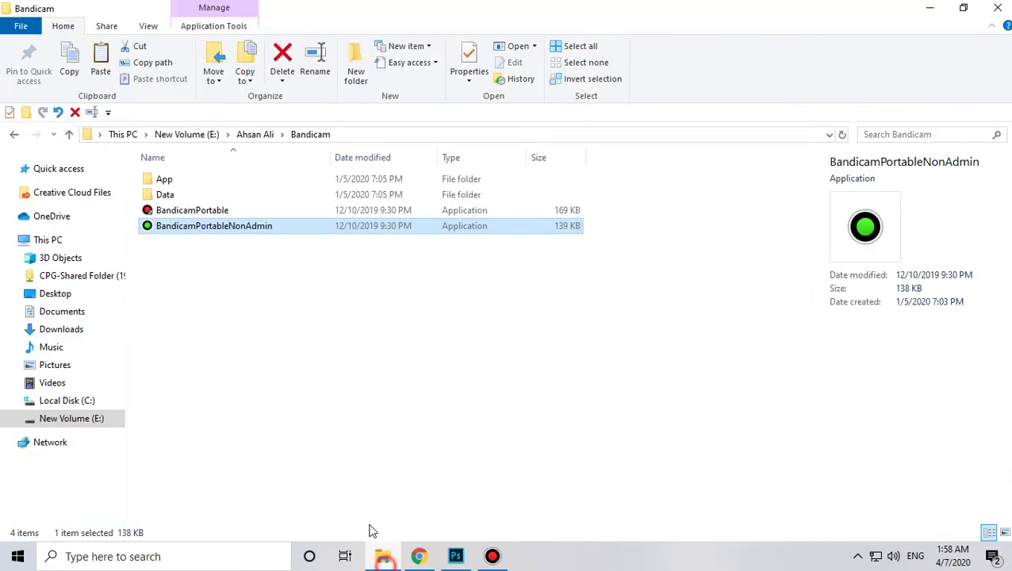
{"action": "left_click", "coordinate": [394, 558]}
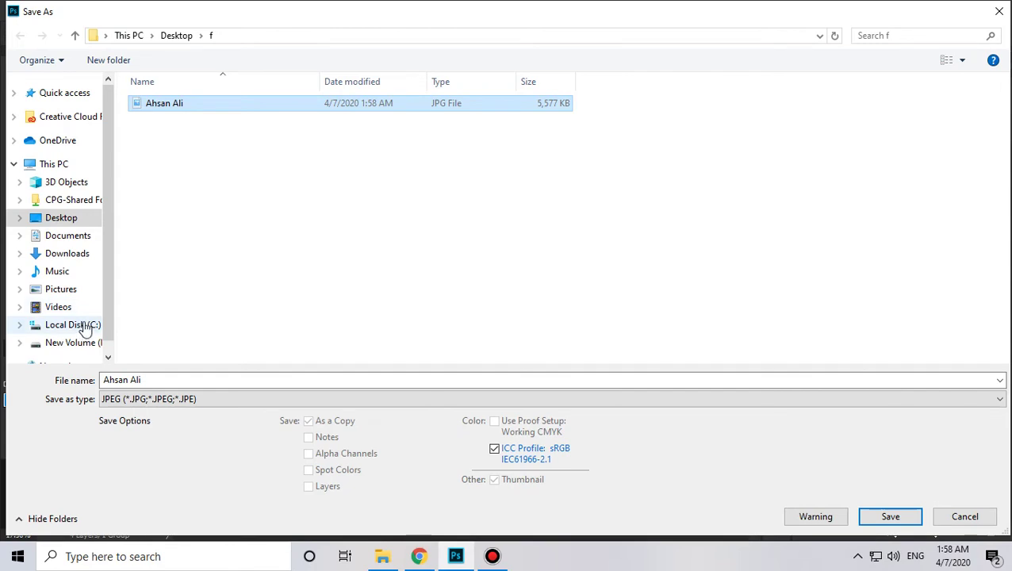
{"action": "left_click", "coordinate": [69, 219]}
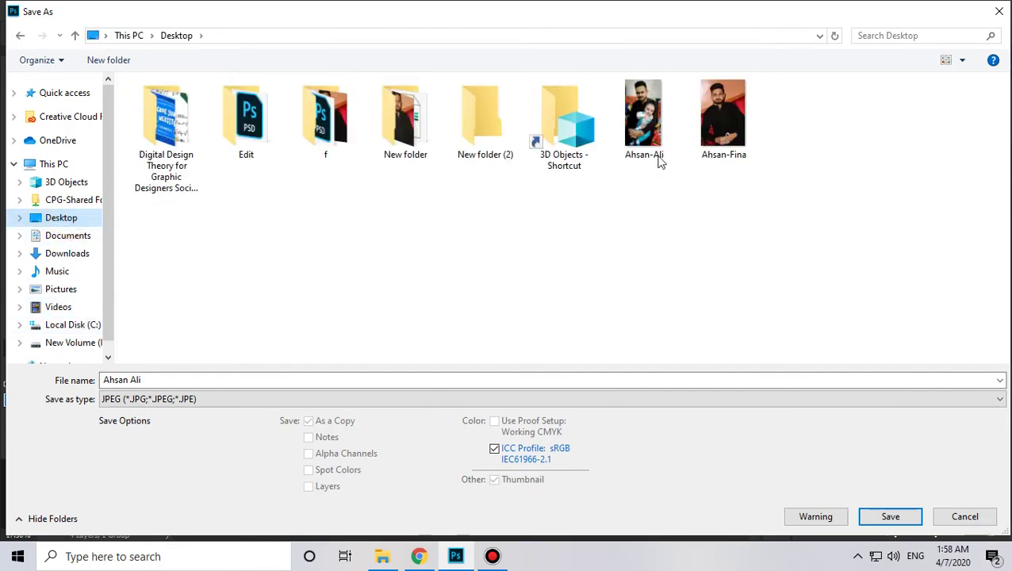
{"action": "double_click", "coordinate": [461, 126]}
{"action": "left_click", "coordinate": [287, 260]}
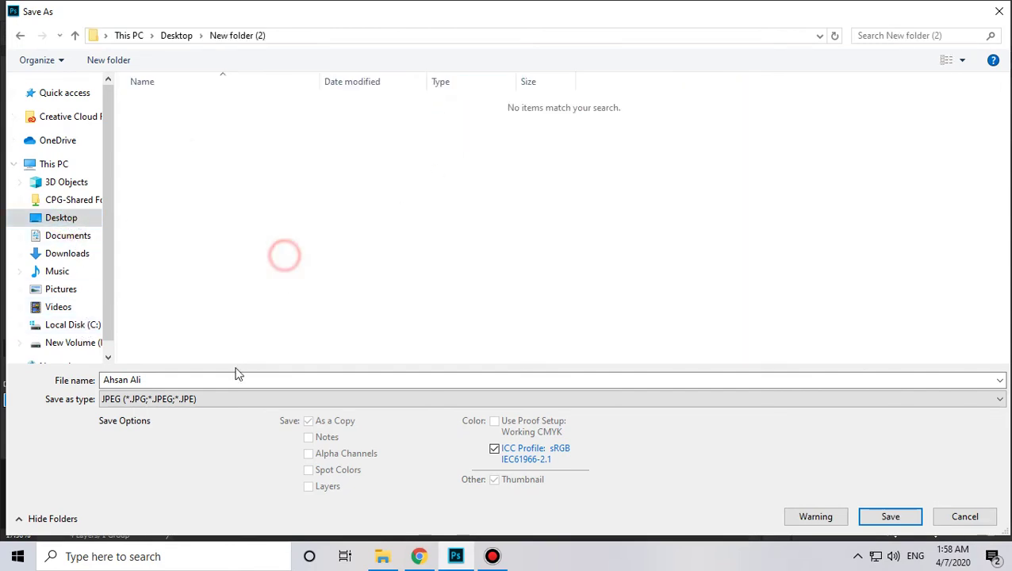
{"action": "left_click", "coordinate": [222, 378]}
{"action": "left_click", "coordinate": [888, 515]}
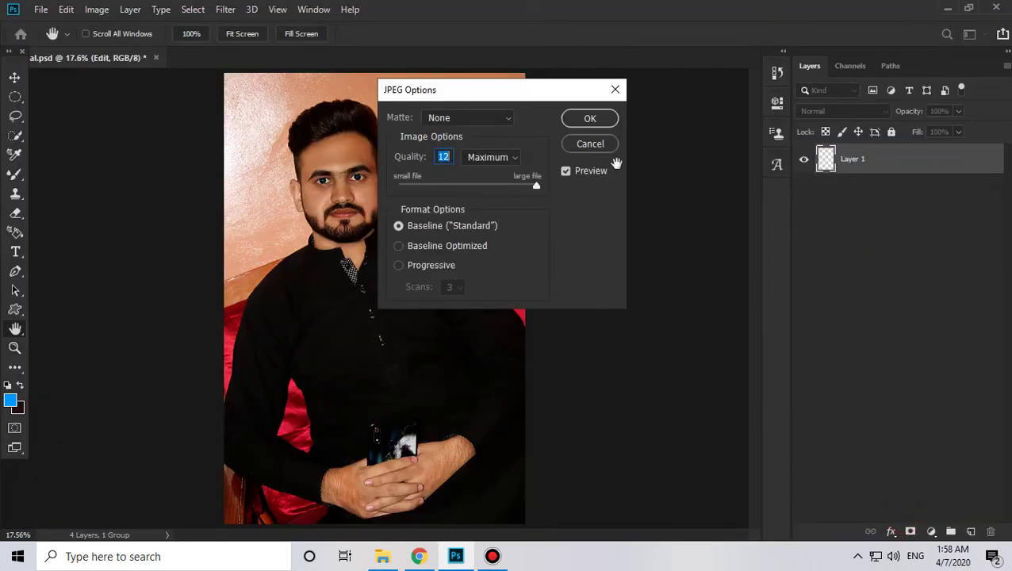
{"action": "left_click", "coordinate": [599, 123]}
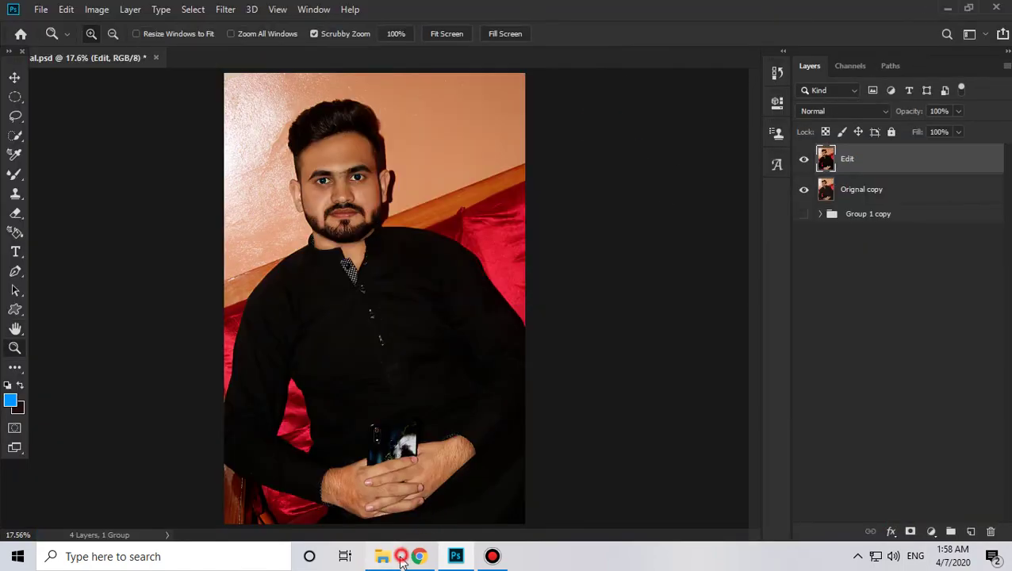
Step: Browse from the Desktop into New folder (2) and open the exported portrait JPEG
{"action": "left_click", "coordinate": [392, 555]}
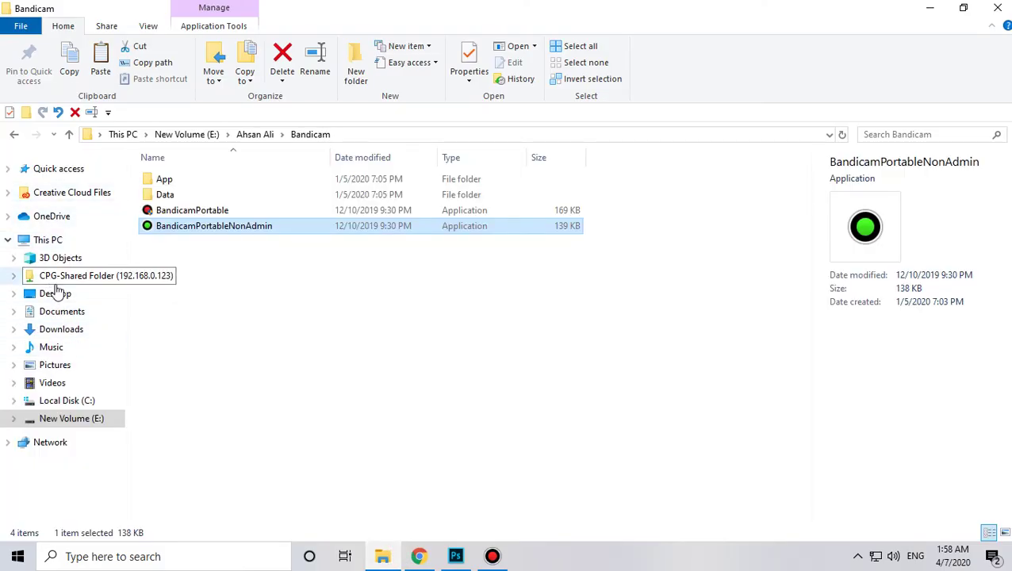
{"action": "left_click", "coordinate": [56, 292]}
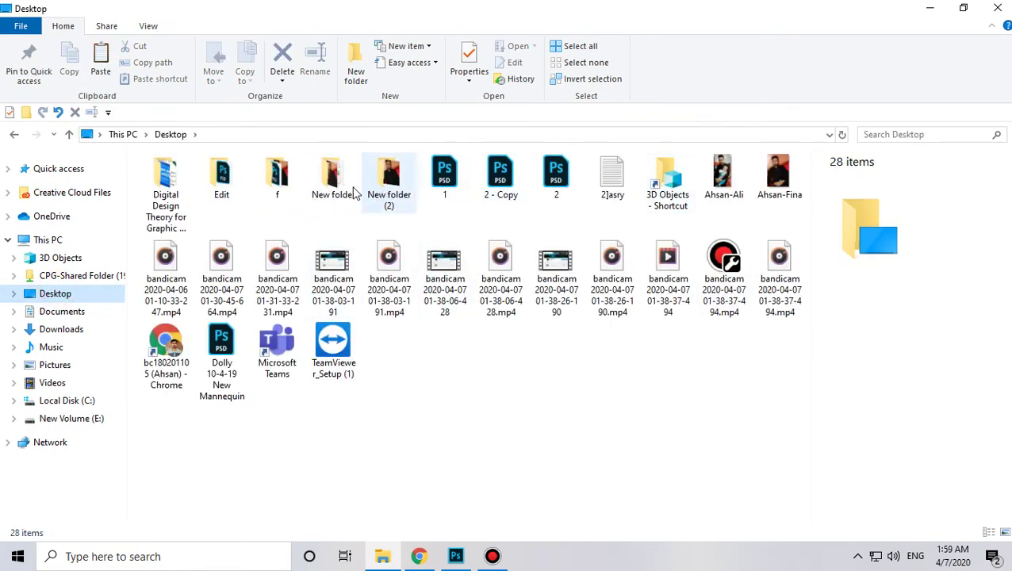
{"action": "double_click", "coordinate": [333, 182]}
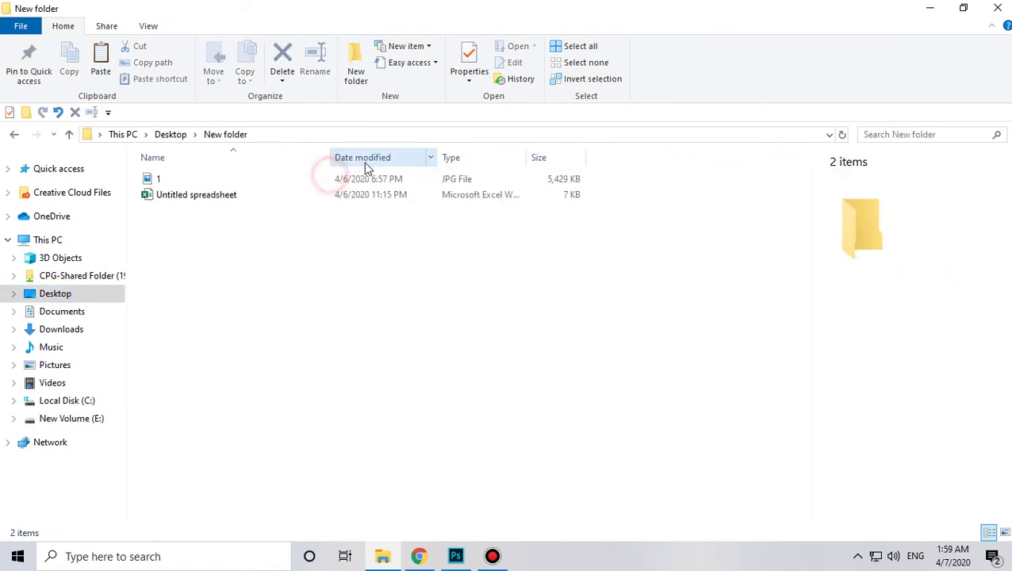
{"action": "left_click", "coordinate": [170, 178]}
{"action": "left_click", "coordinate": [69, 134]}
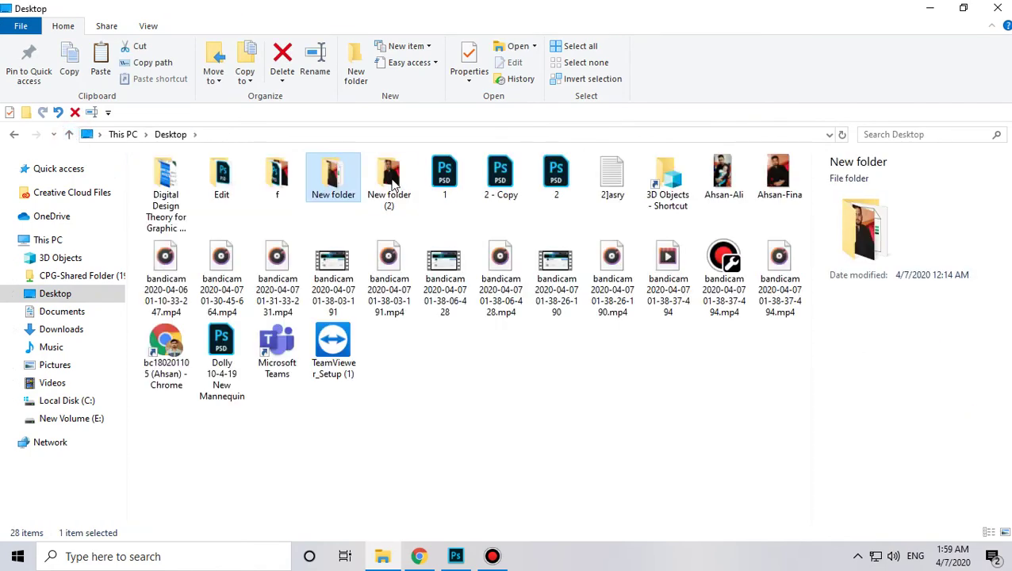
{"action": "double_click", "coordinate": [390, 181]}
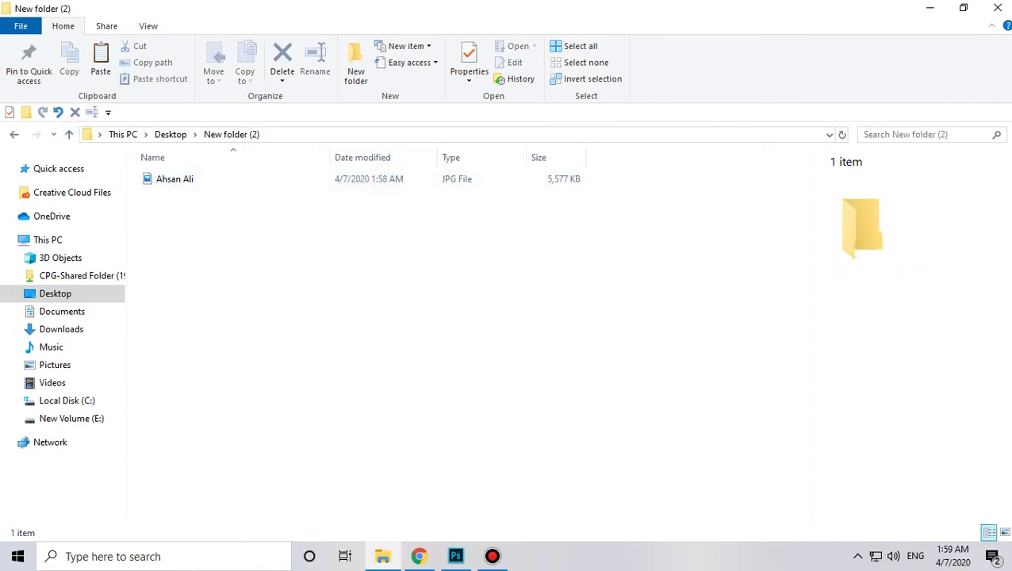
{"action": "double_click", "coordinate": [178, 179]}
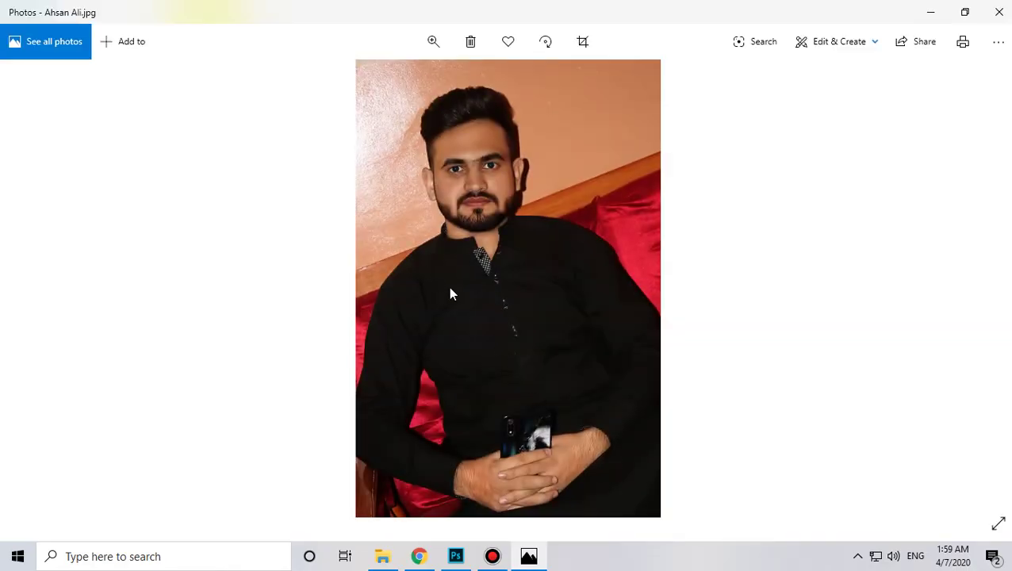
Step: Zoom and pan in Photos to inspect the blue eyes, fit the photo, then return to Photoshop
{"action": "scroll", "coordinate": [496, 258], "scroll_direction": "up", "scroll_amount": 3}
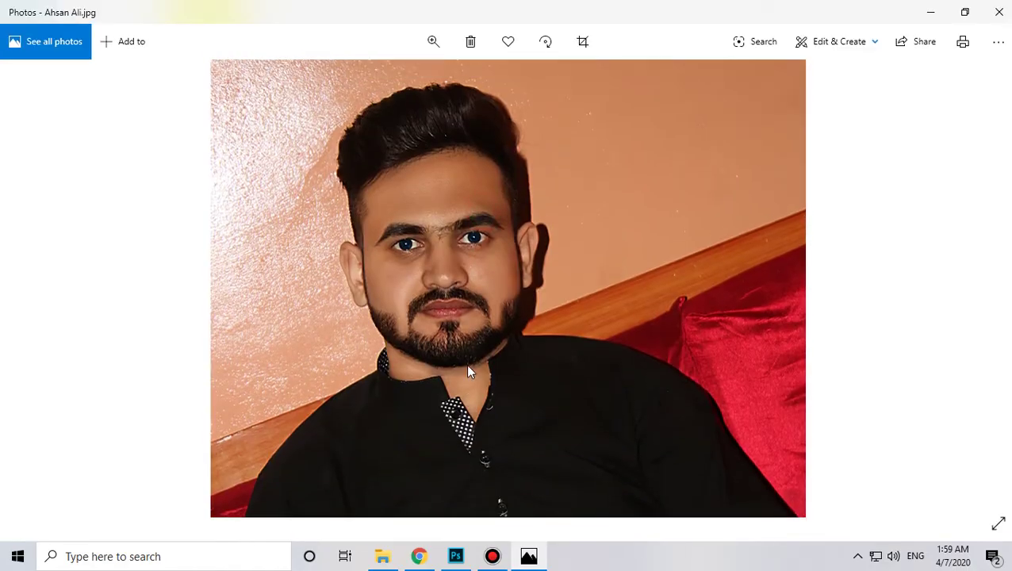
{"action": "scroll", "coordinate": [468, 367], "scroll_direction": "up", "scroll_amount": 1}
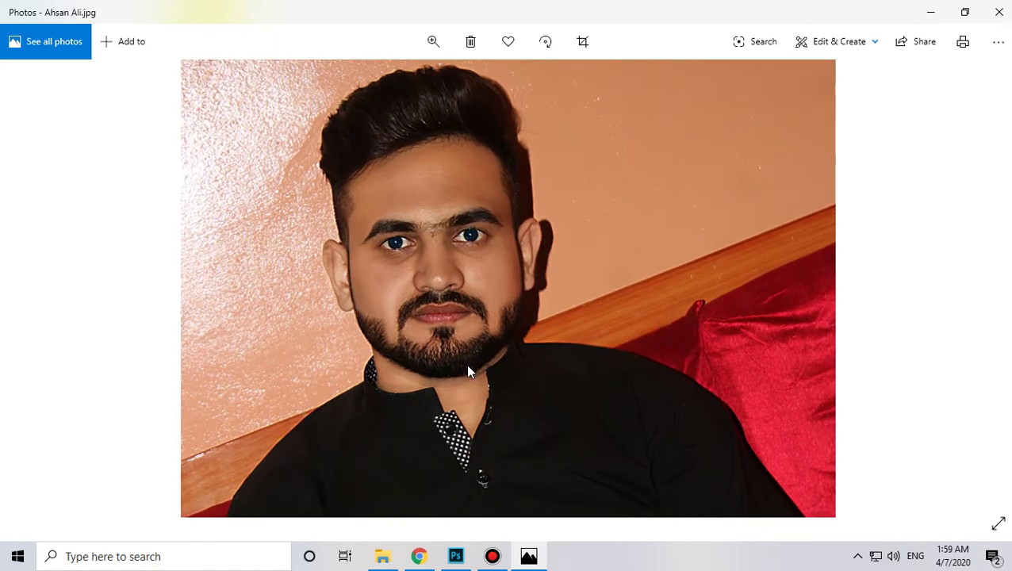
{"action": "scroll", "coordinate": [468, 370], "scroll_direction": "down", "scroll_amount": 3}
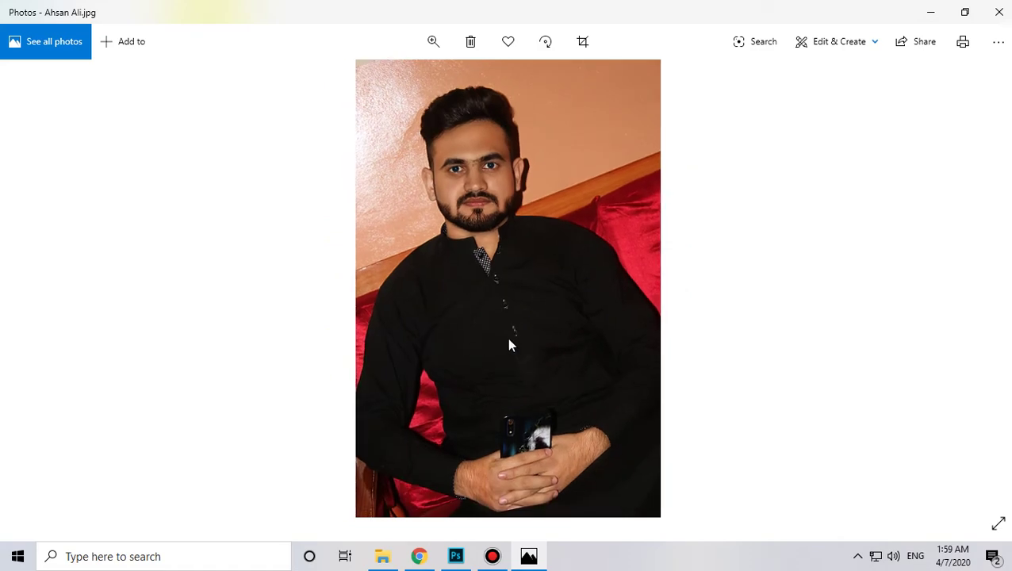
{"action": "scroll", "coordinate": [445, 377], "scroll_direction": "up", "scroll_amount": 4}
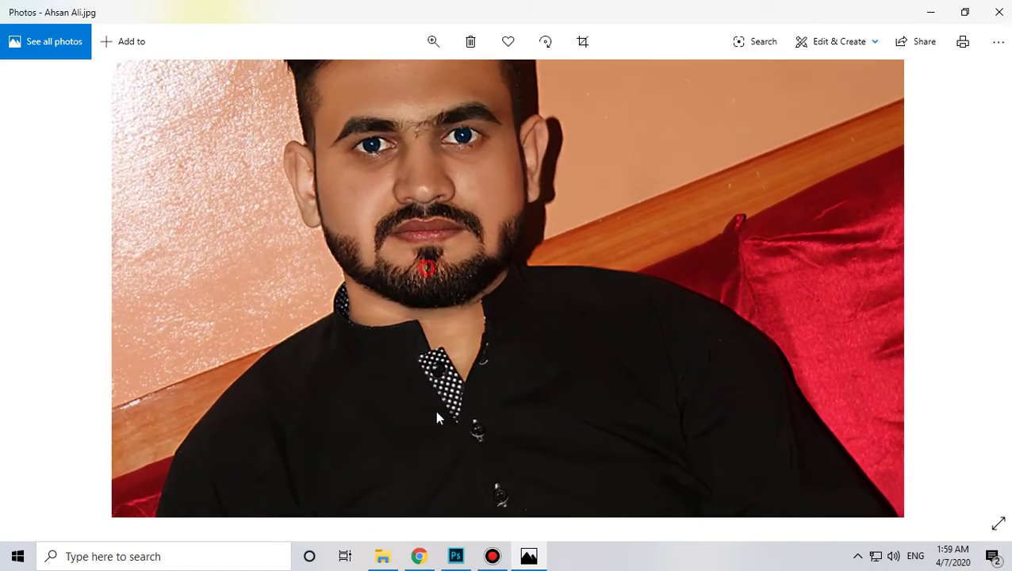
{"action": "left_click_drag", "start_coordinate": [426, 268], "coordinate": [436, 411]}
{"action": "scroll", "coordinate": [424, 374], "scroll_direction": "up", "scroll_amount": 1}
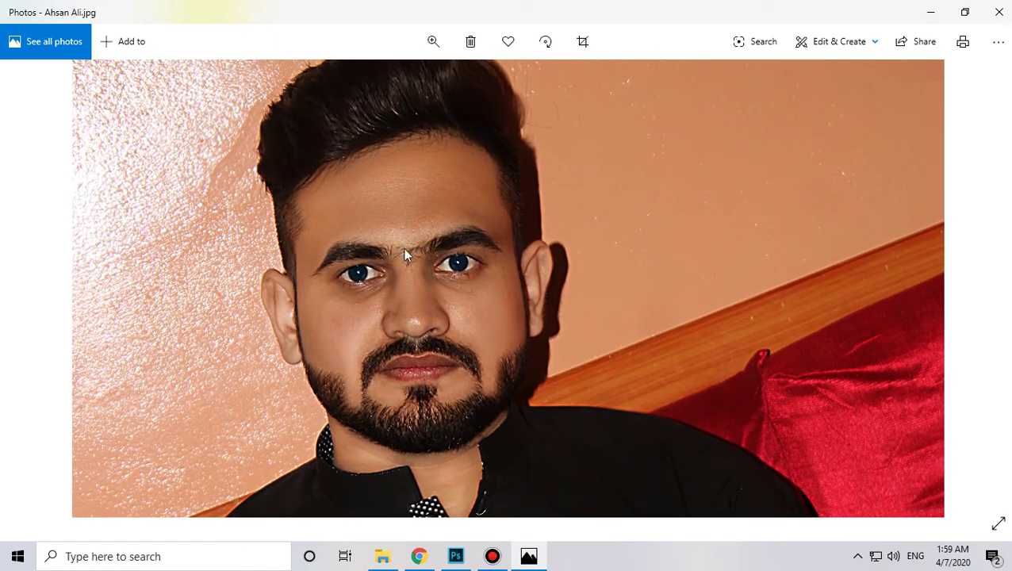
{"action": "left_click_drag", "start_coordinate": [405, 255], "coordinate": [402, 313]}
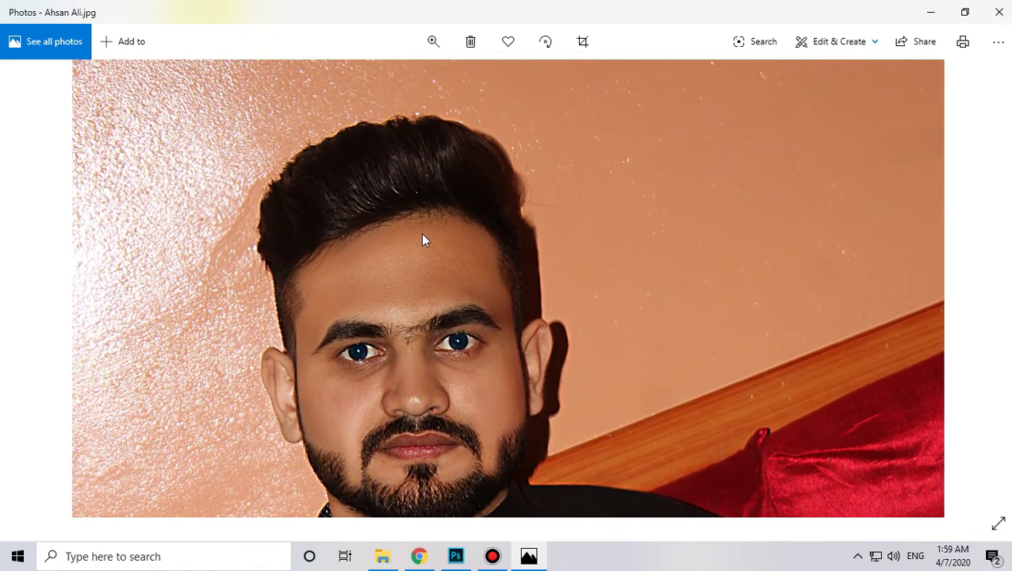
{"action": "double_click", "coordinate": [422, 234]}
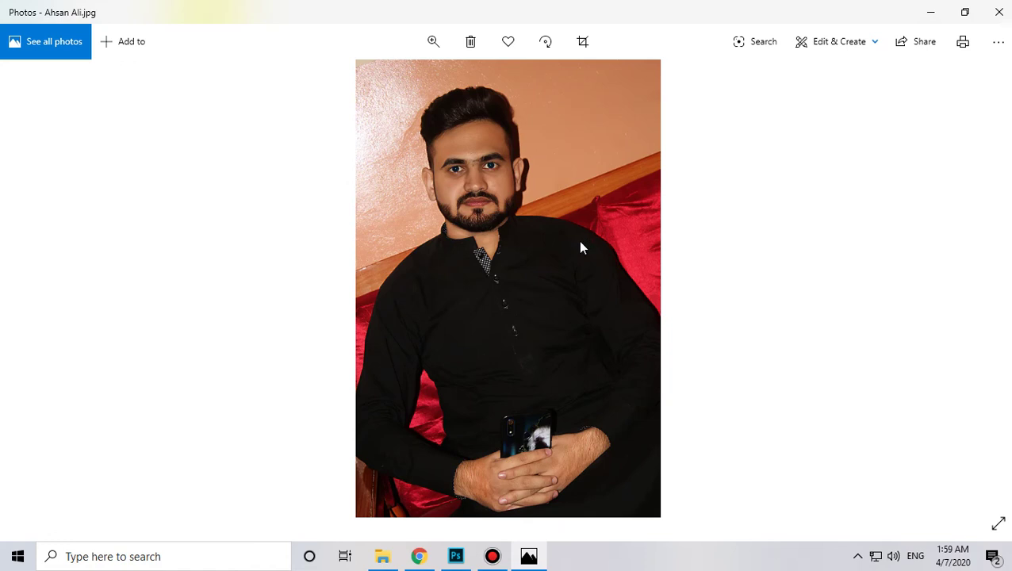
{"action": "left_click", "coordinate": [470, 558]}
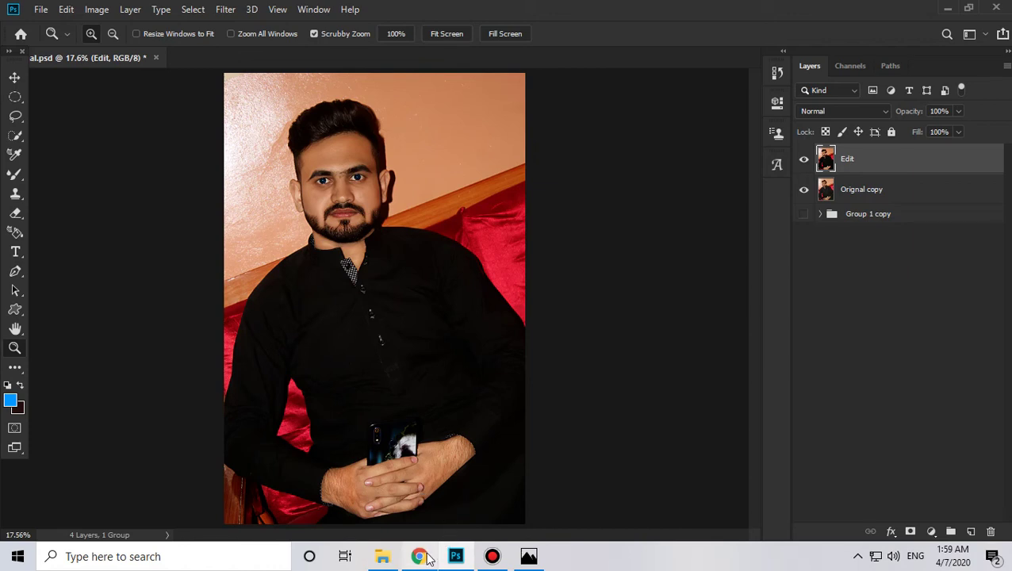
Step: In Chrome, play all of VU EDUCATION's Adobe Photoshop Tutorials playlist, pausing the Pen Tool video at 0:00
{"action": "mouse_move", "coordinate": [419, 556]}
{"action": "left_click", "coordinate": [425, 500]}
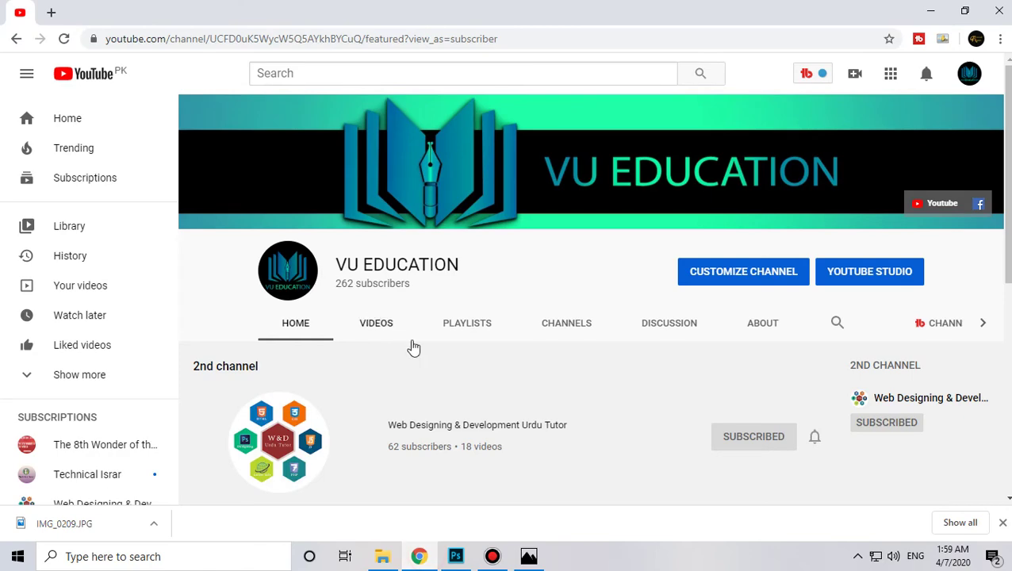
{"action": "left_click", "coordinate": [474, 325]}
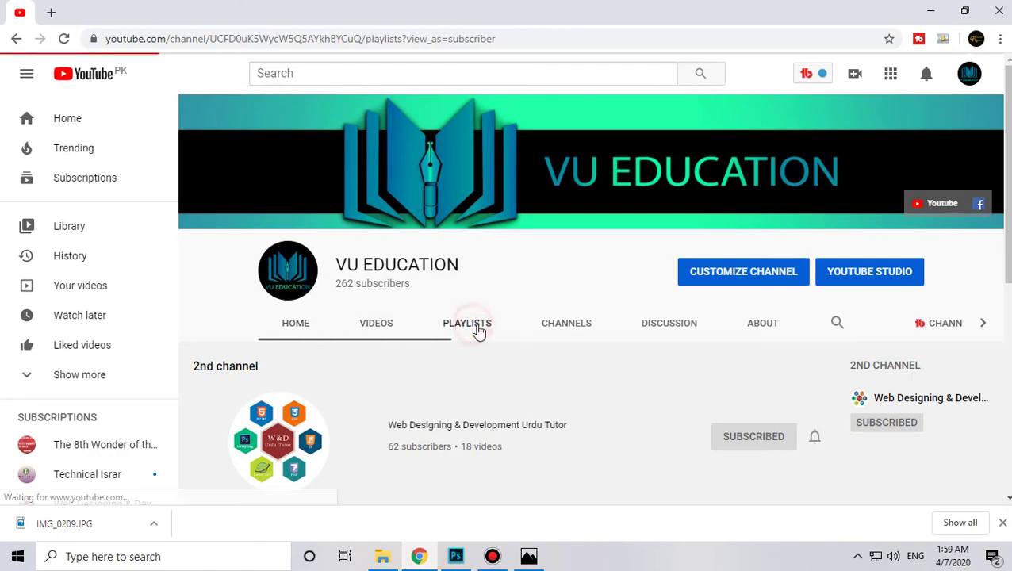
{"action": "scroll", "coordinate": [495, 344], "scroll_direction": "down", "scroll_amount": 1}
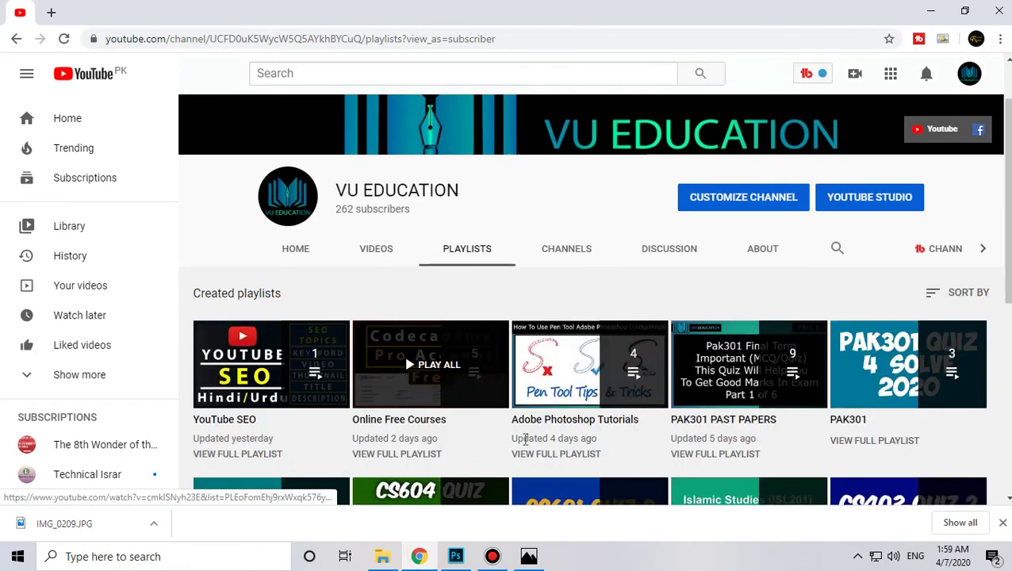
{"action": "left_click", "coordinate": [593, 377]}
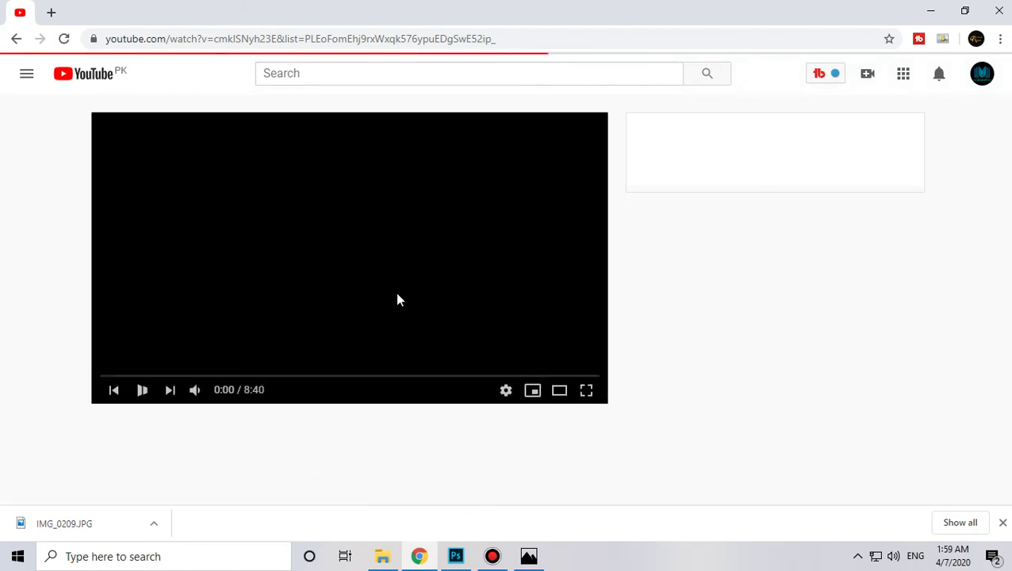
{"action": "left_click", "coordinate": [331, 300]}
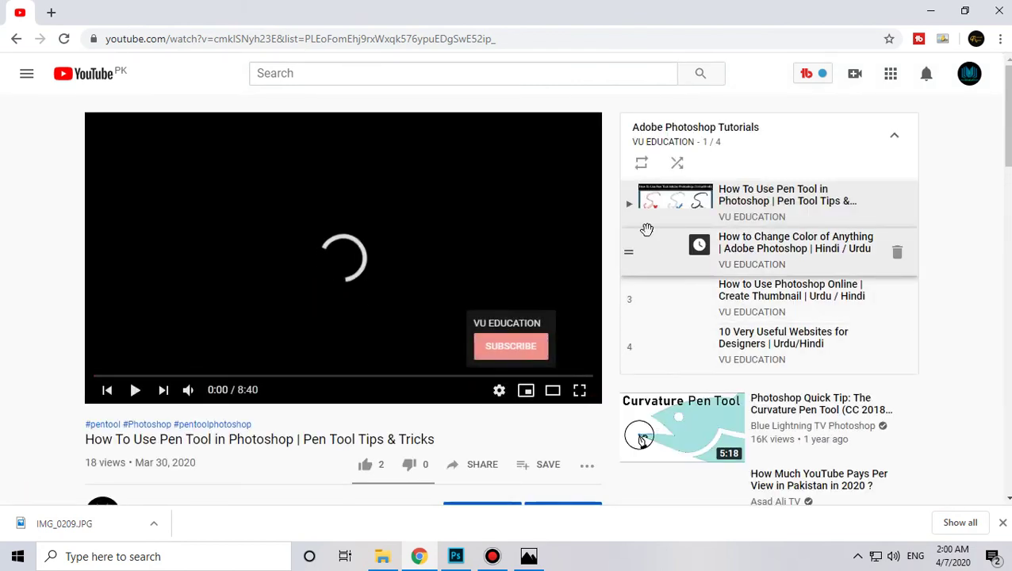